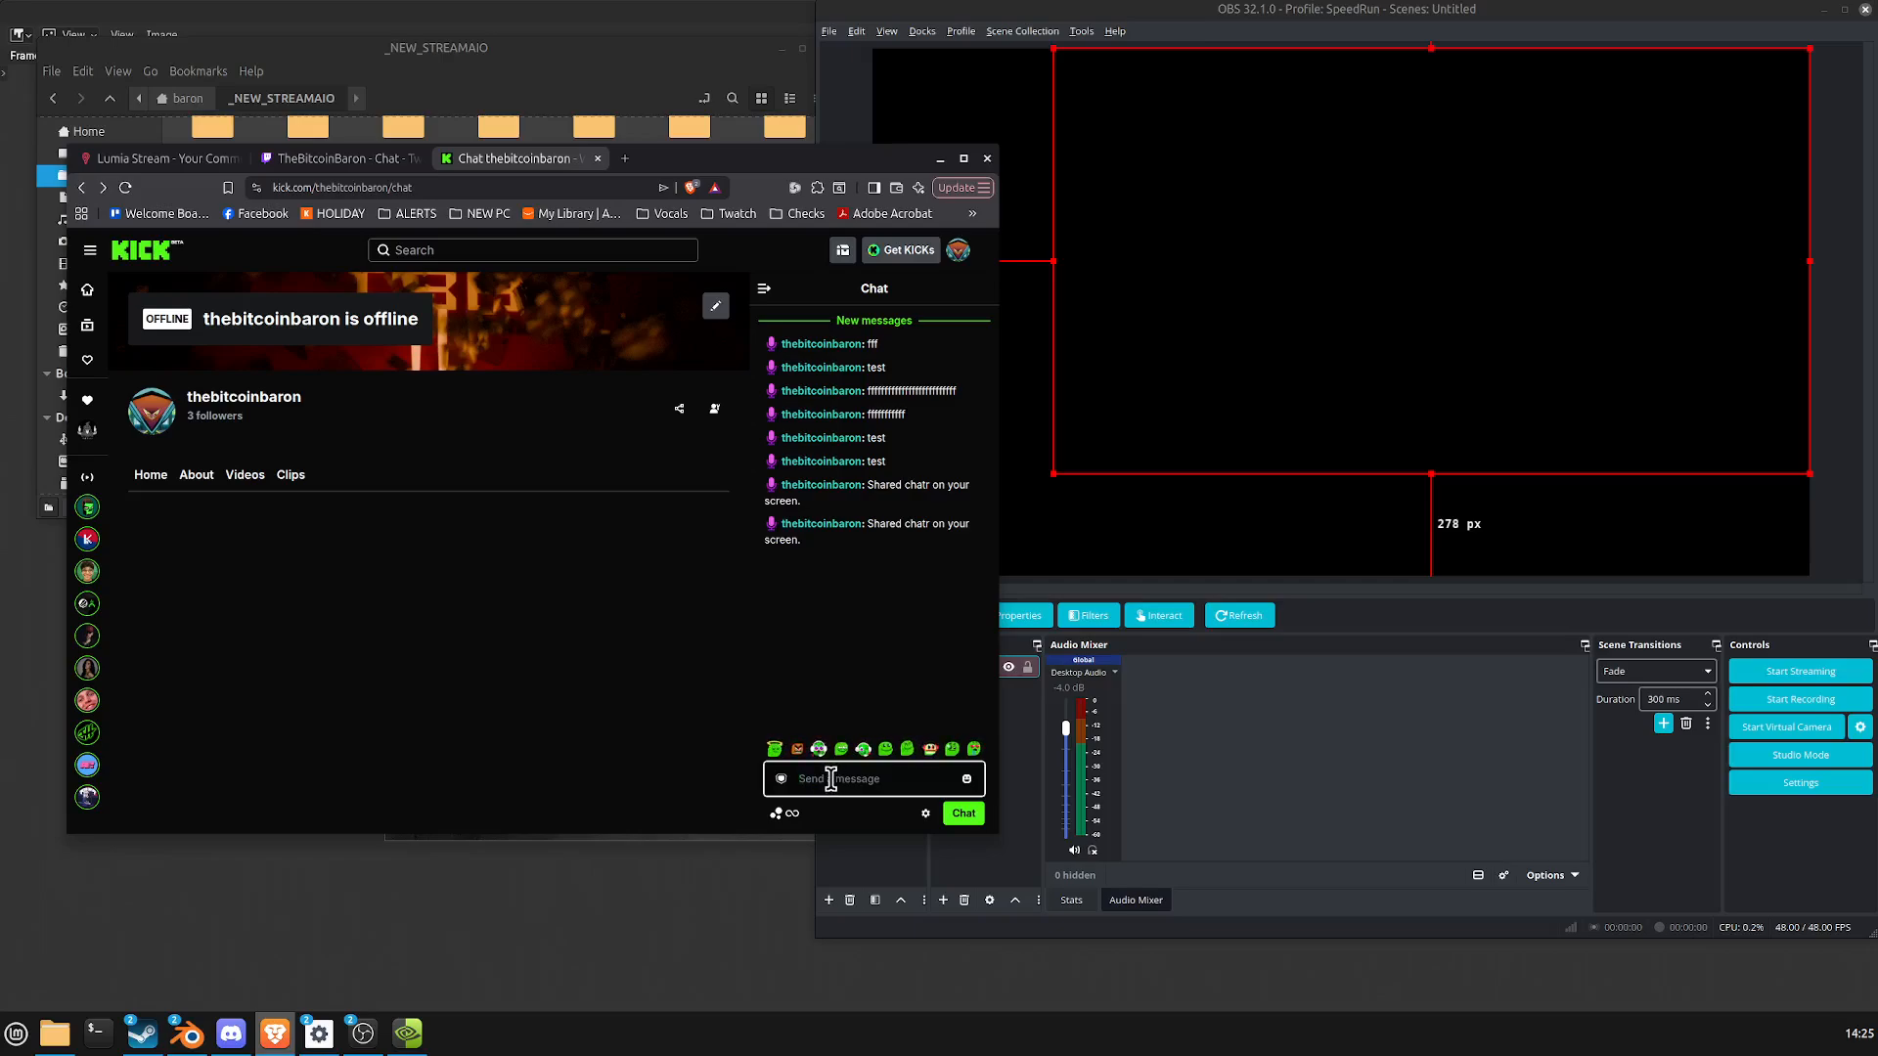
Paste and send "Shared chatr on your screen." in the Kick channel chat.
text(Shared chatr on your screen.)
key(Return)
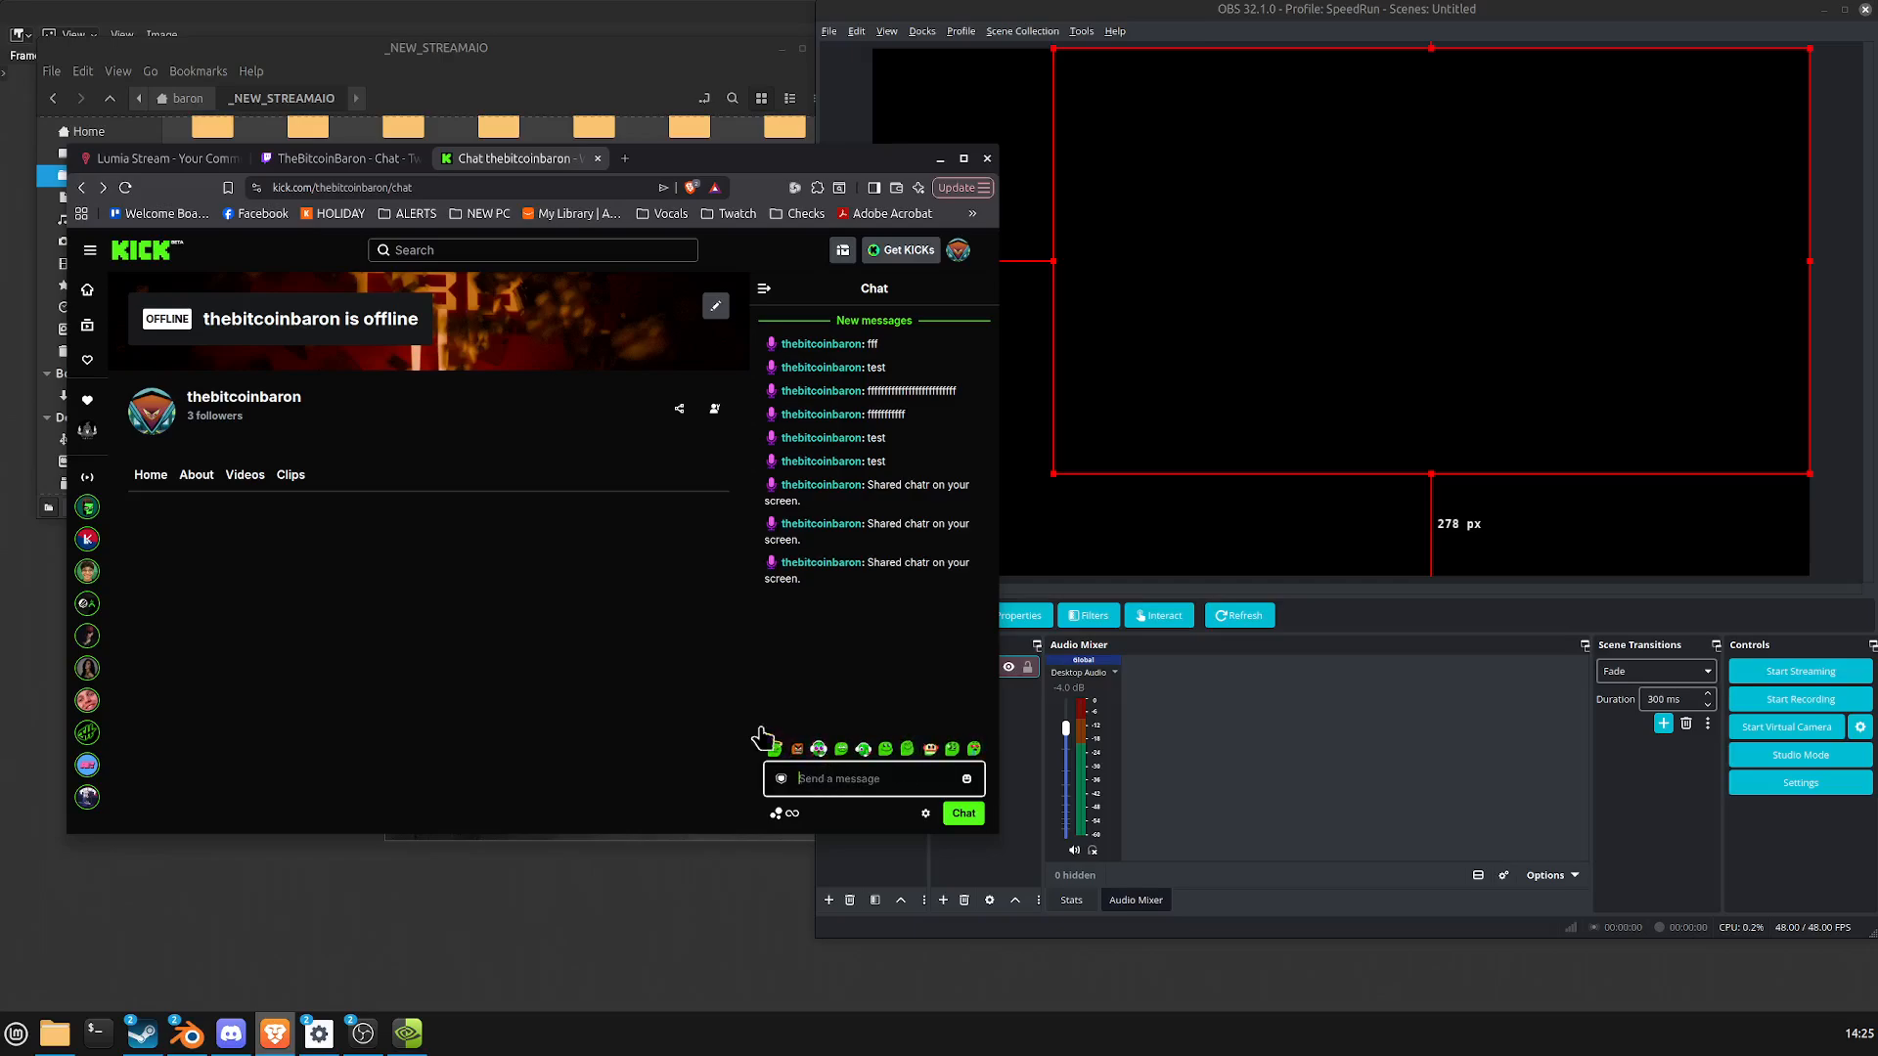
Send "Shared chatr on your screen." in the Twitch popout chat, then raise OBS.
click(379, 165)
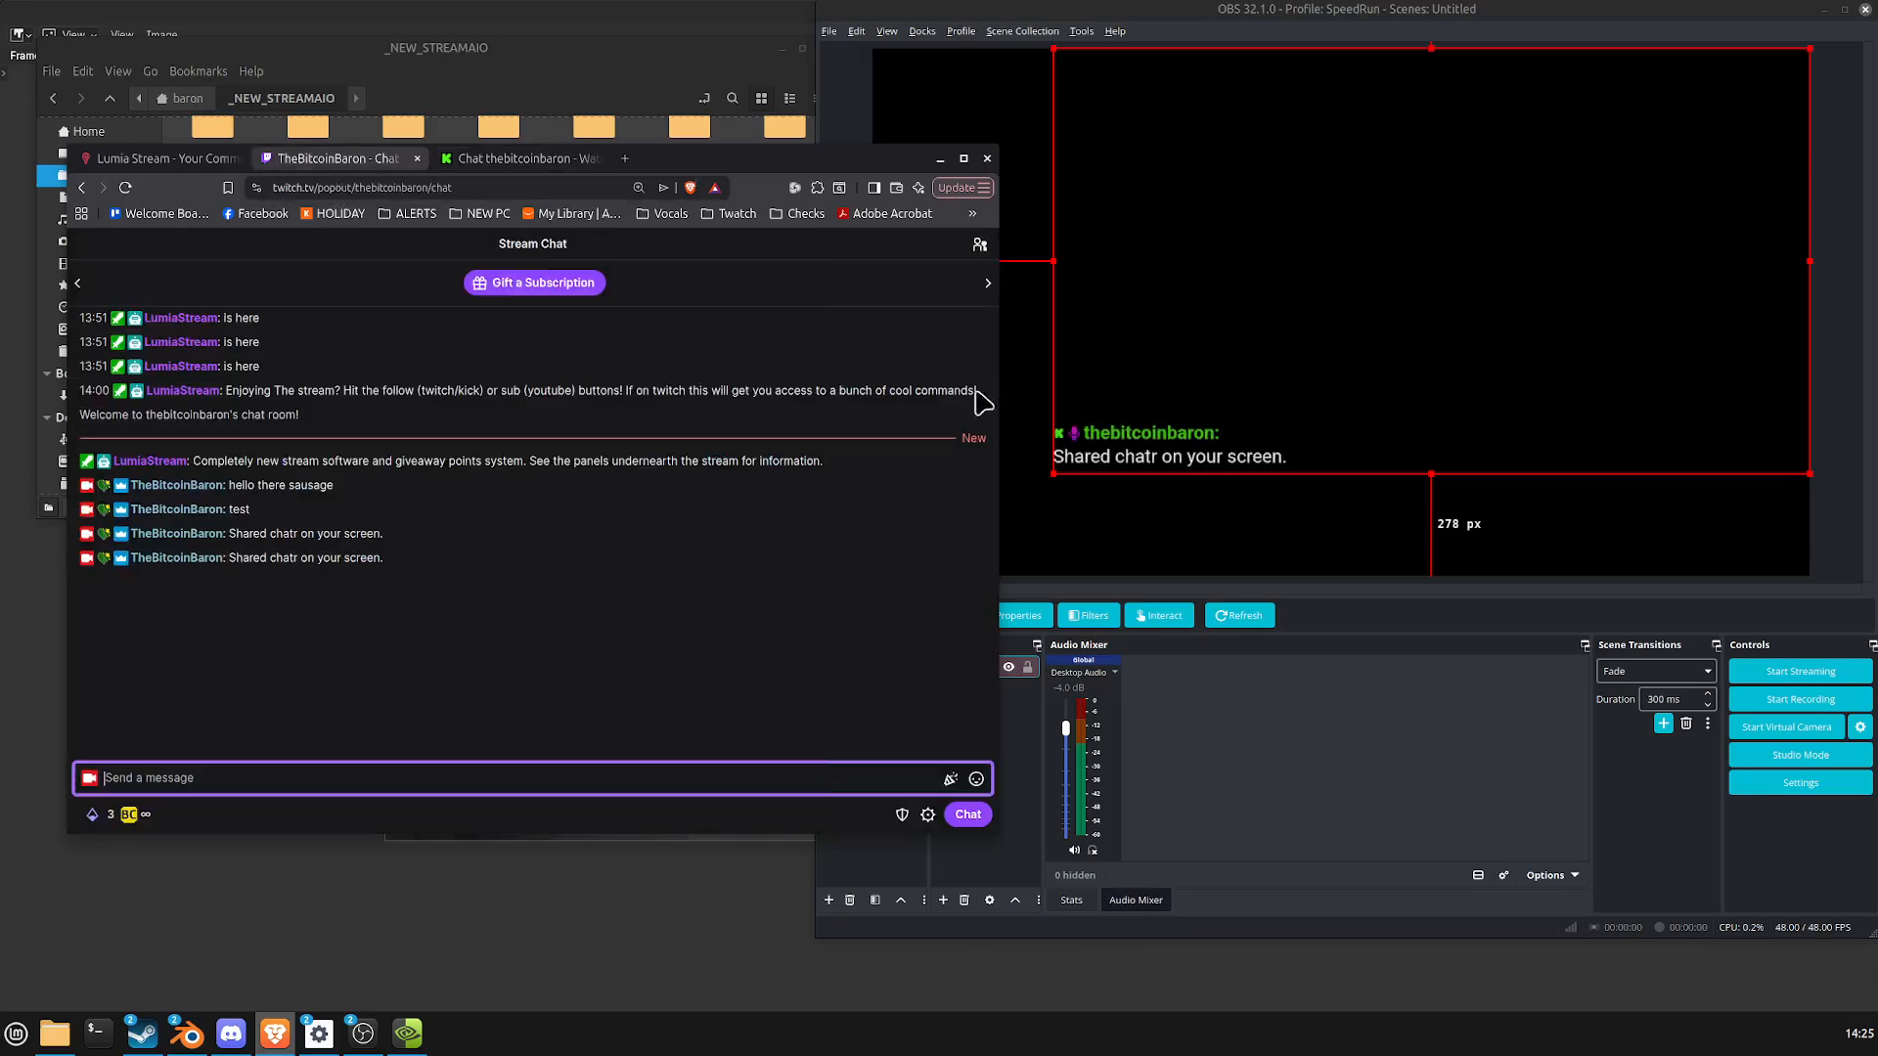
text(Shared chatr on your screen.)
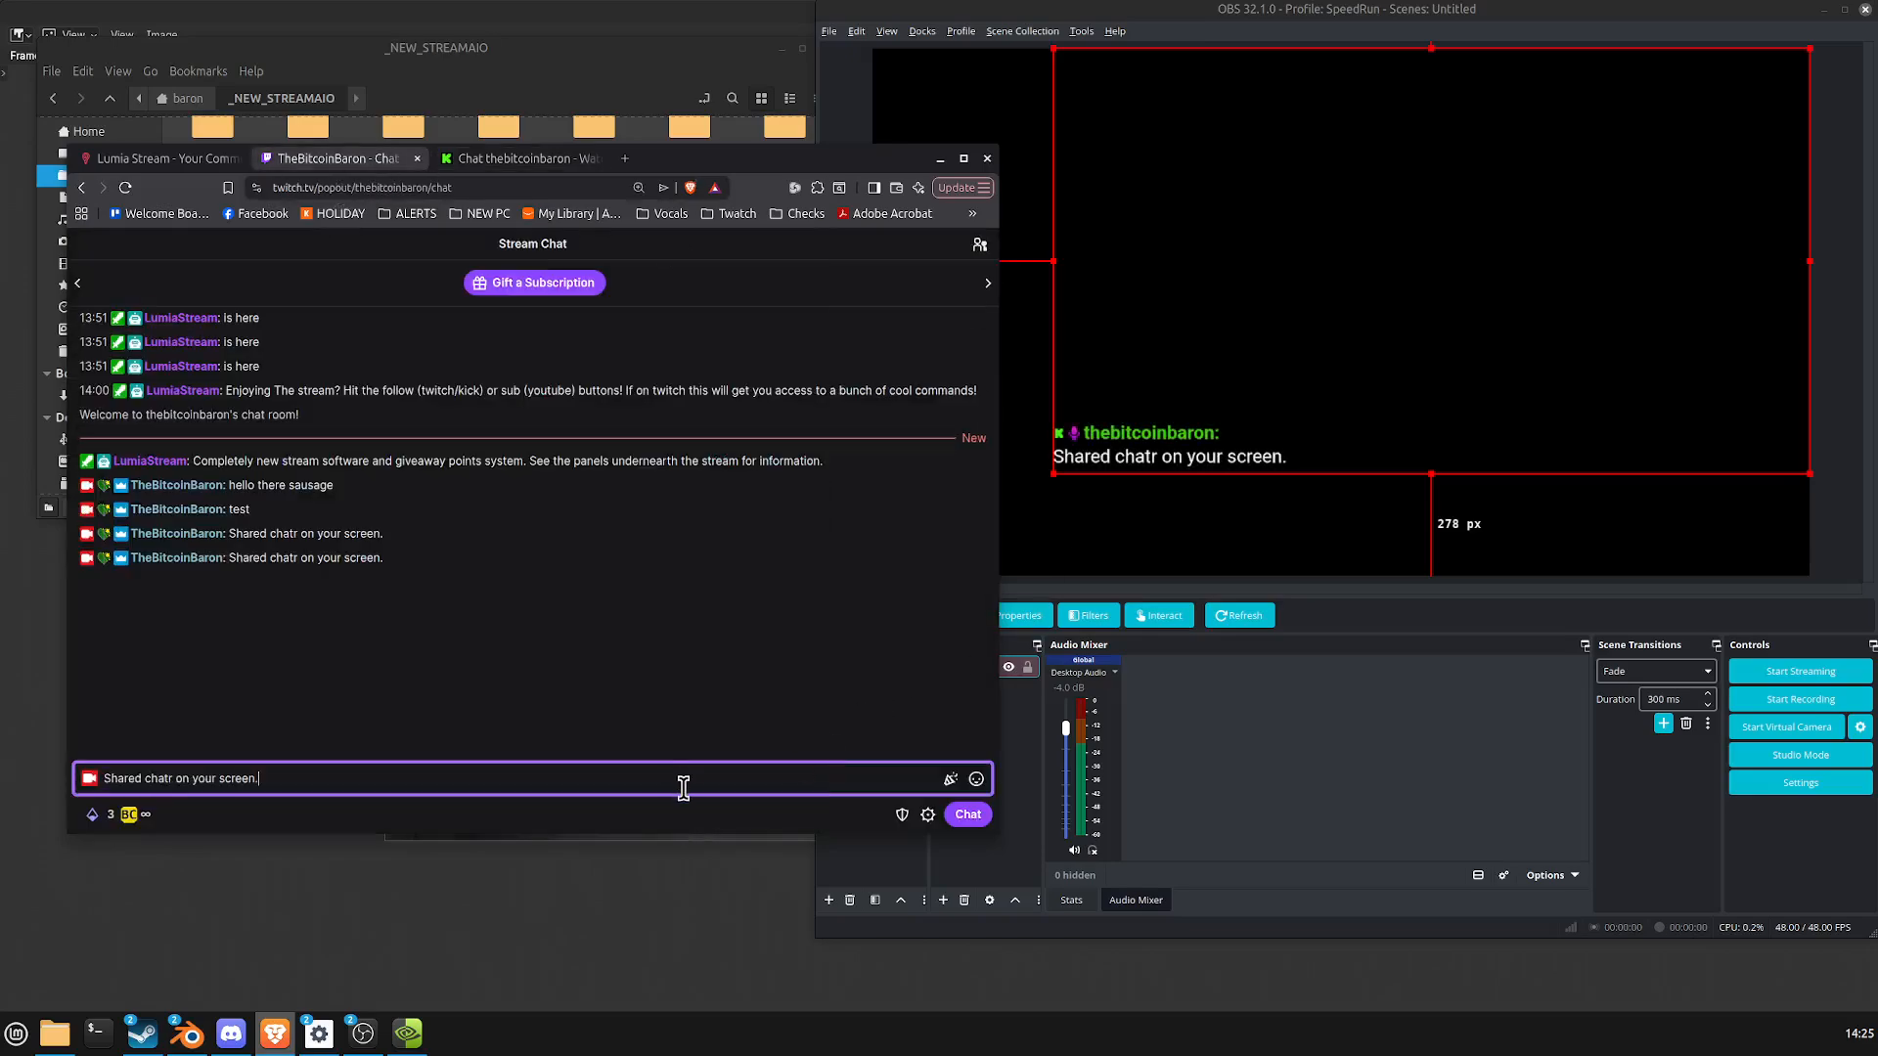
key(Return)
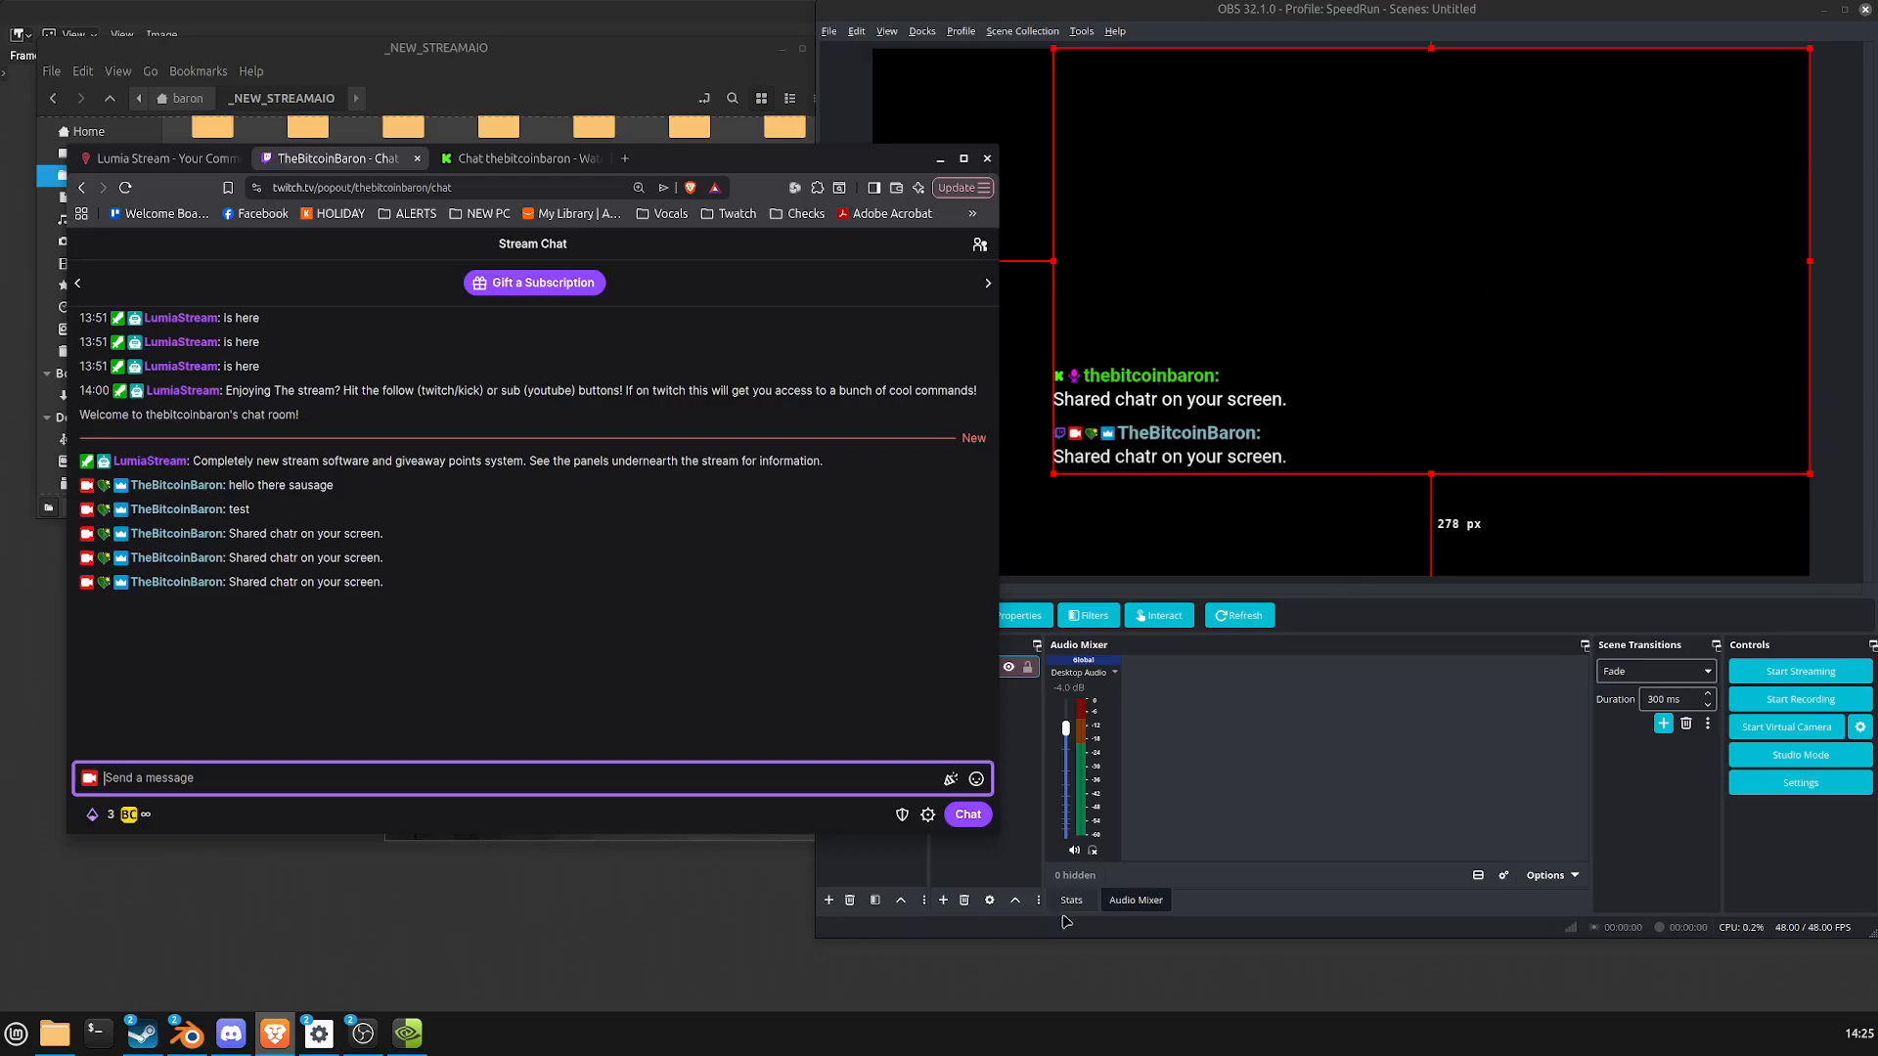
click(1478, 775)
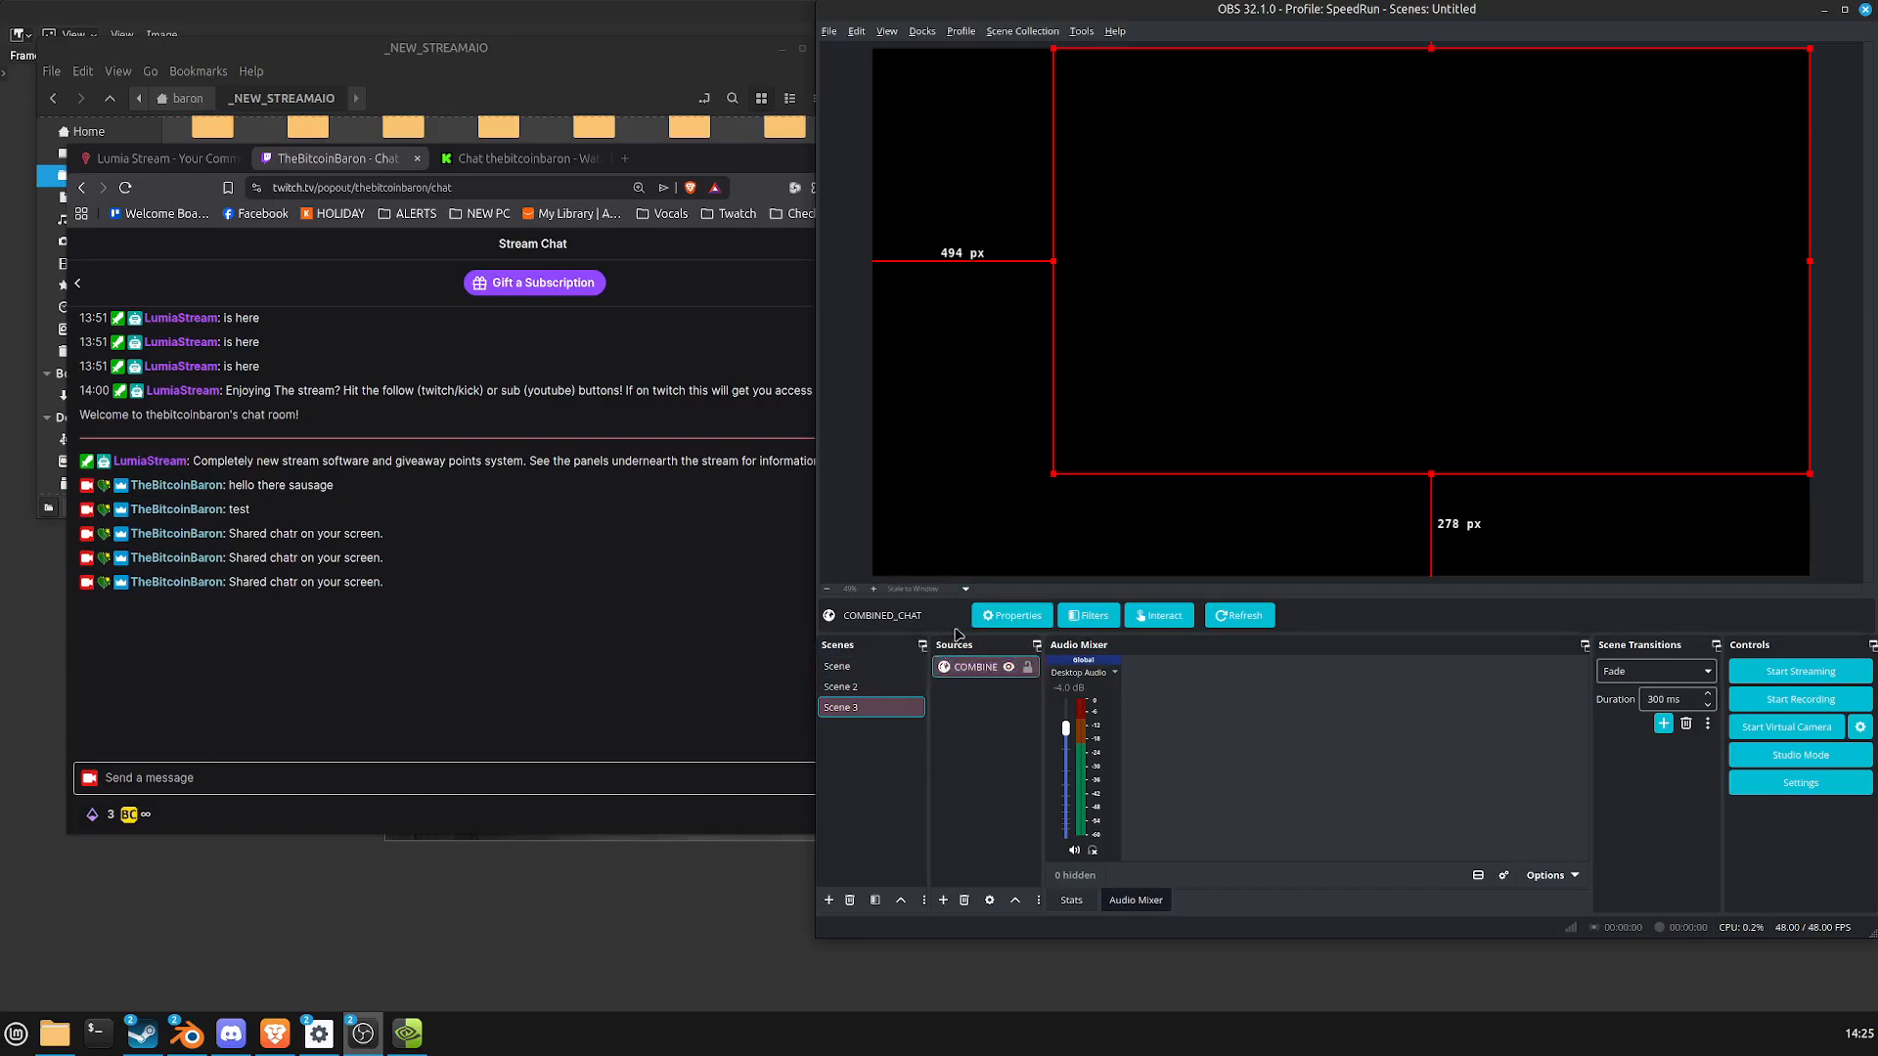
click(968, 736)
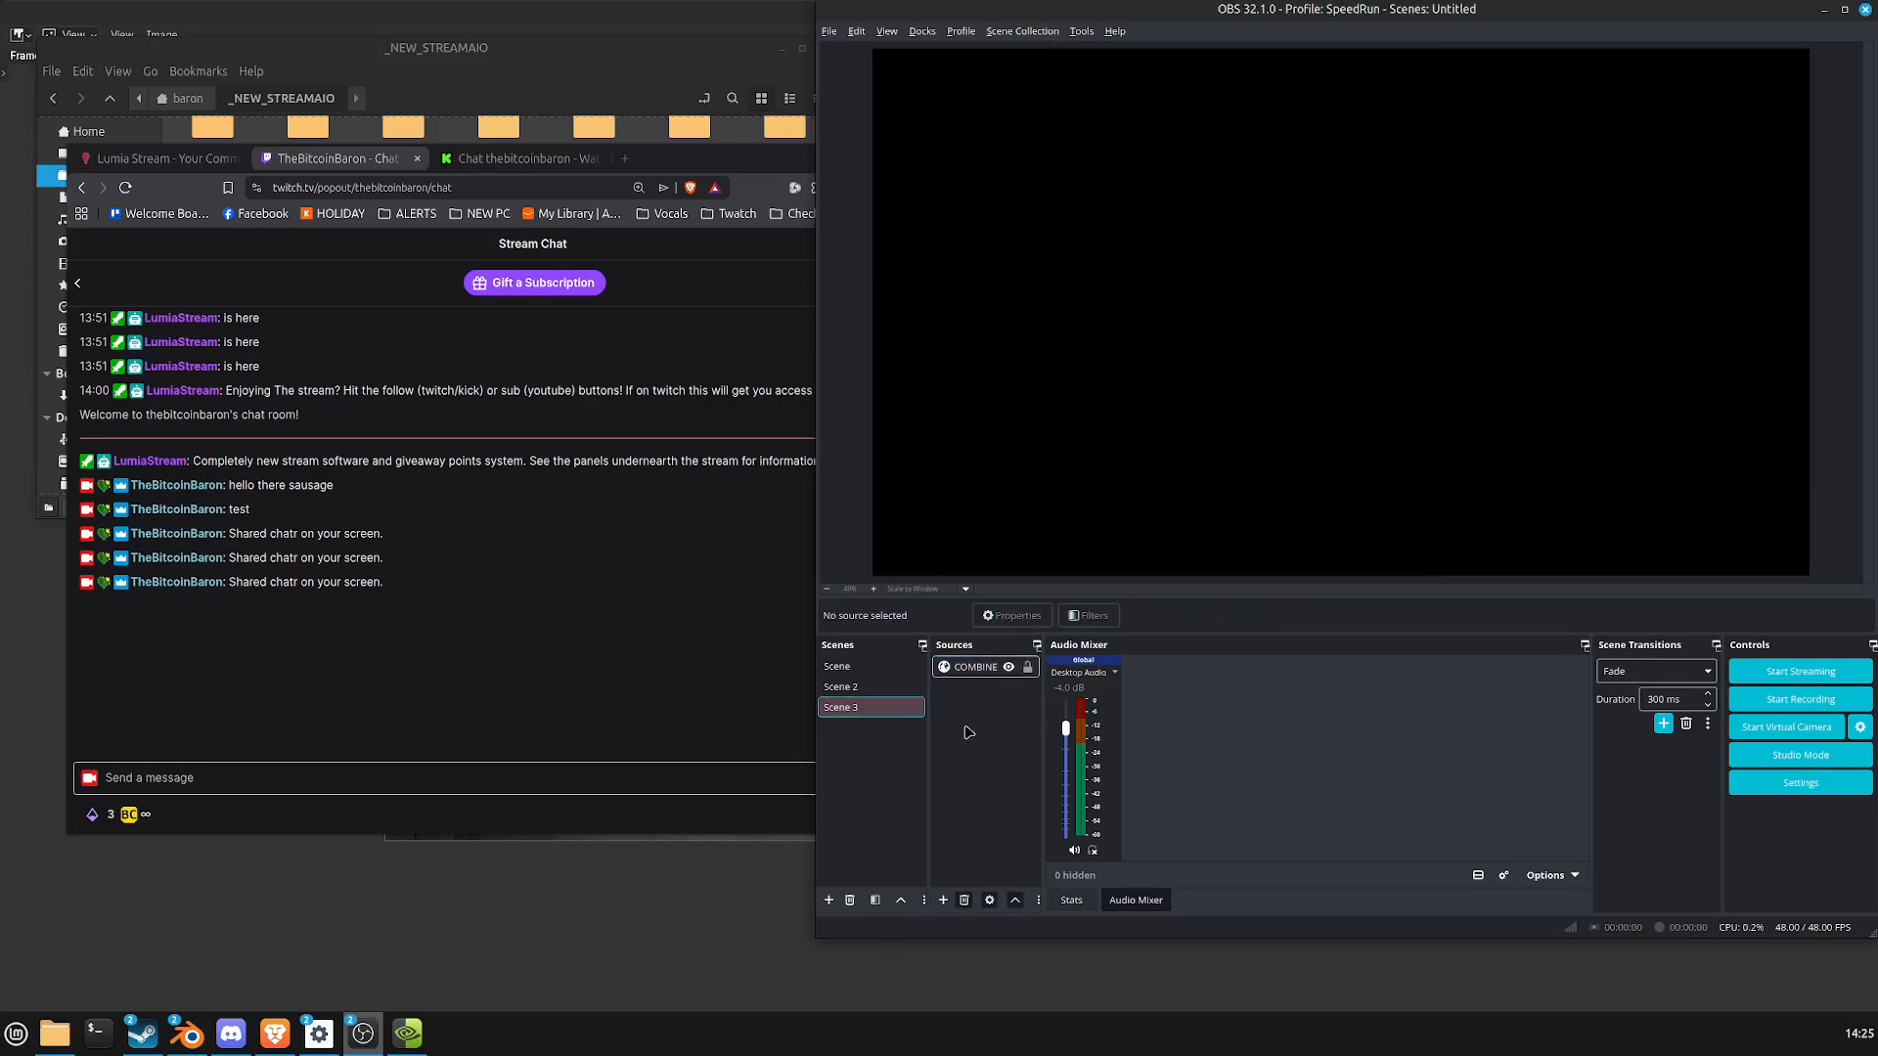
right_click(964, 744)
mouse_move(965, 748)
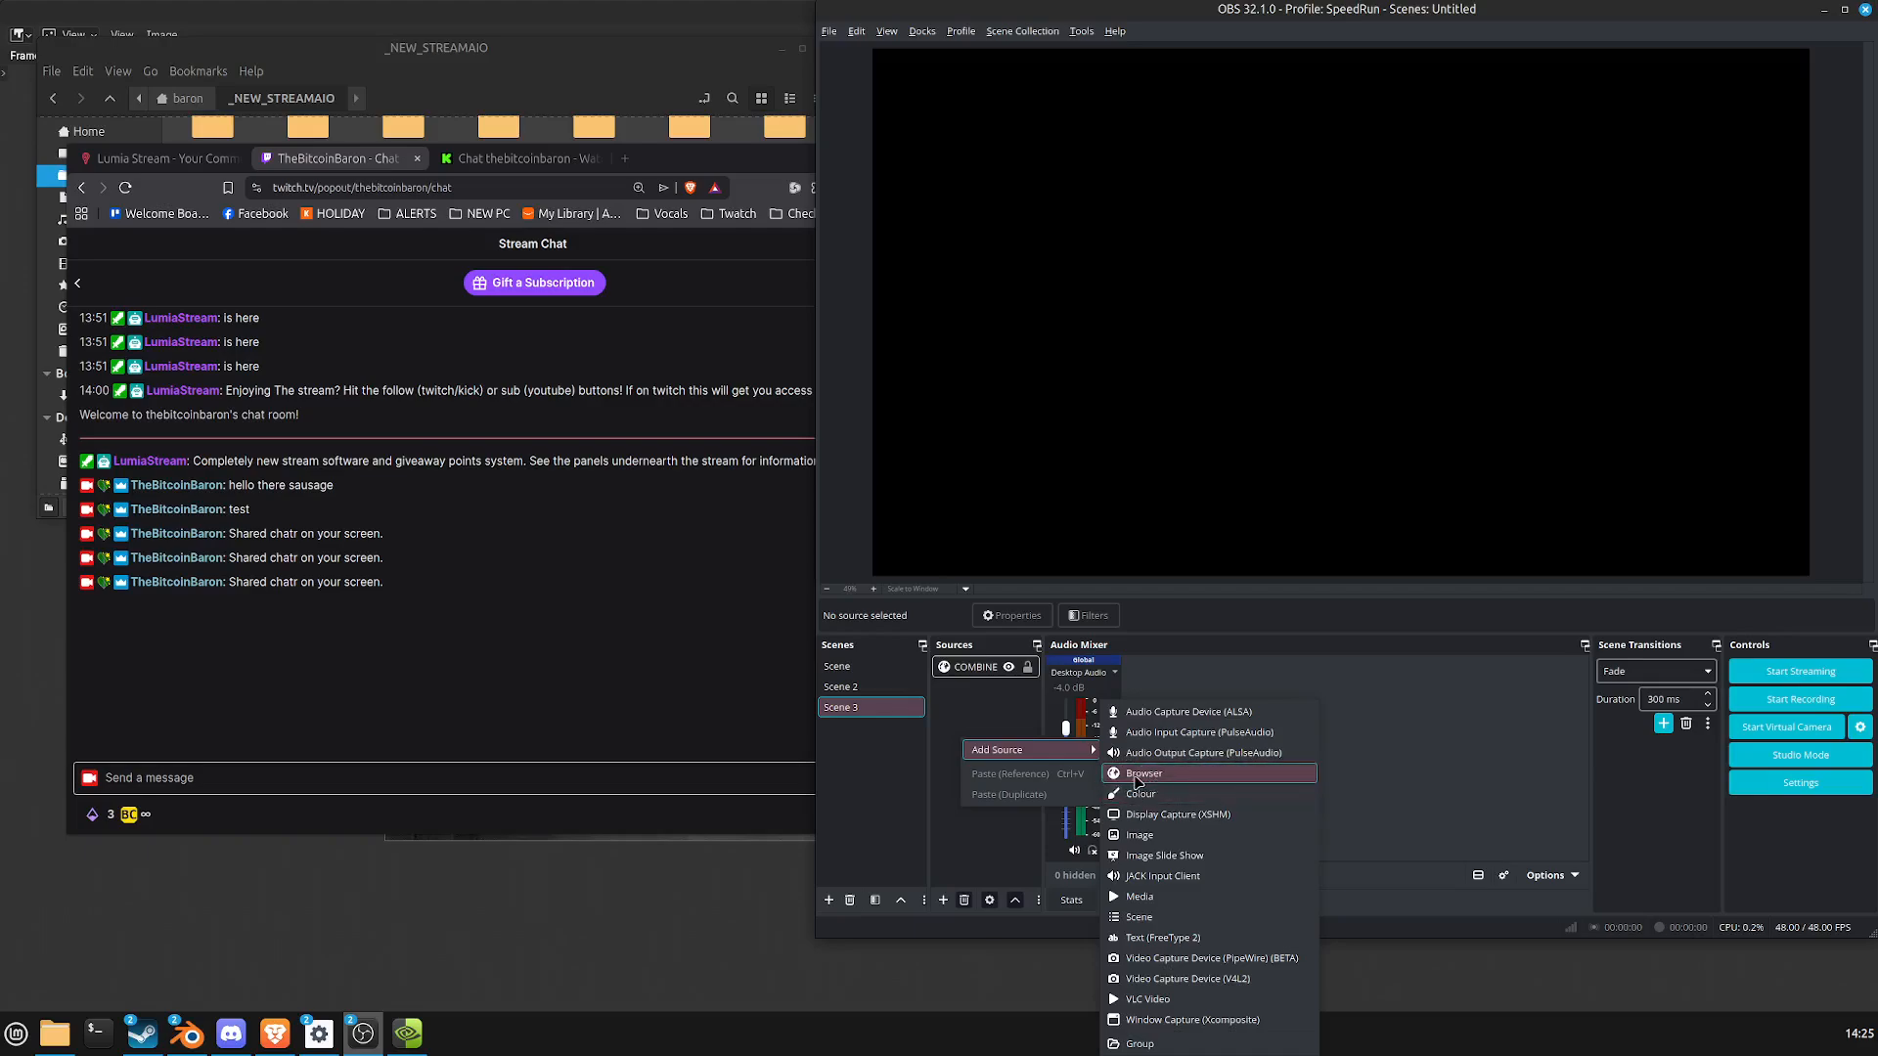
click(971, 707)
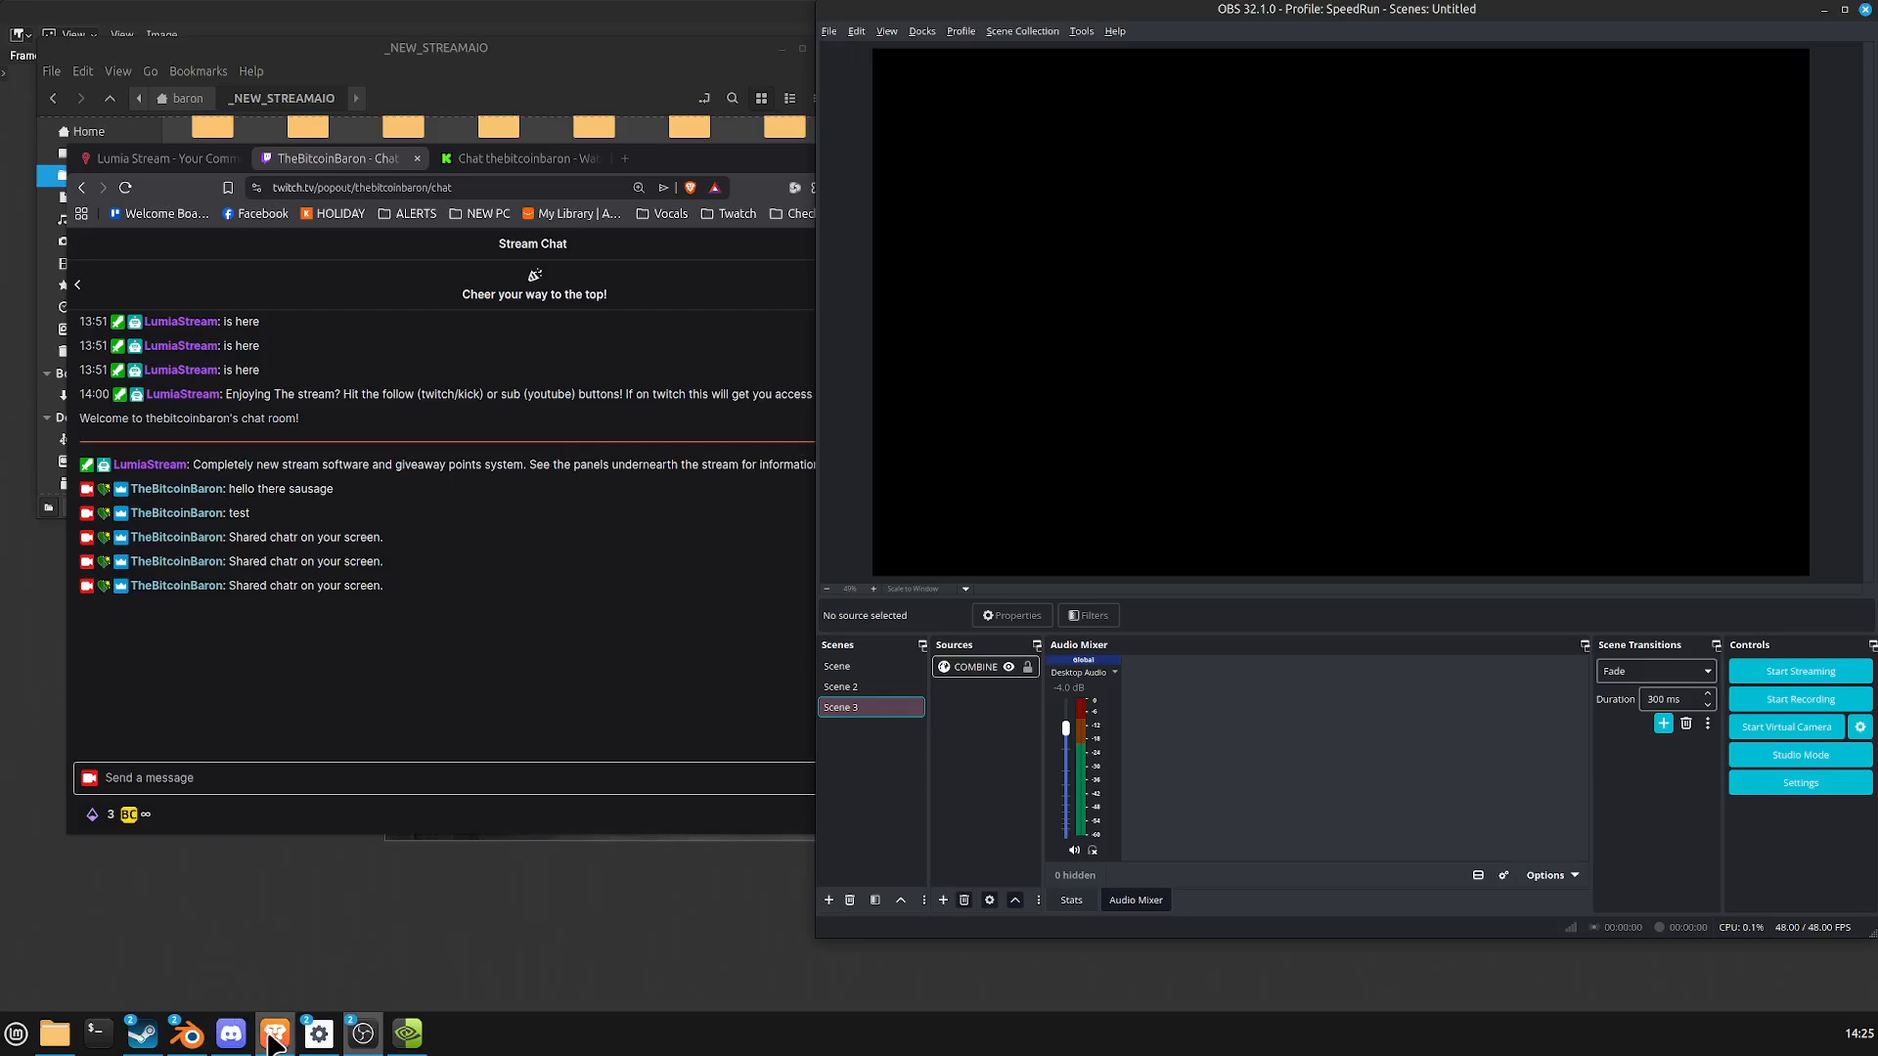
Close the open Lumia Stream overlay editor without saving.
click(166, 158)
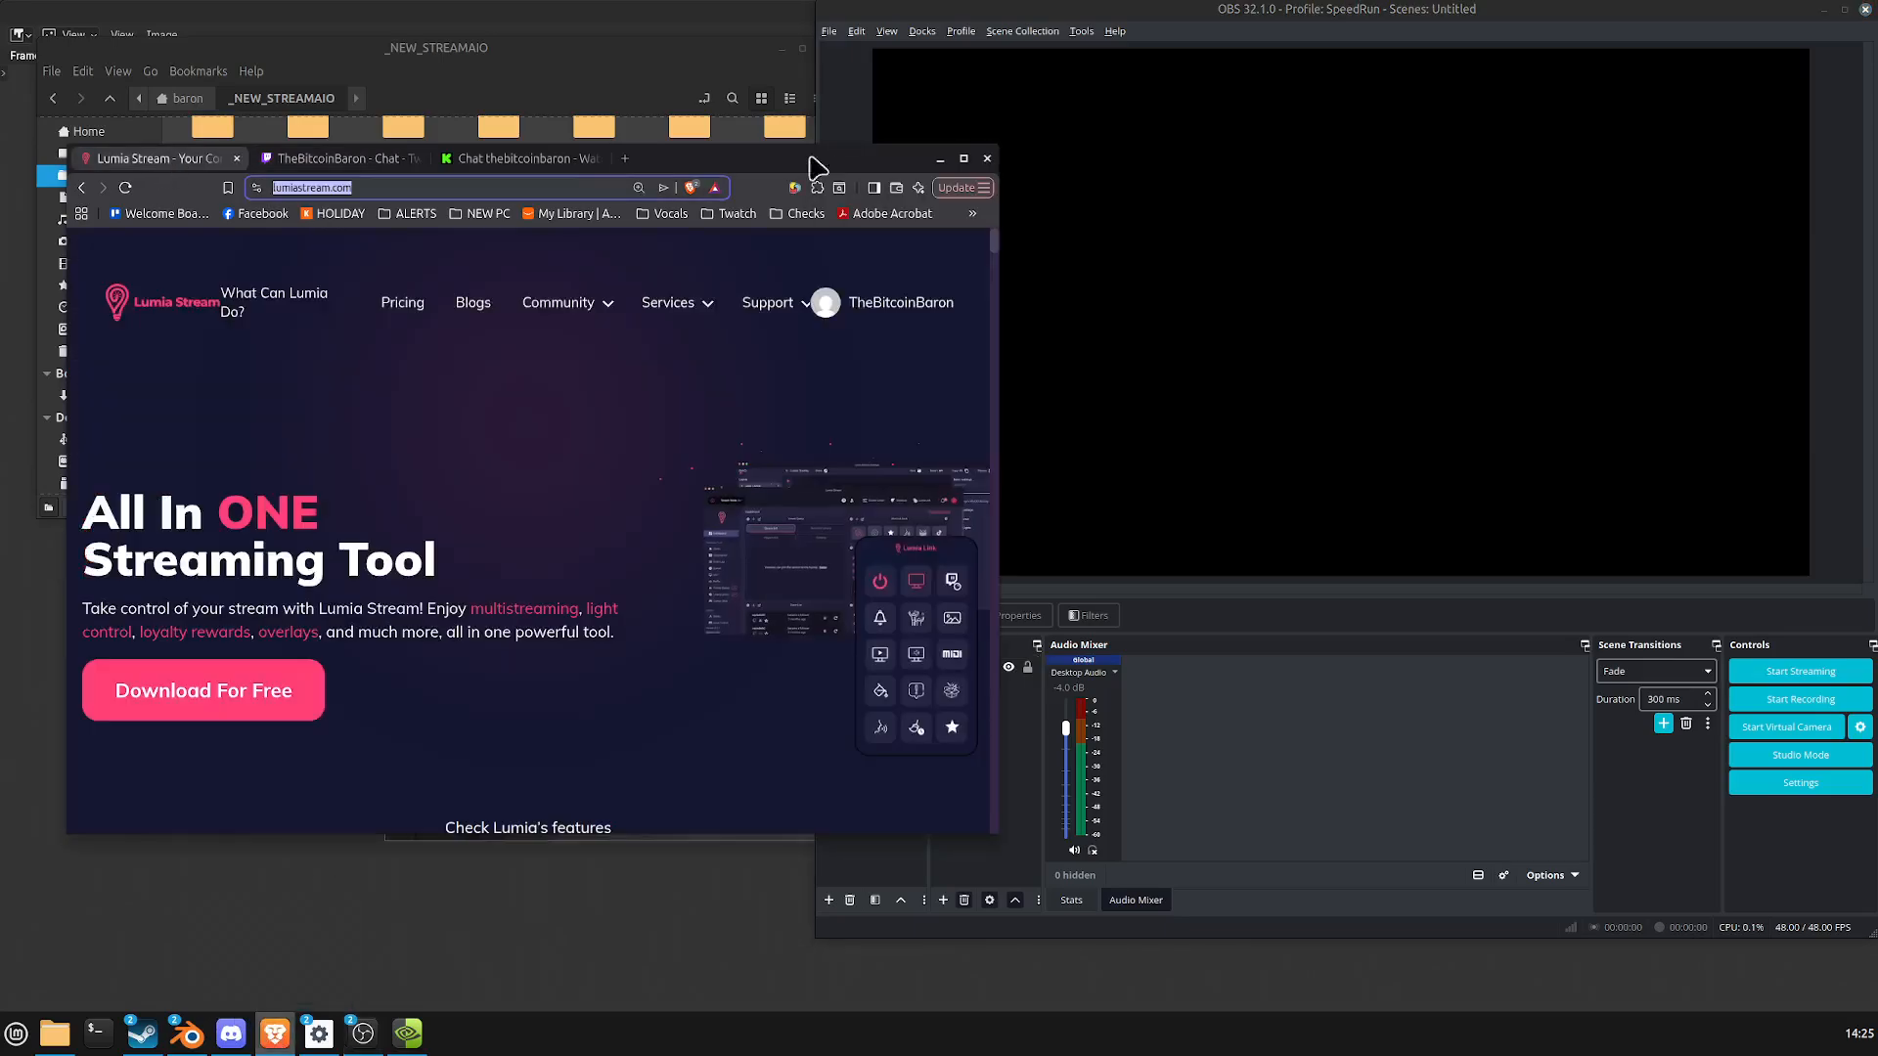
click(970, 160)
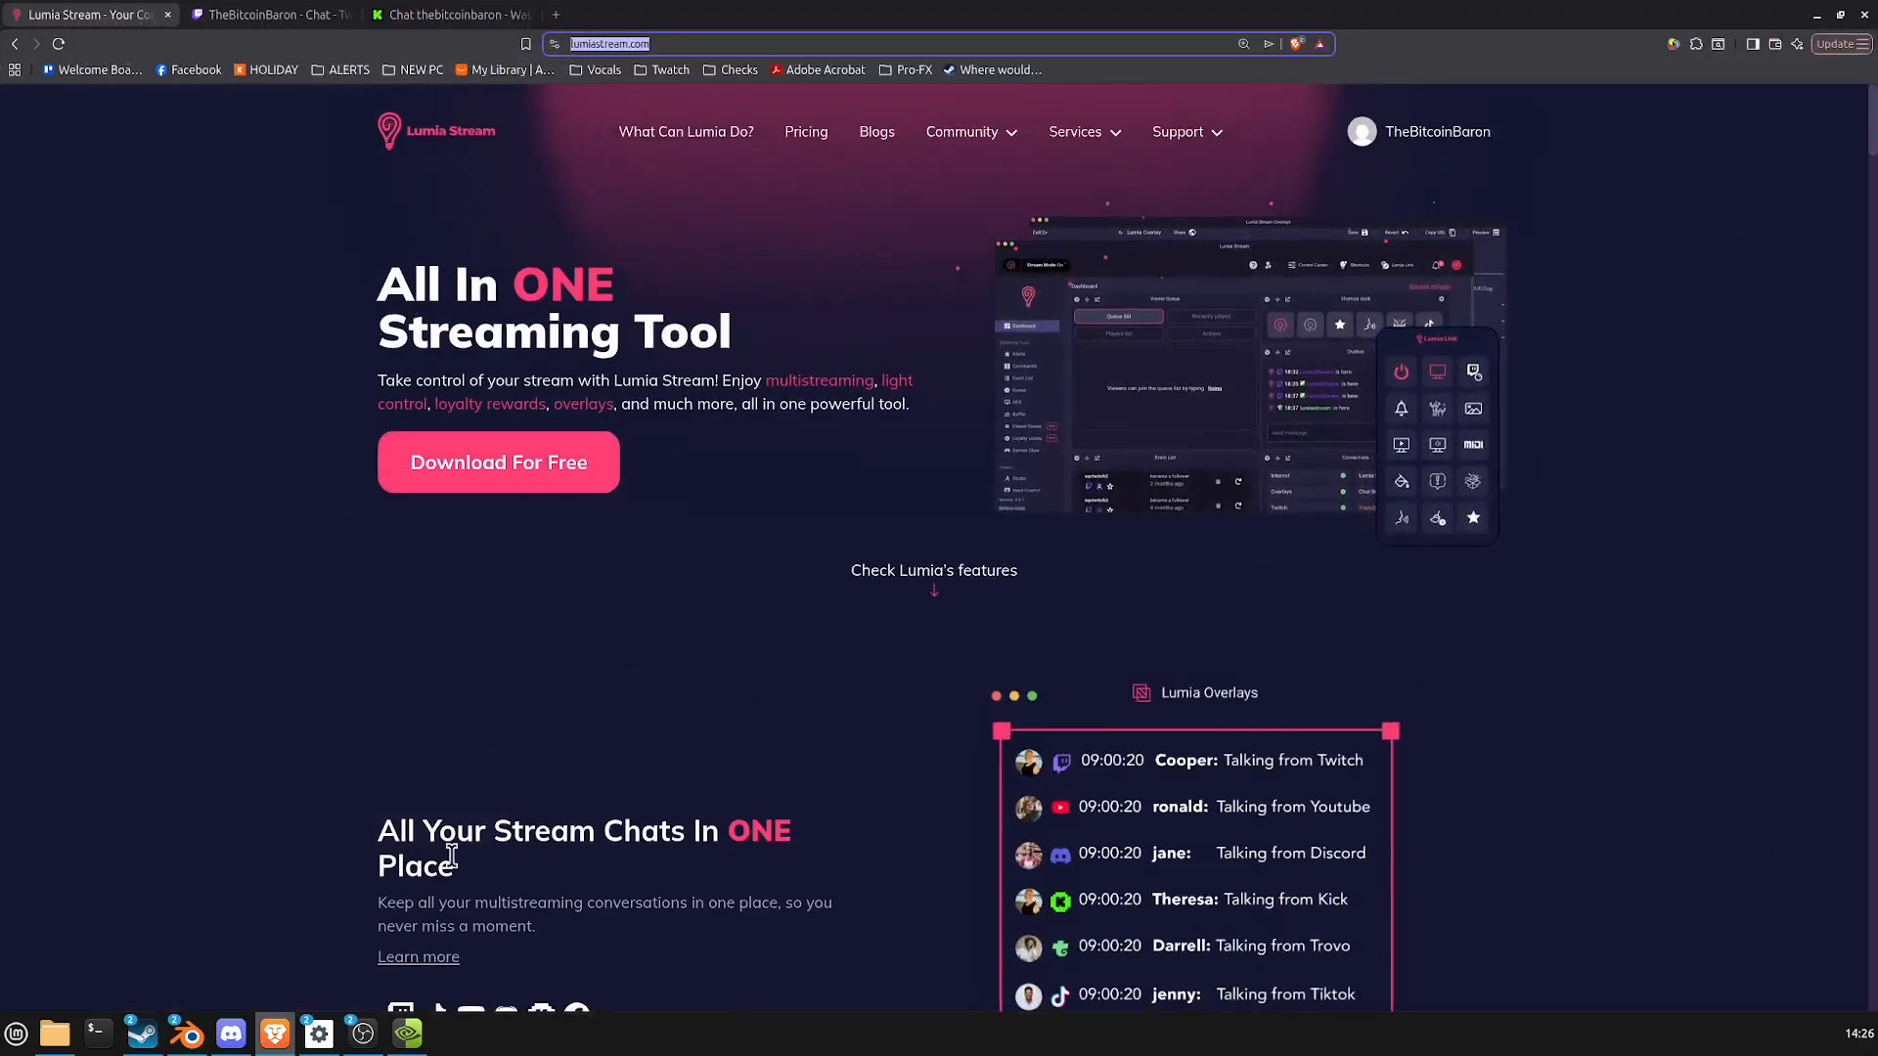
mouse_move(319, 1038)
click(392, 963)
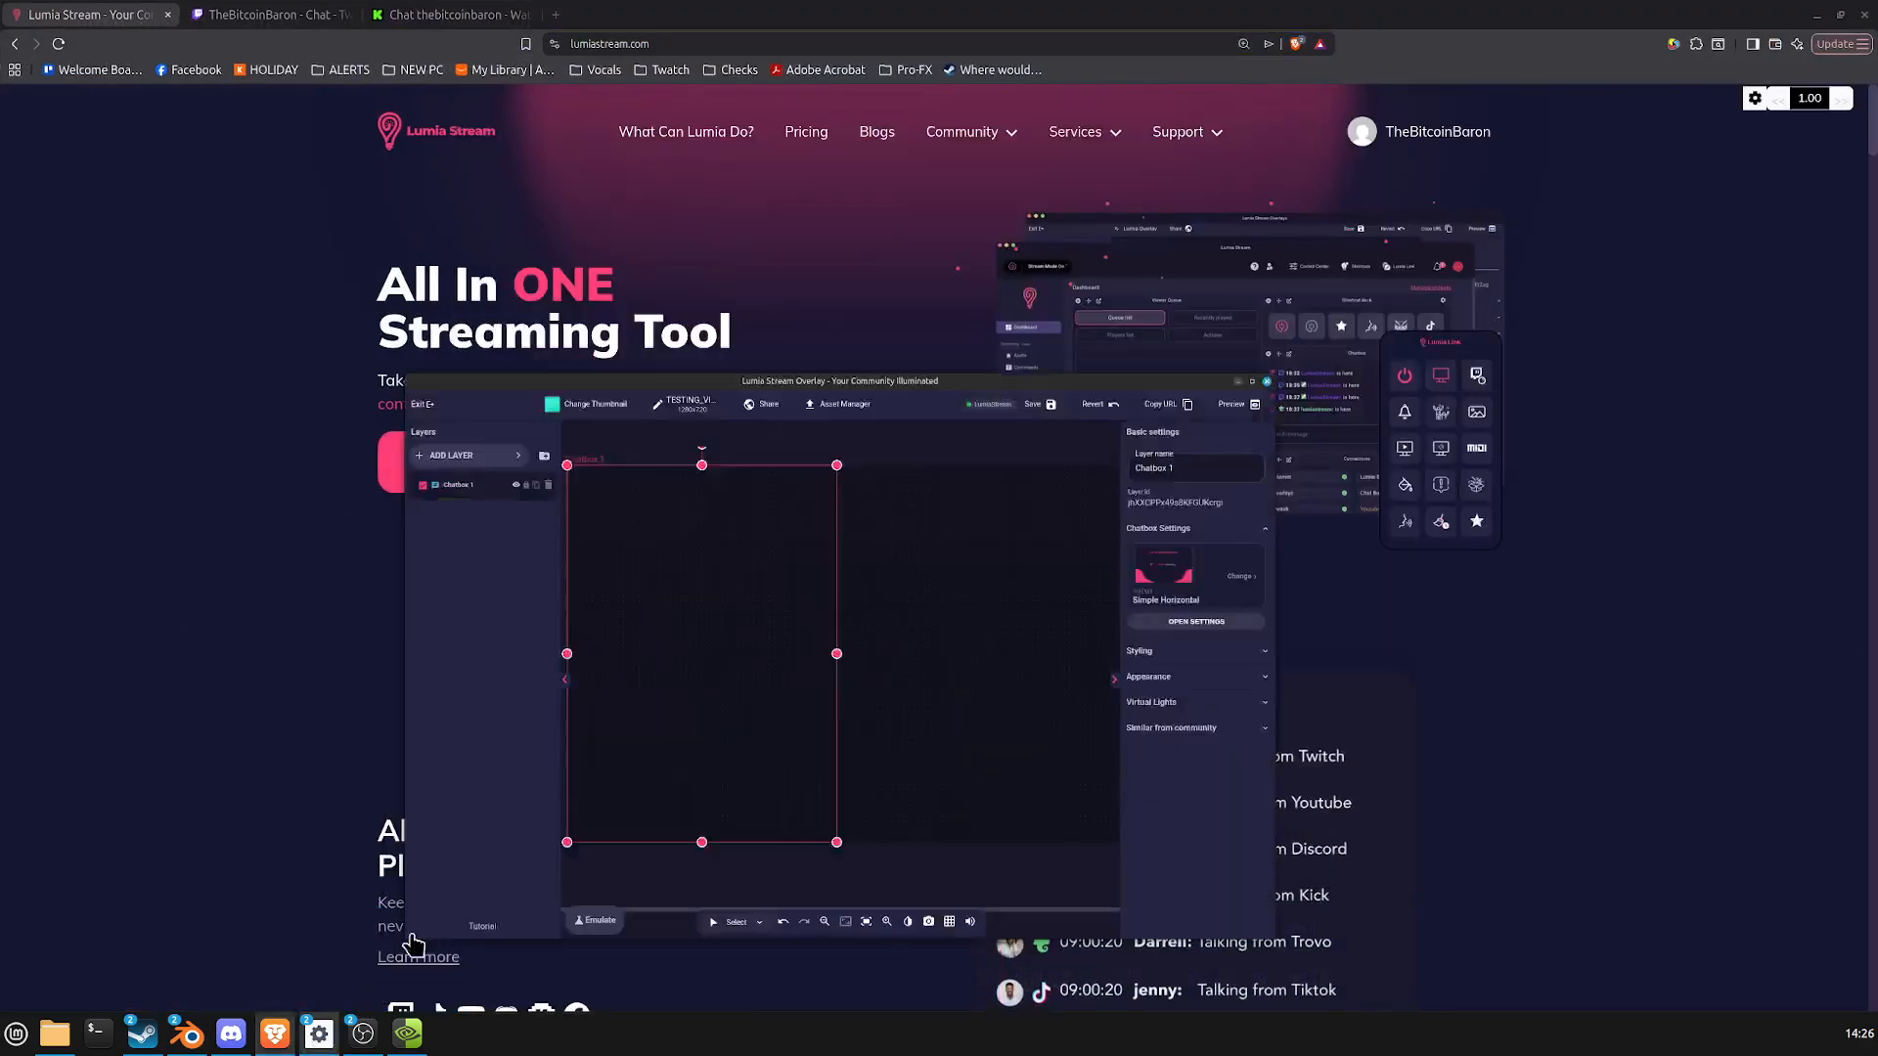
click(1671, 108)
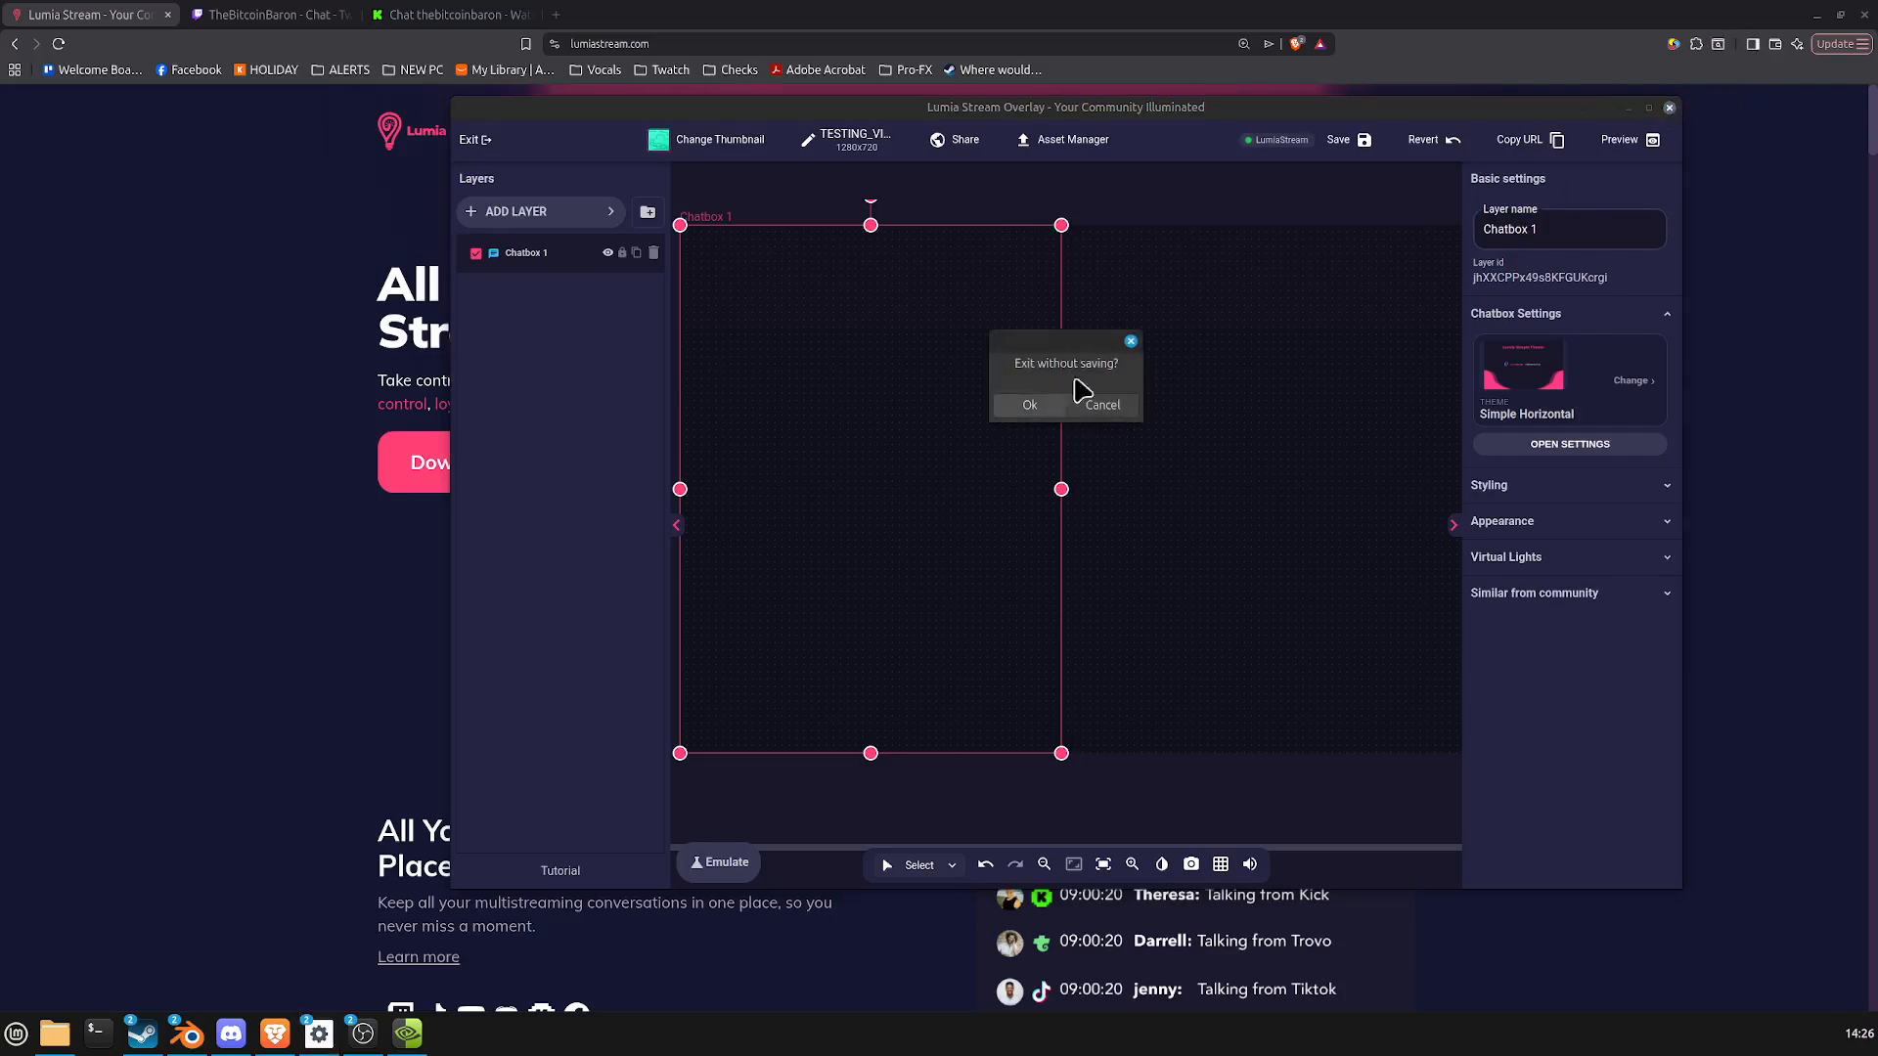
click(1037, 407)
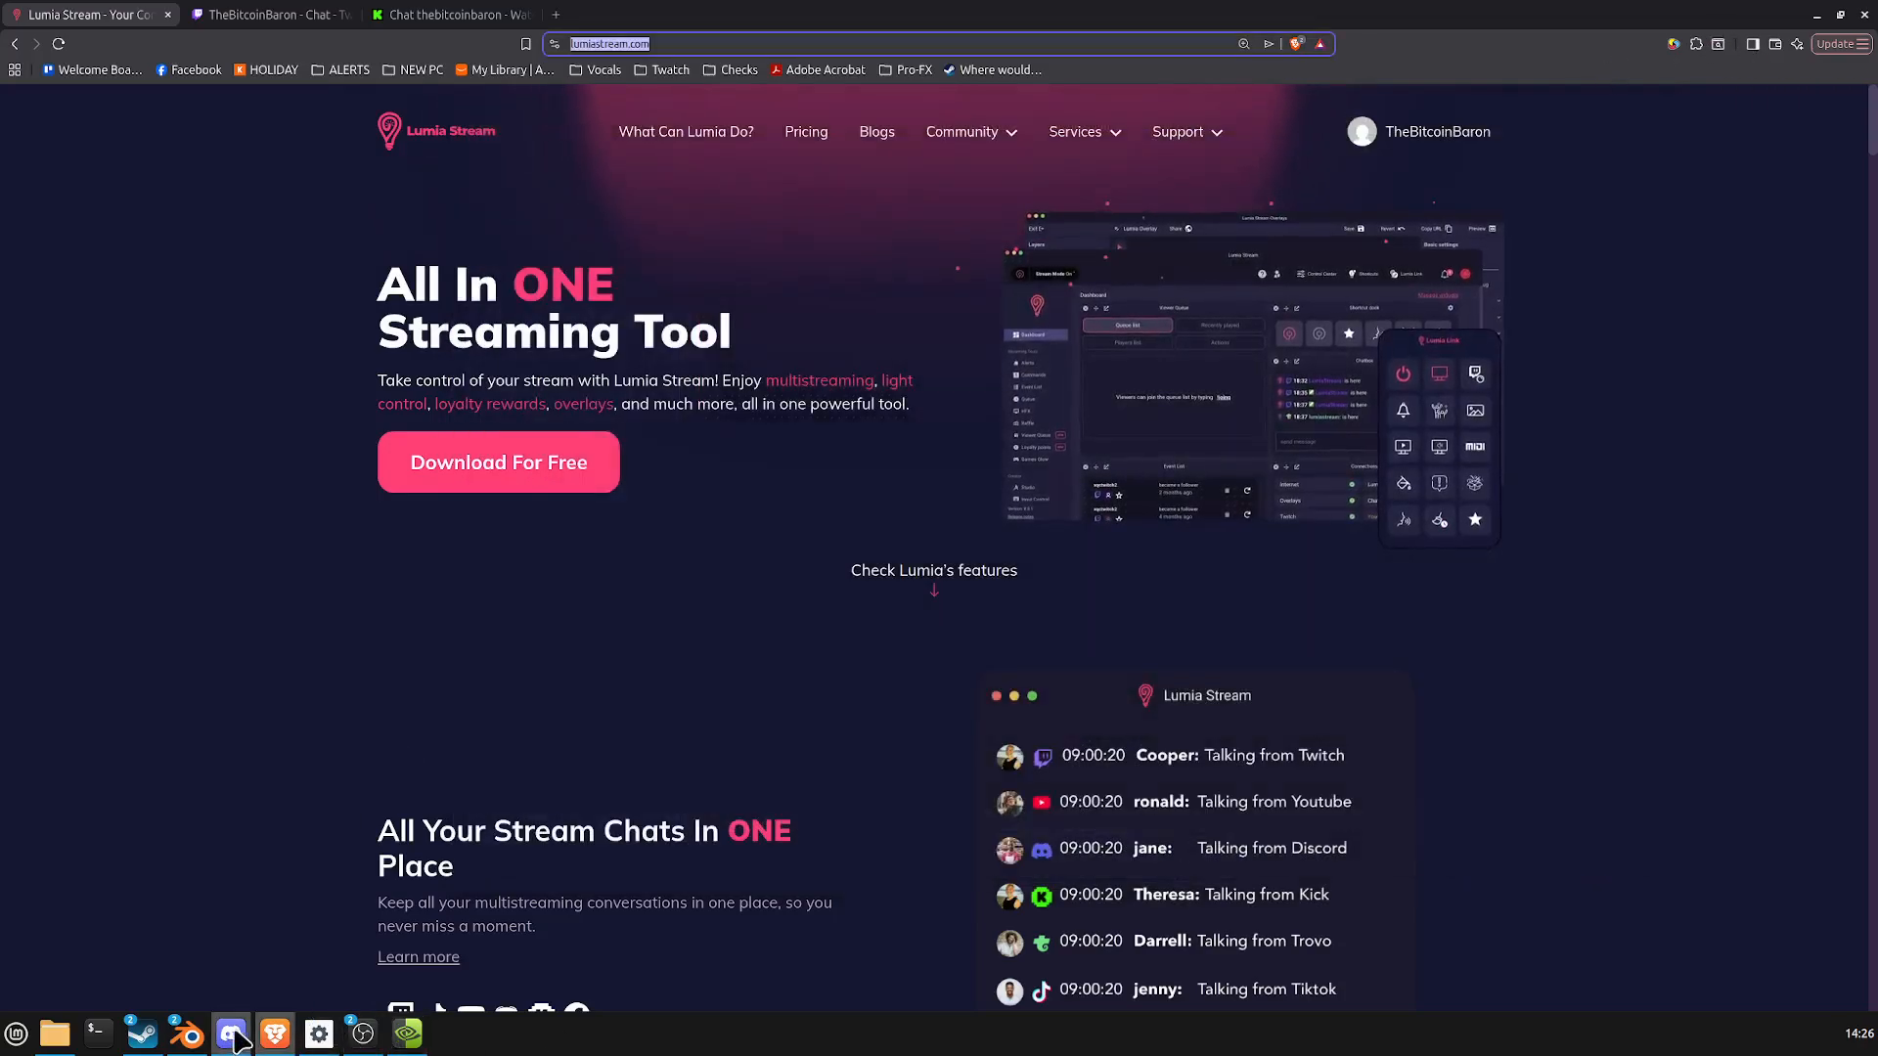
Bring the Lumia Stream desktop app's Overlays page to the front.
mouse_move(274, 1005)
mouse_move(318, 1033)
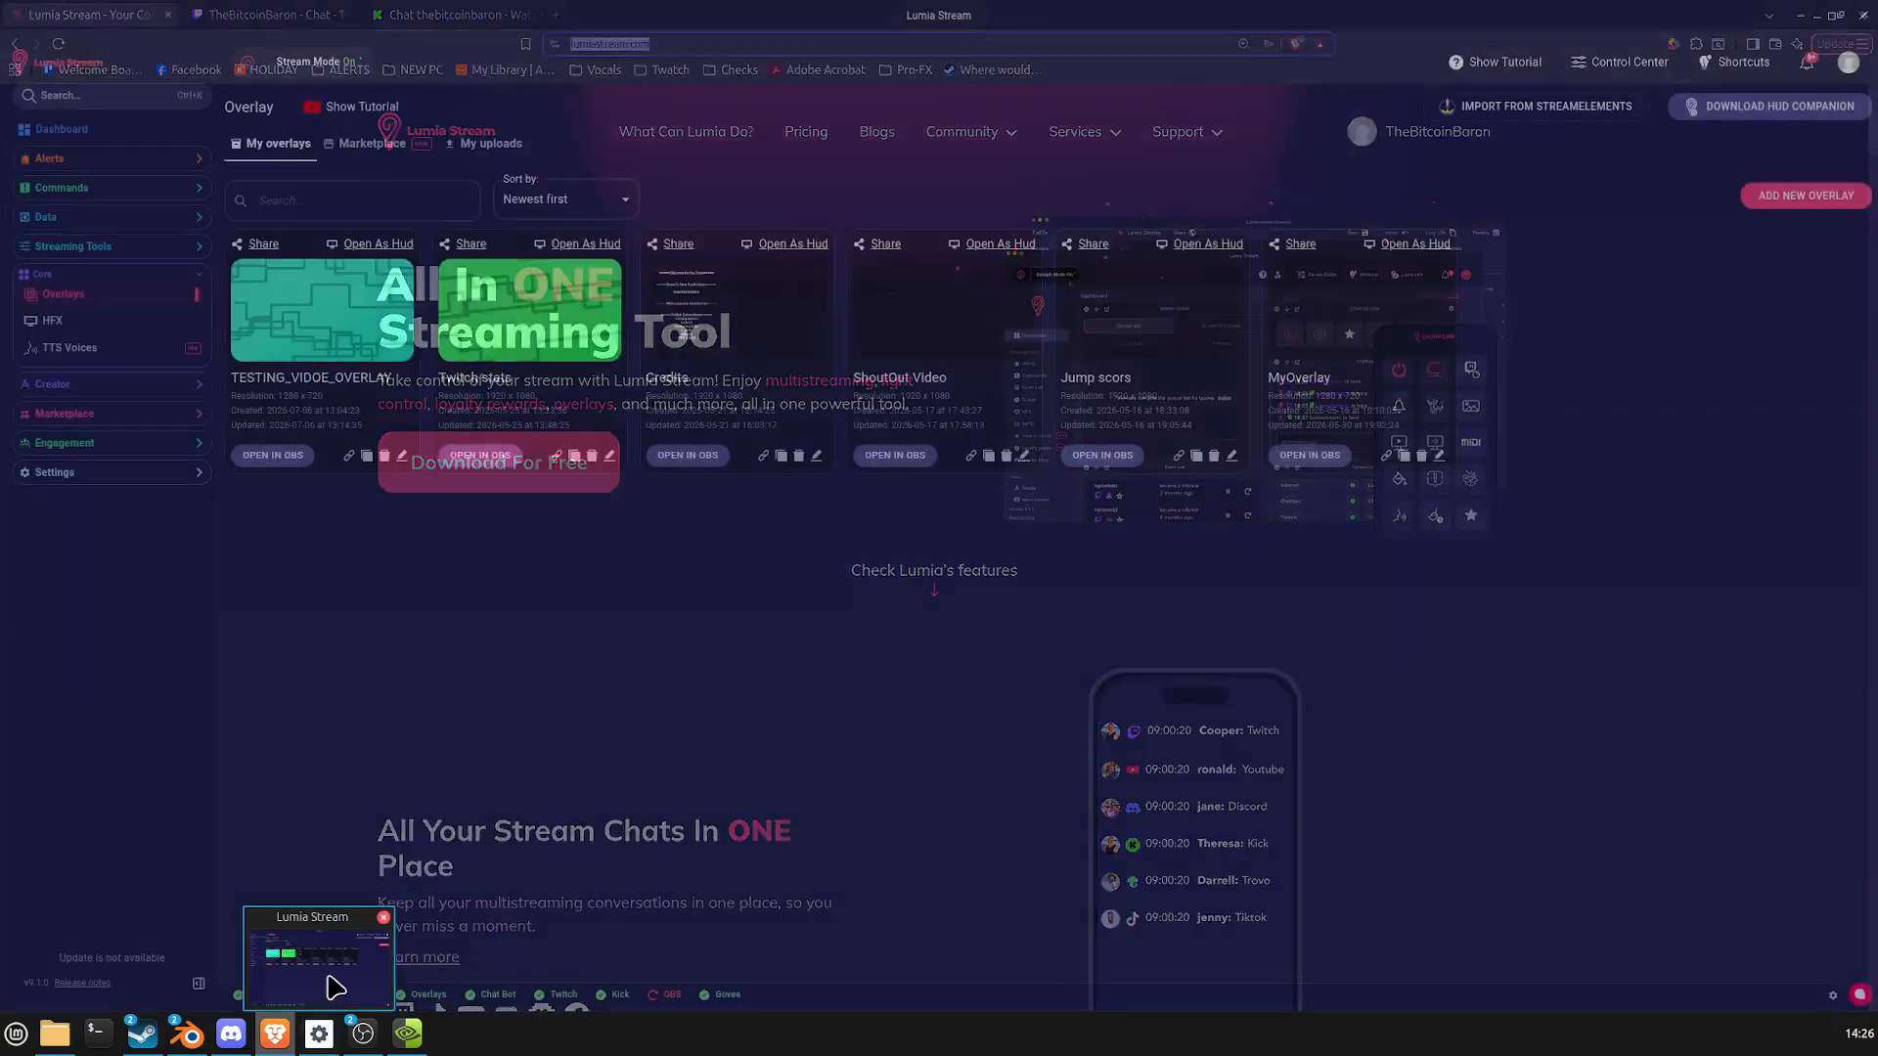
click(330, 981)
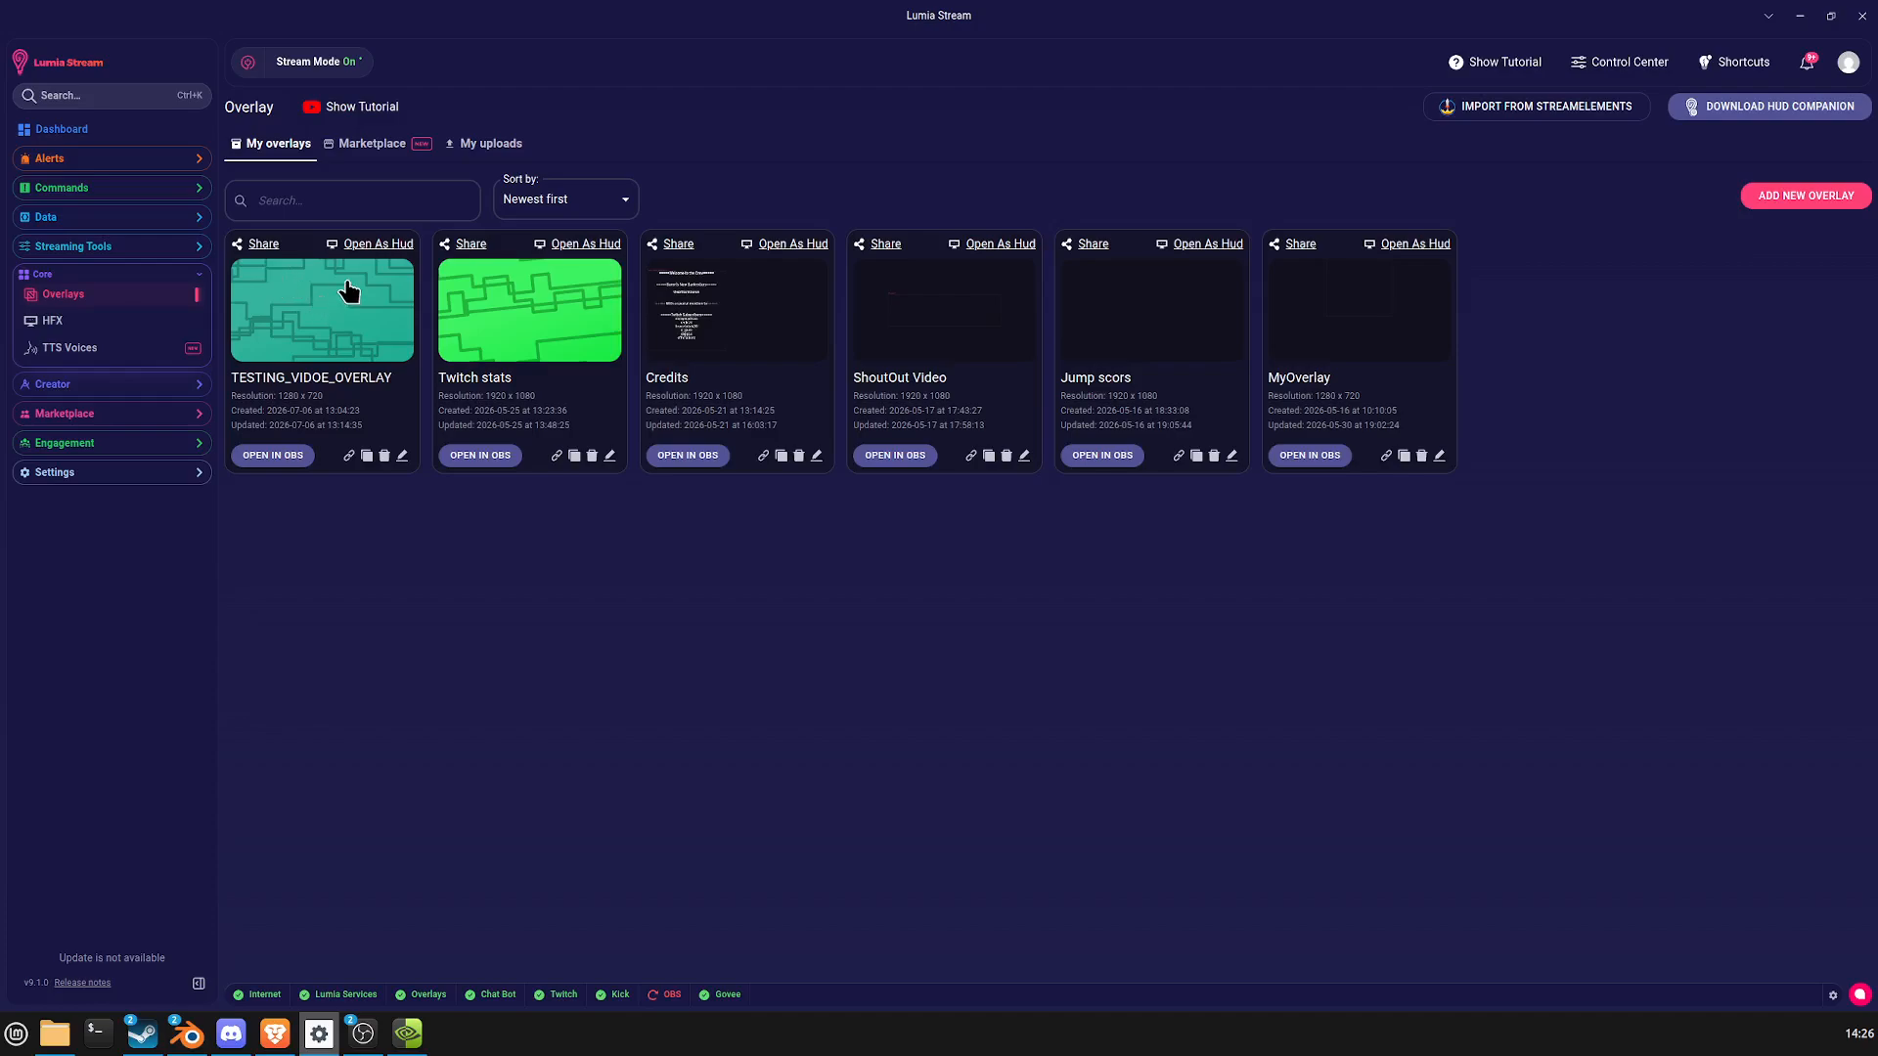
Expand Alerts and open TESTING_VIDOE_OVERLAY in the overlay editor.
click(192, 166)
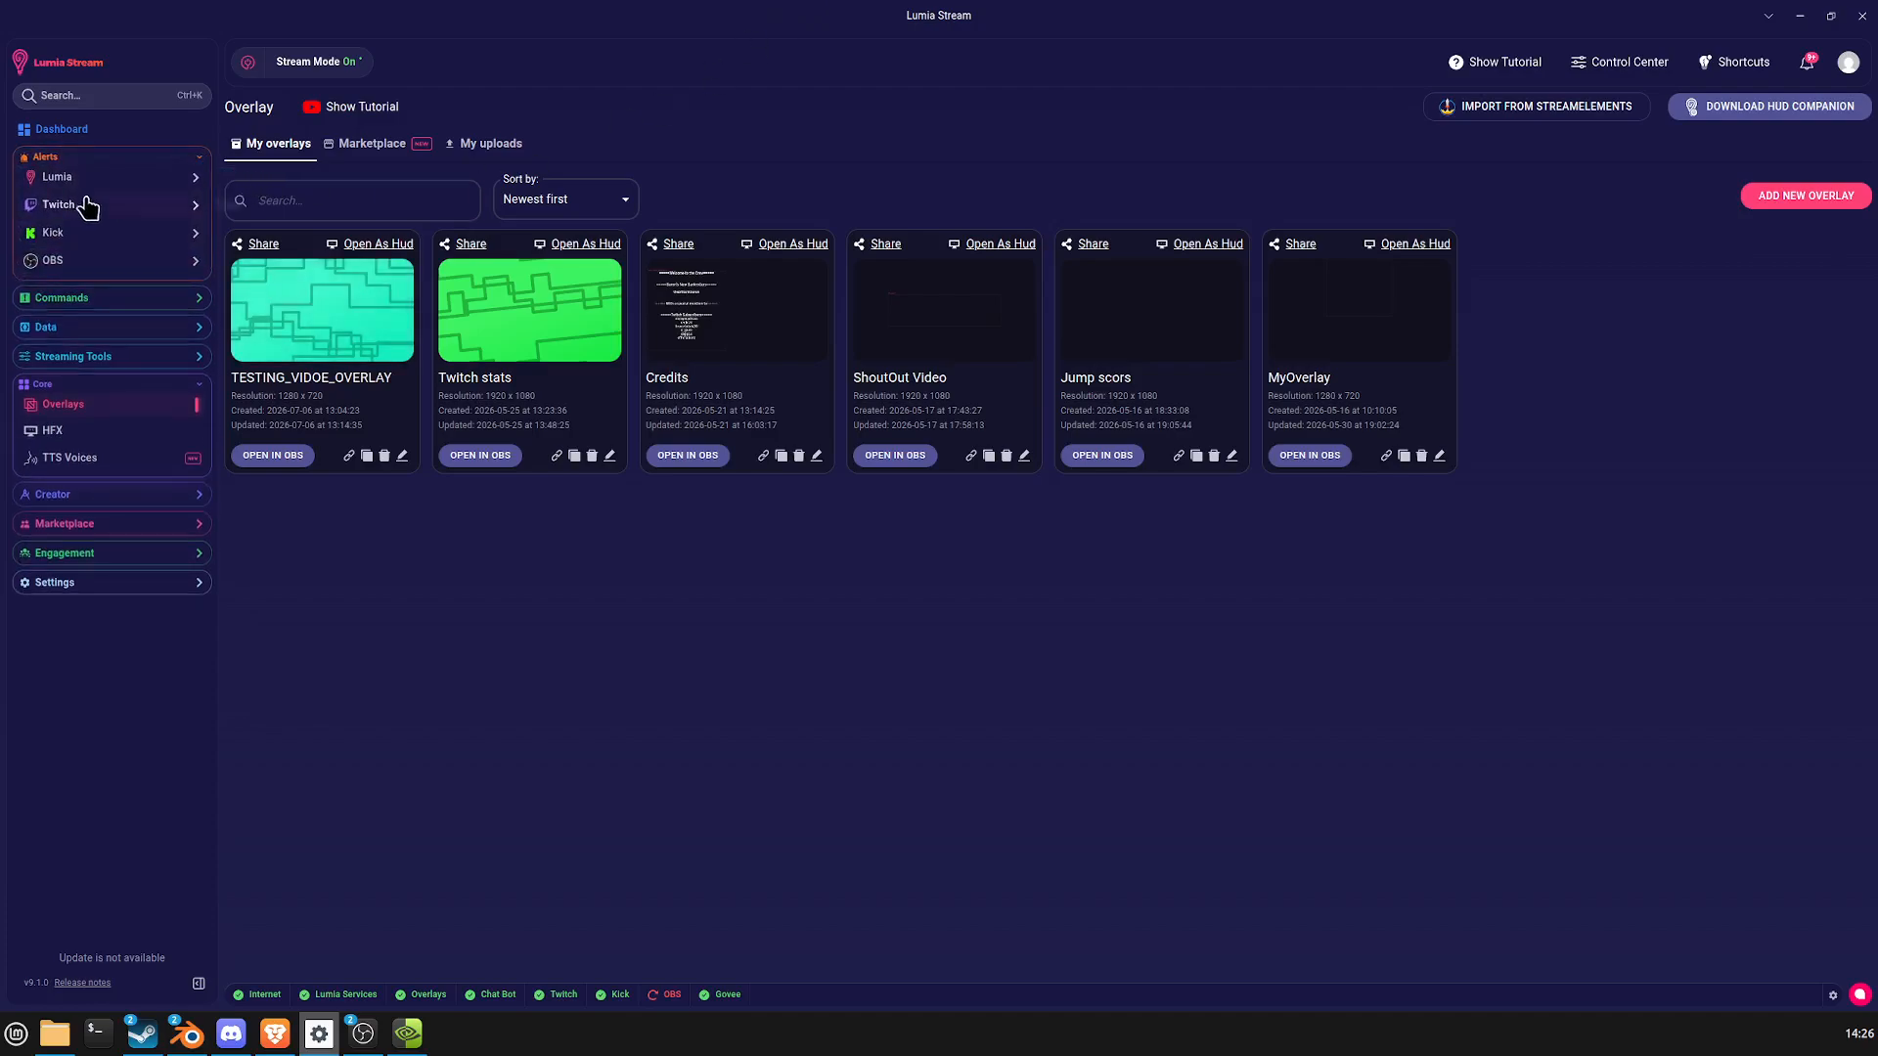
click(375, 323)
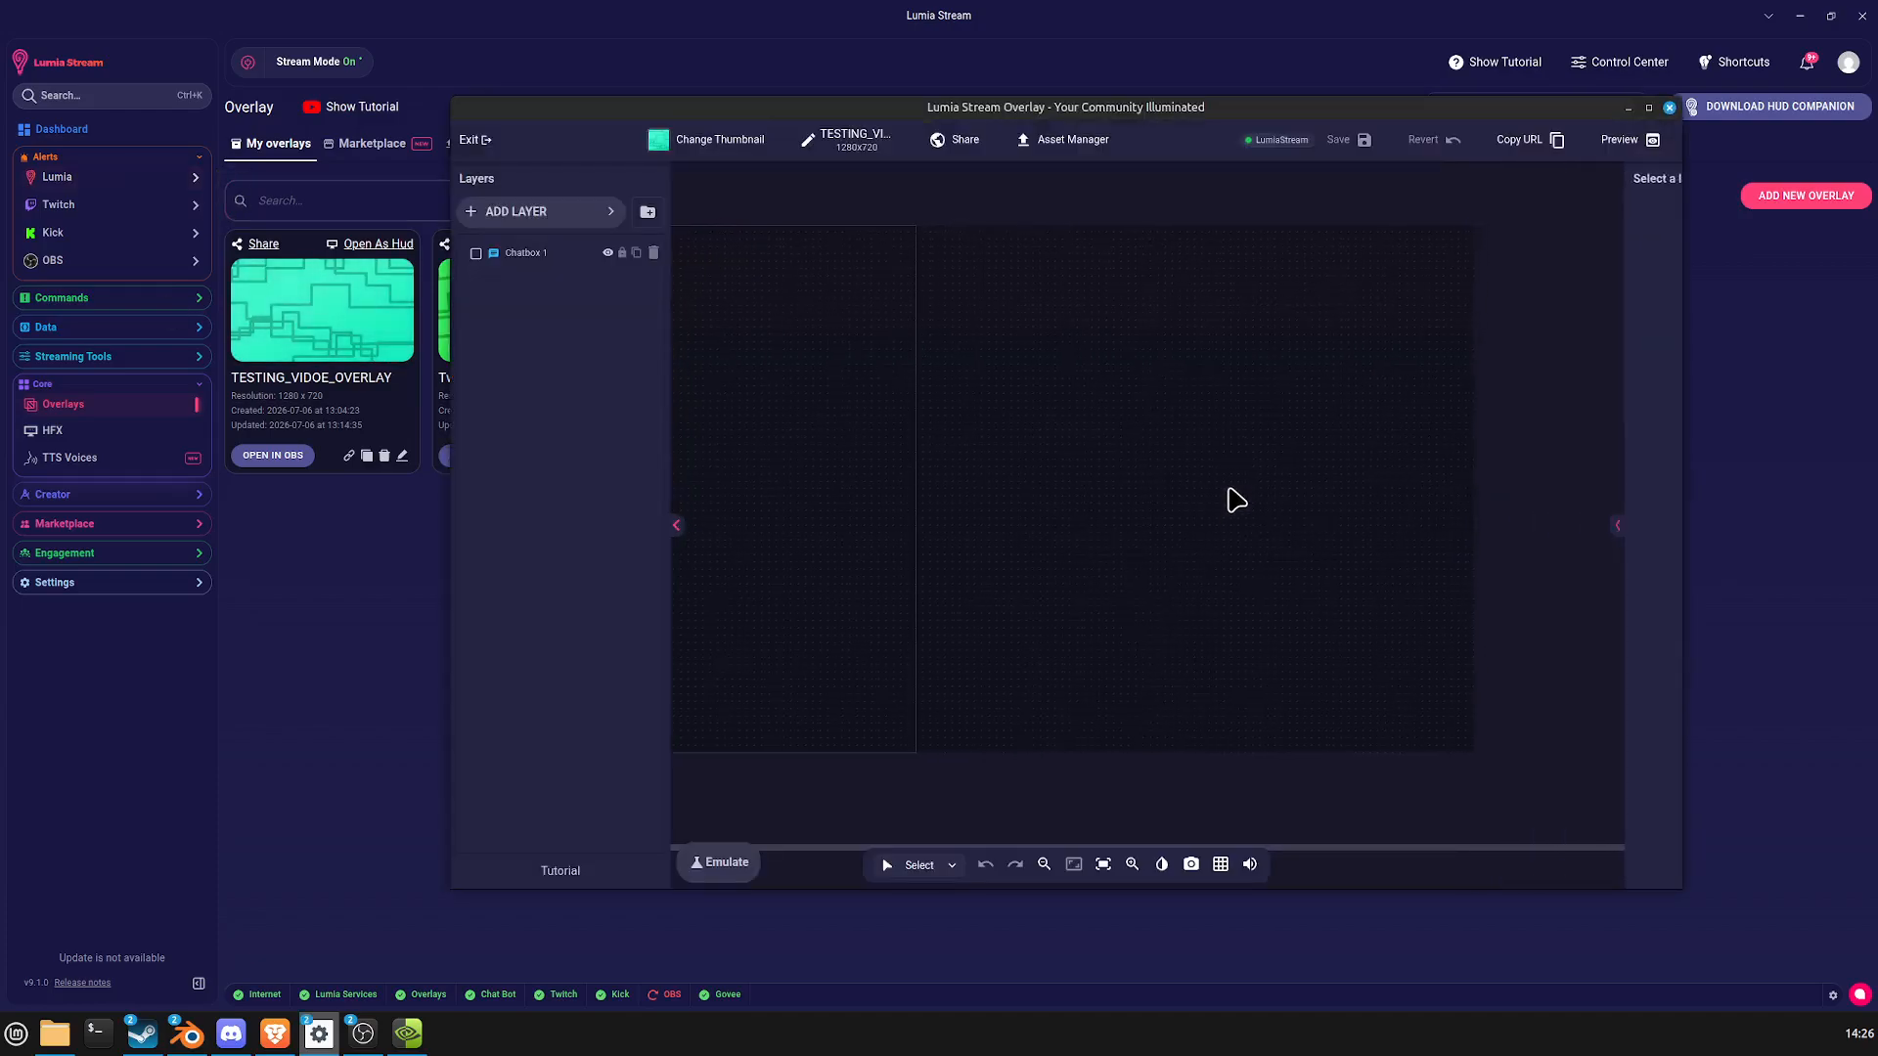
Select Chatbox 1 and check its Manage Chatbox settings showing the Simple Horizontal theme.
click(884, 361)
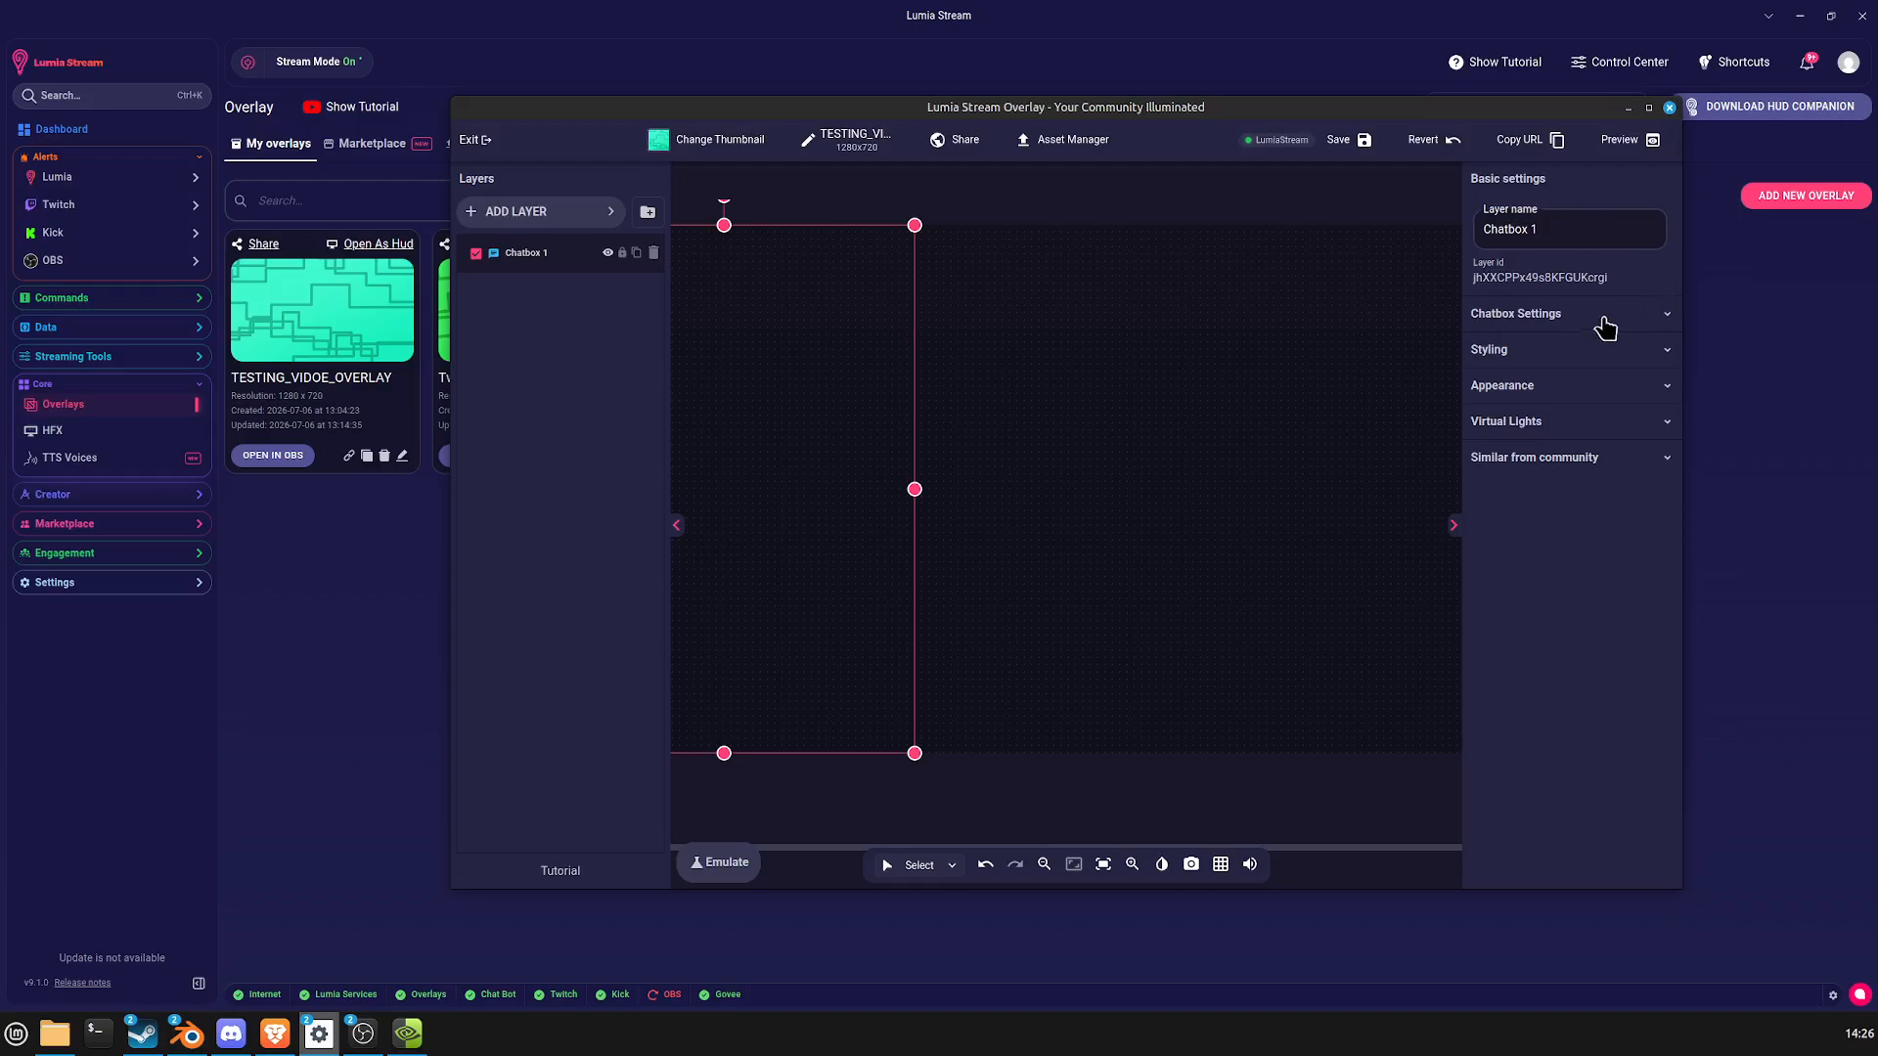
click(1605, 329)
click(1545, 458)
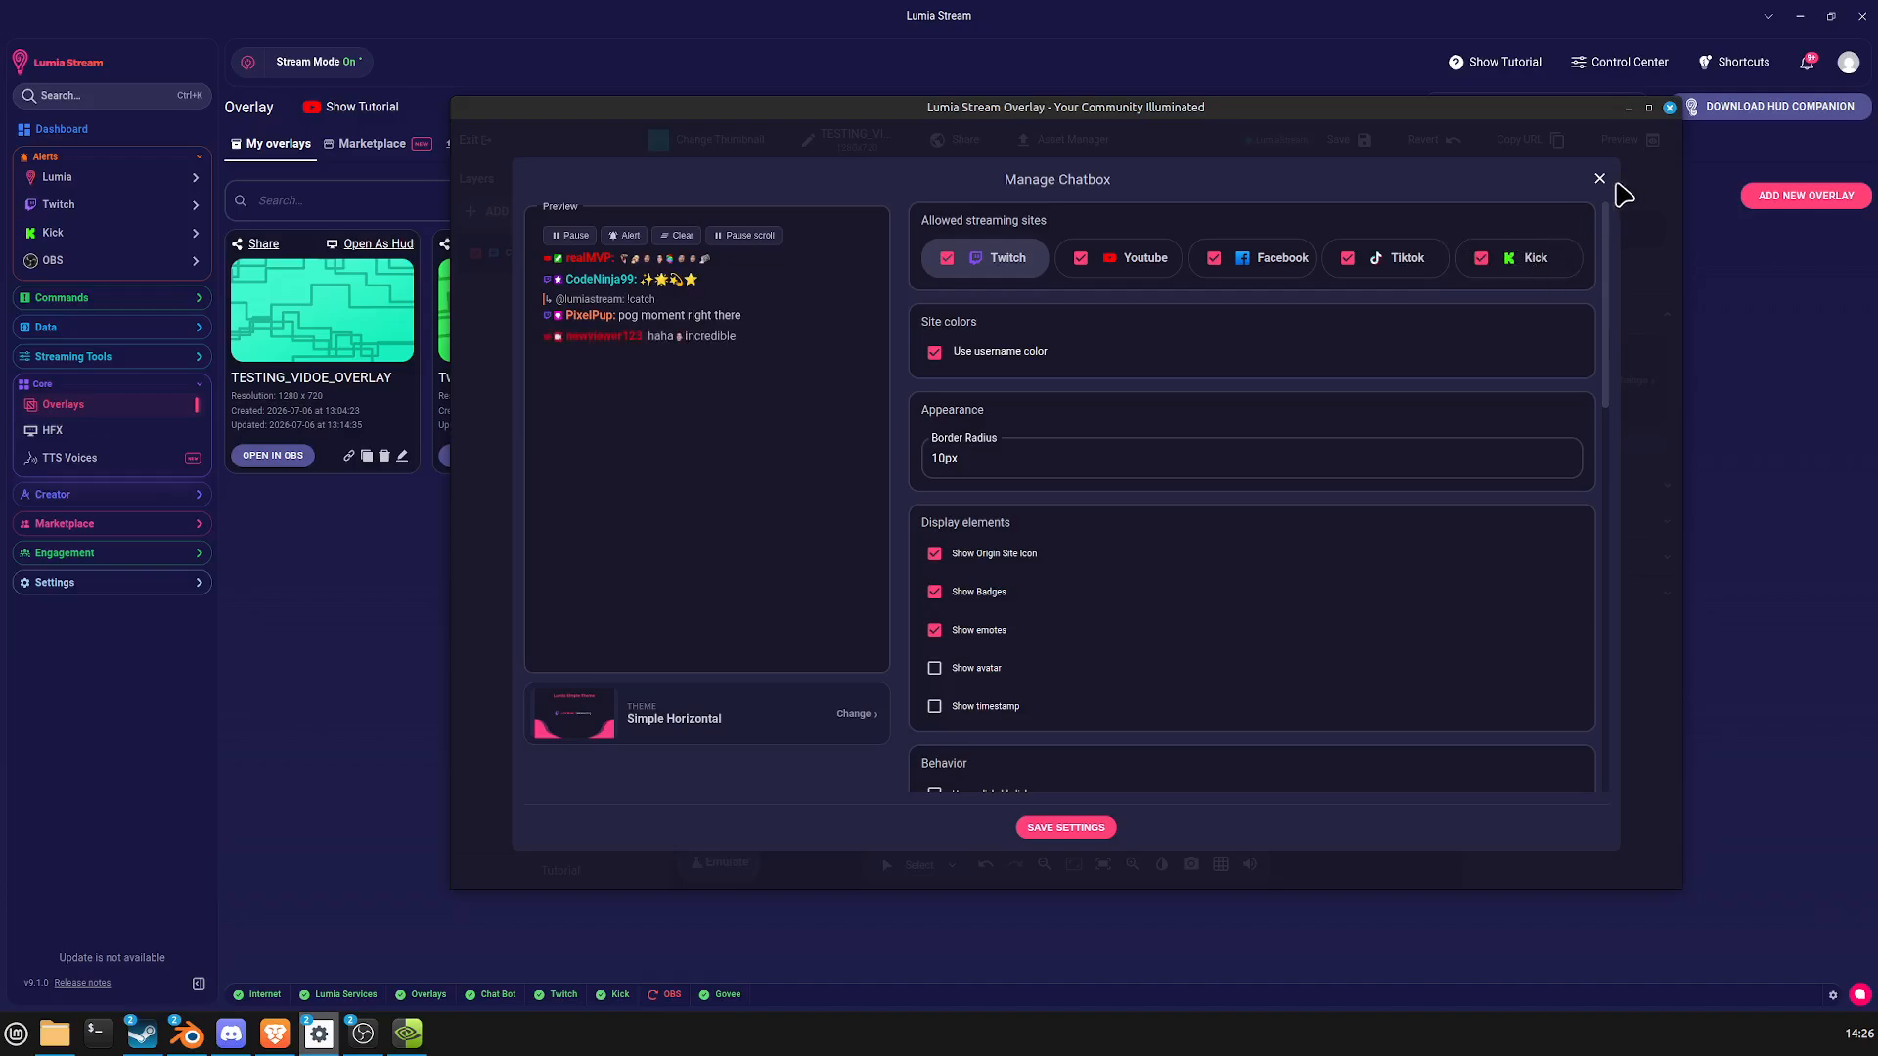
click(1599, 178)
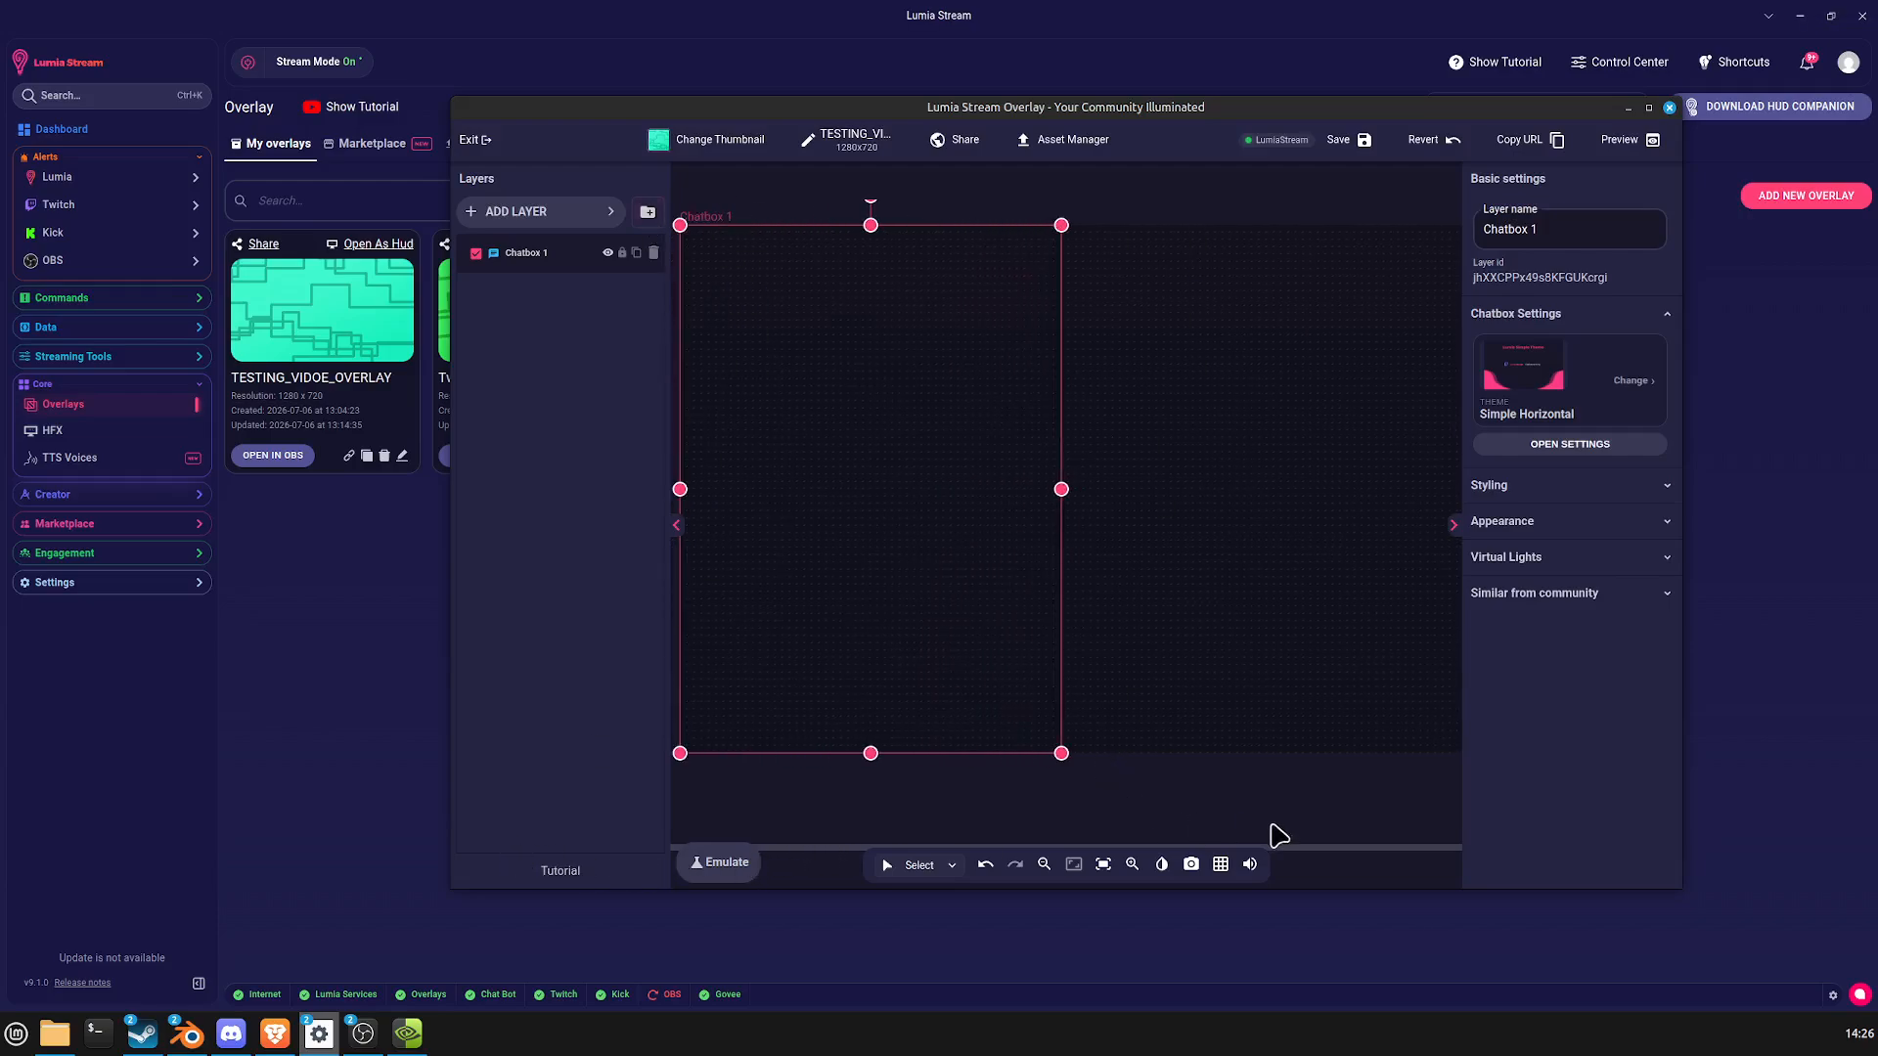
Fit the overlay canvas to the view and close the overlay editor window.
click(1103, 866)
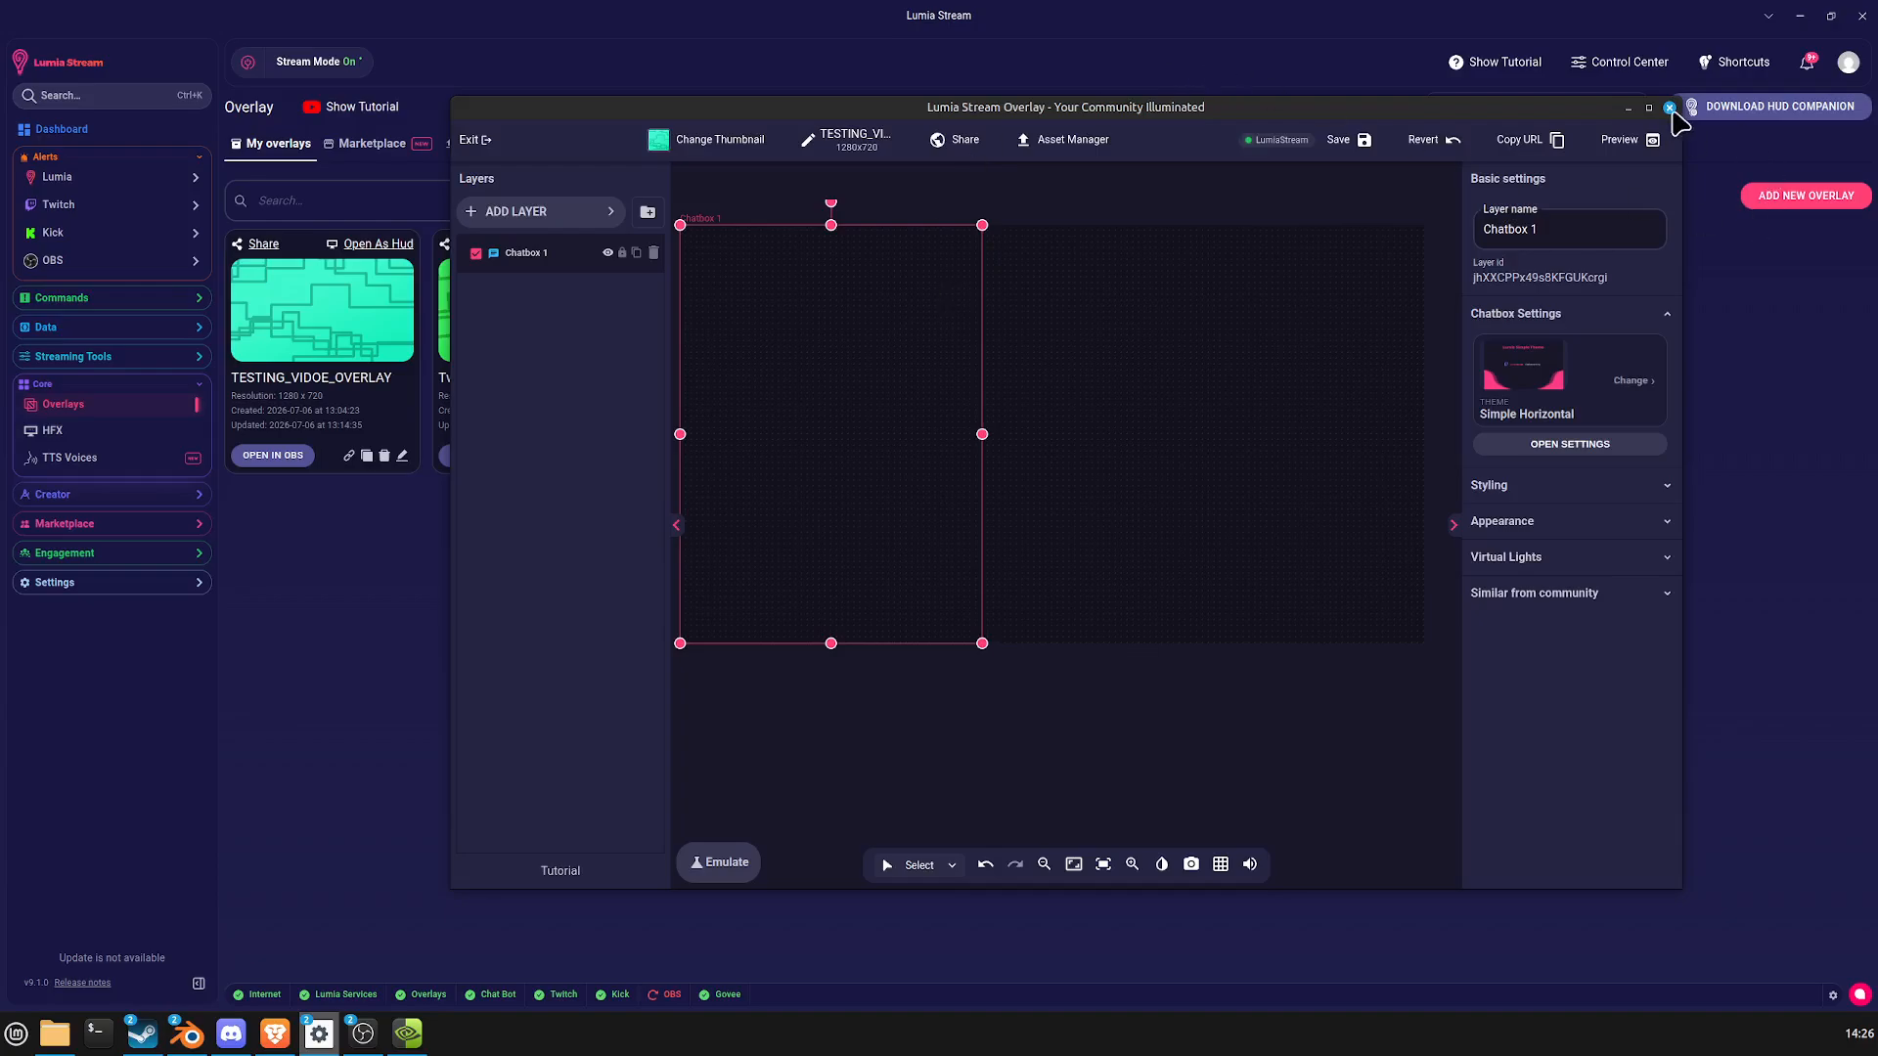
click(1669, 107)
click(1022, 406)
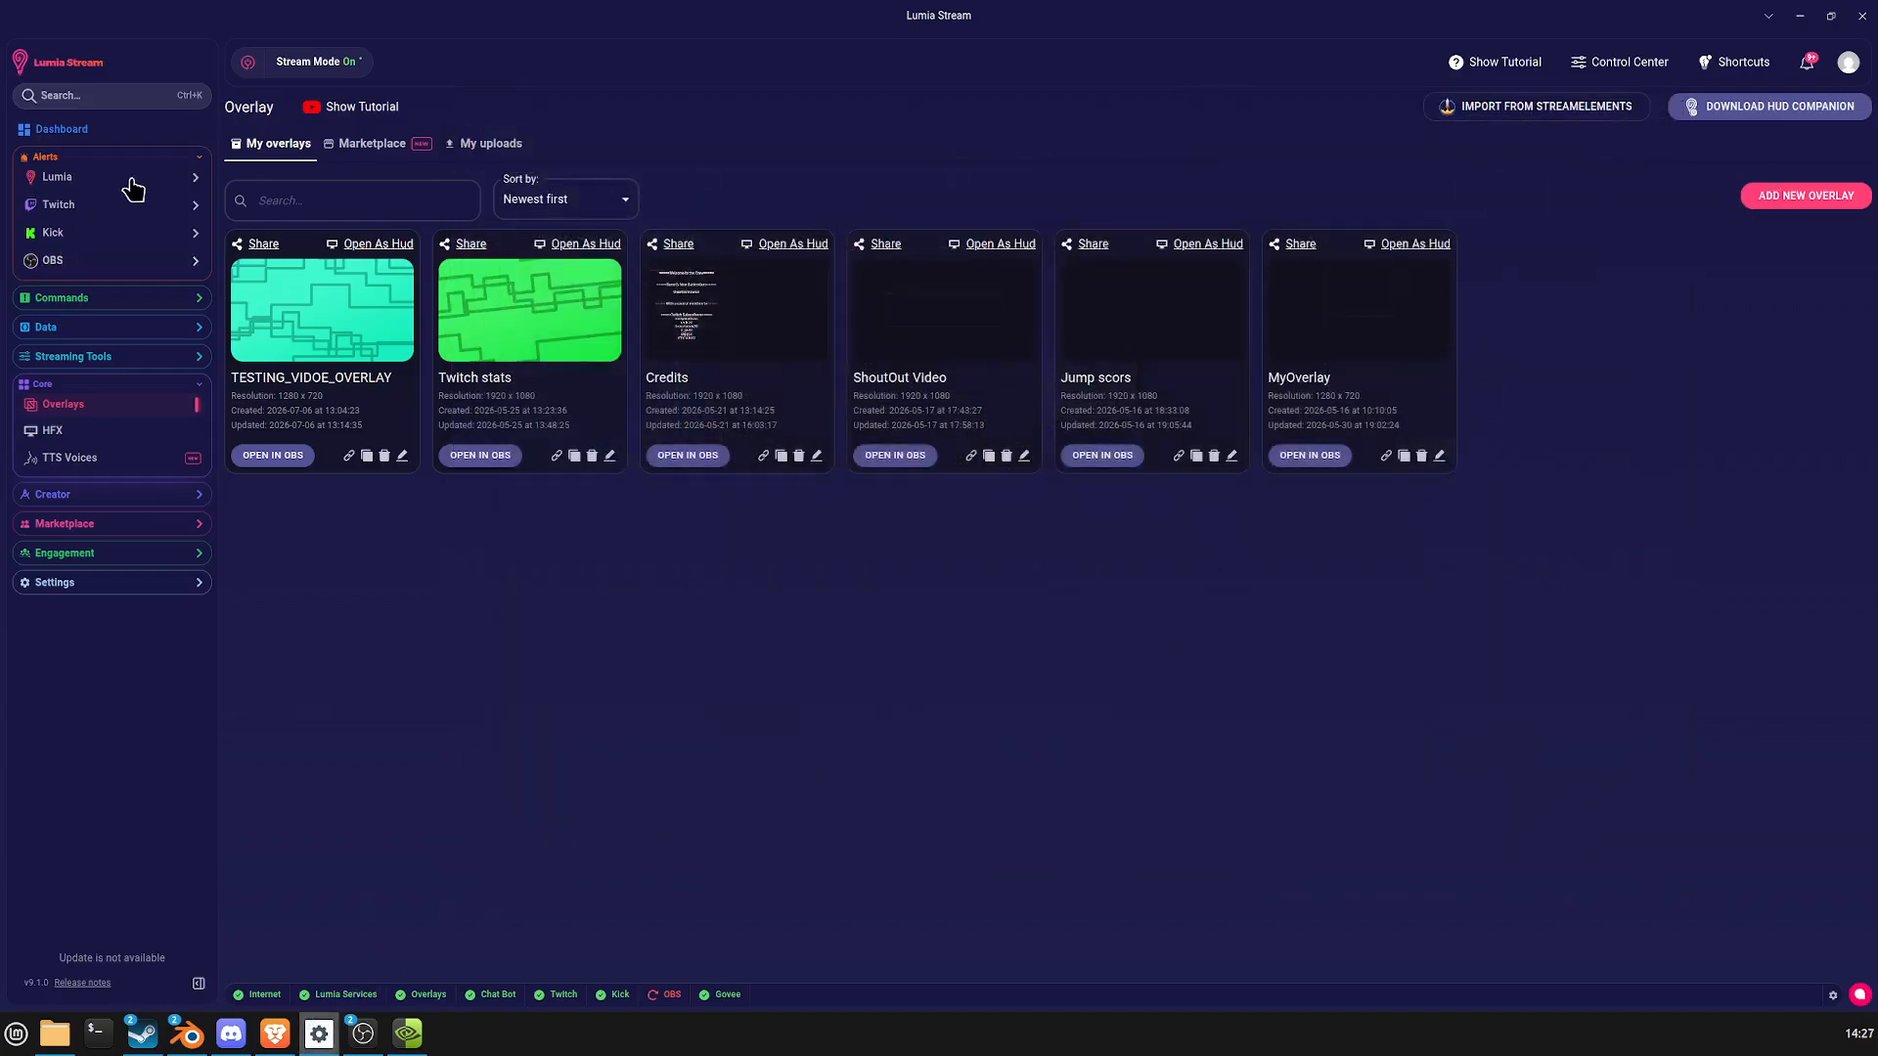
click(193, 309)
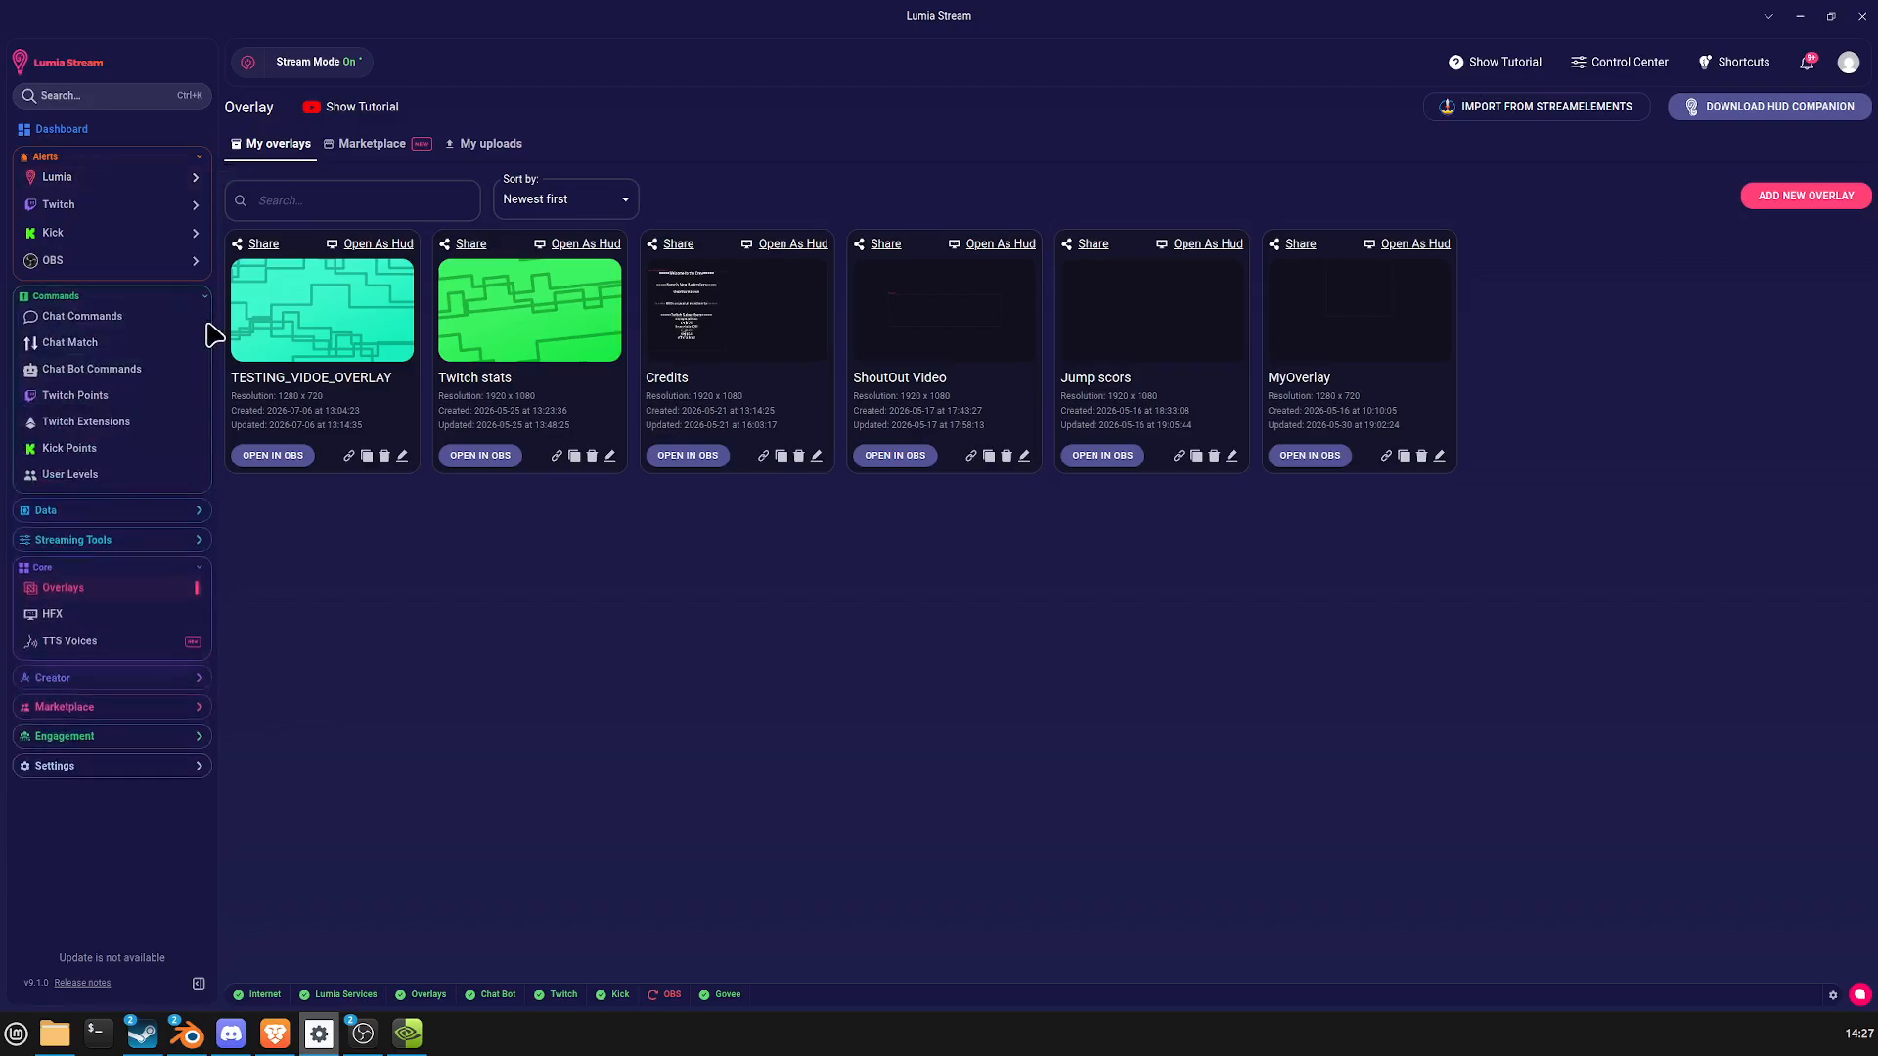
click(199, 160)
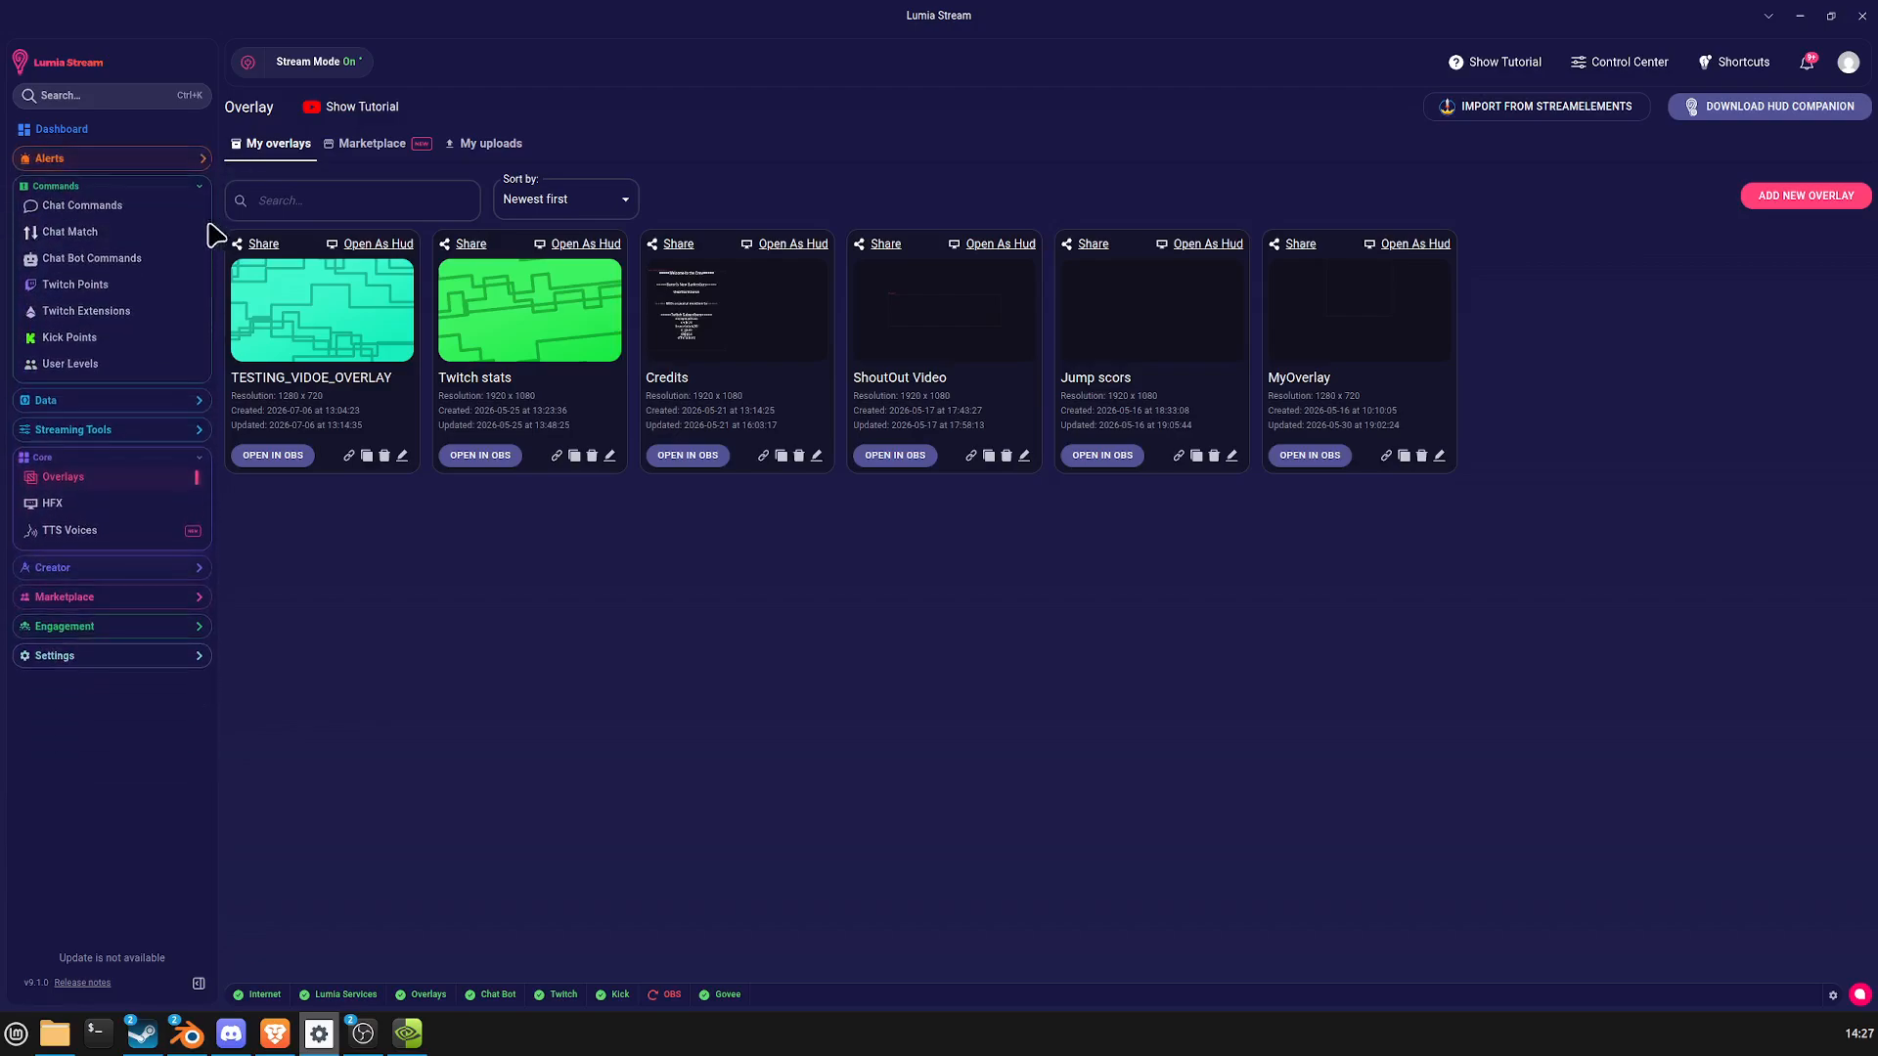
click(197, 187)
click(198, 217)
click(199, 218)
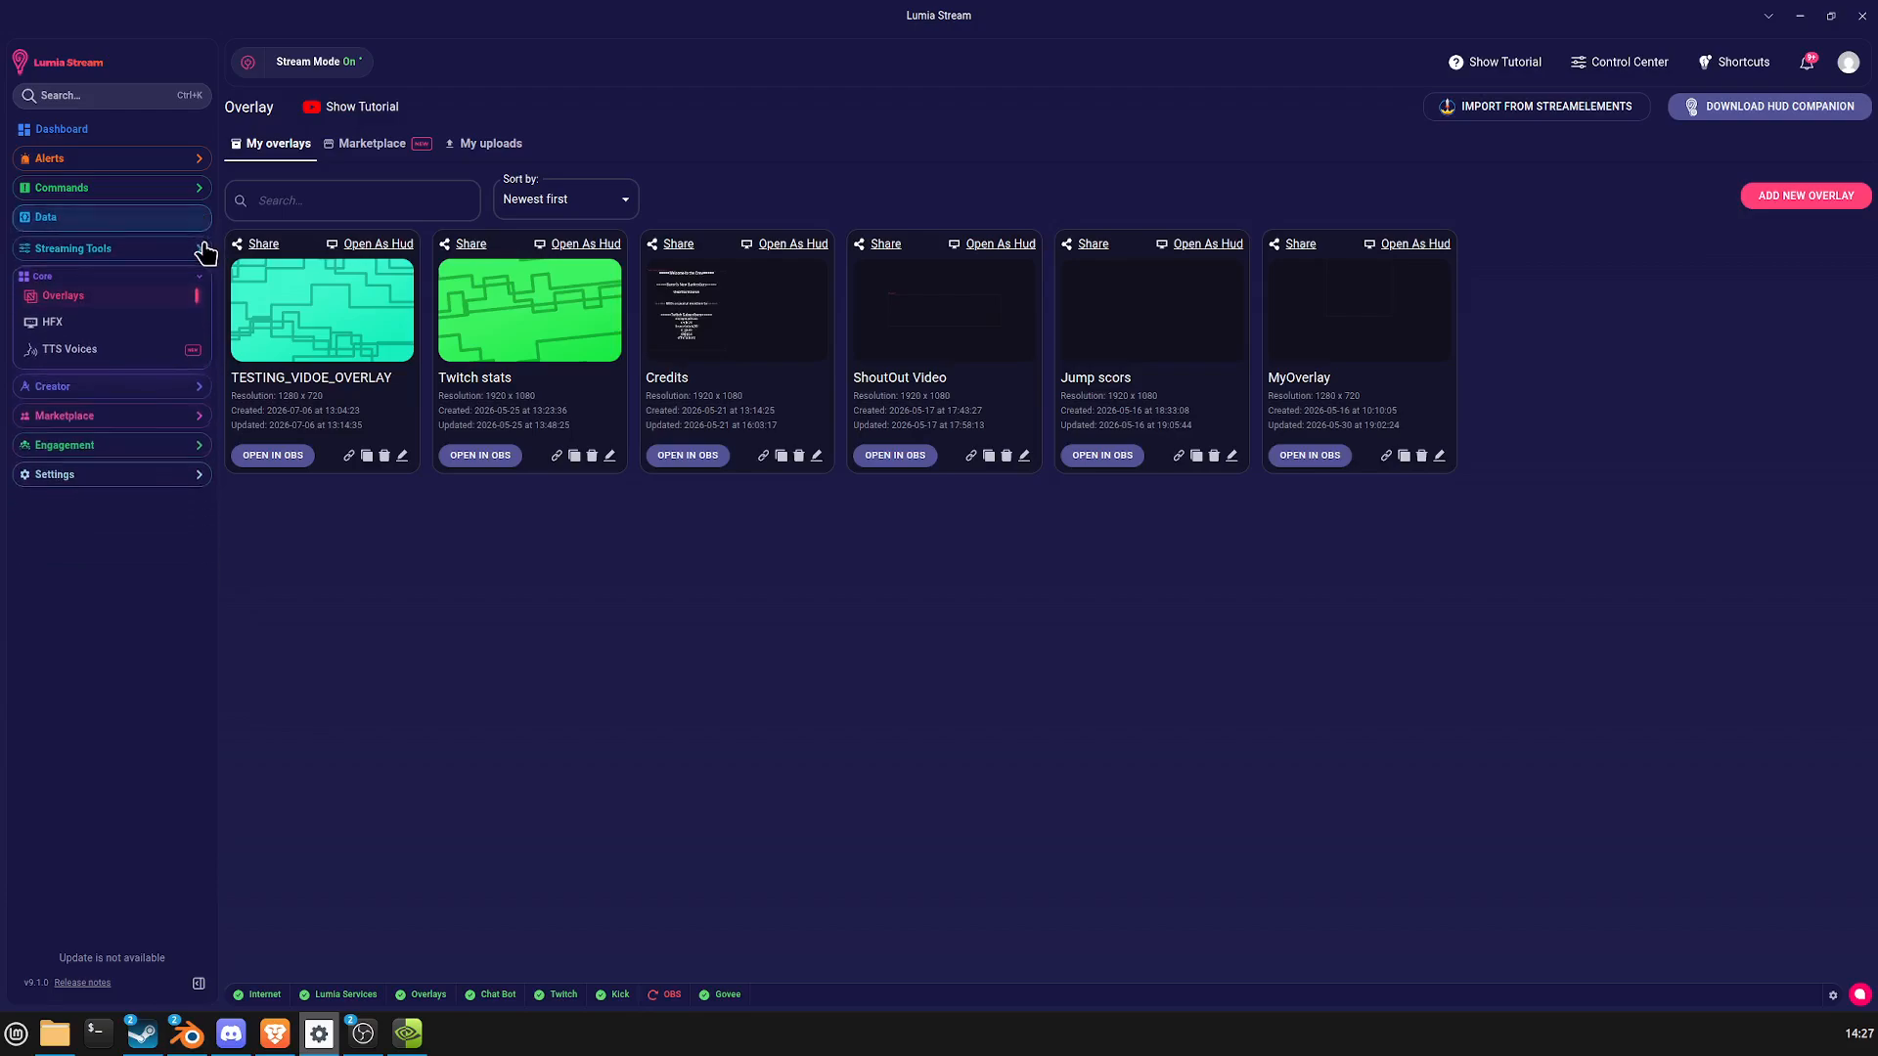
click(196, 245)
click(198, 250)
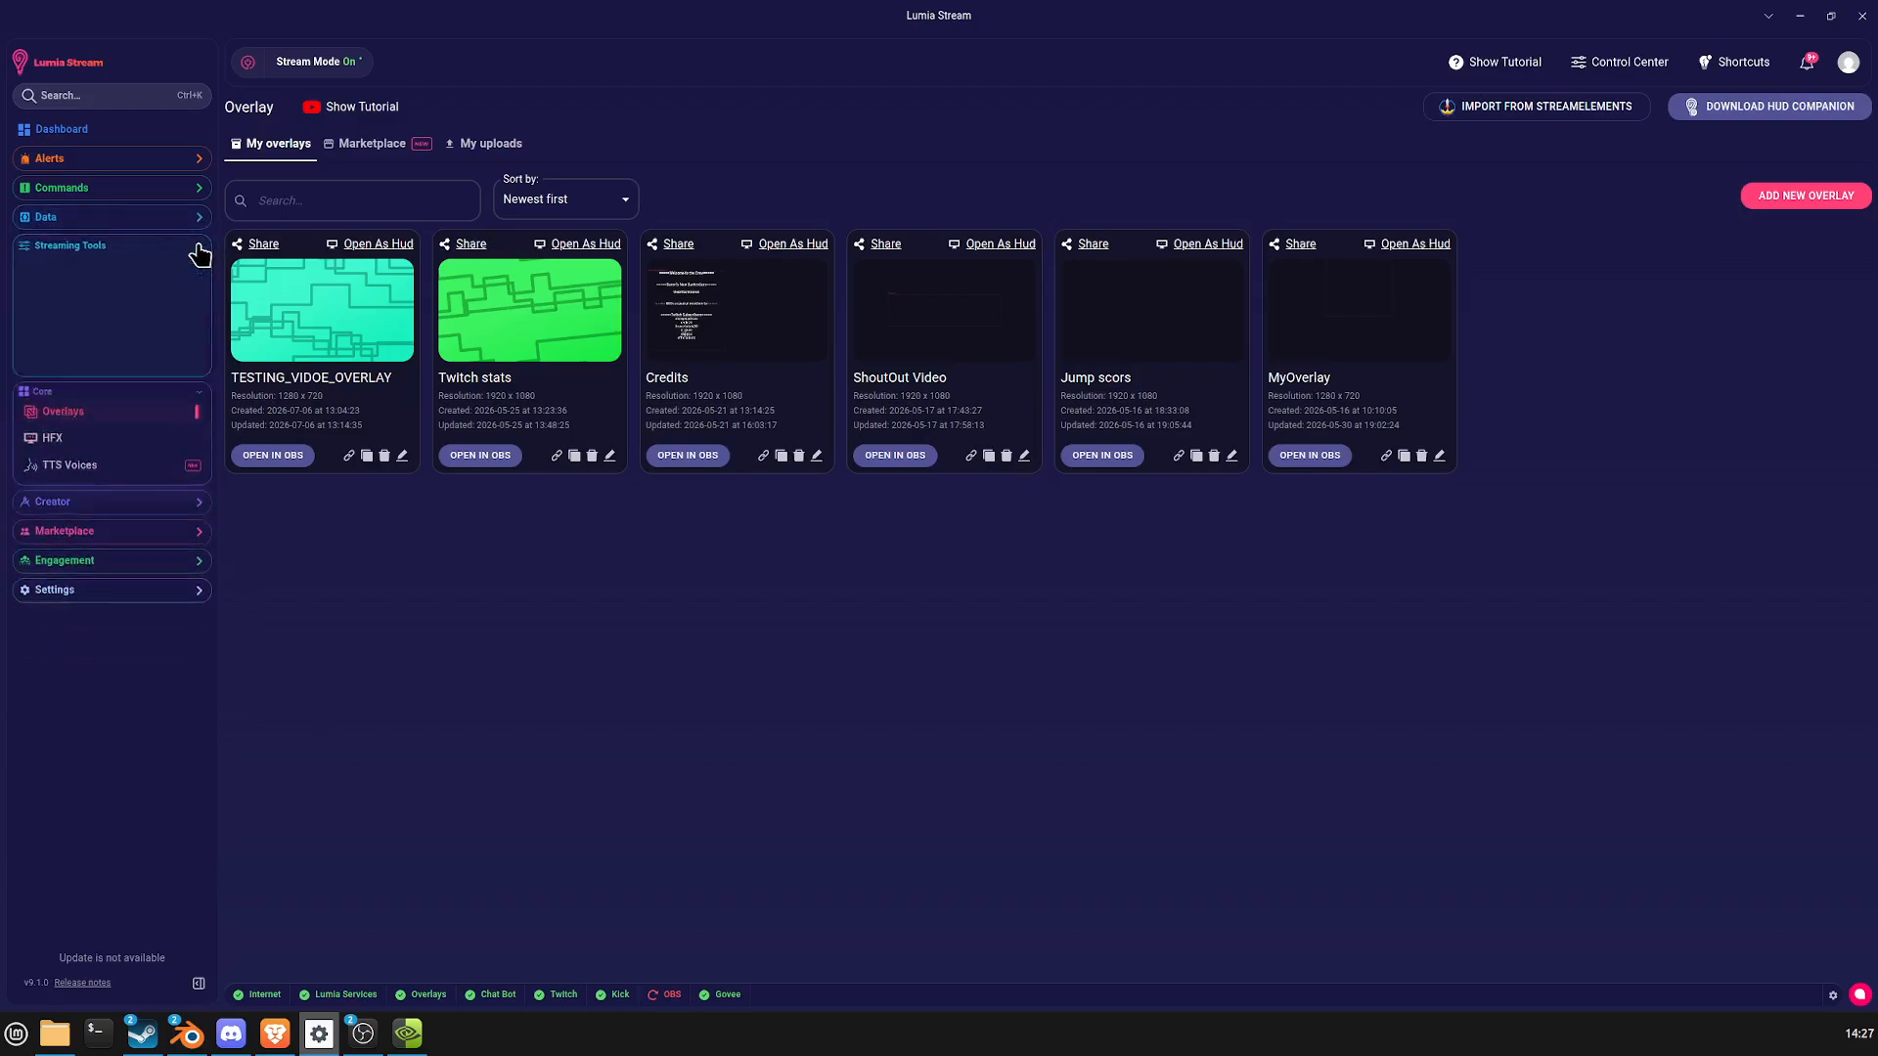
click(205, 391)
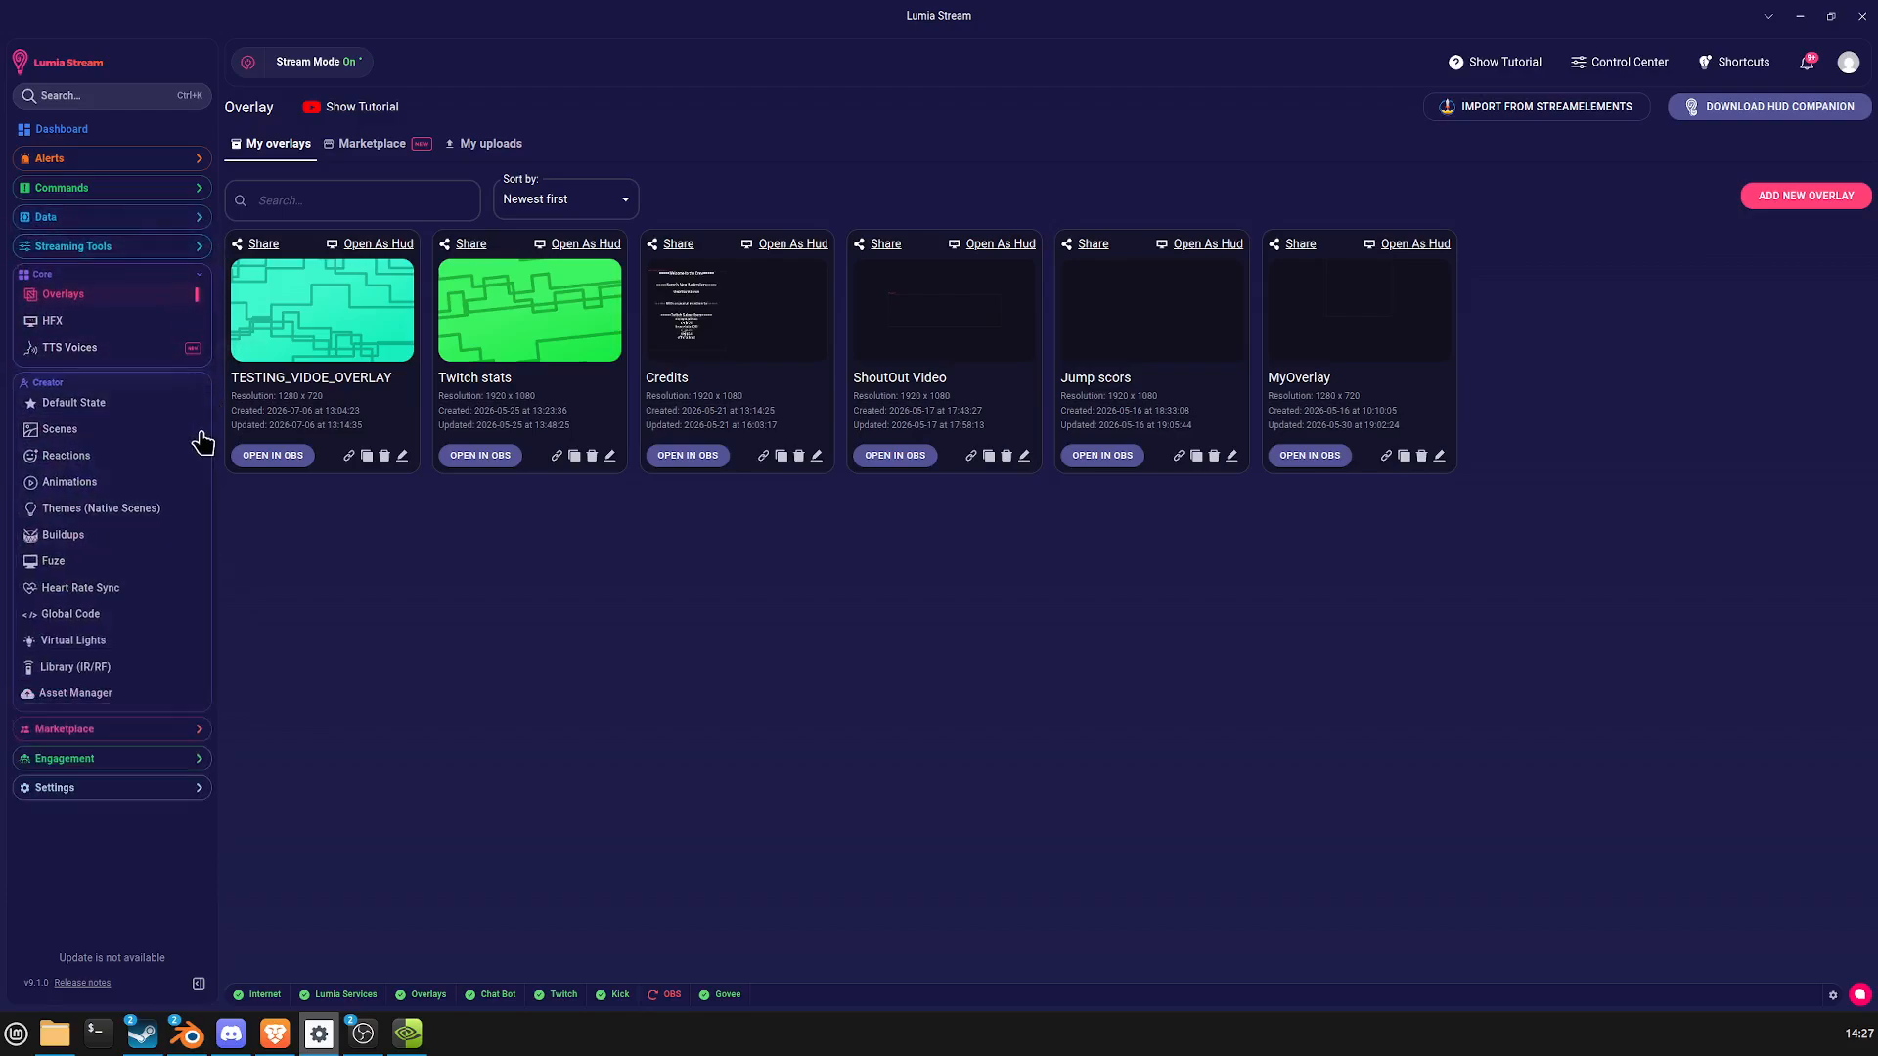
click(198, 391)
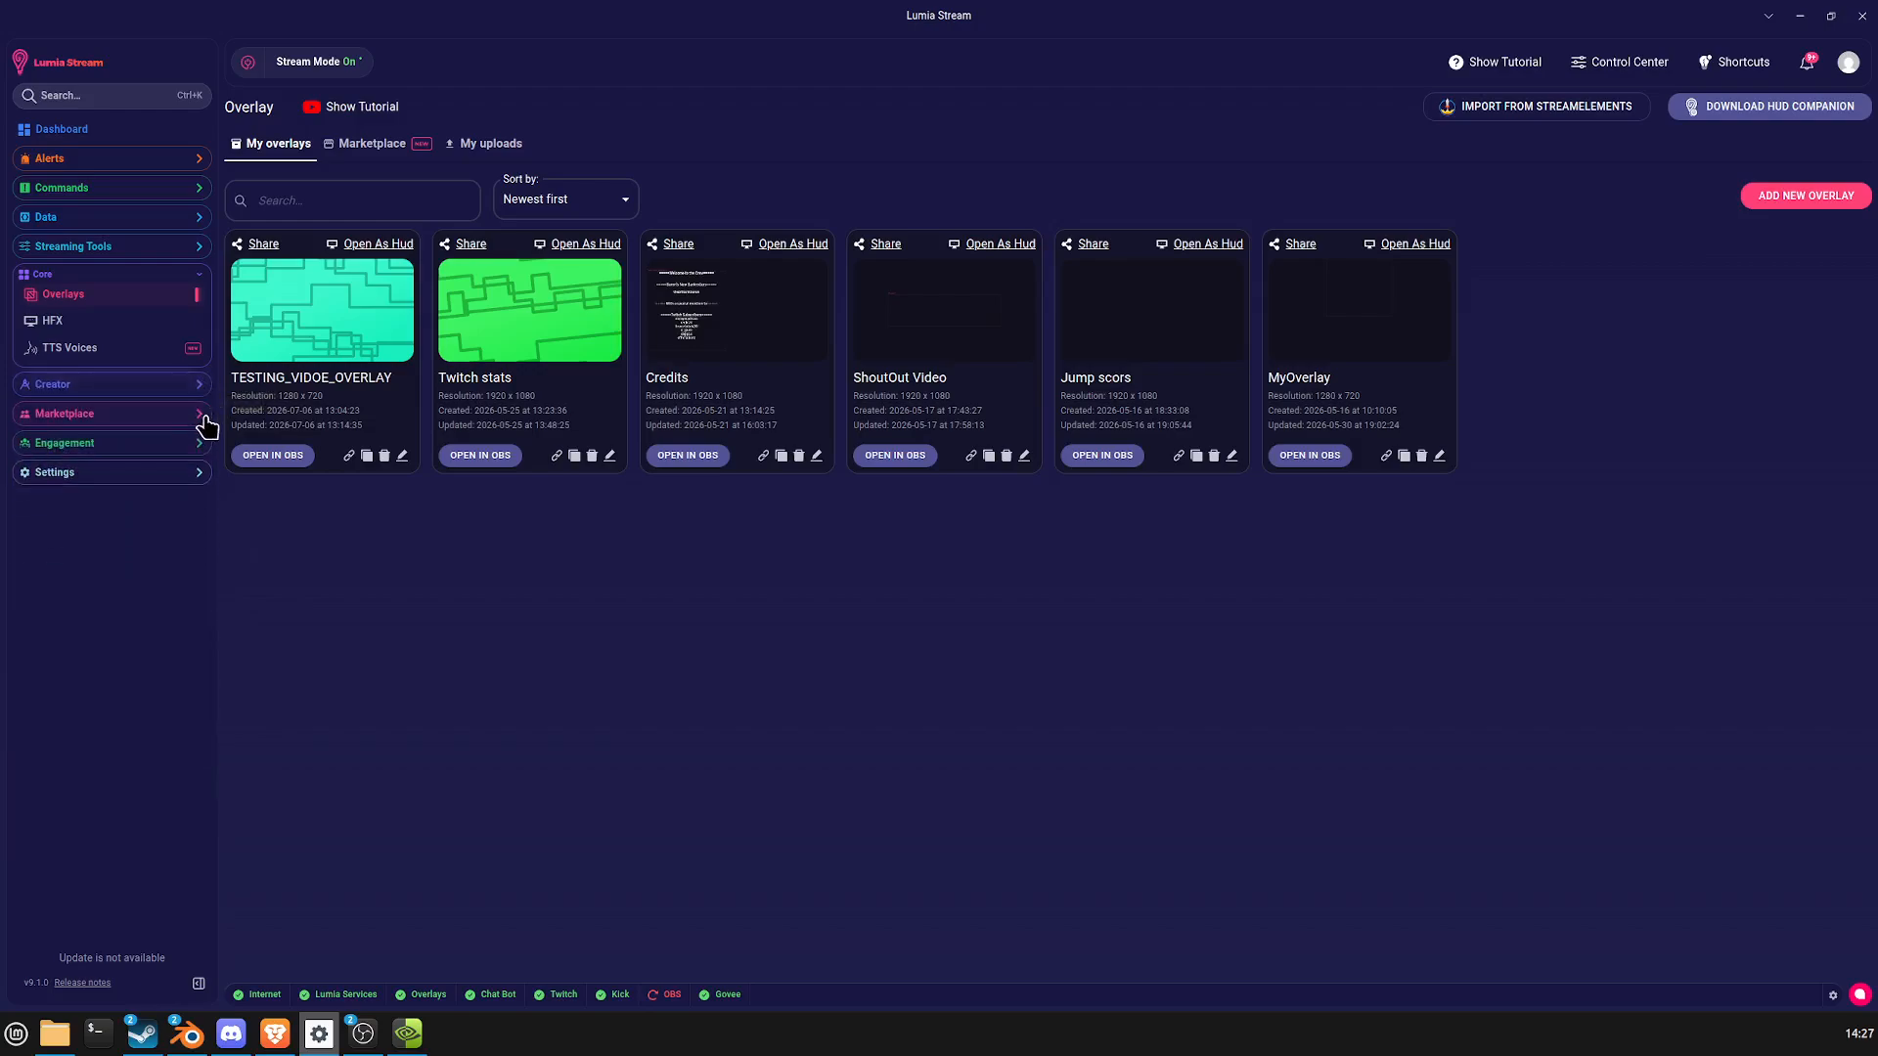
click(206, 422)
click(205, 424)
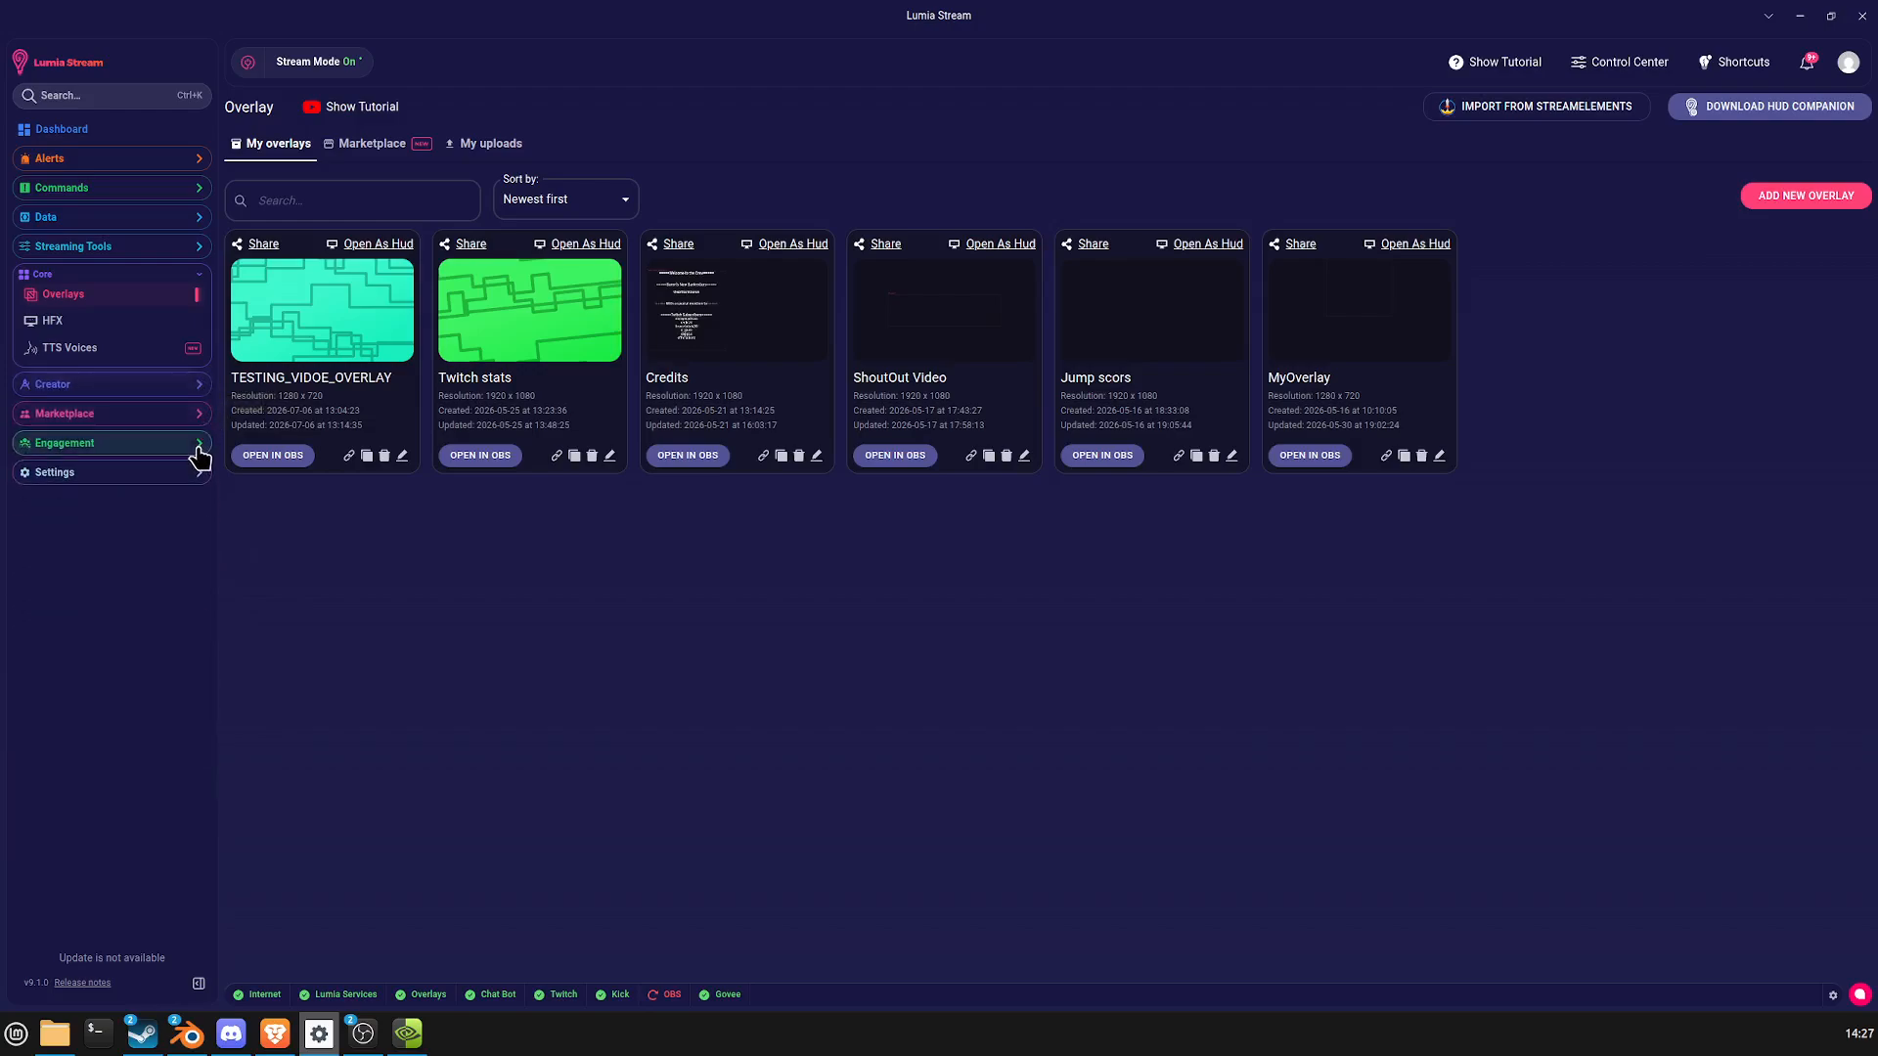
click(201, 452)
click(200, 461)
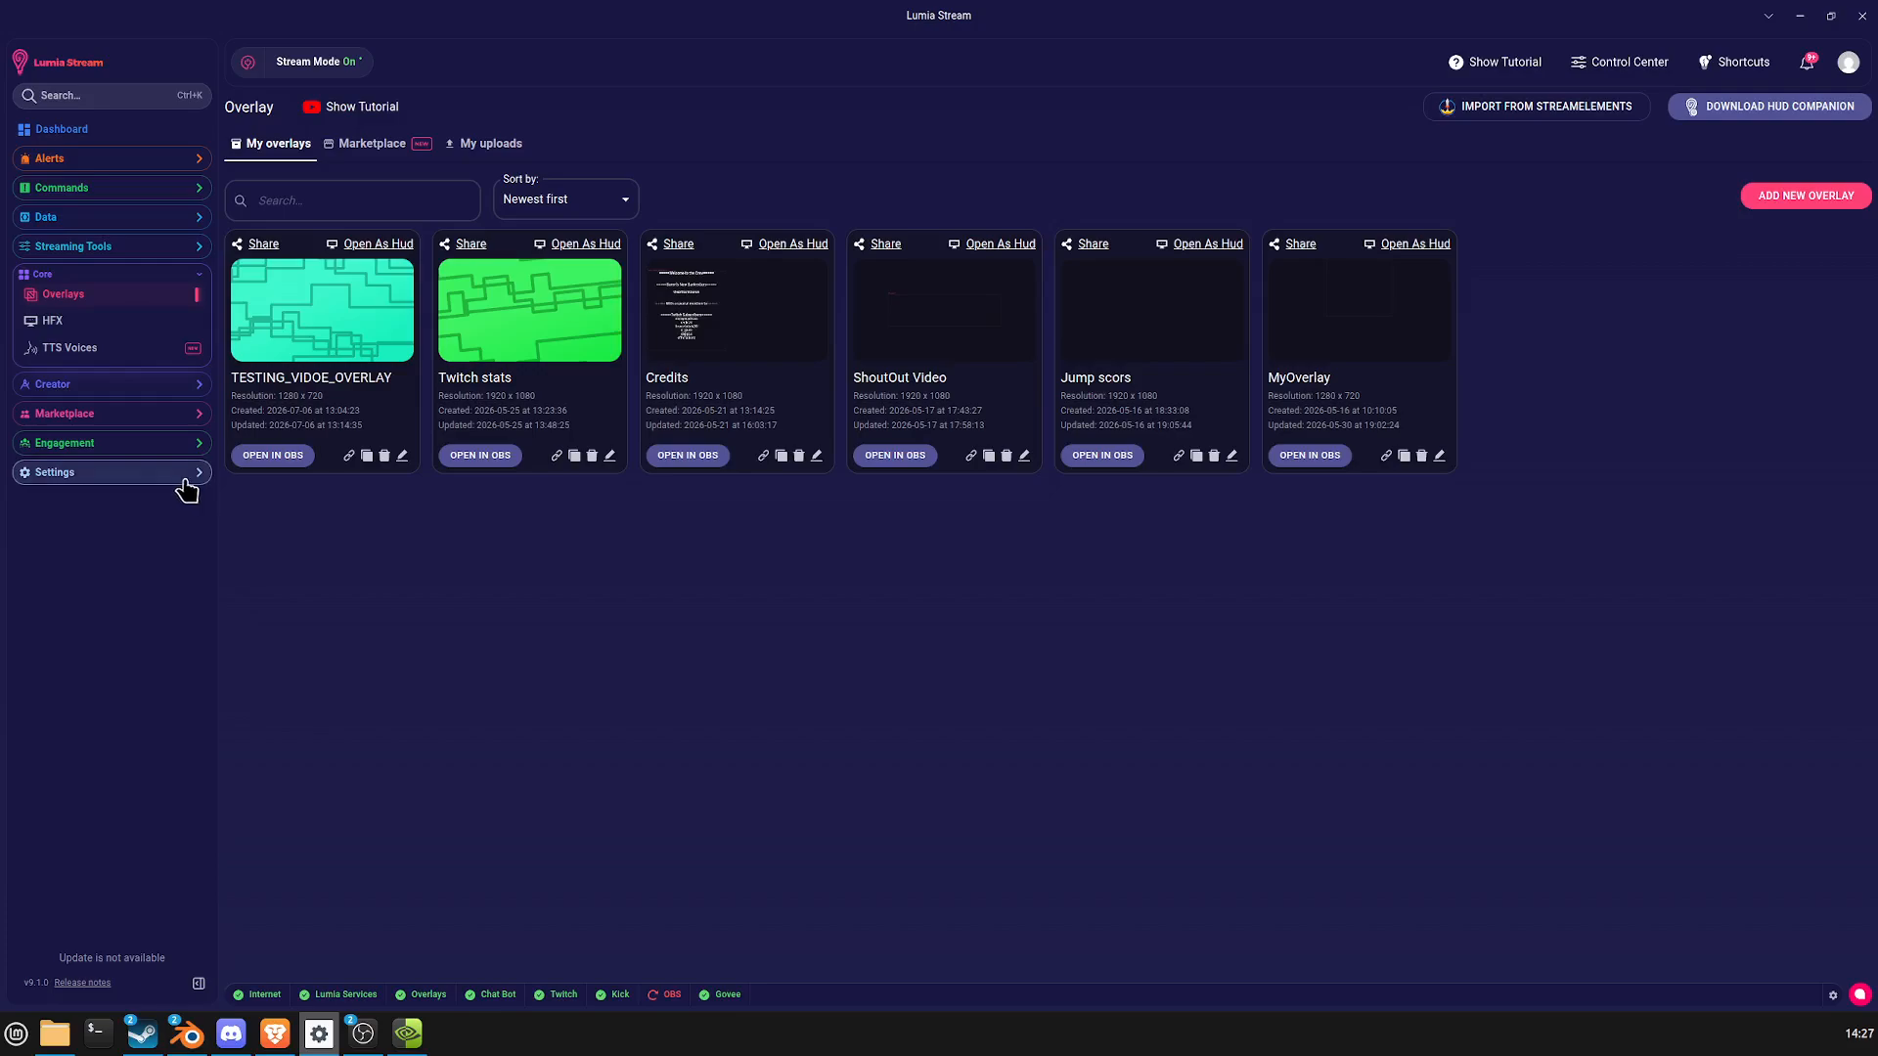
click(199, 475)
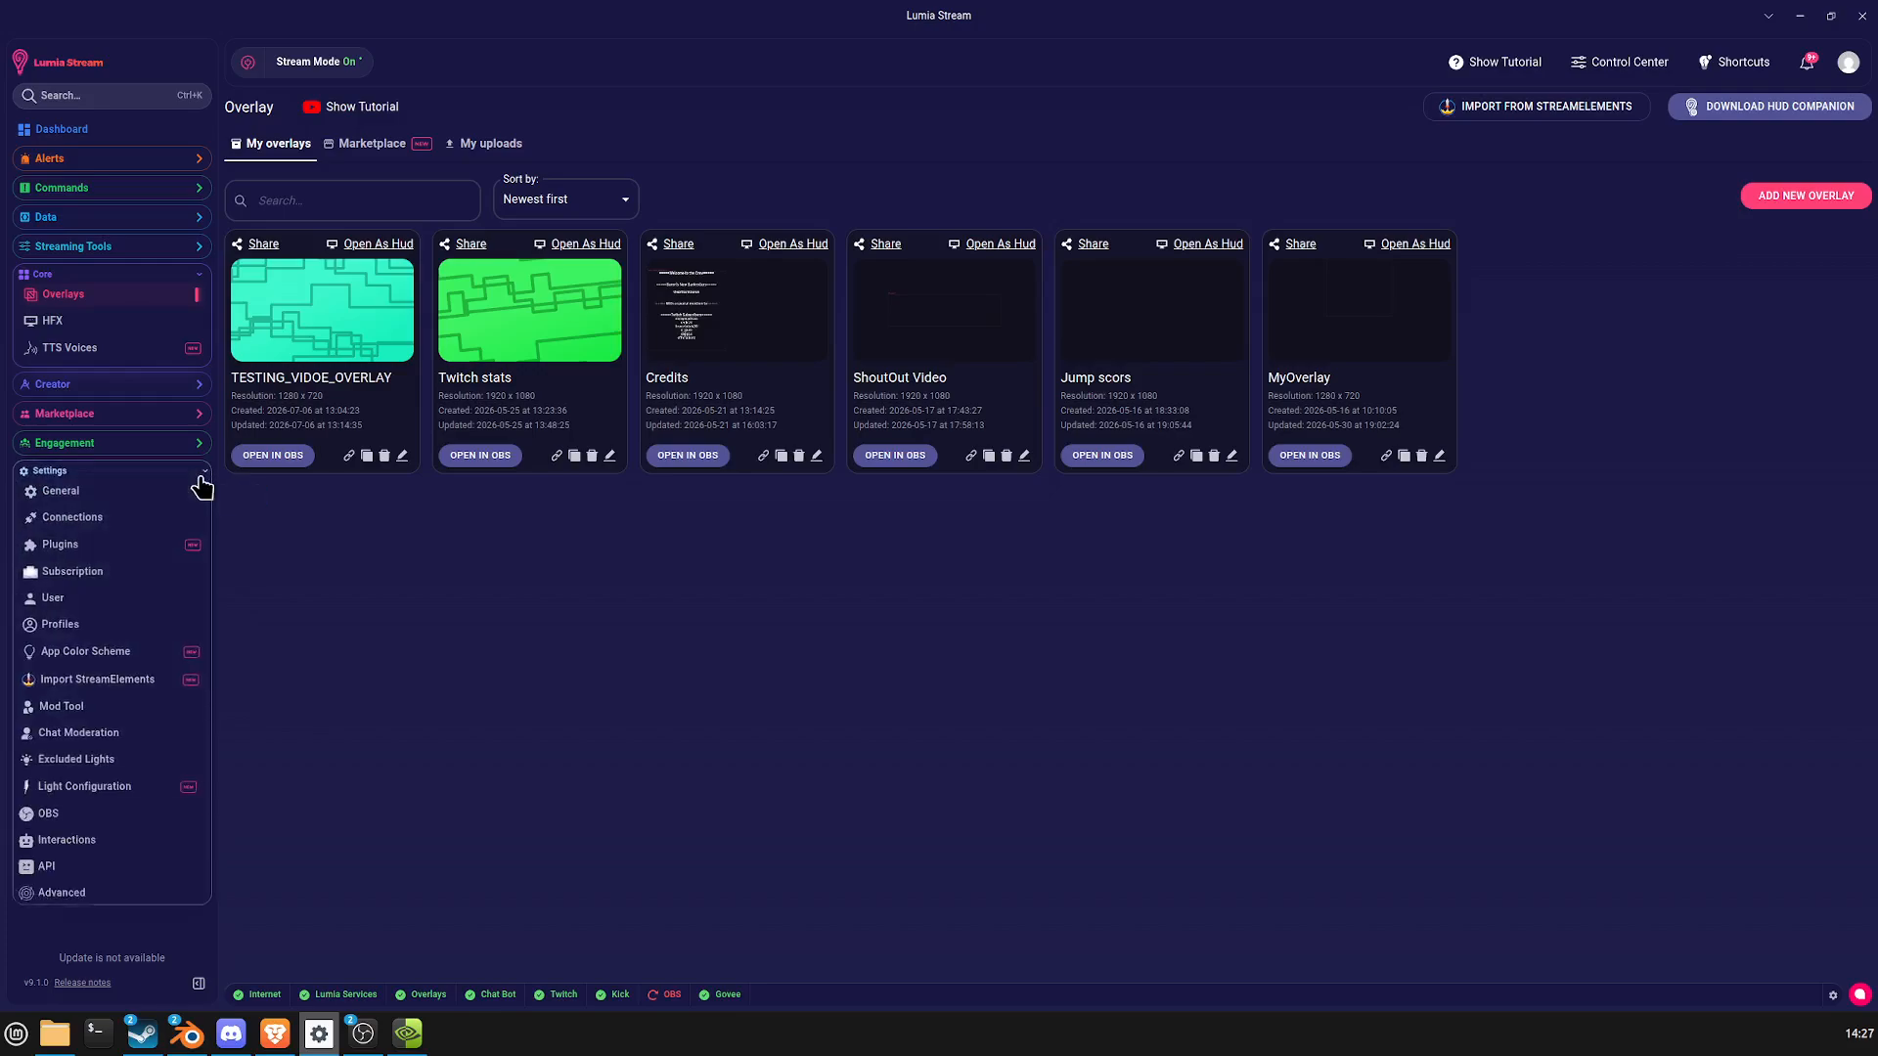
click(199, 477)
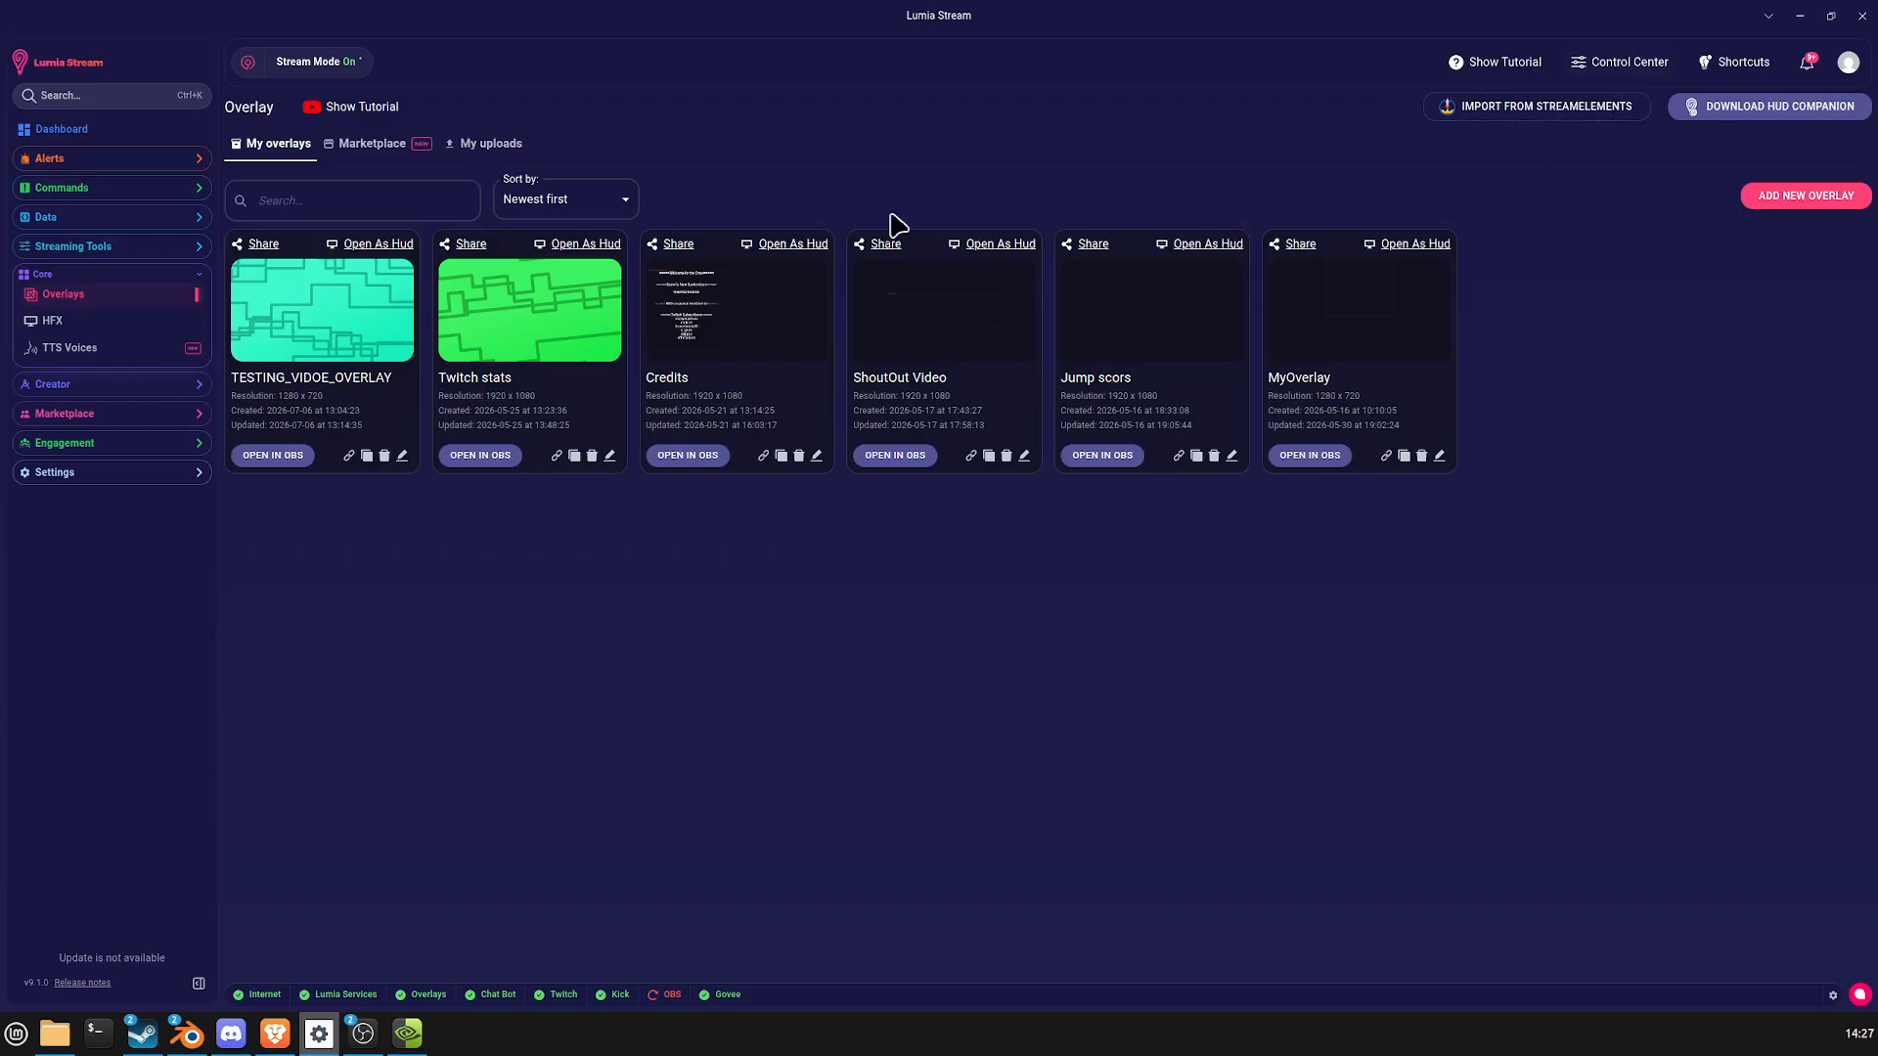
Bring the browser forward on lumiastream.com and select the address in the address bar.
mouse_move(275, 1033)
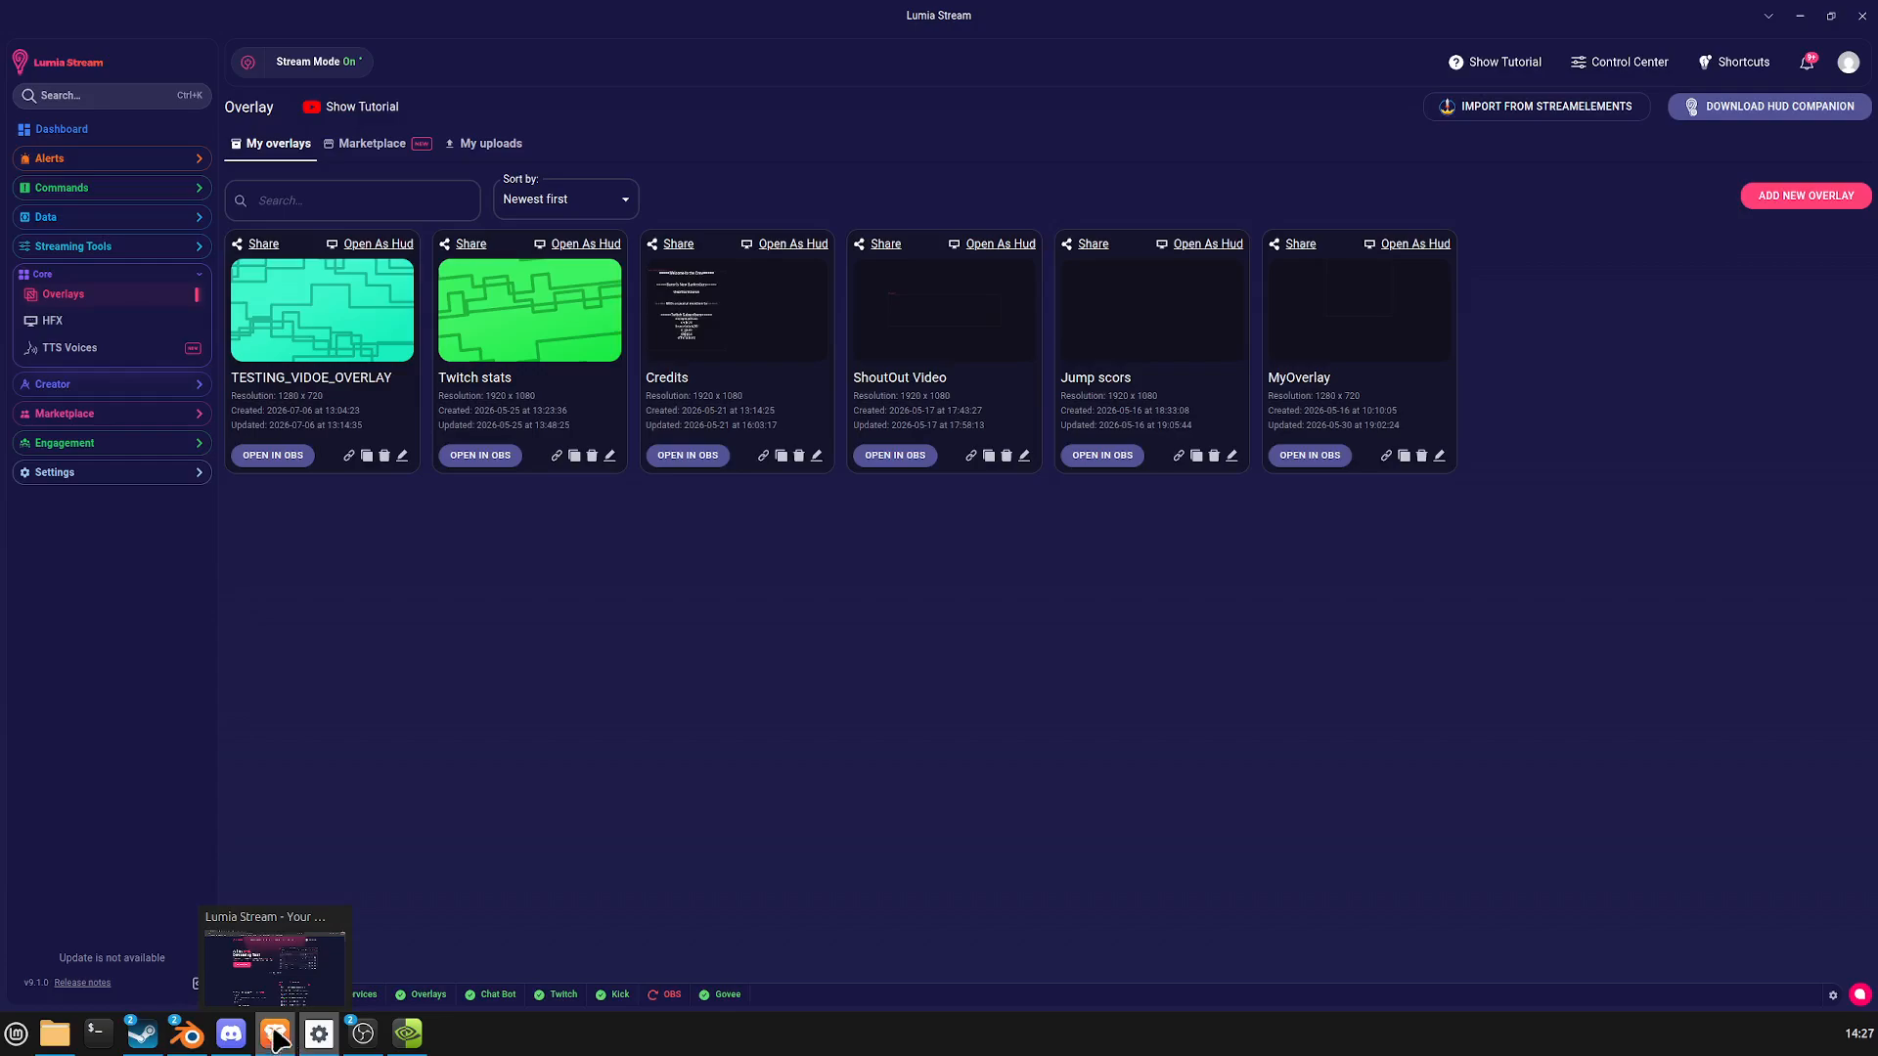
click(259, 982)
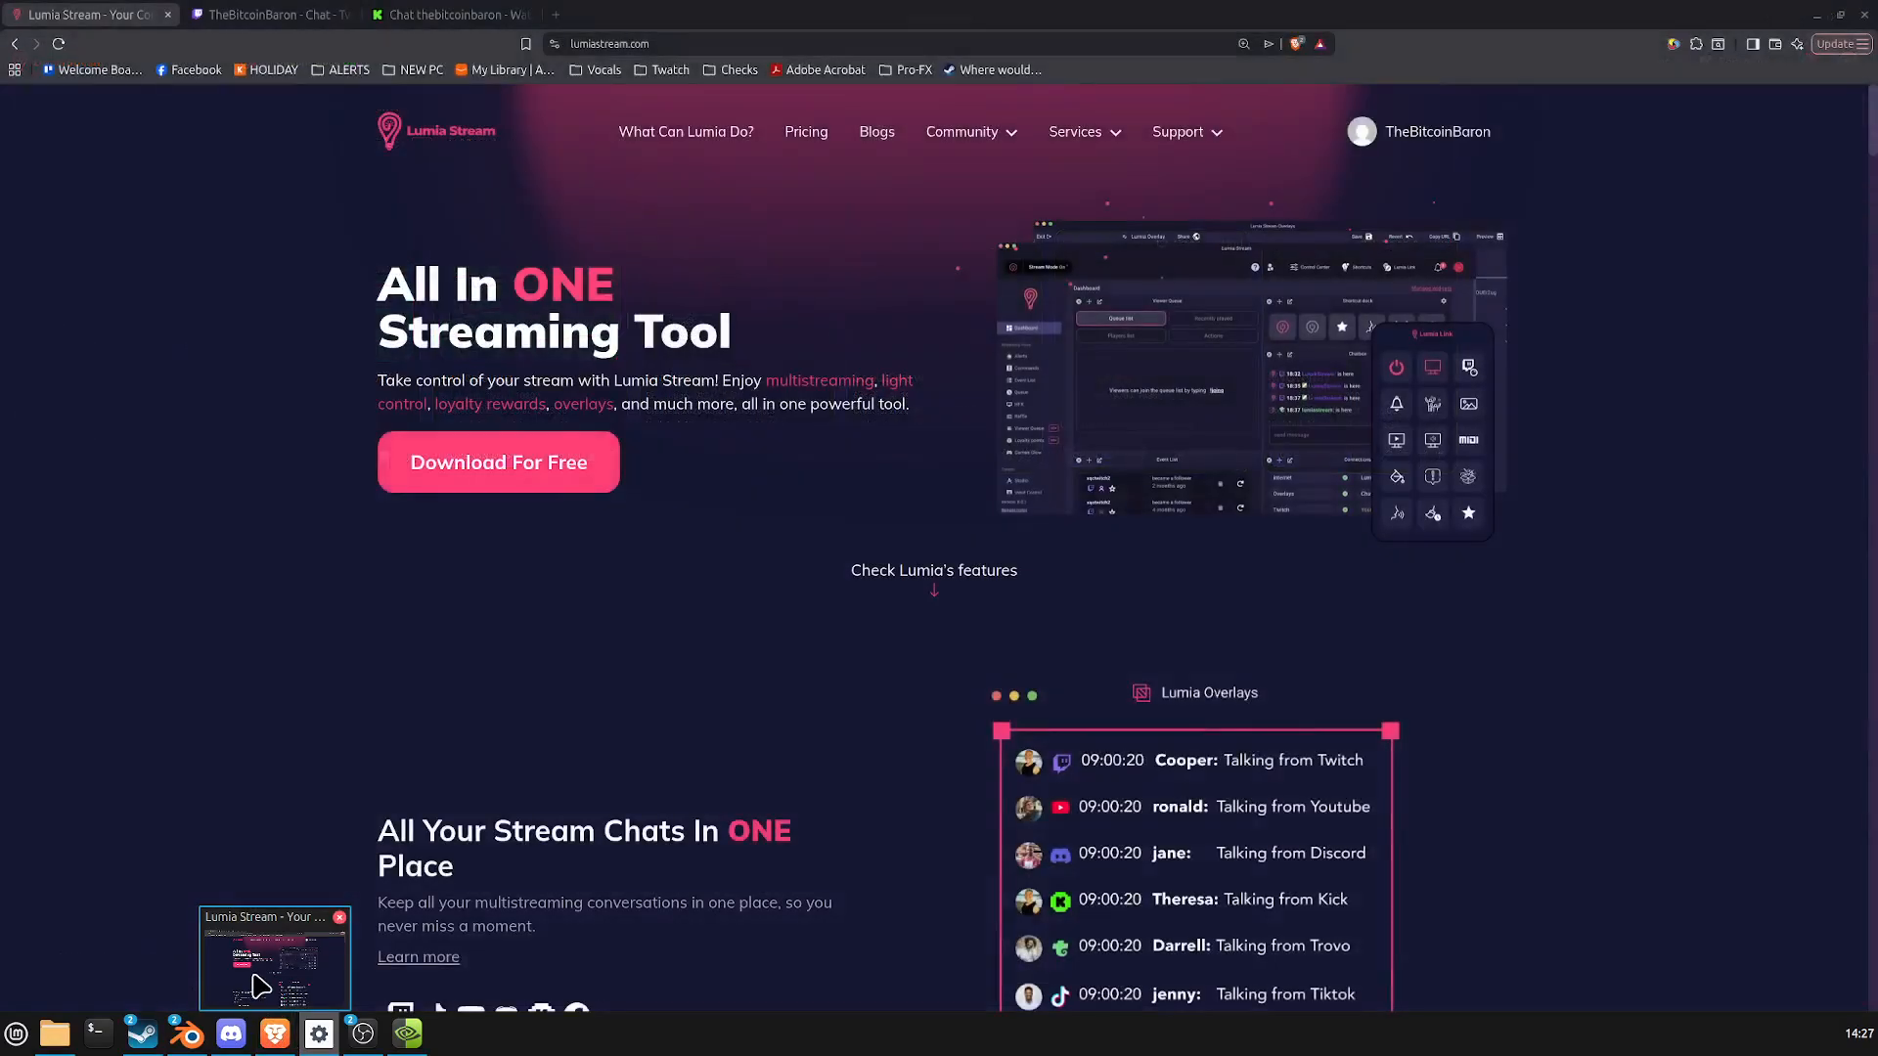
click(677, 43)
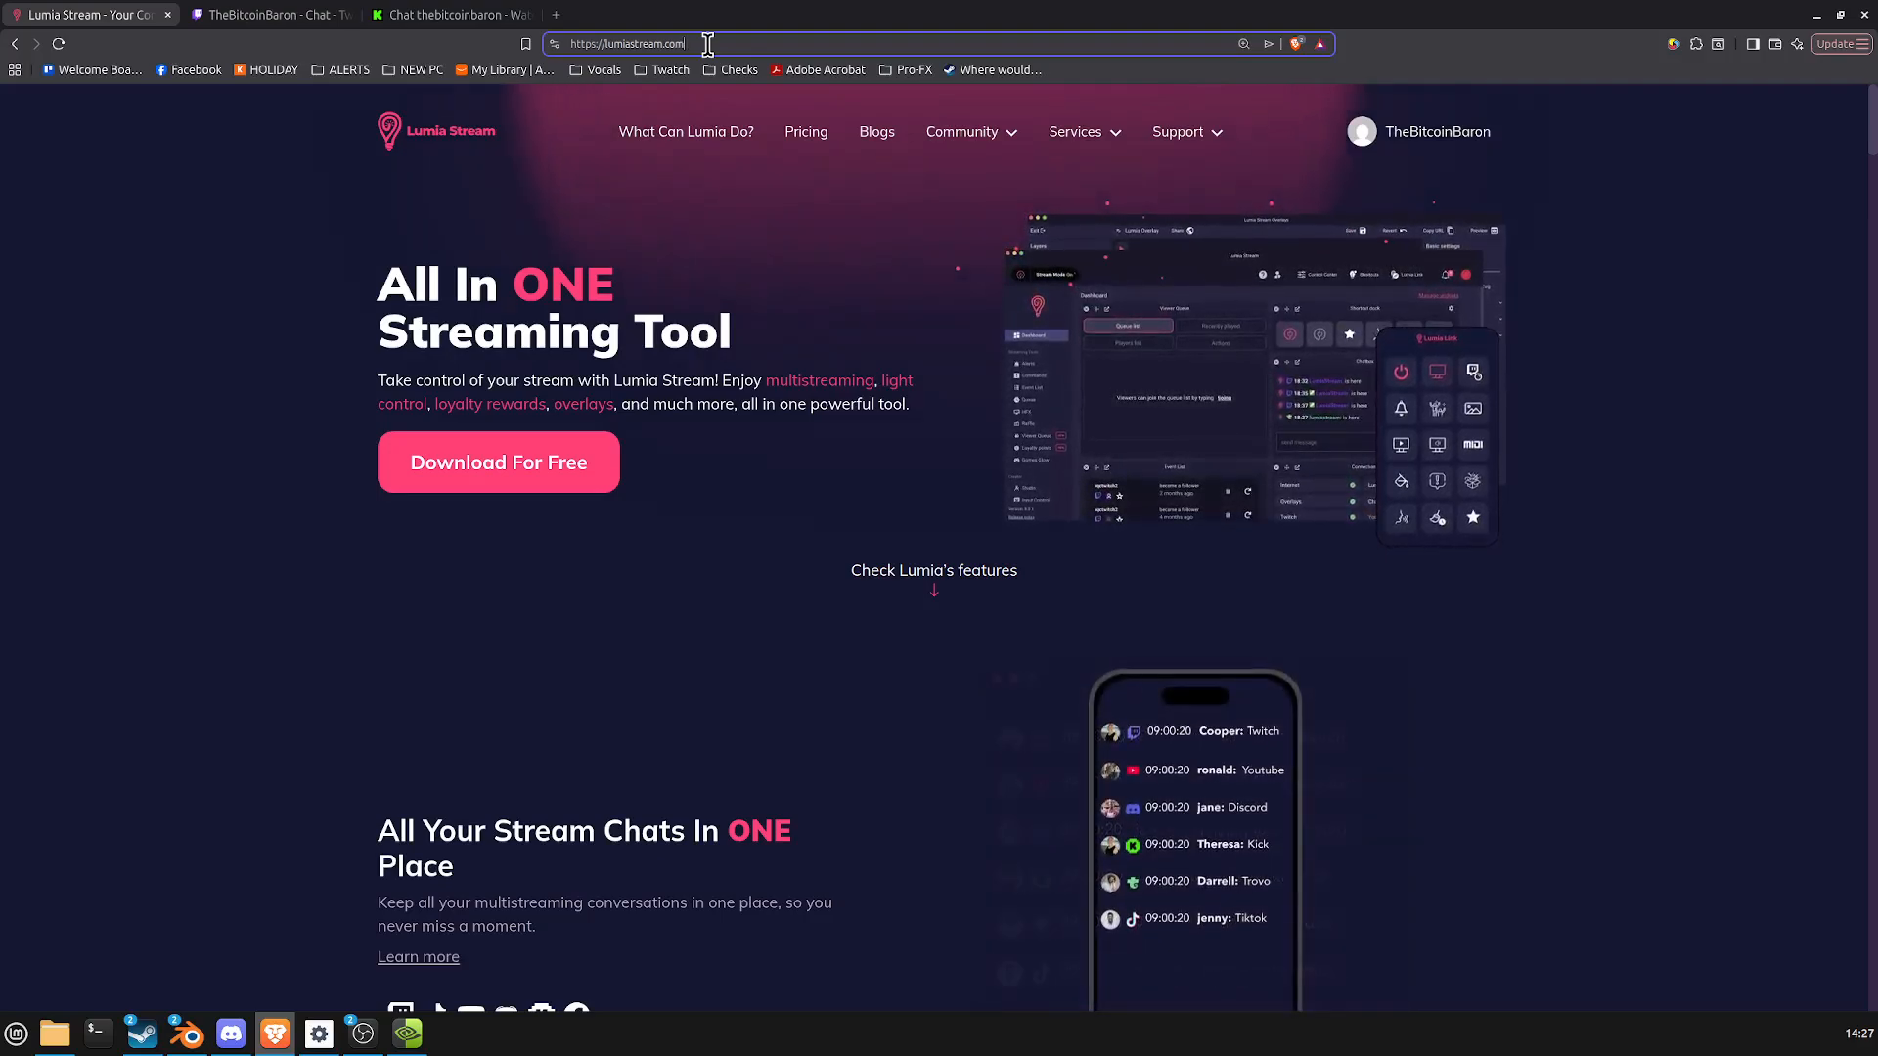
drag(707, 44, 606, 54)
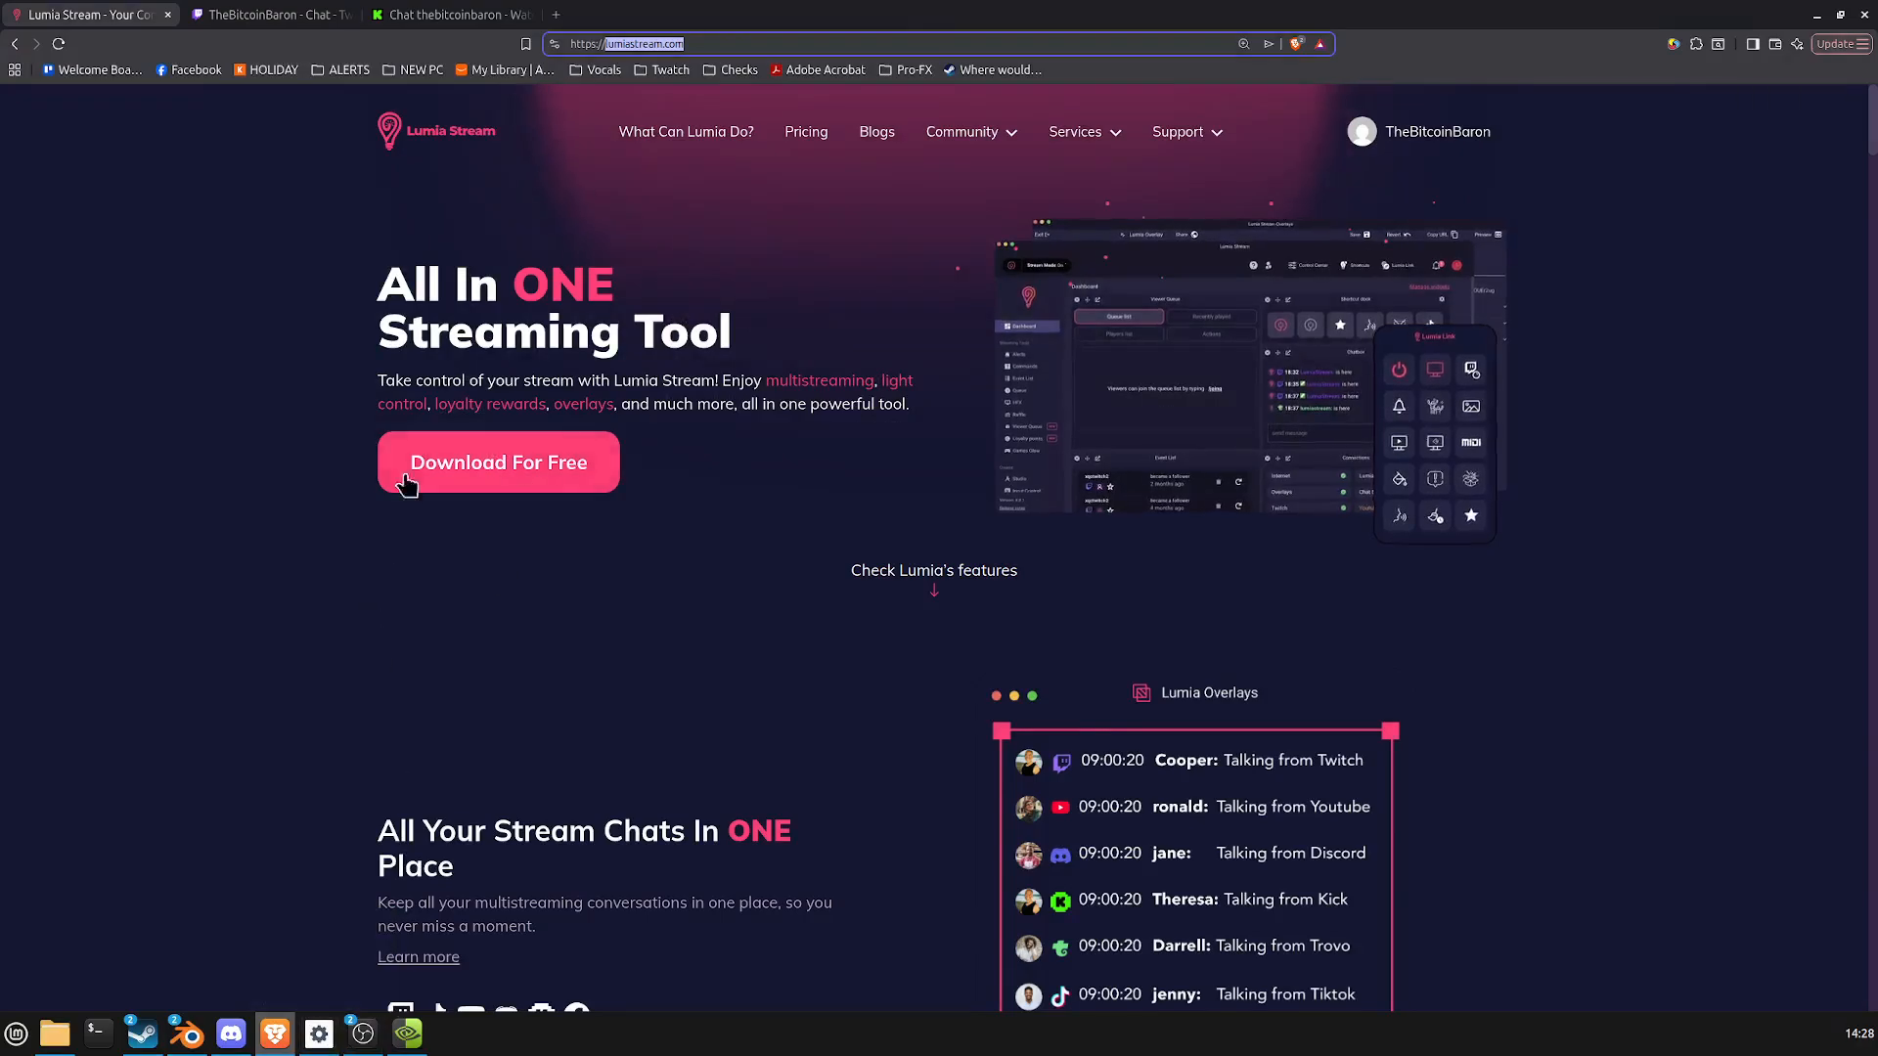
Switch back to the Lumia Stream app showing the My overlays list.
click(319, 1034)
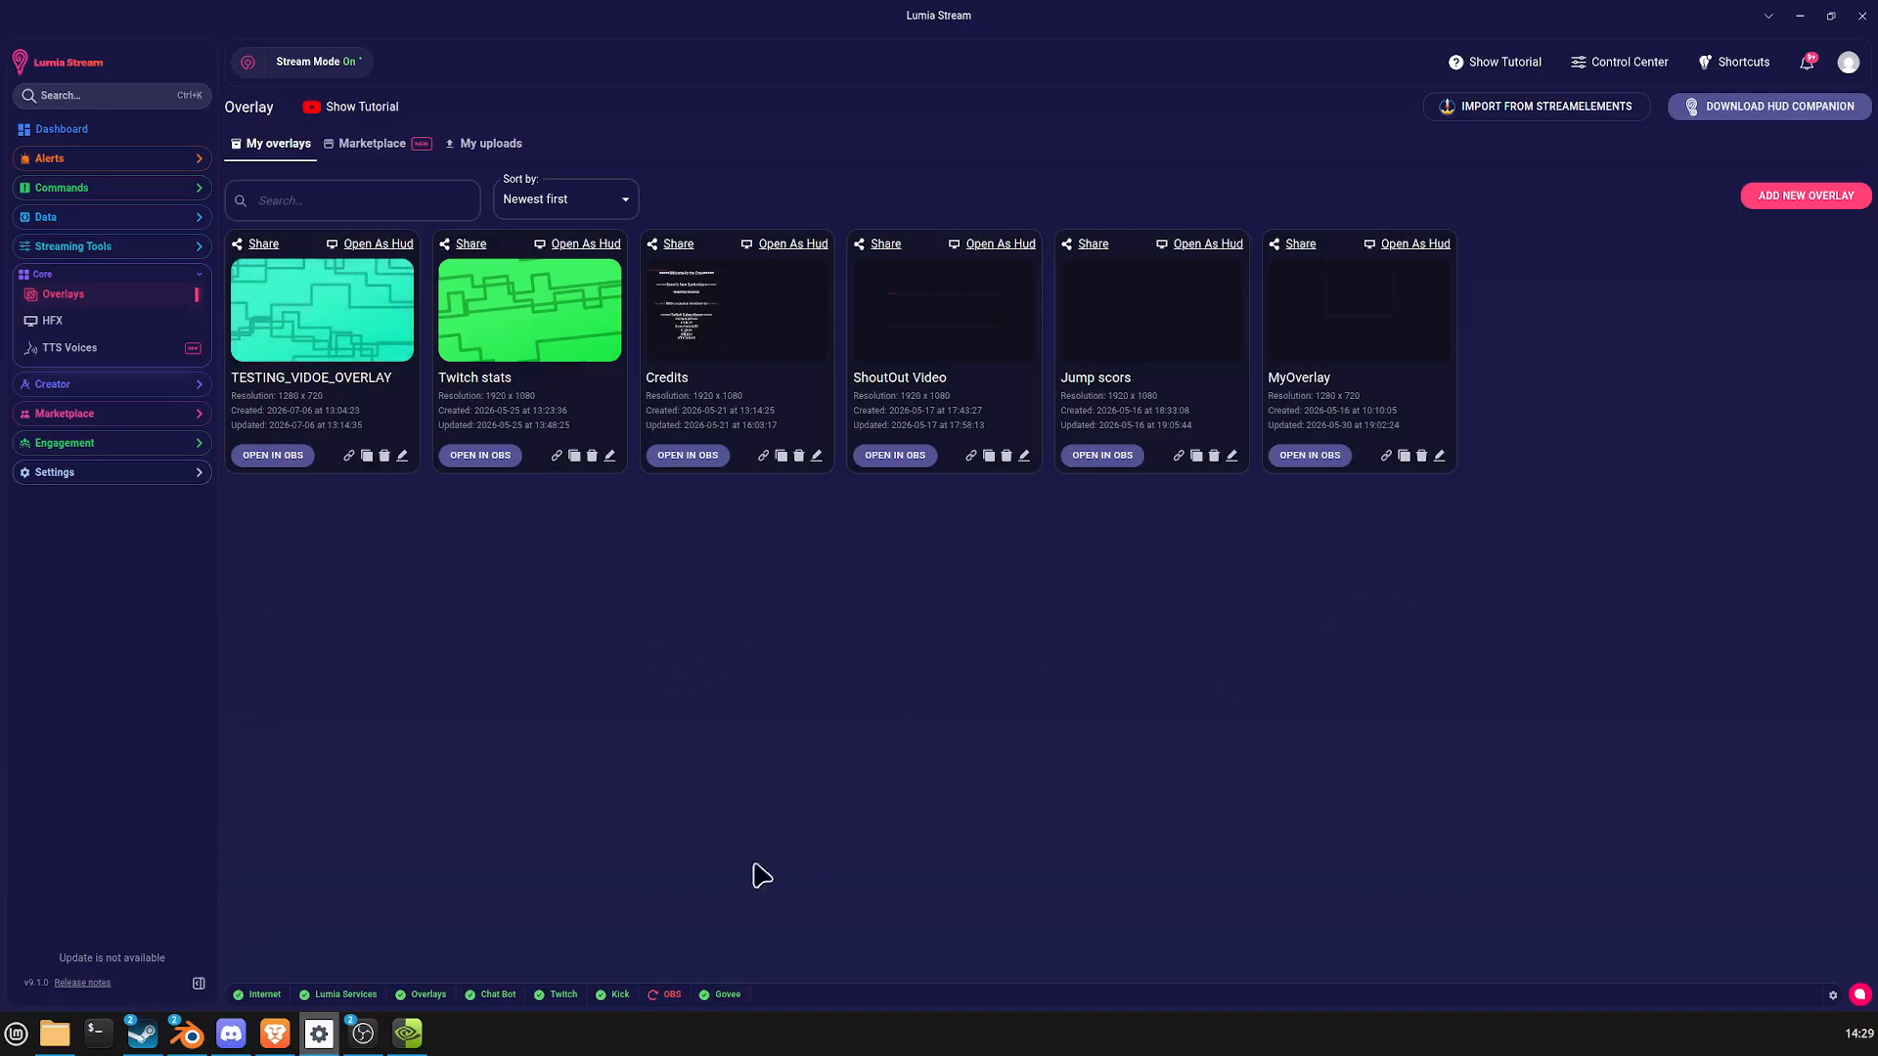
mouse_move(332, 1045)
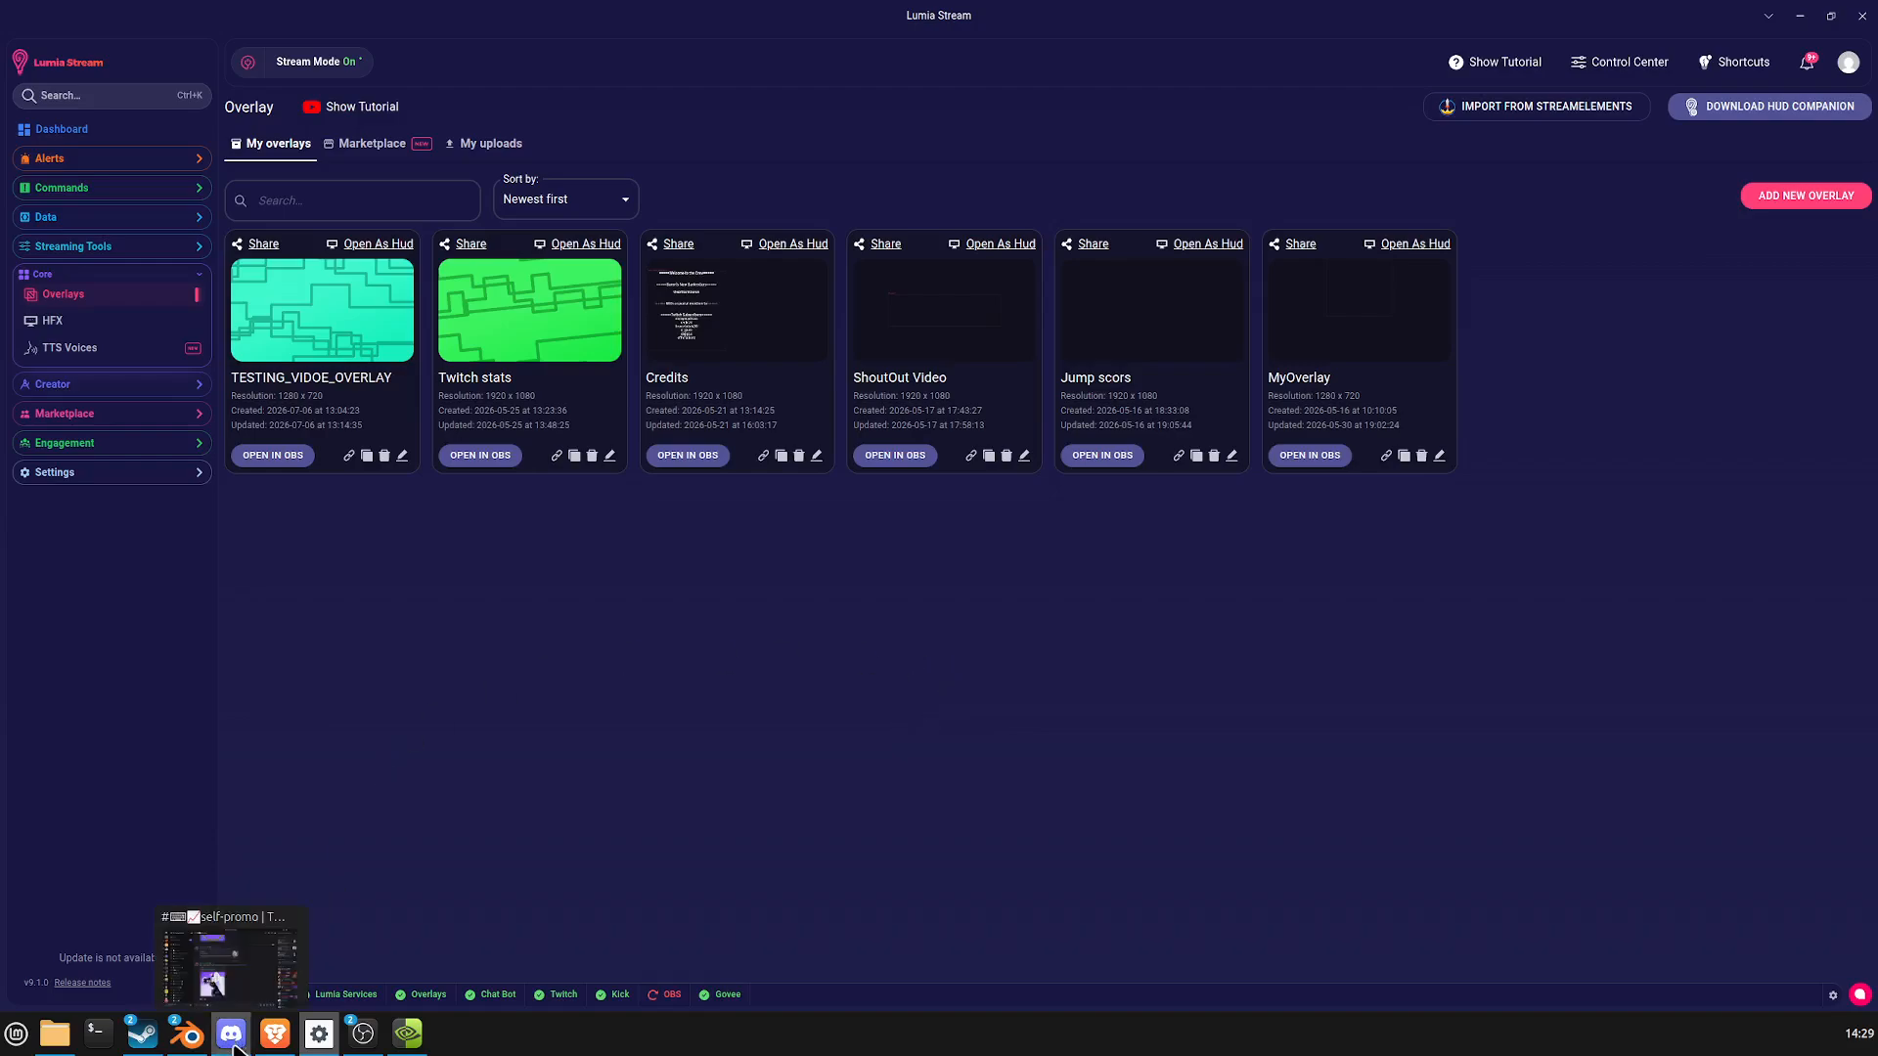
click(254, 978)
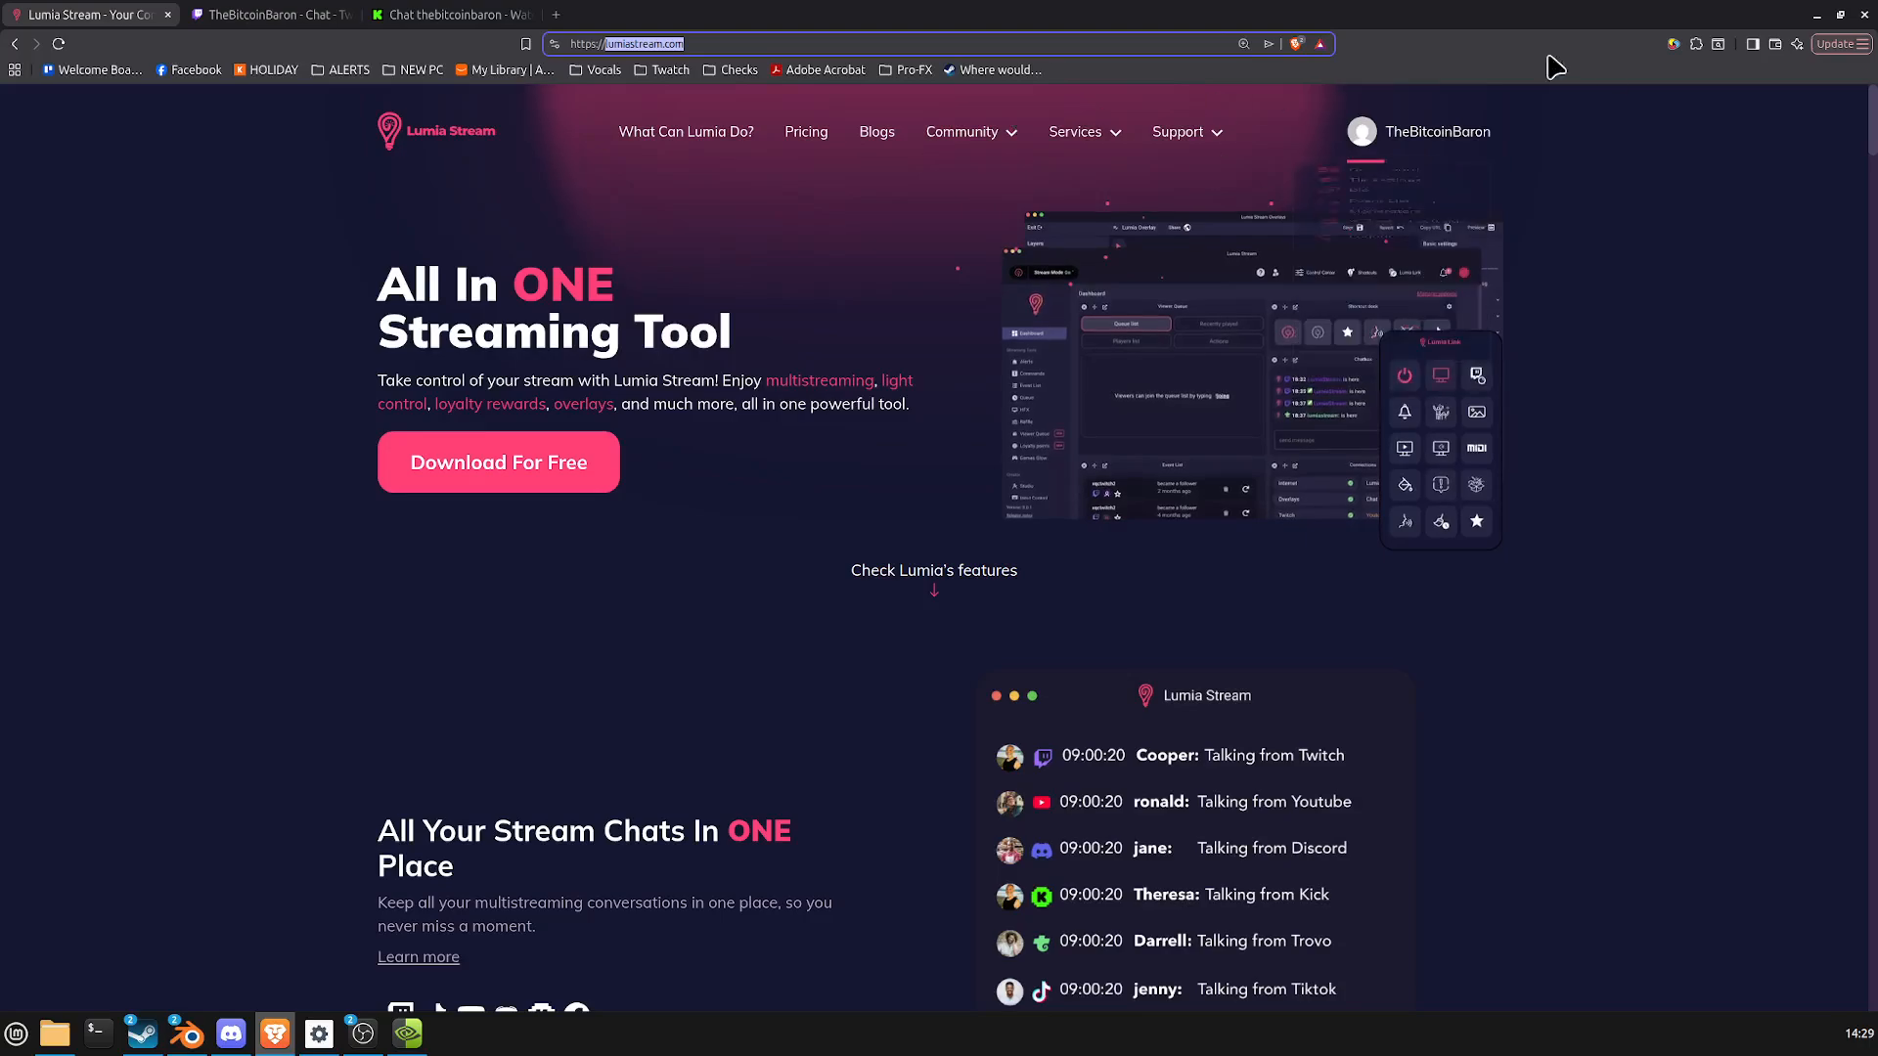
click(1703, 375)
click(1815, 14)
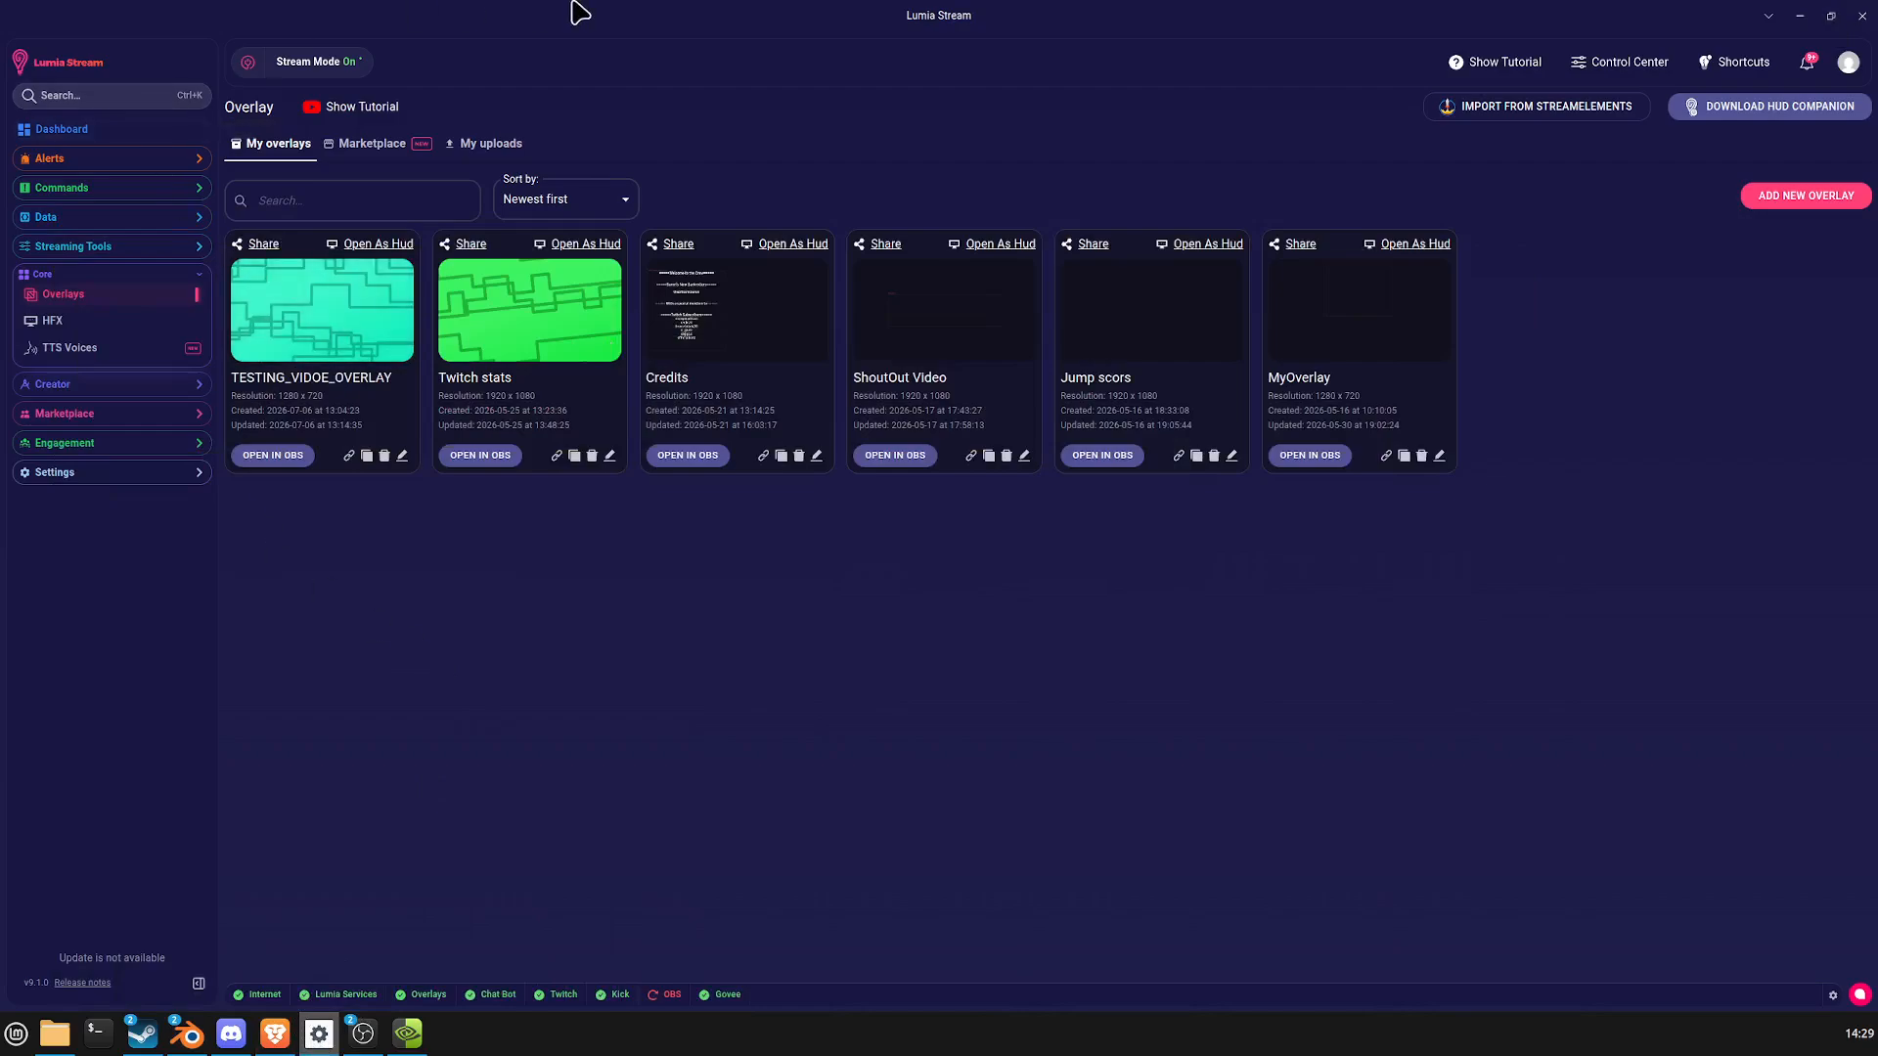
Open Settings > Connections and begin a TikTok connection, then abandon it.
click(125, 473)
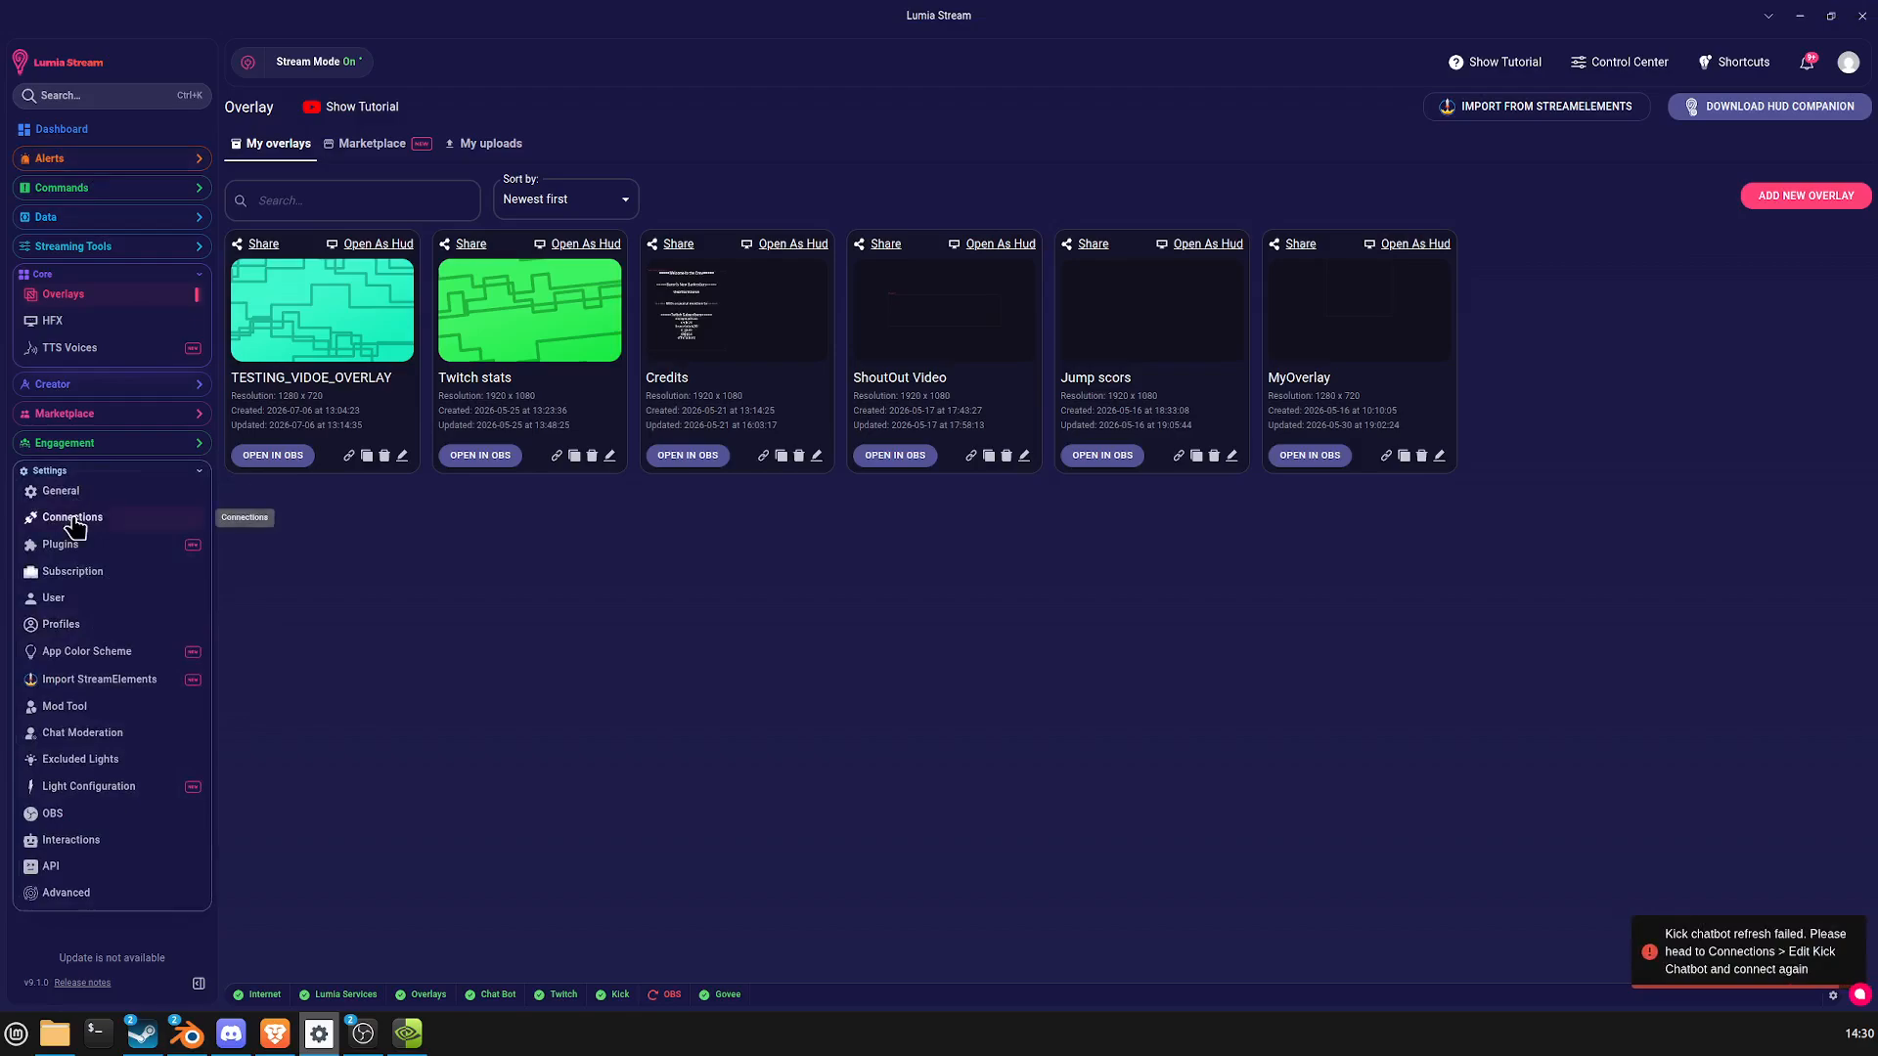
click(86, 517)
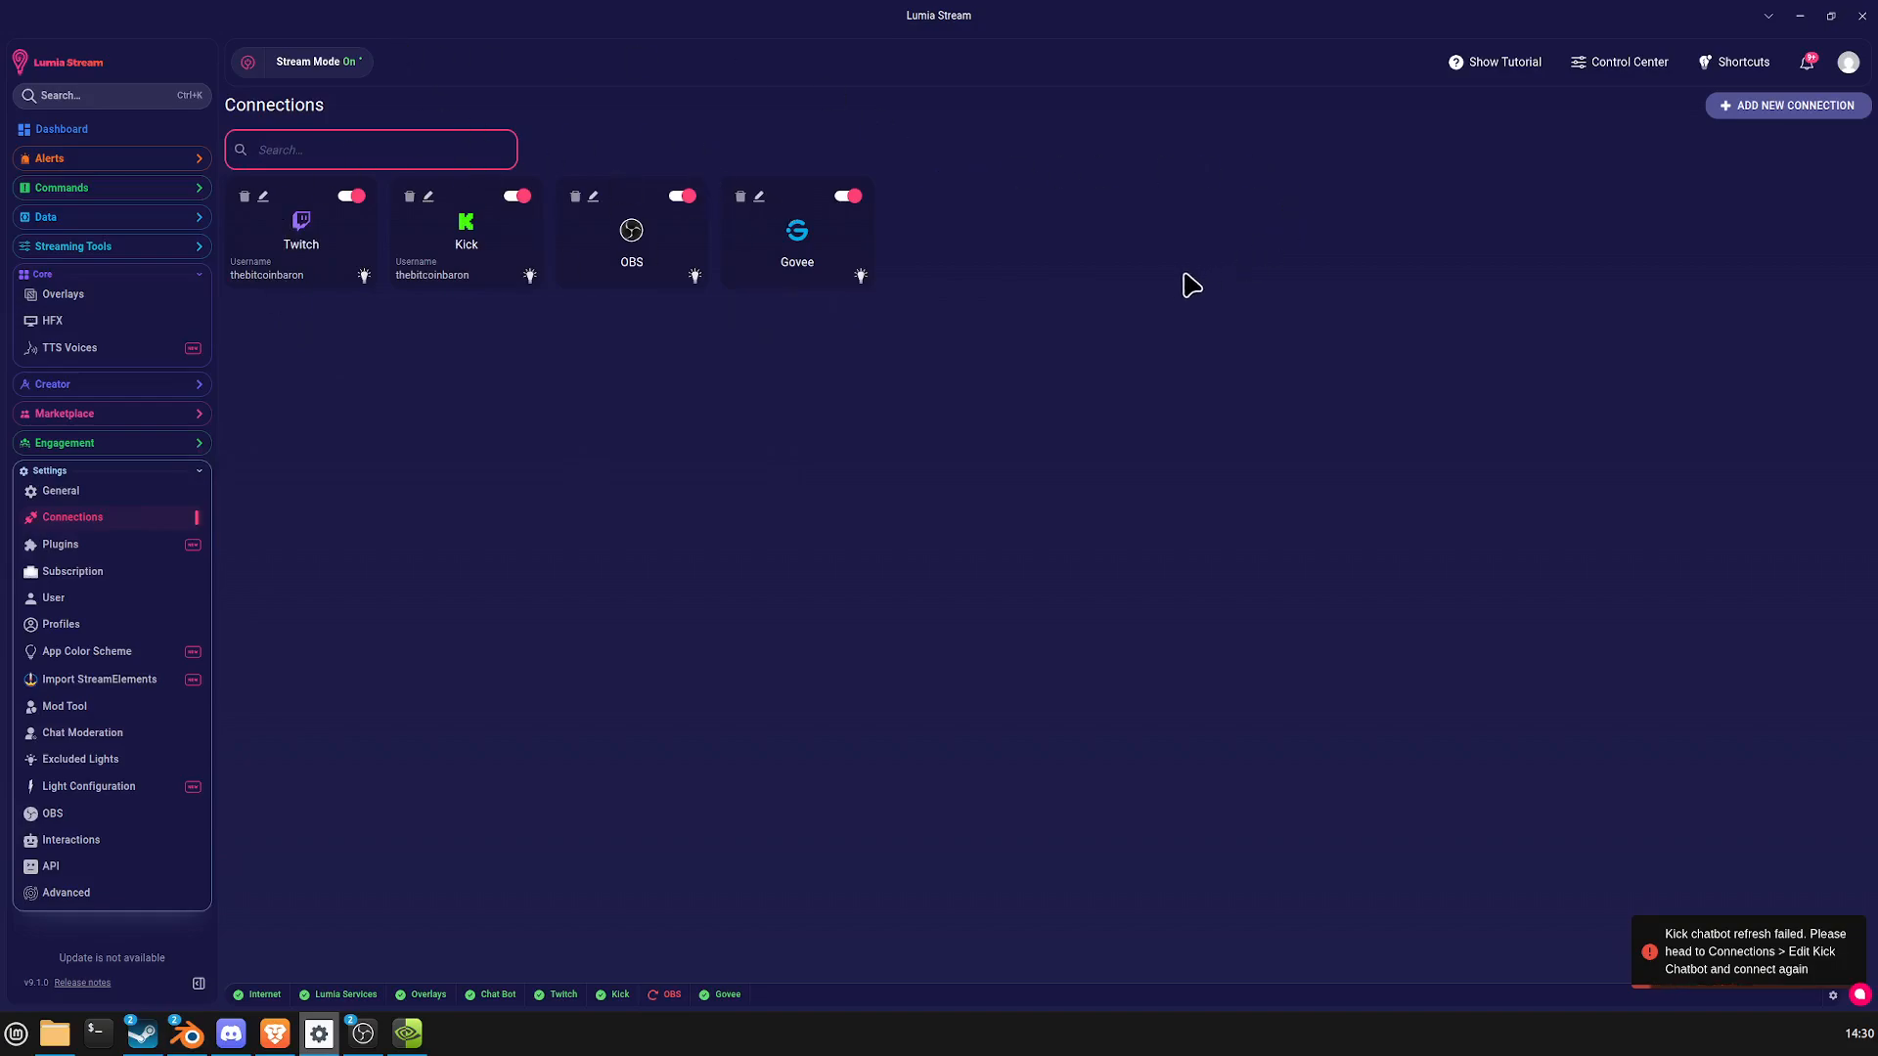
click(1810, 112)
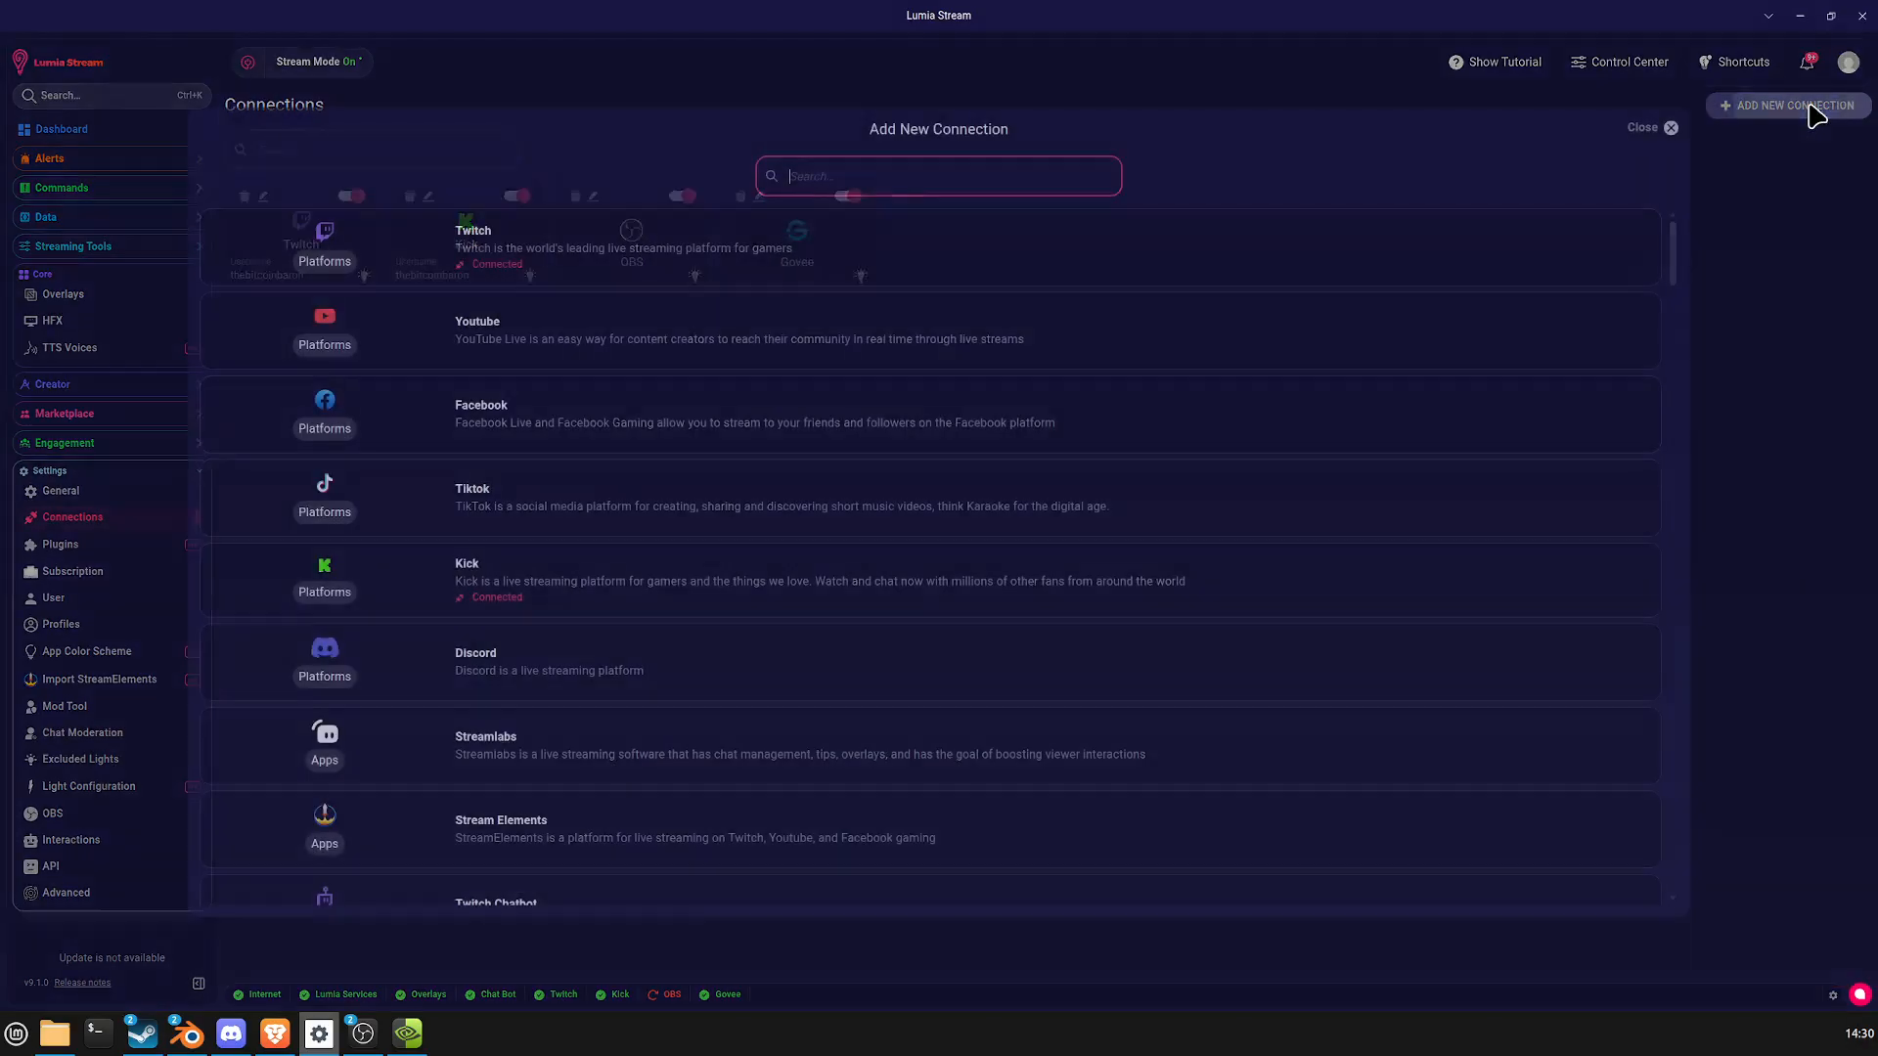
click(356, 508)
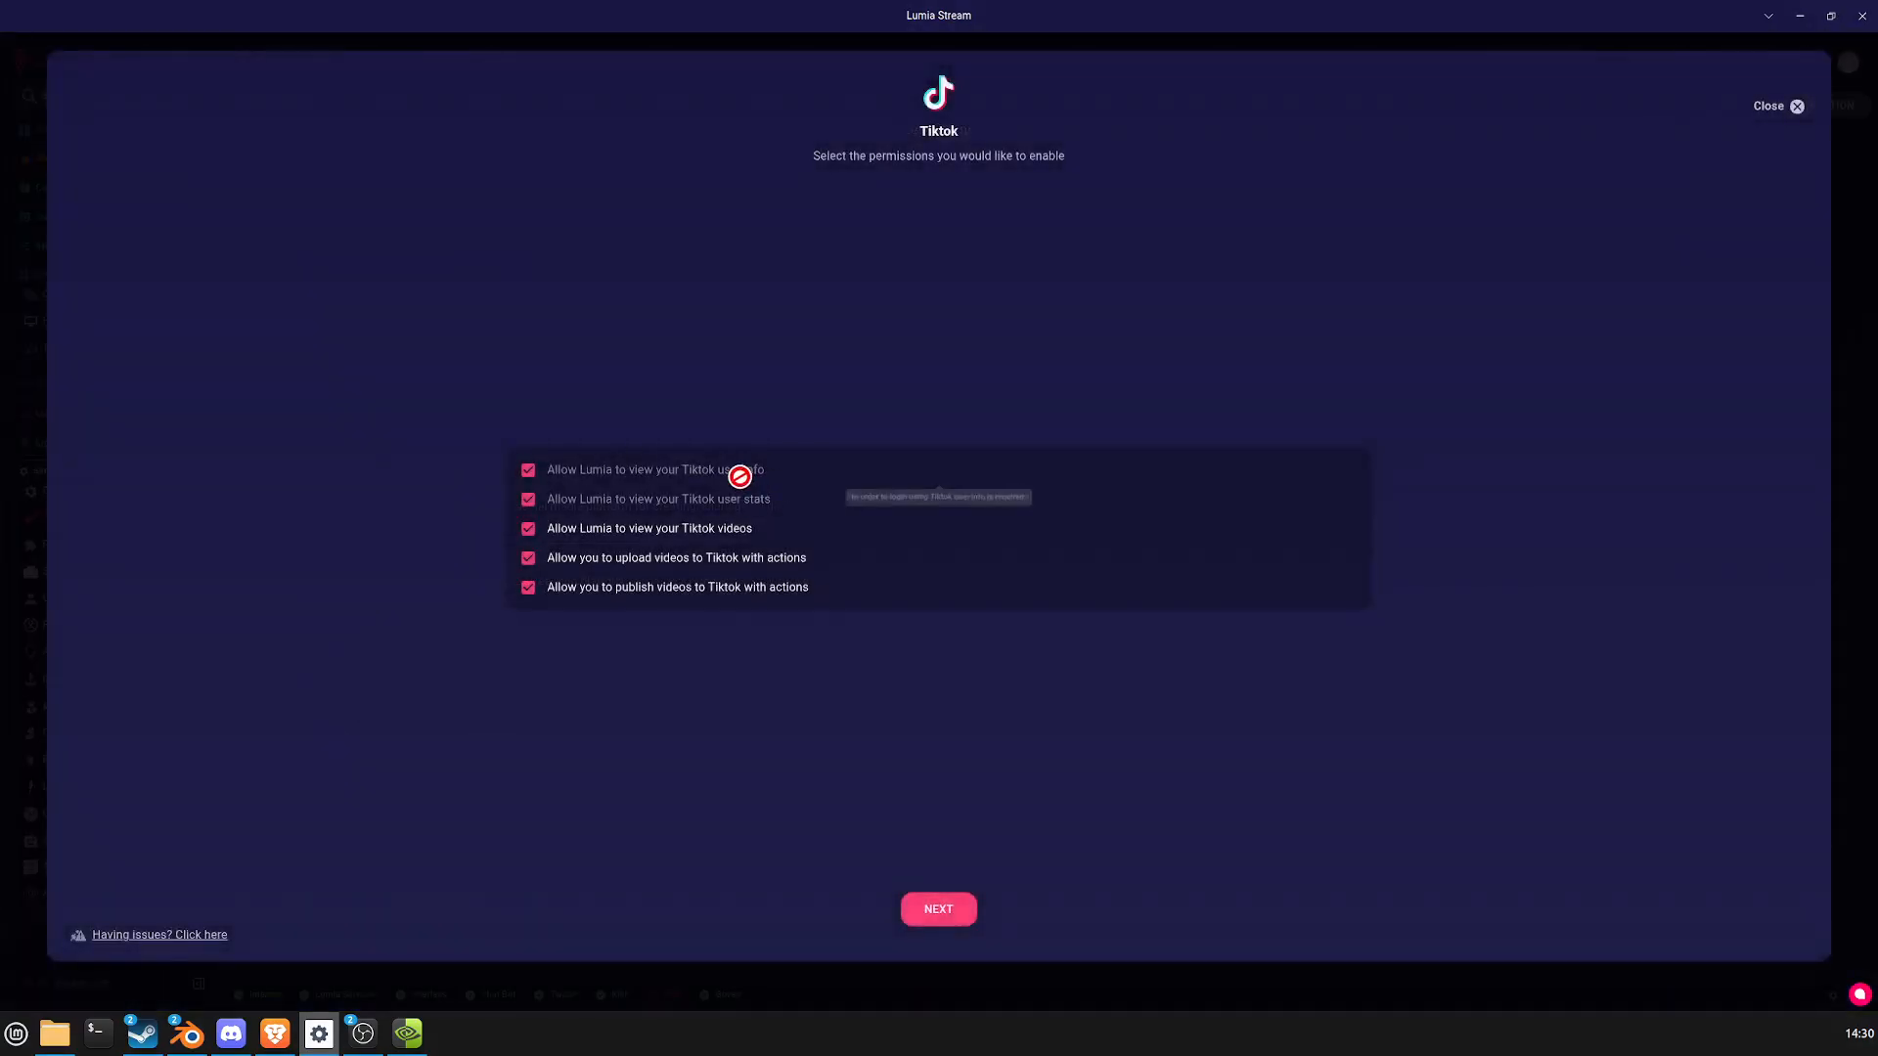
click(934, 914)
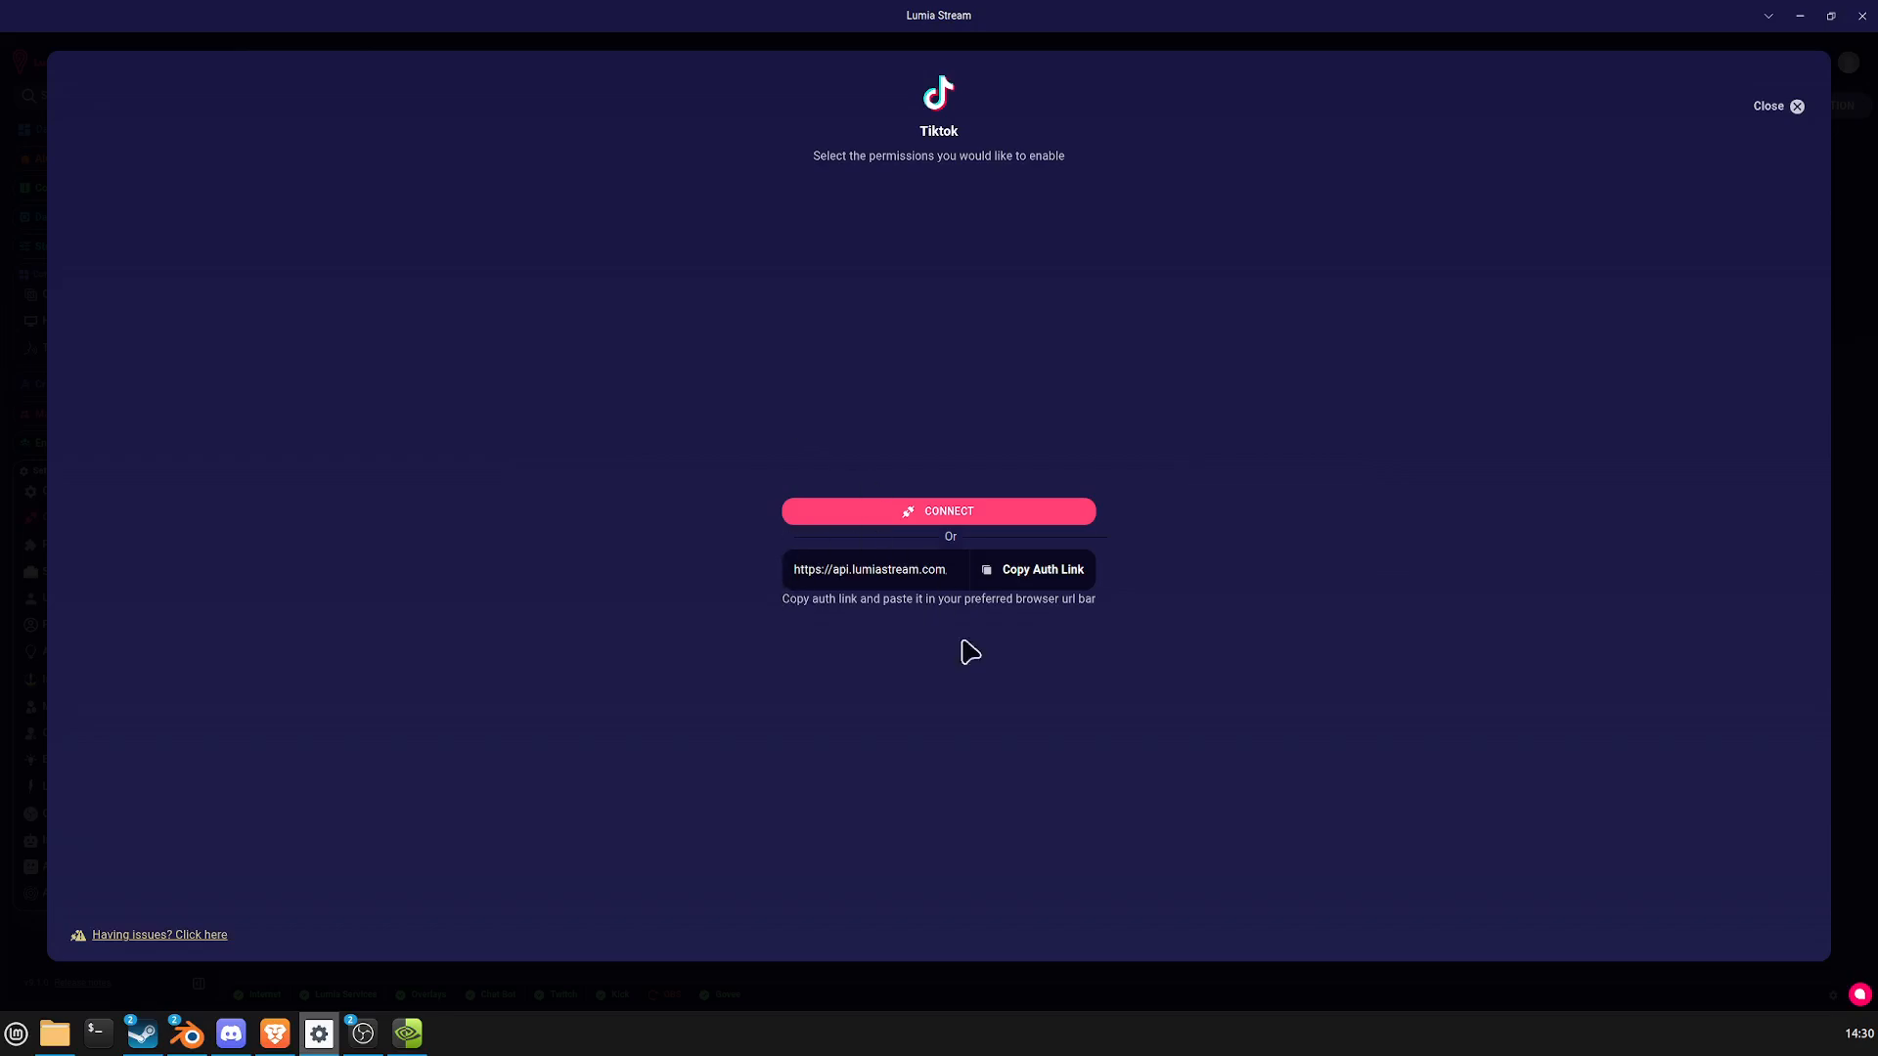
click(1795, 108)
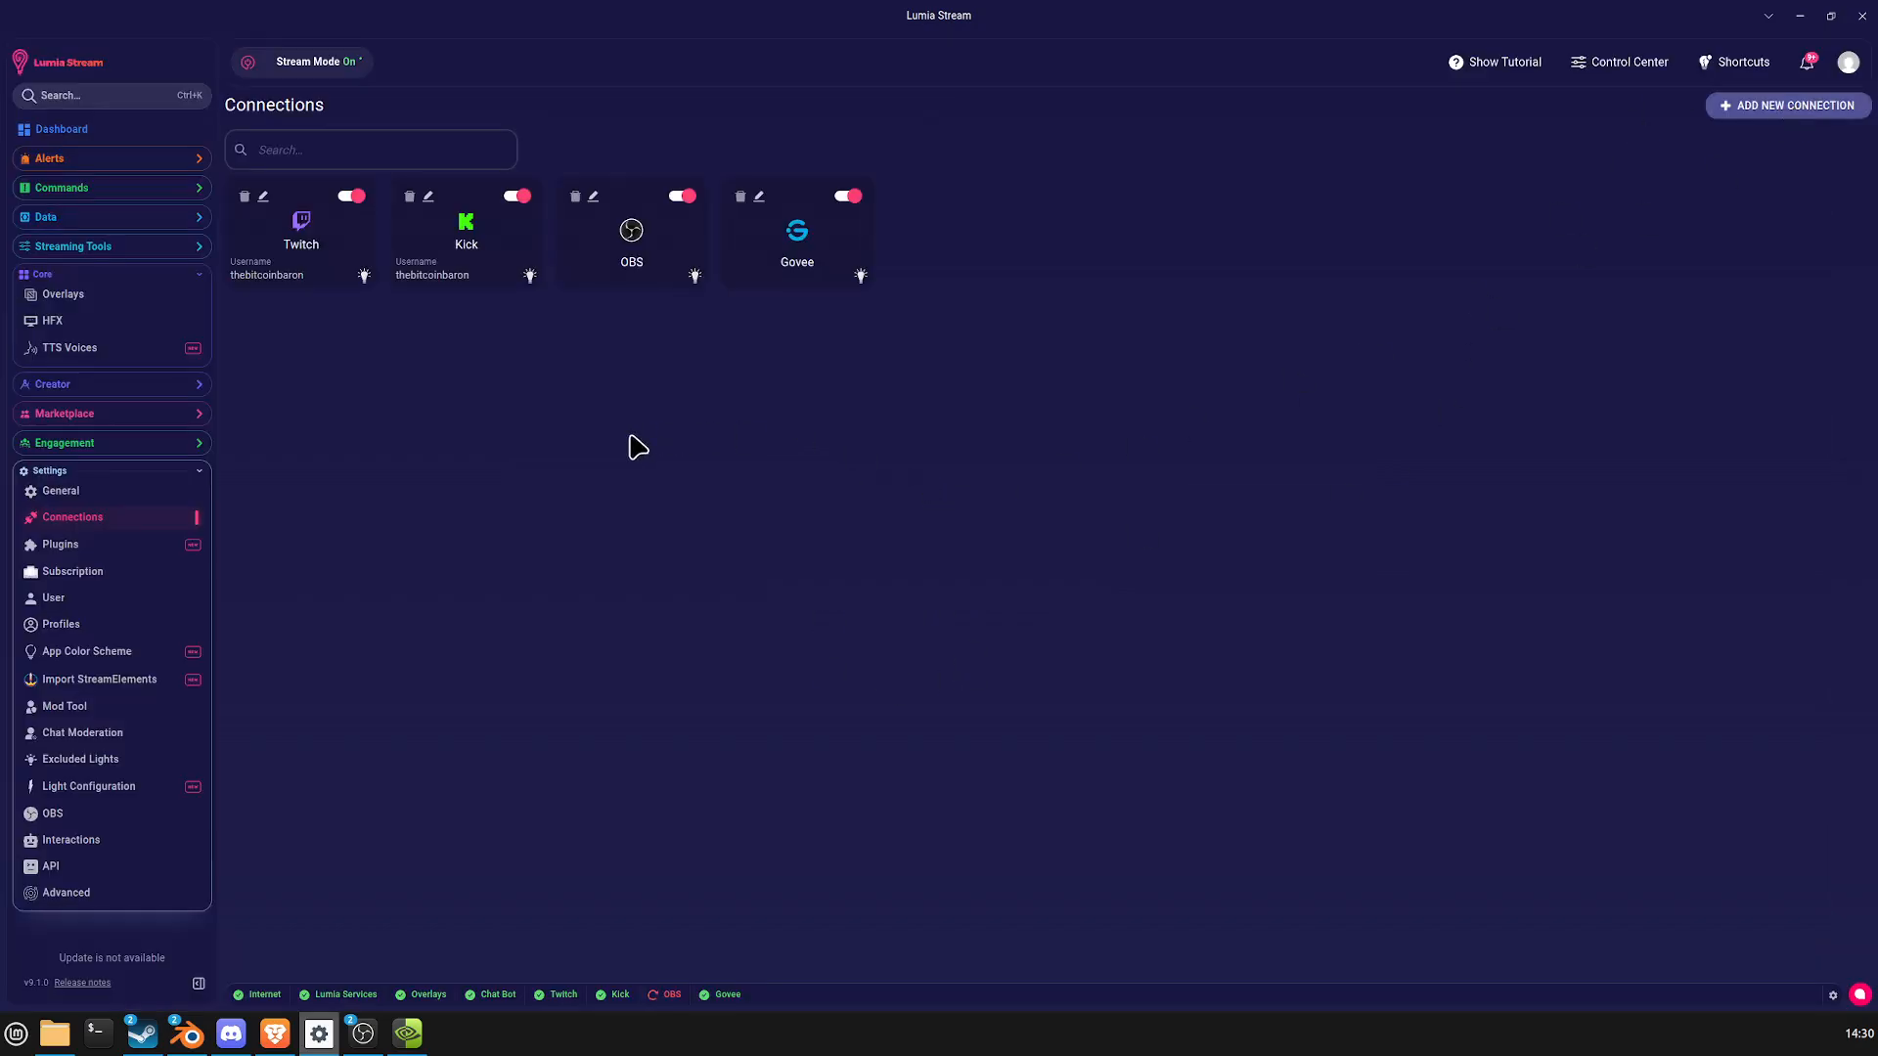
Edit the Kick connection and launch Kick authorization in the browser, relaunching it once.
click(429, 199)
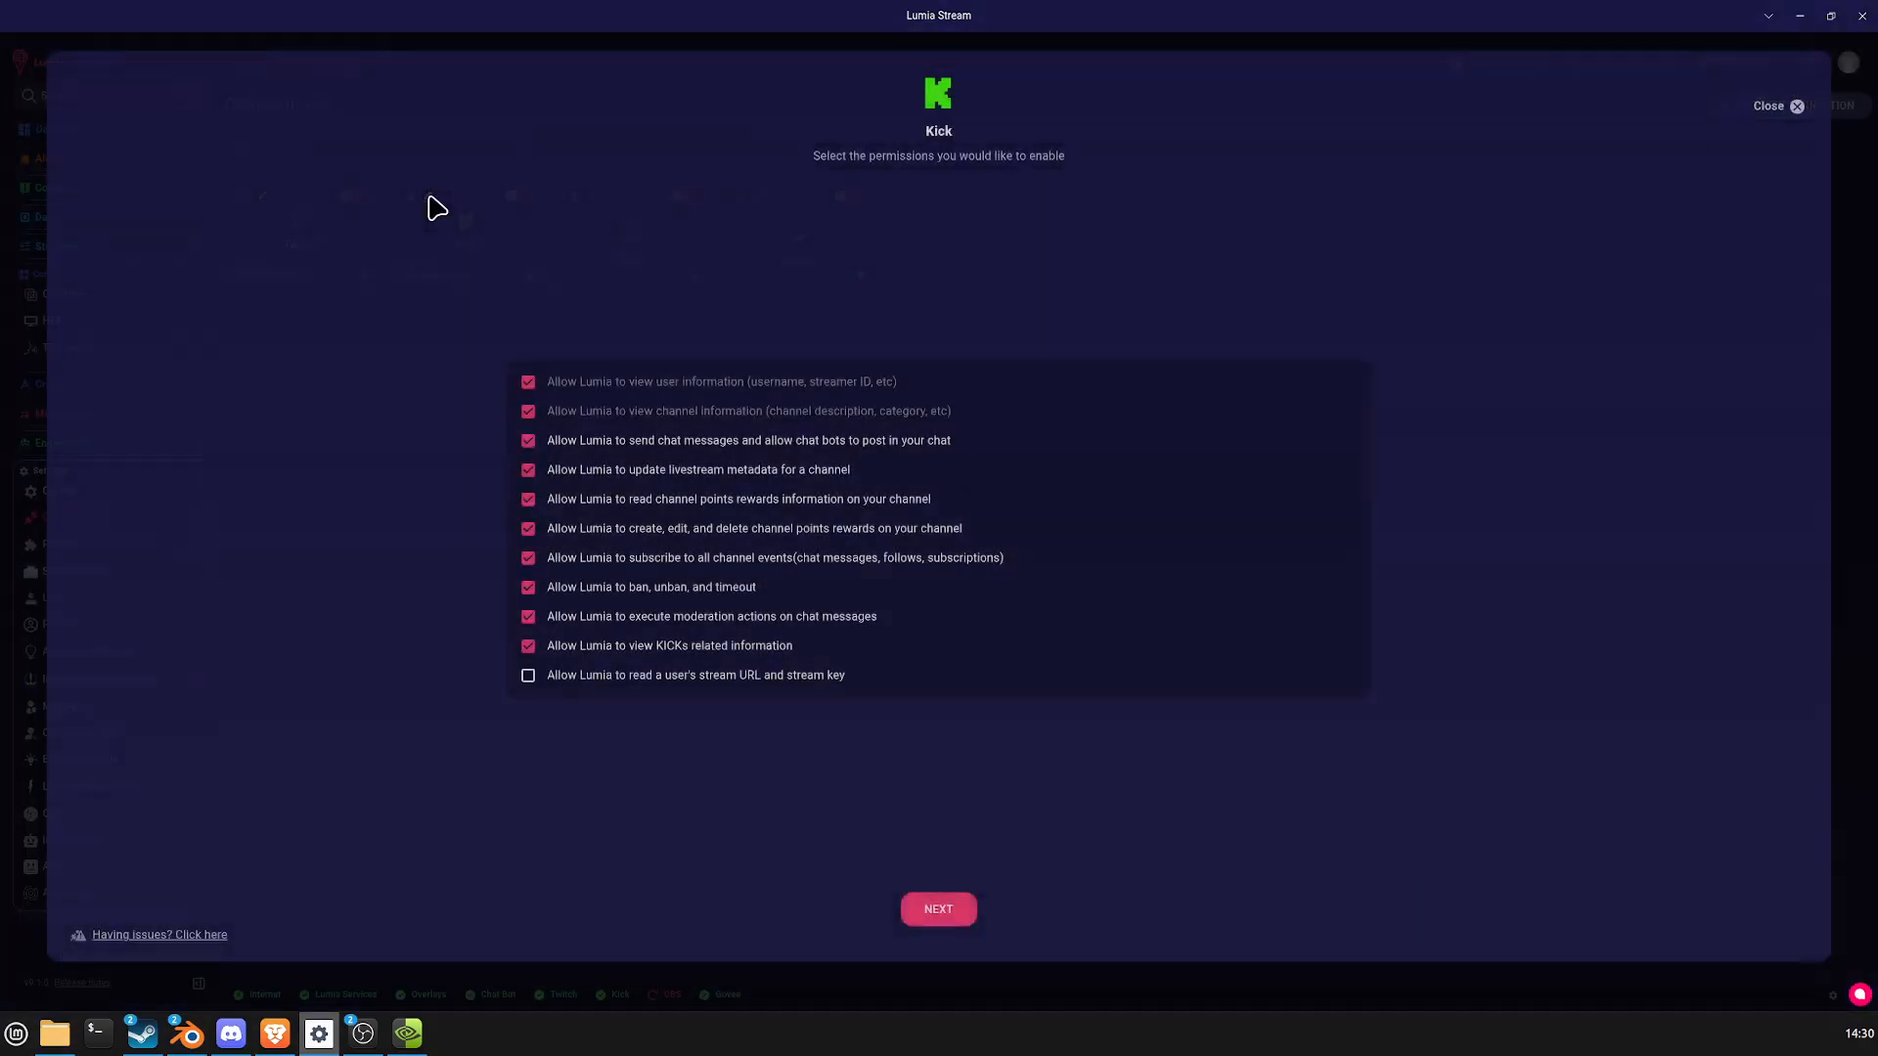
click(937, 909)
click(990, 519)
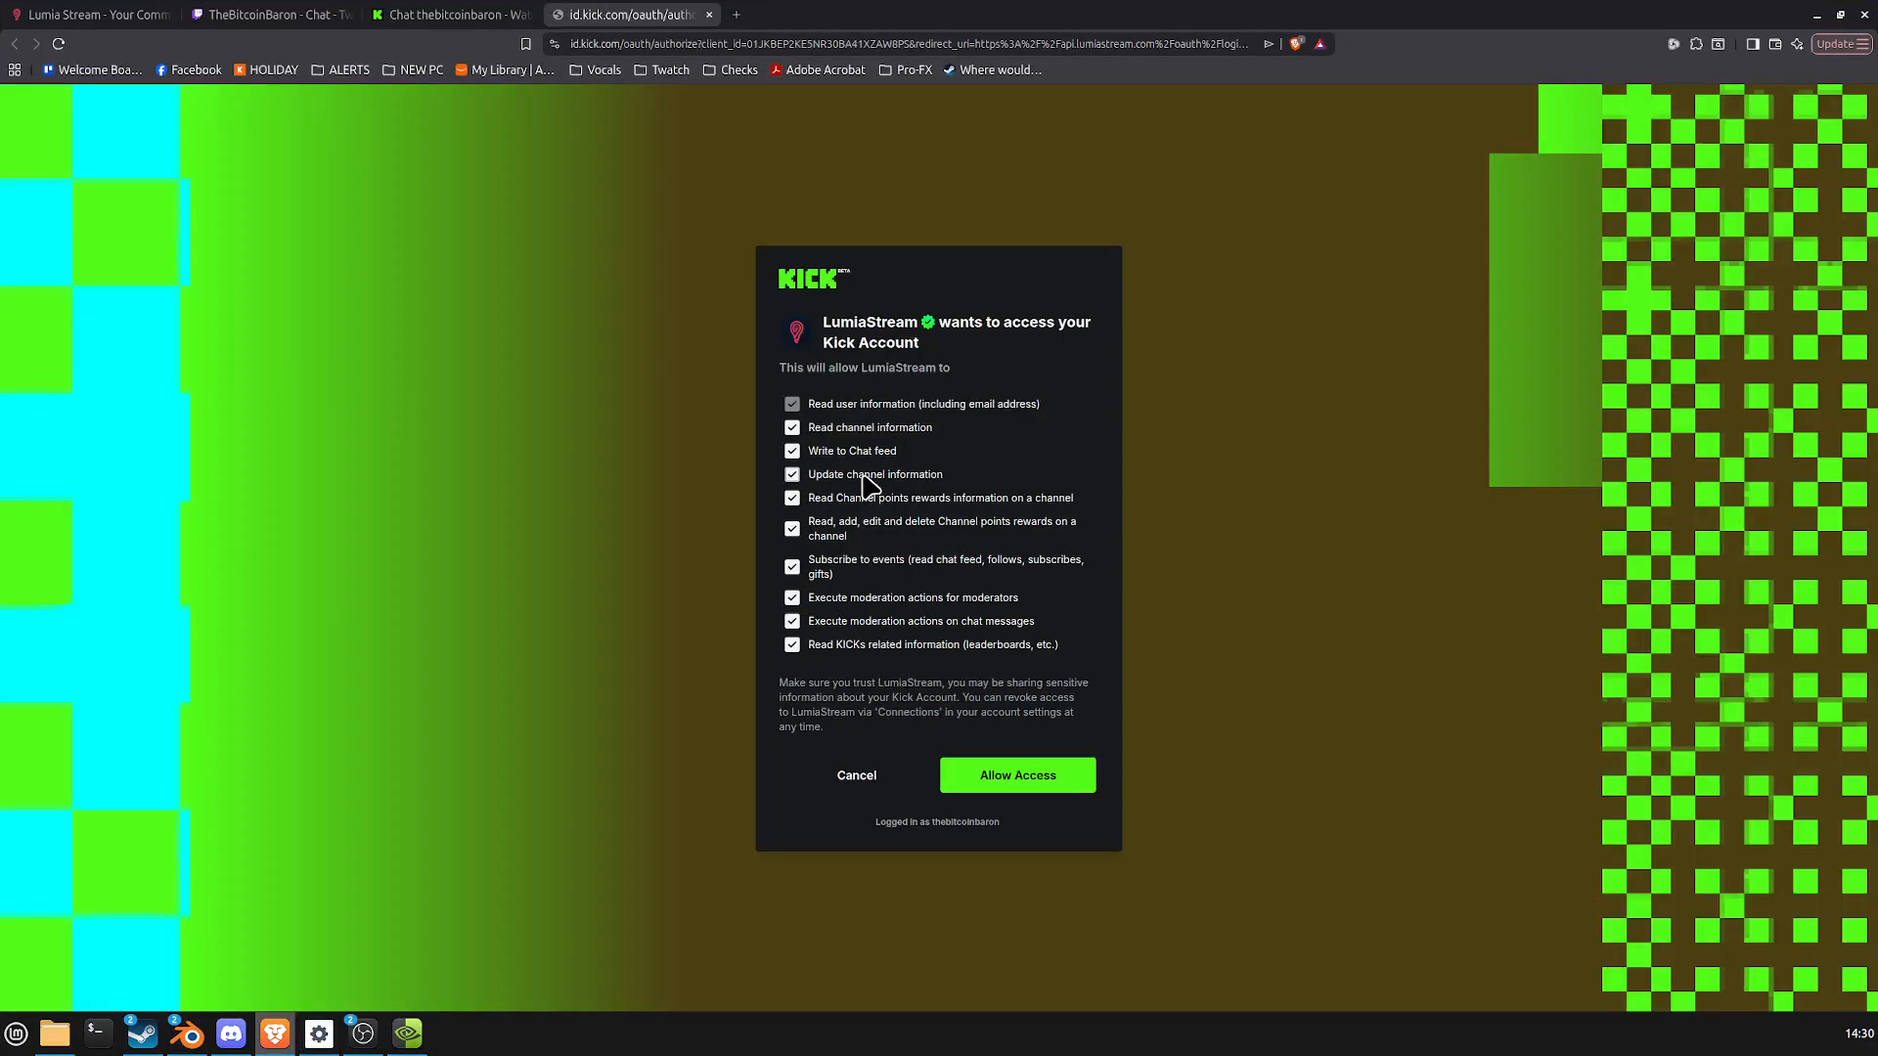
click(708, 15)
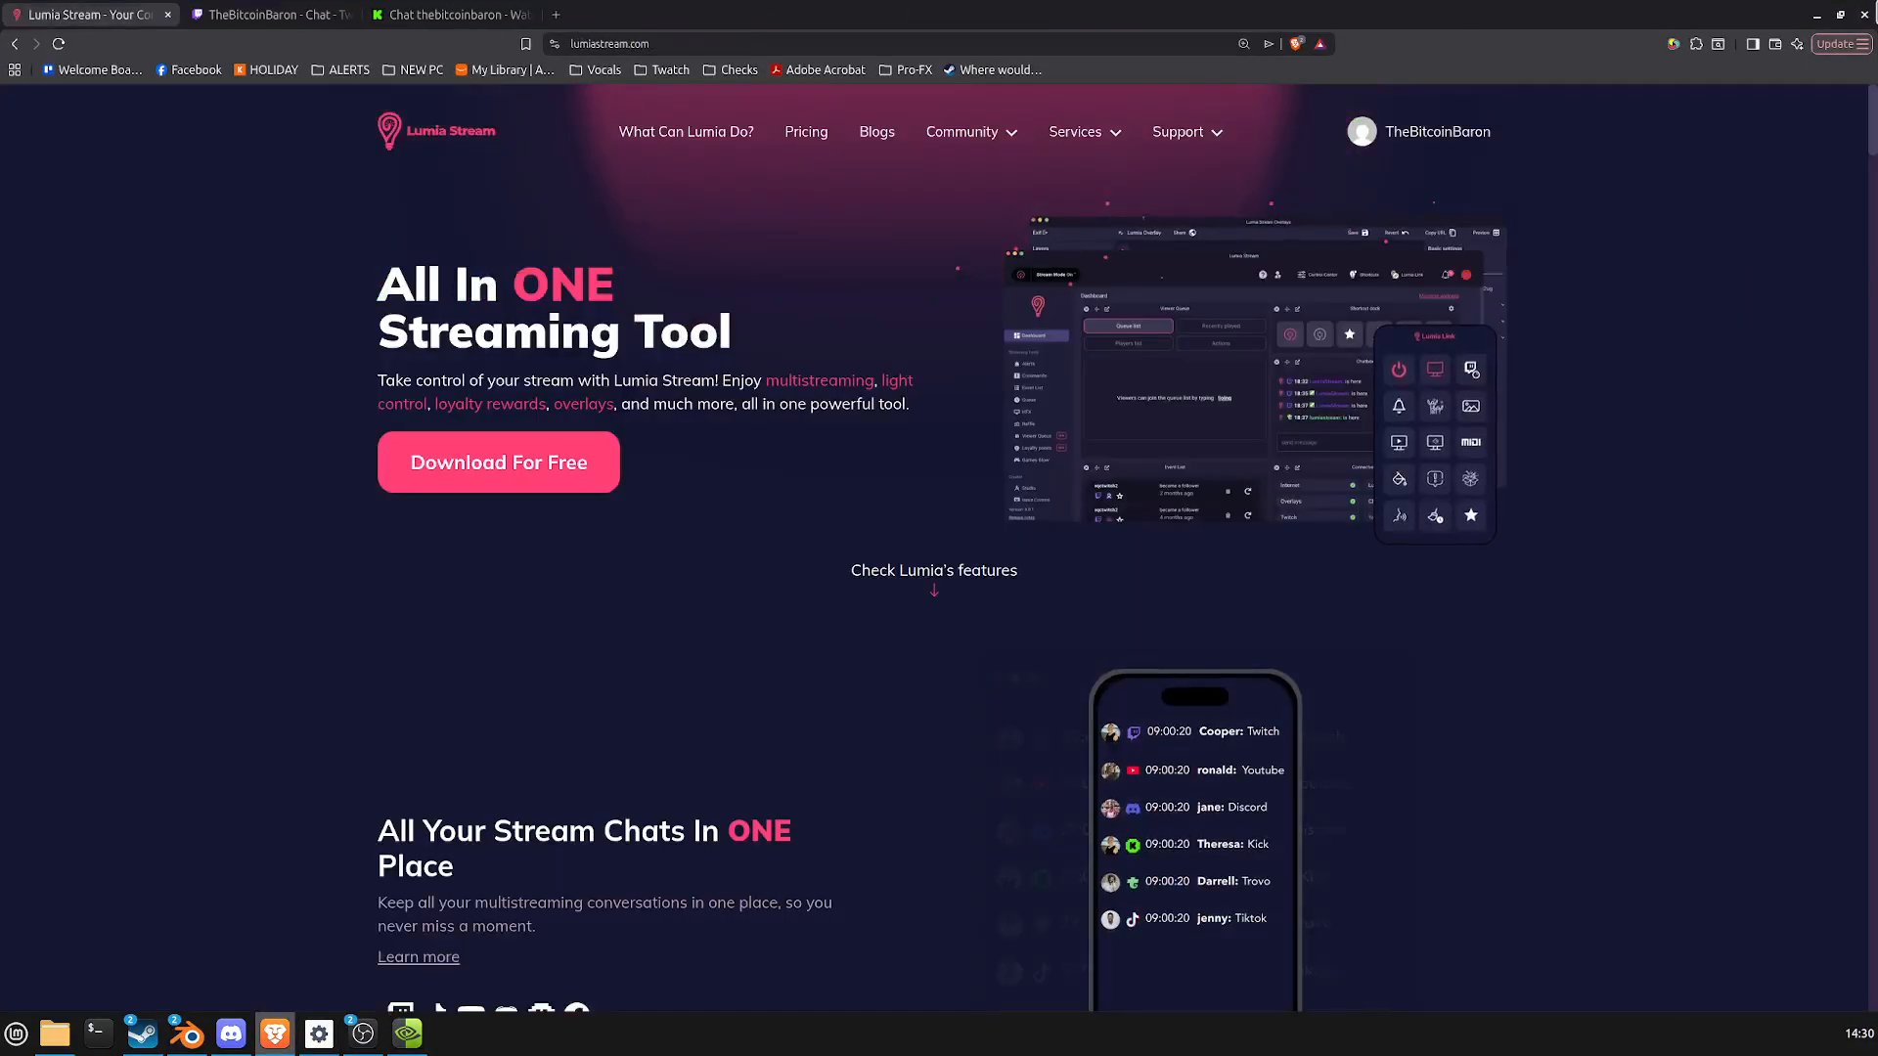
click(1816, 15)
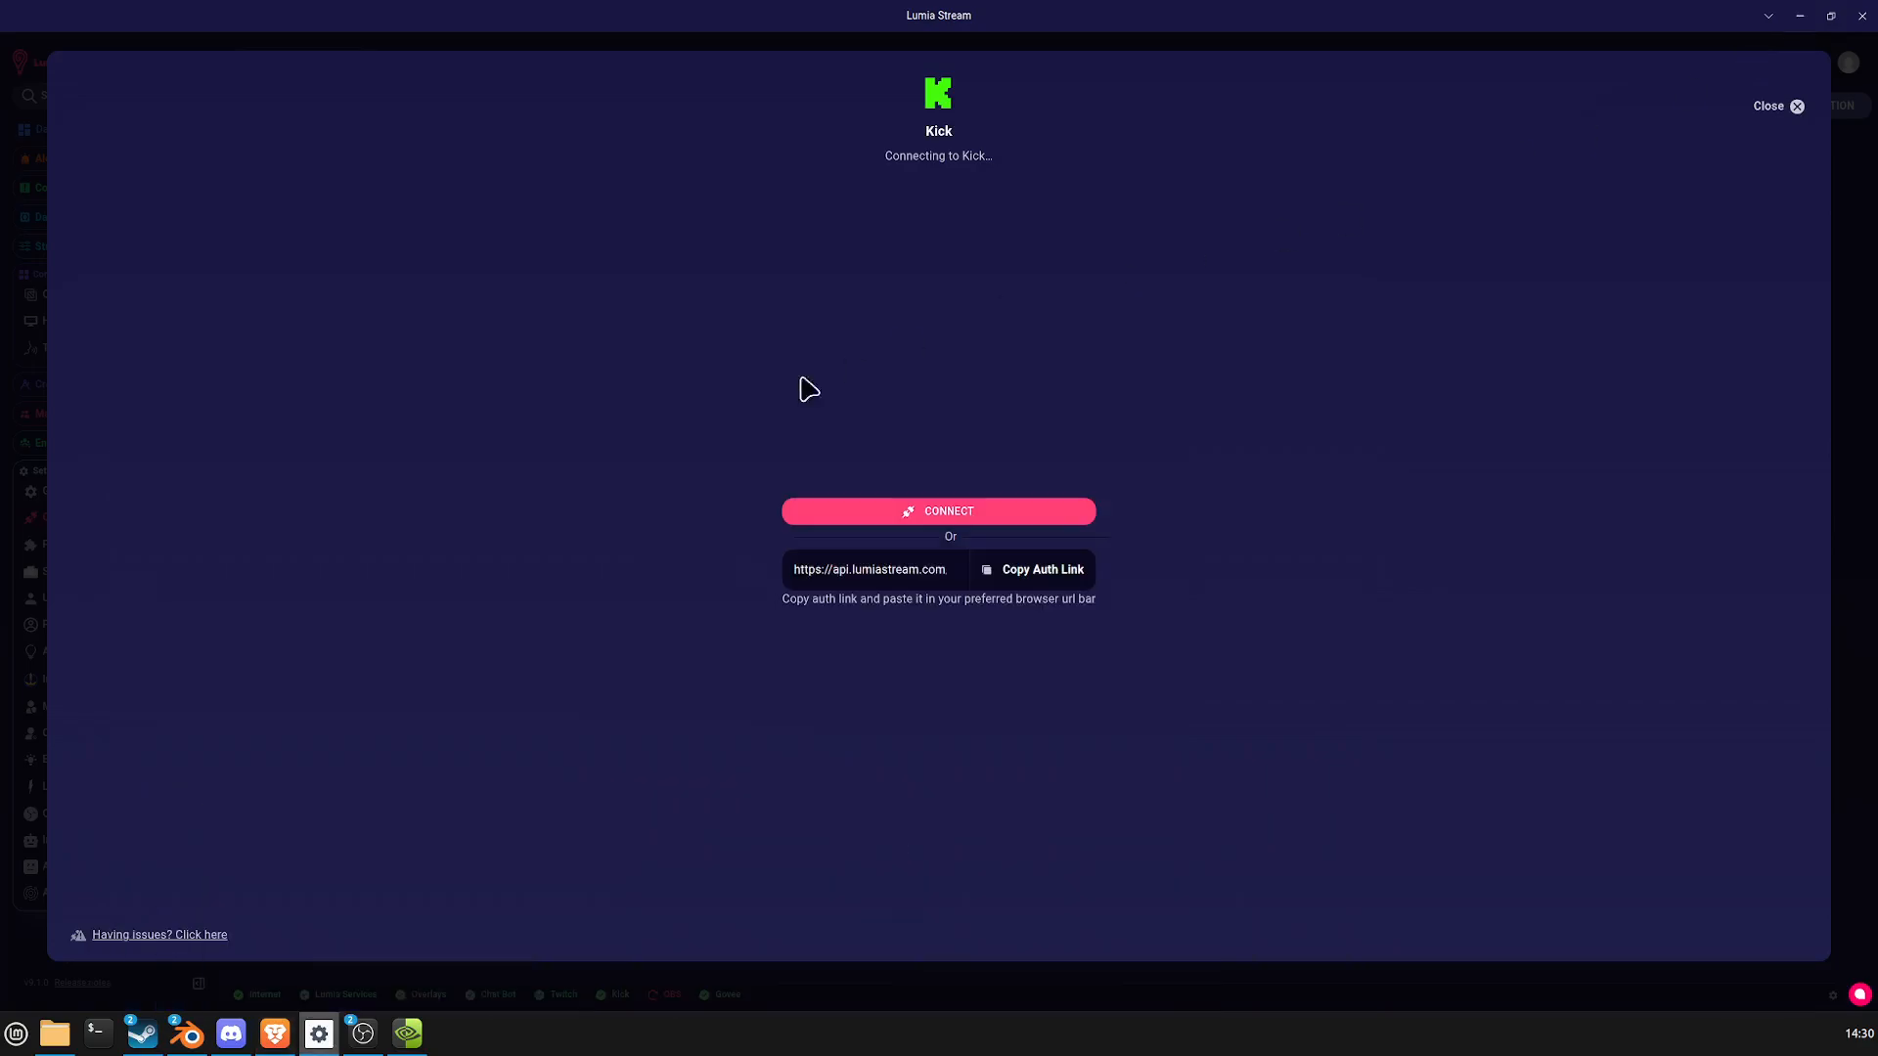
click(953, 514)
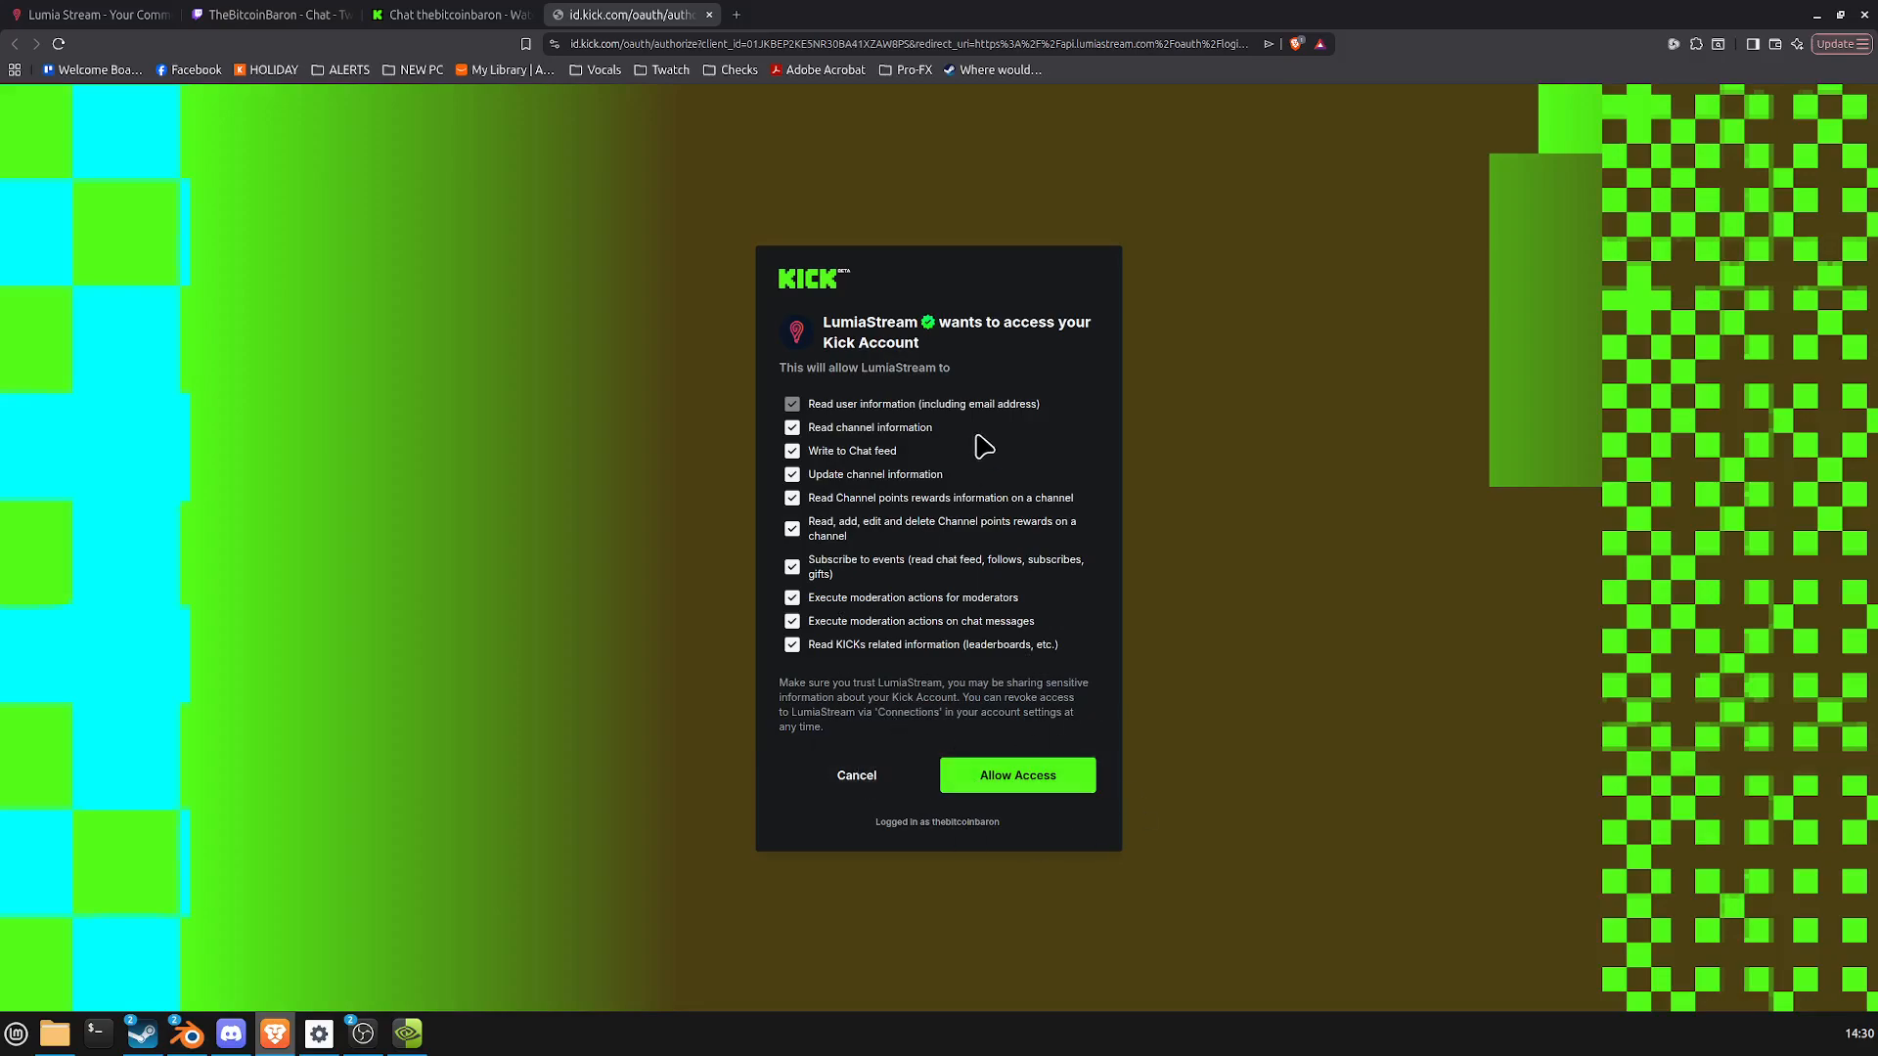
Authorize LumiaStream on Kick, pass the login back to Lumia Stream, and close the success tab.
click(1033, 782)
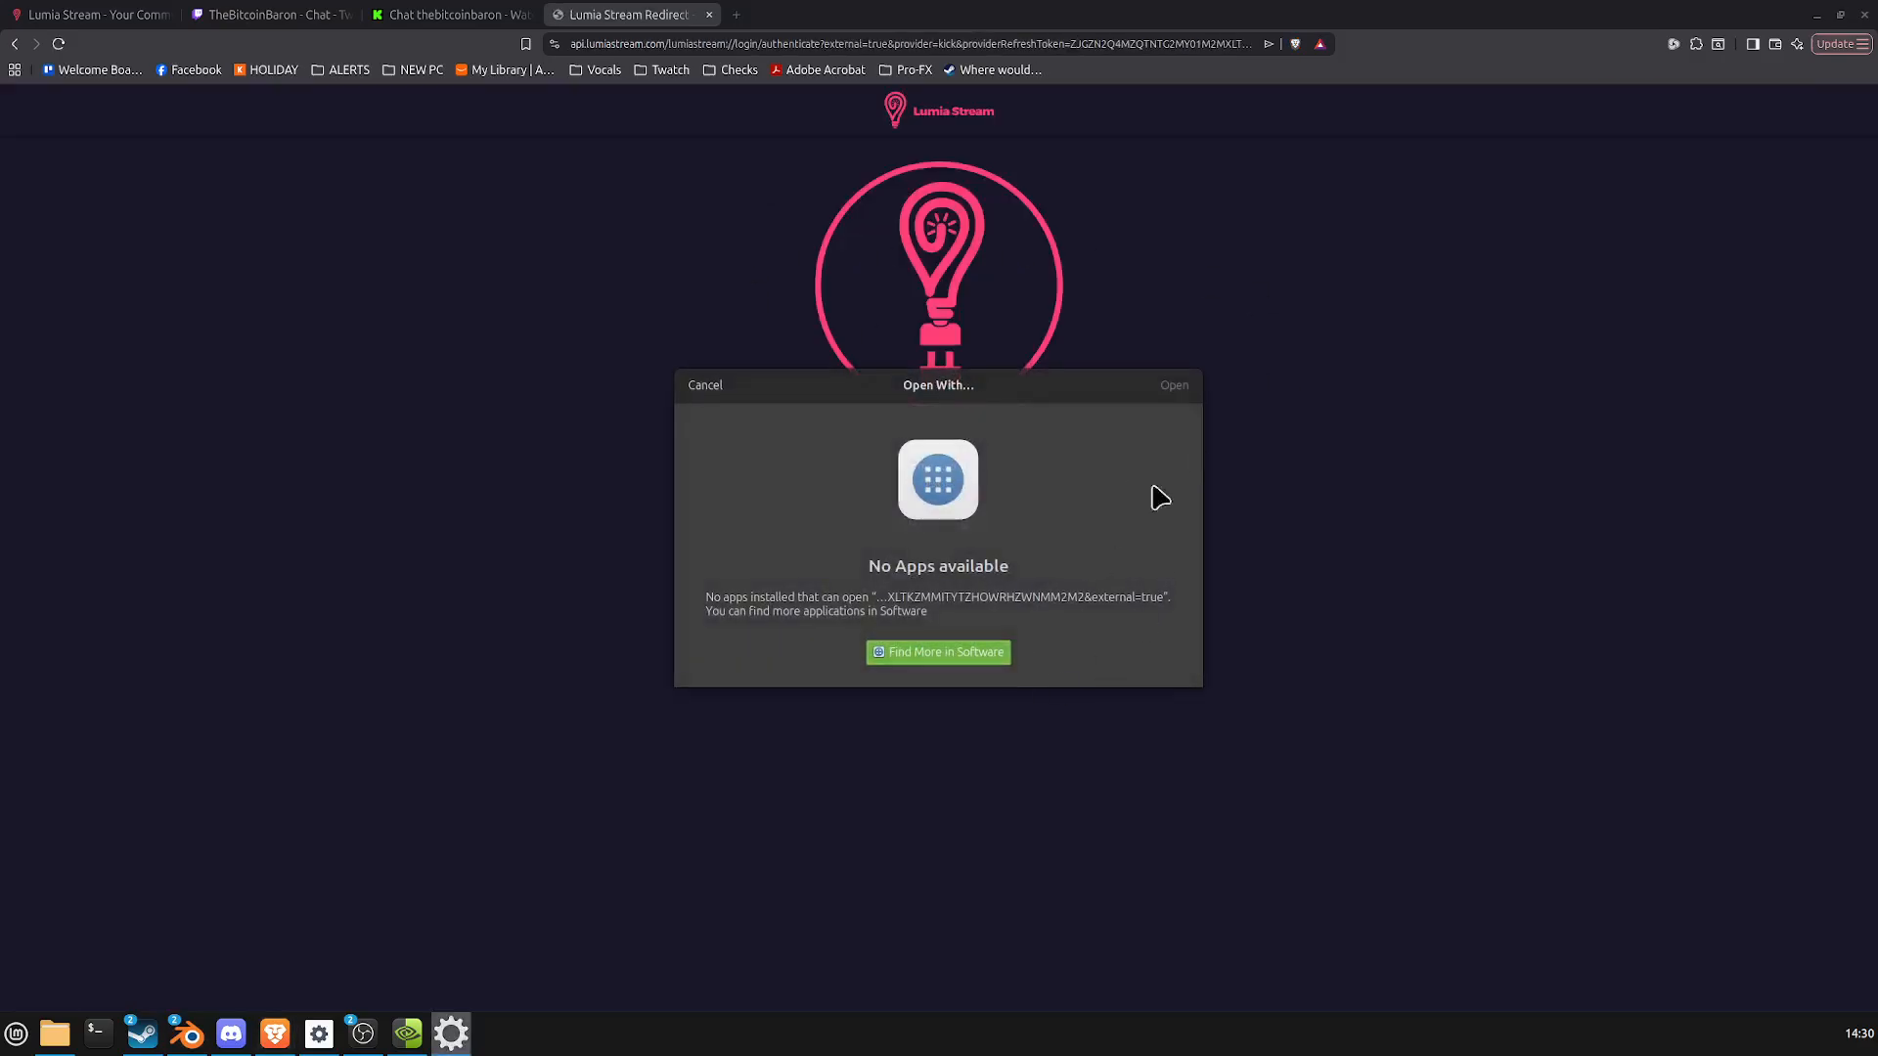
click(716, 387)
click(930, 540)
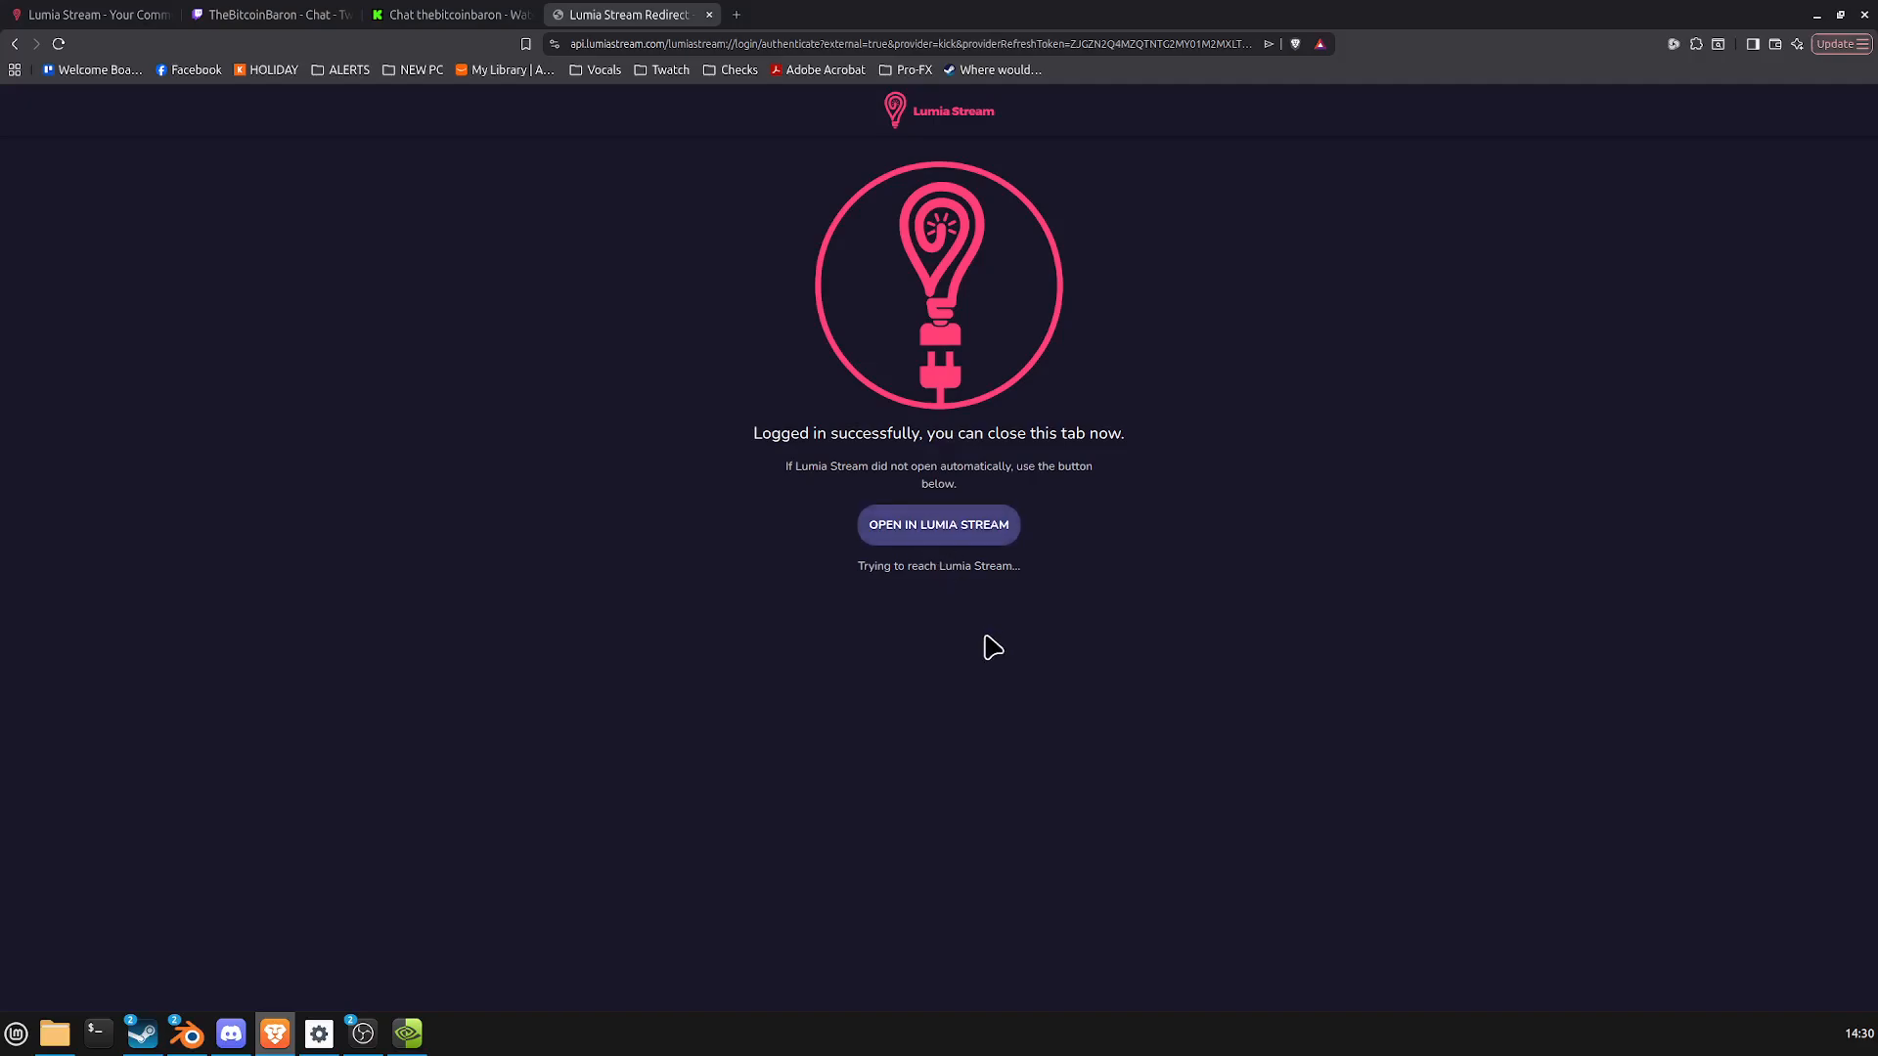
click(709, 15)
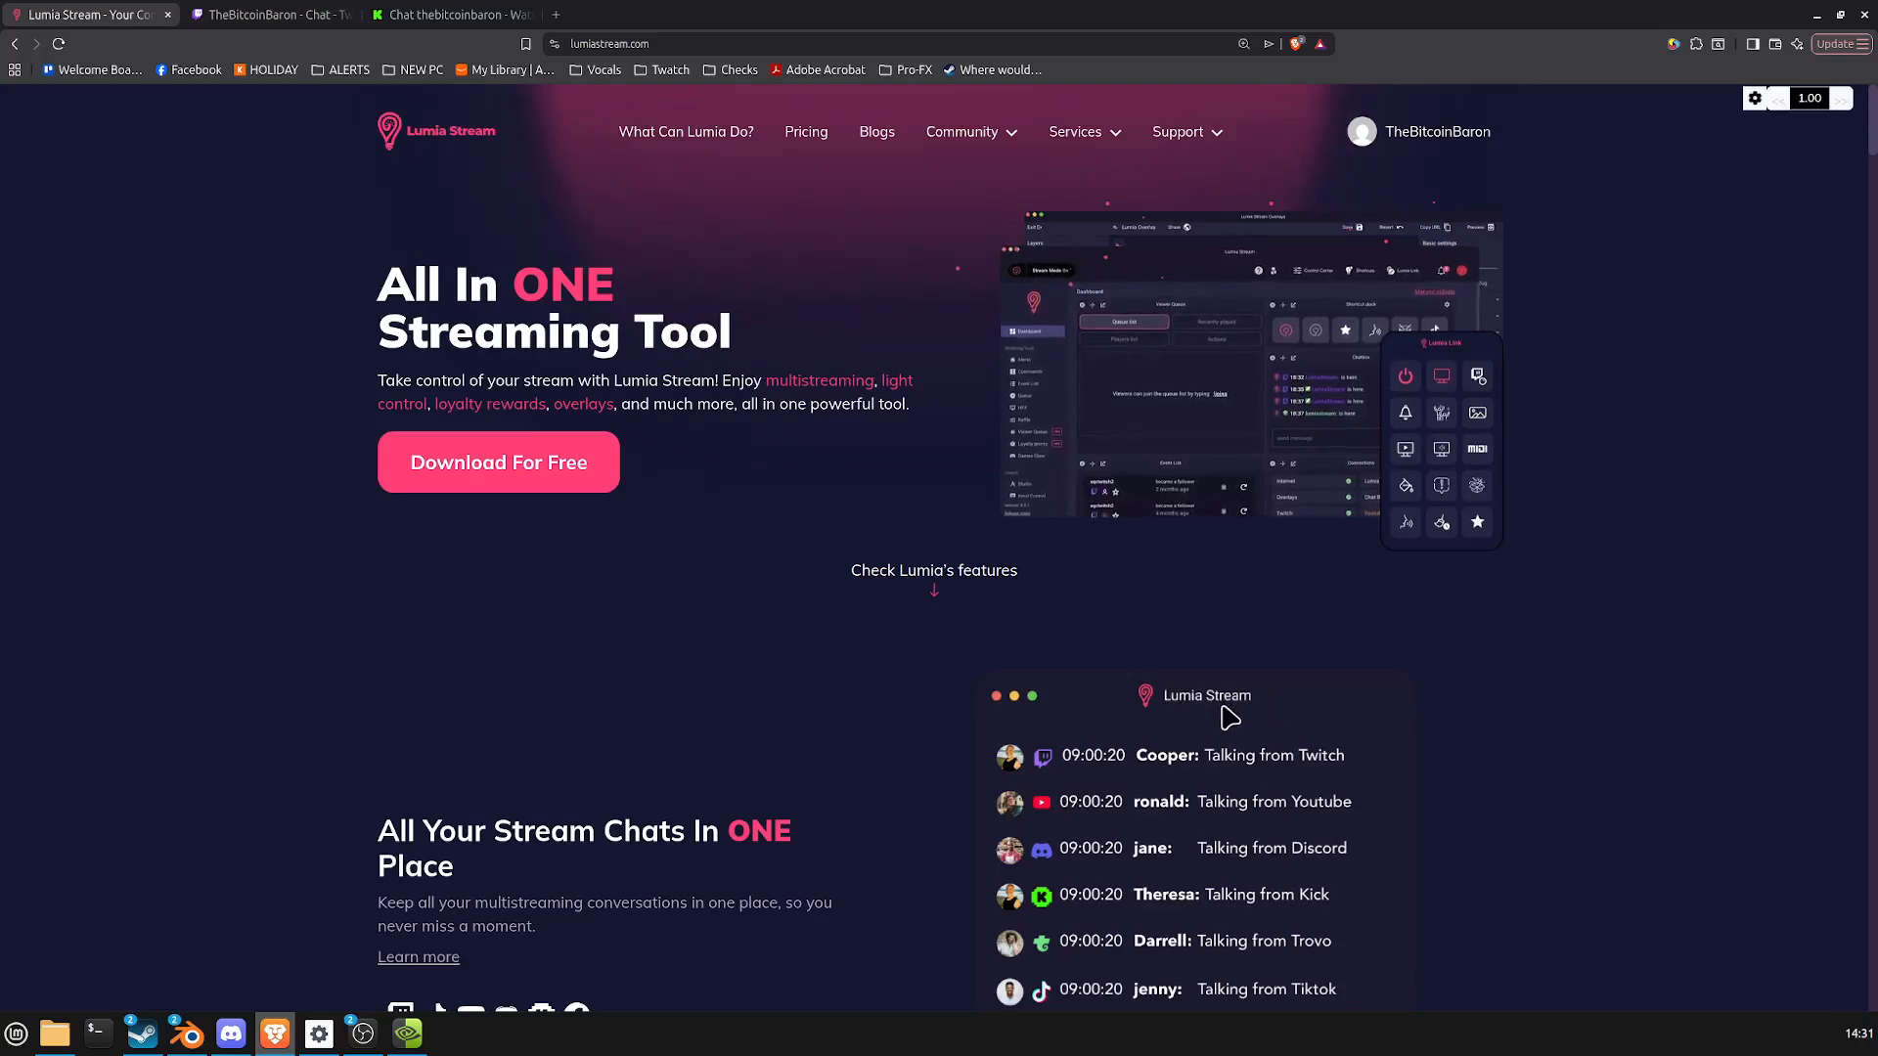
Close Lumia Stream's Kick connection dialog, go to the Overlays page, and bring OBS forward.
mouse_move(333, 1046)
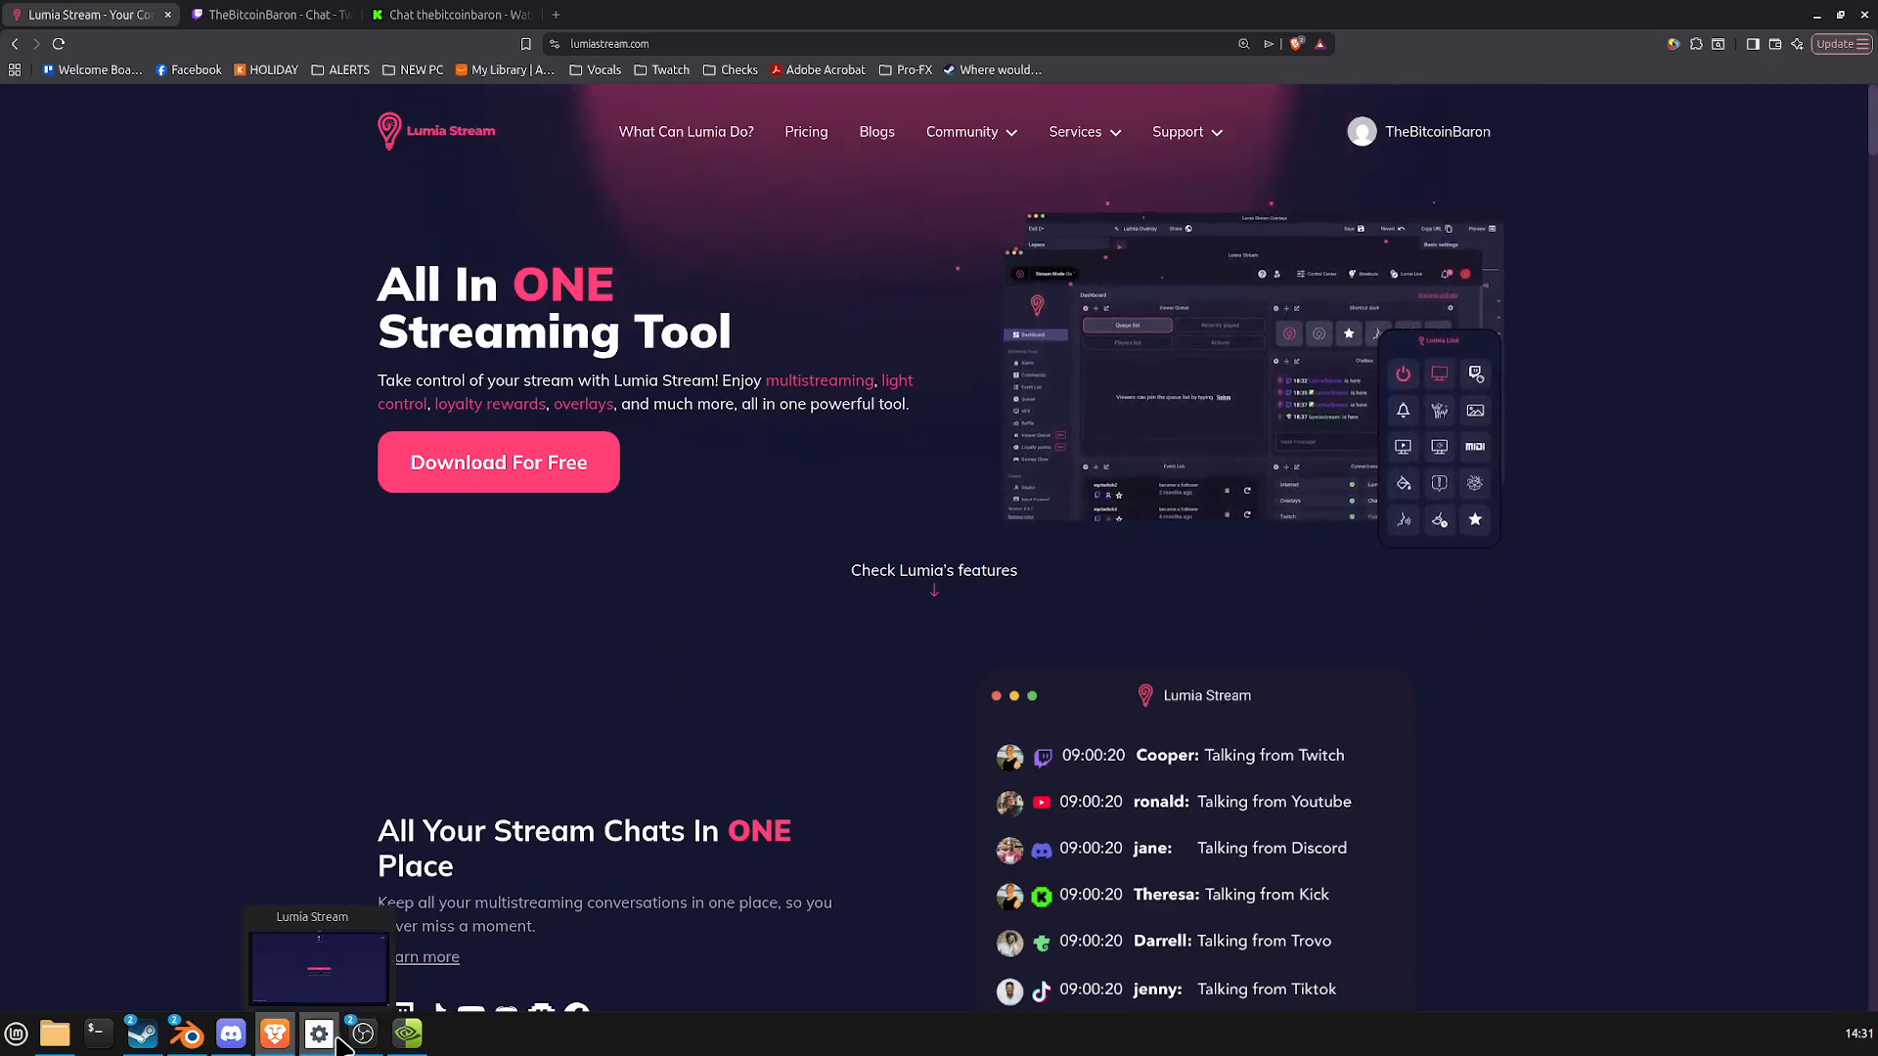
click(314, 983)
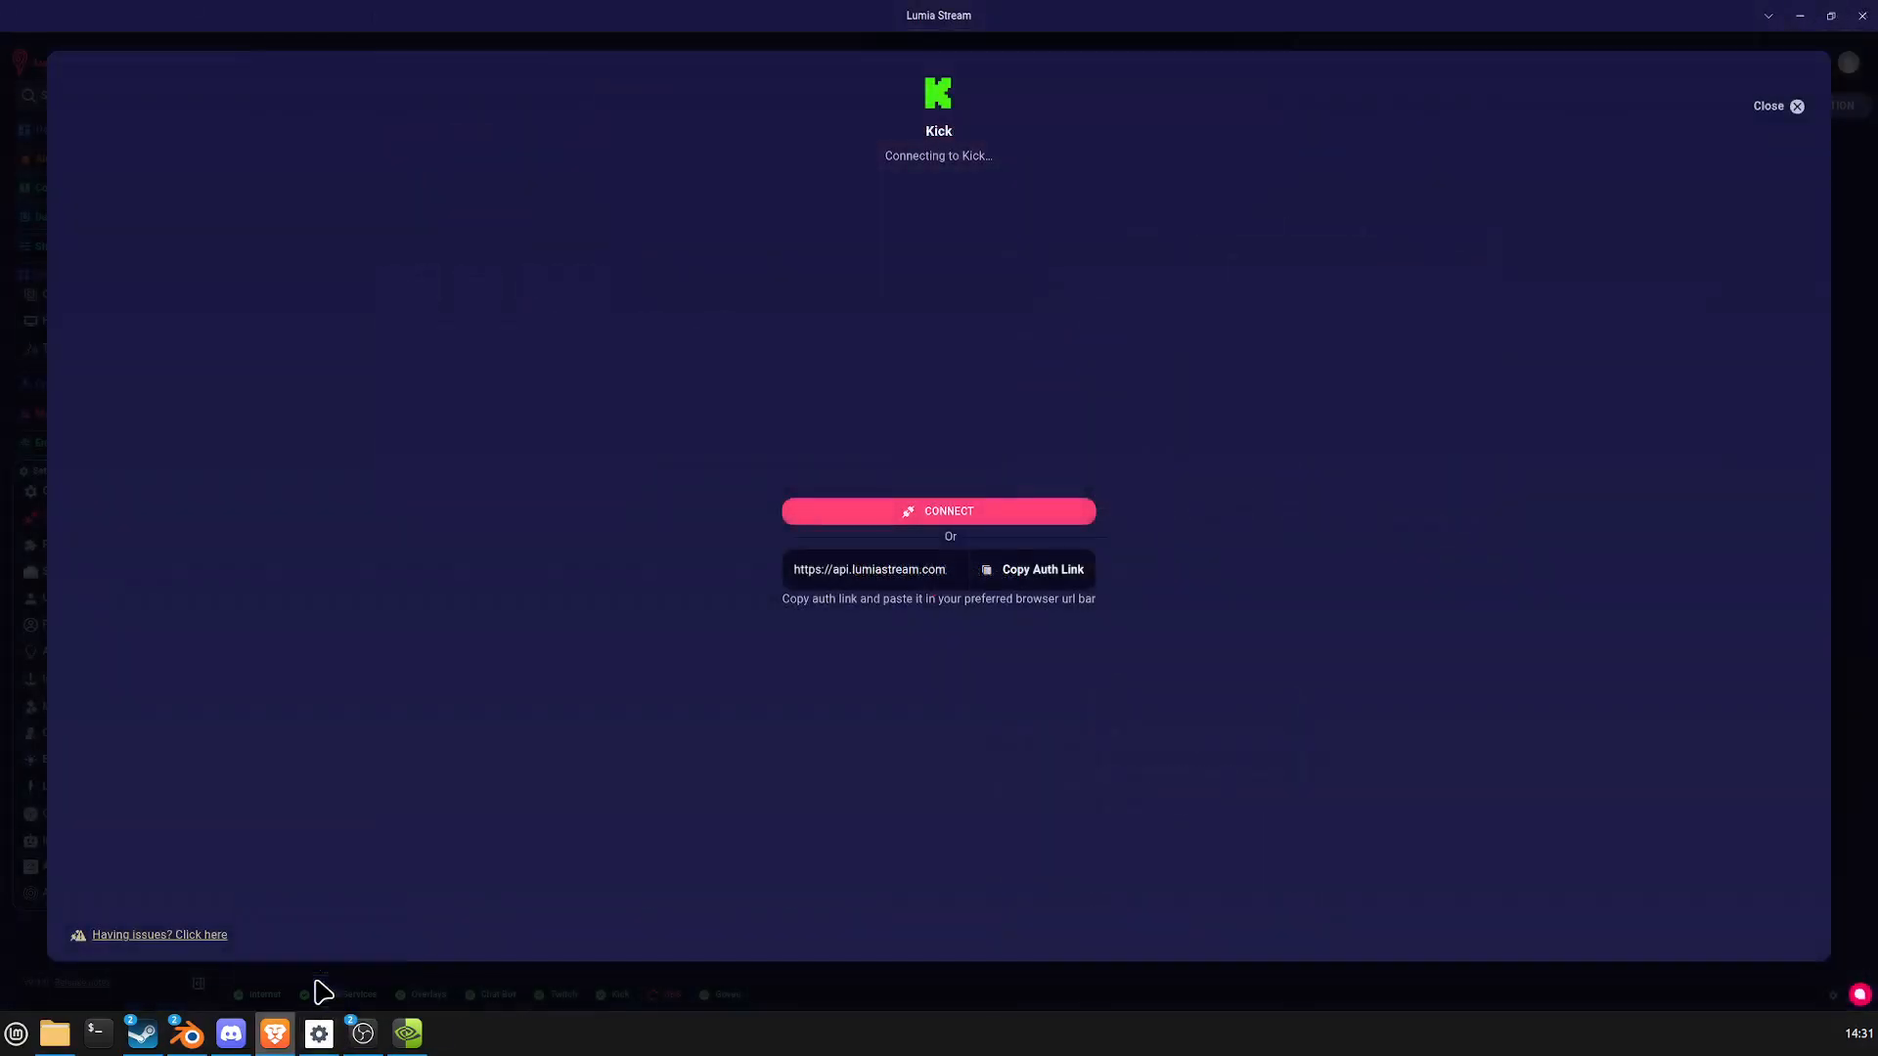
click(1797, 108)
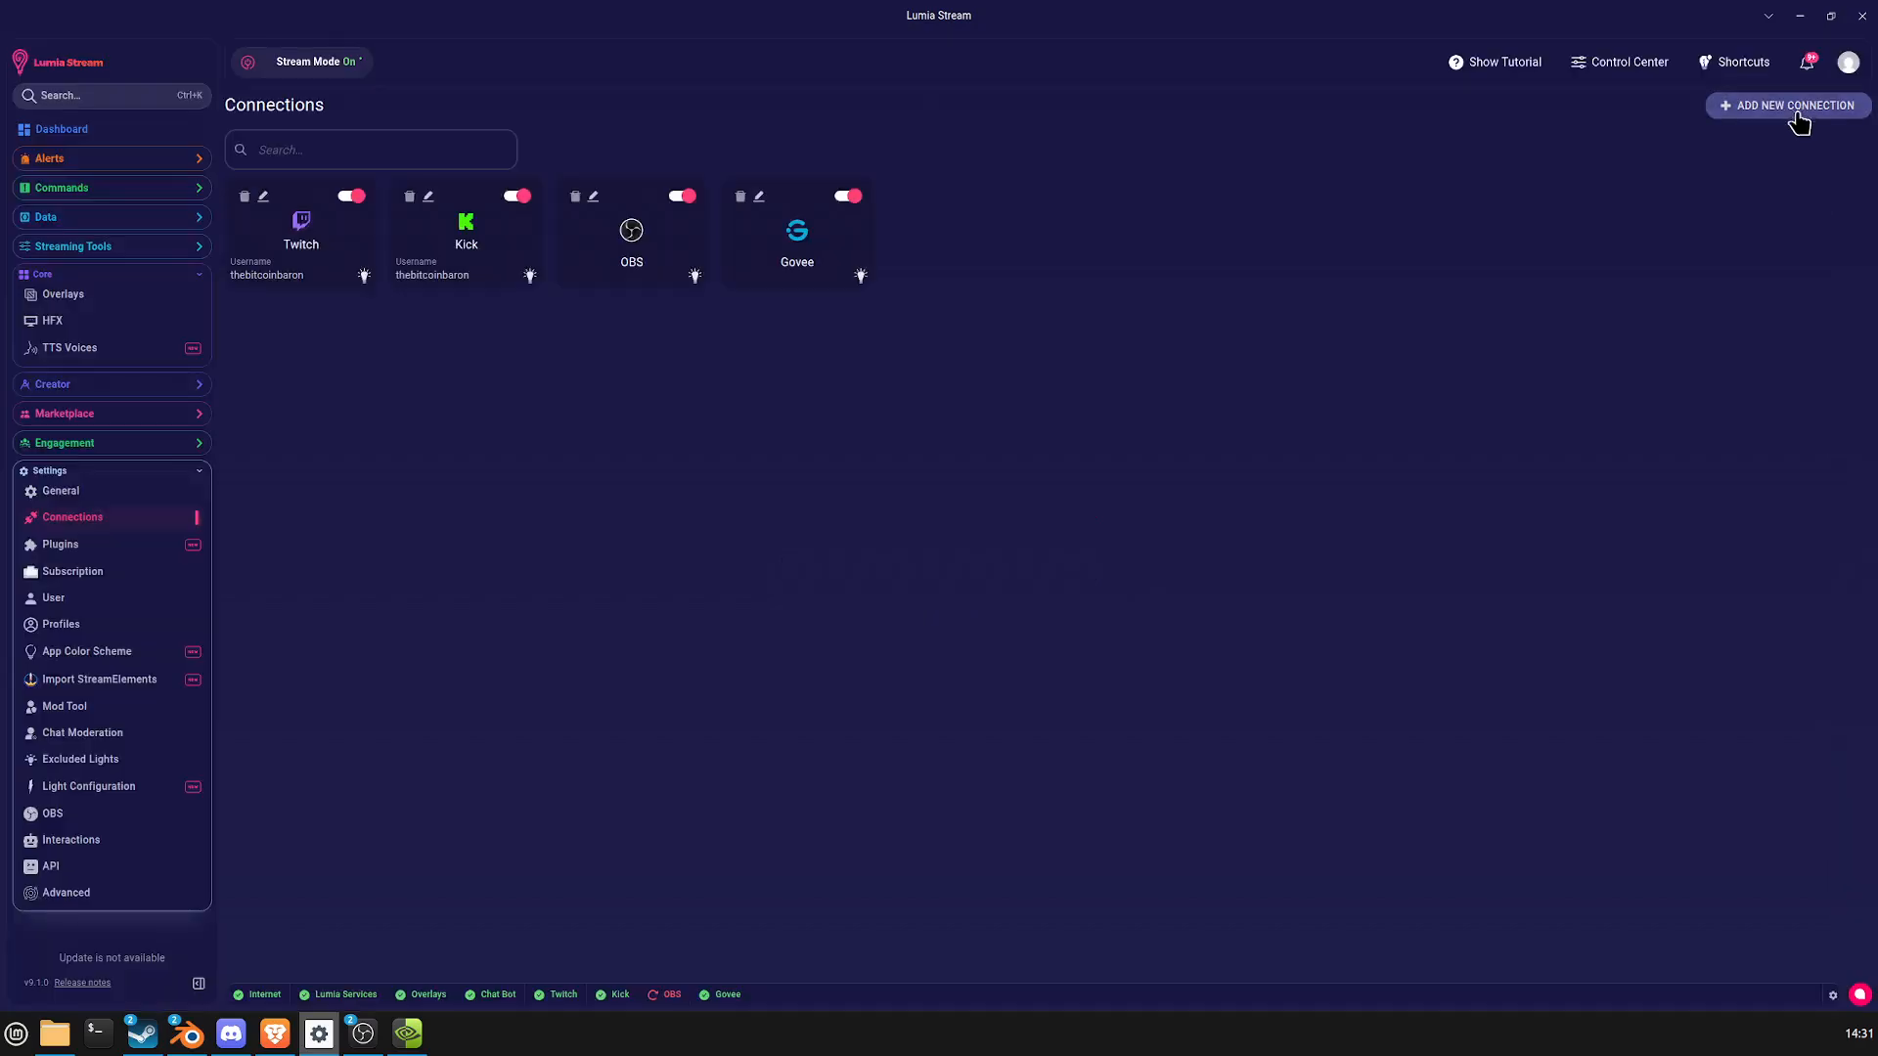
click(200, 477)
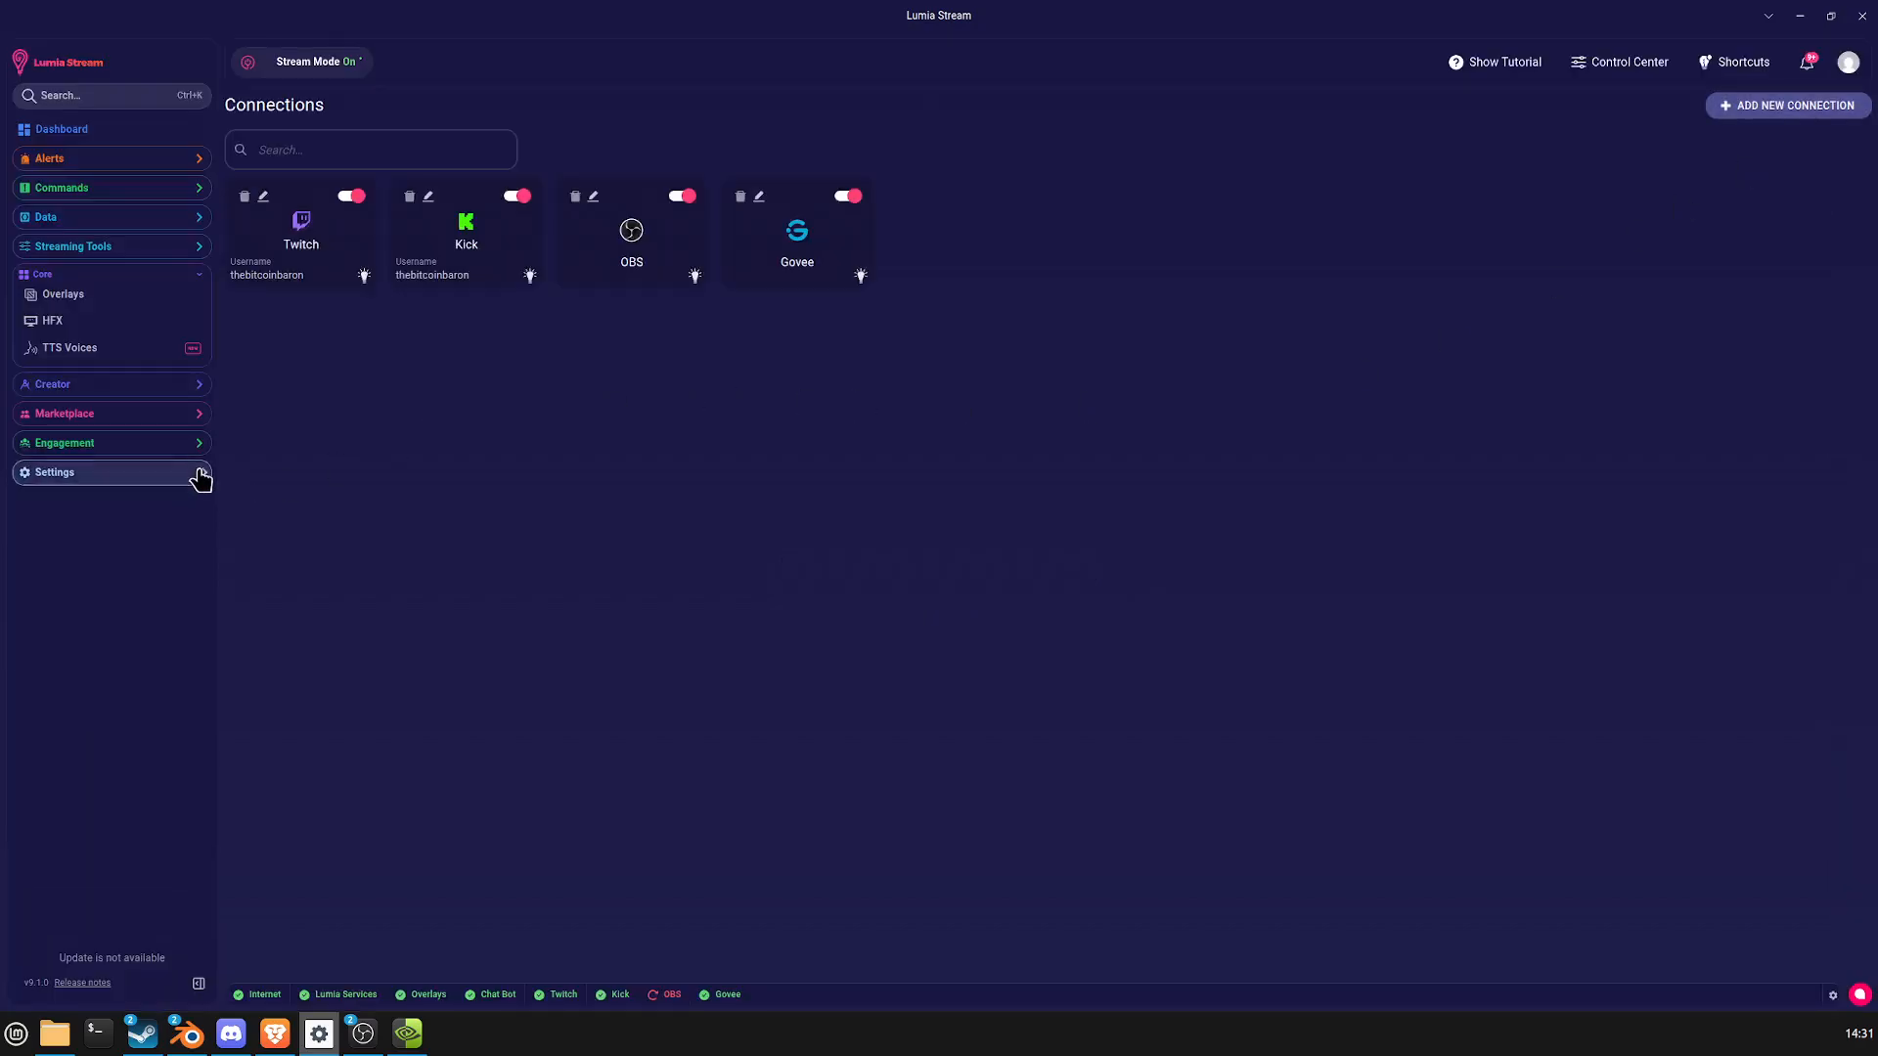
click(92, 301)
mouse_move(363, 1031)
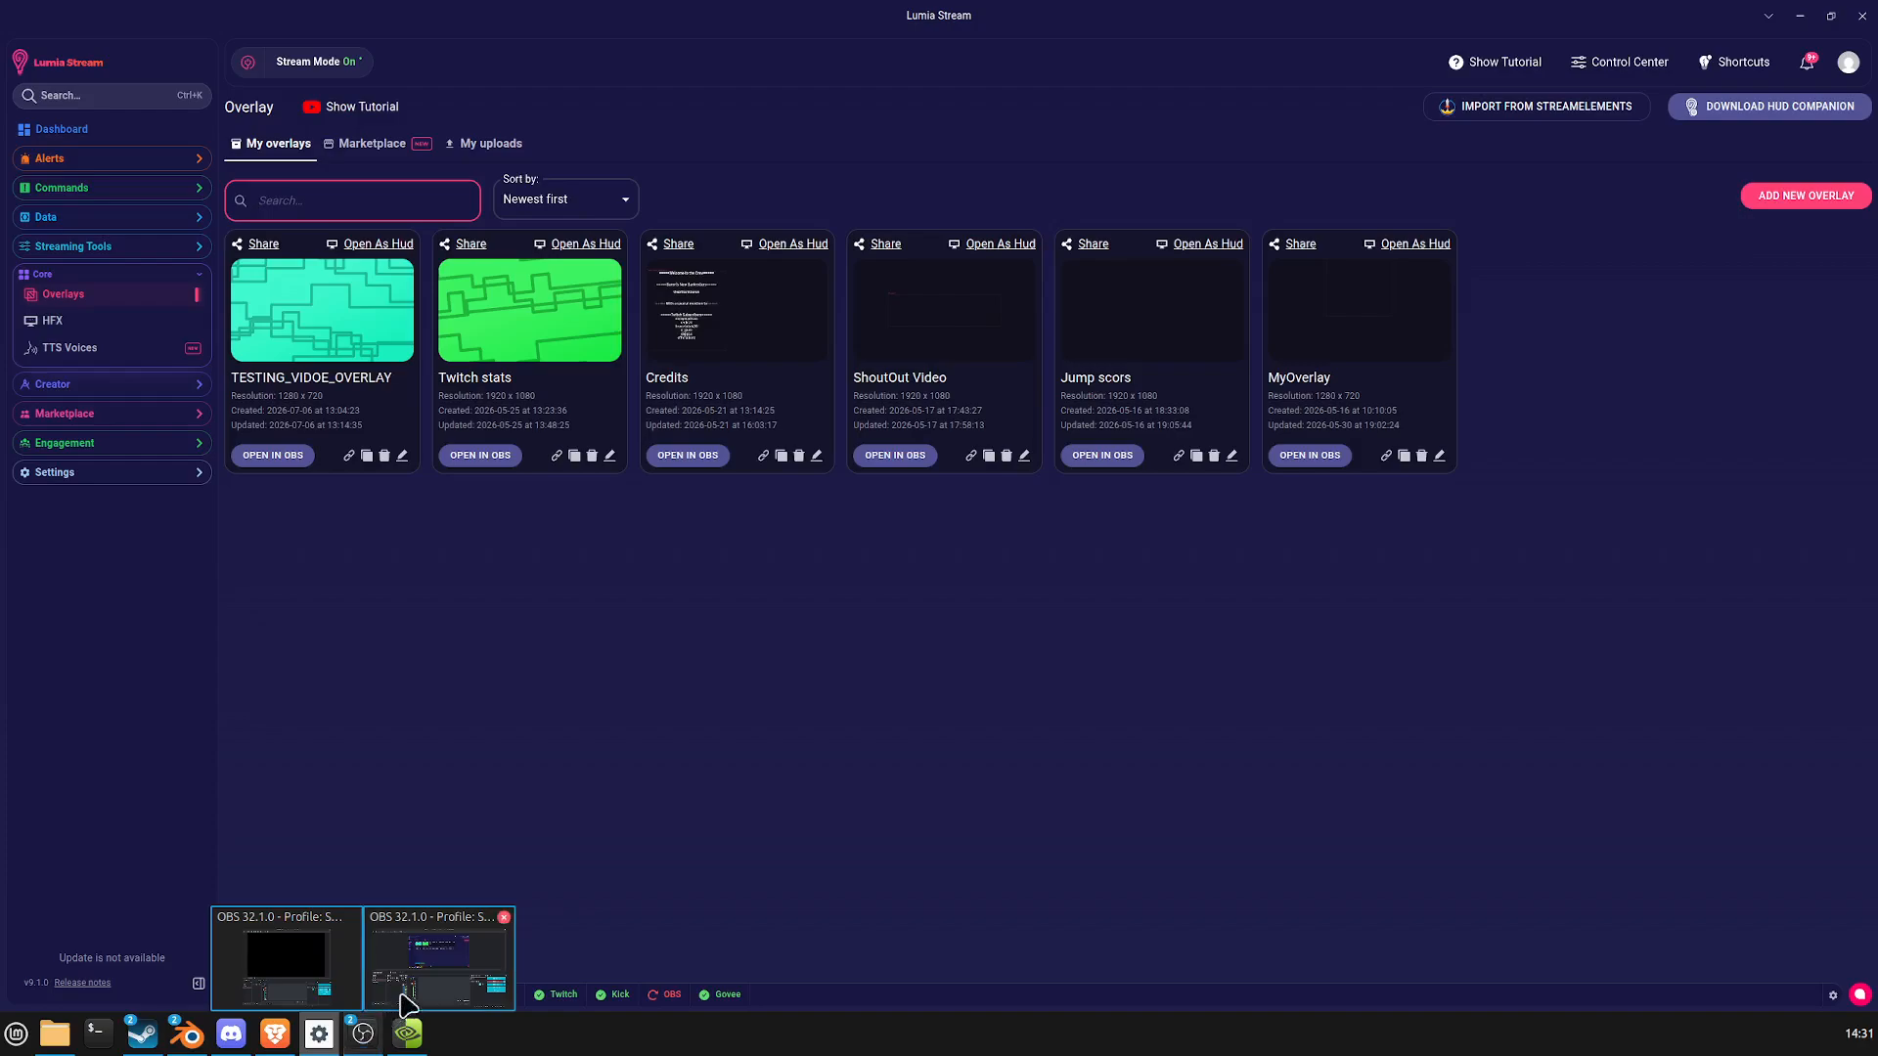
click(424, 978)
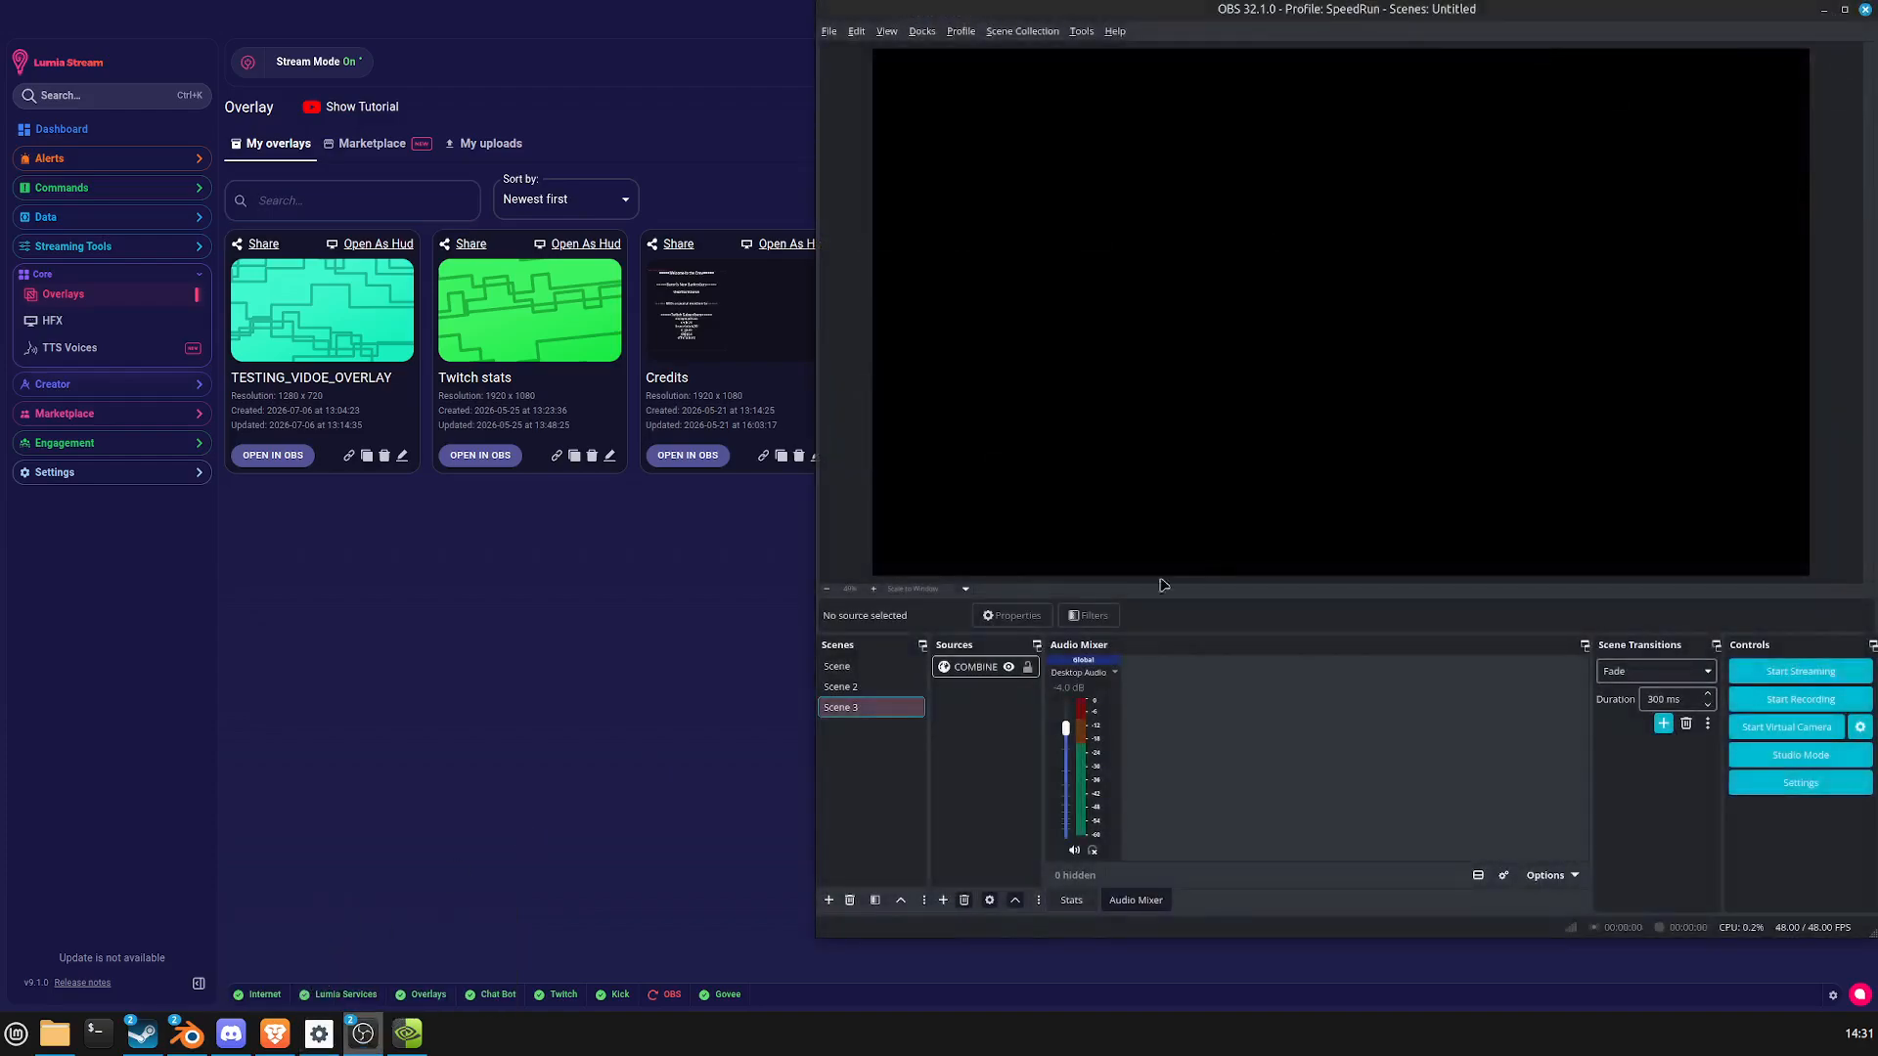
Remove the COMBINED_CHAT source from Scene 3.
click(975, 673)
right_click(965, 671)
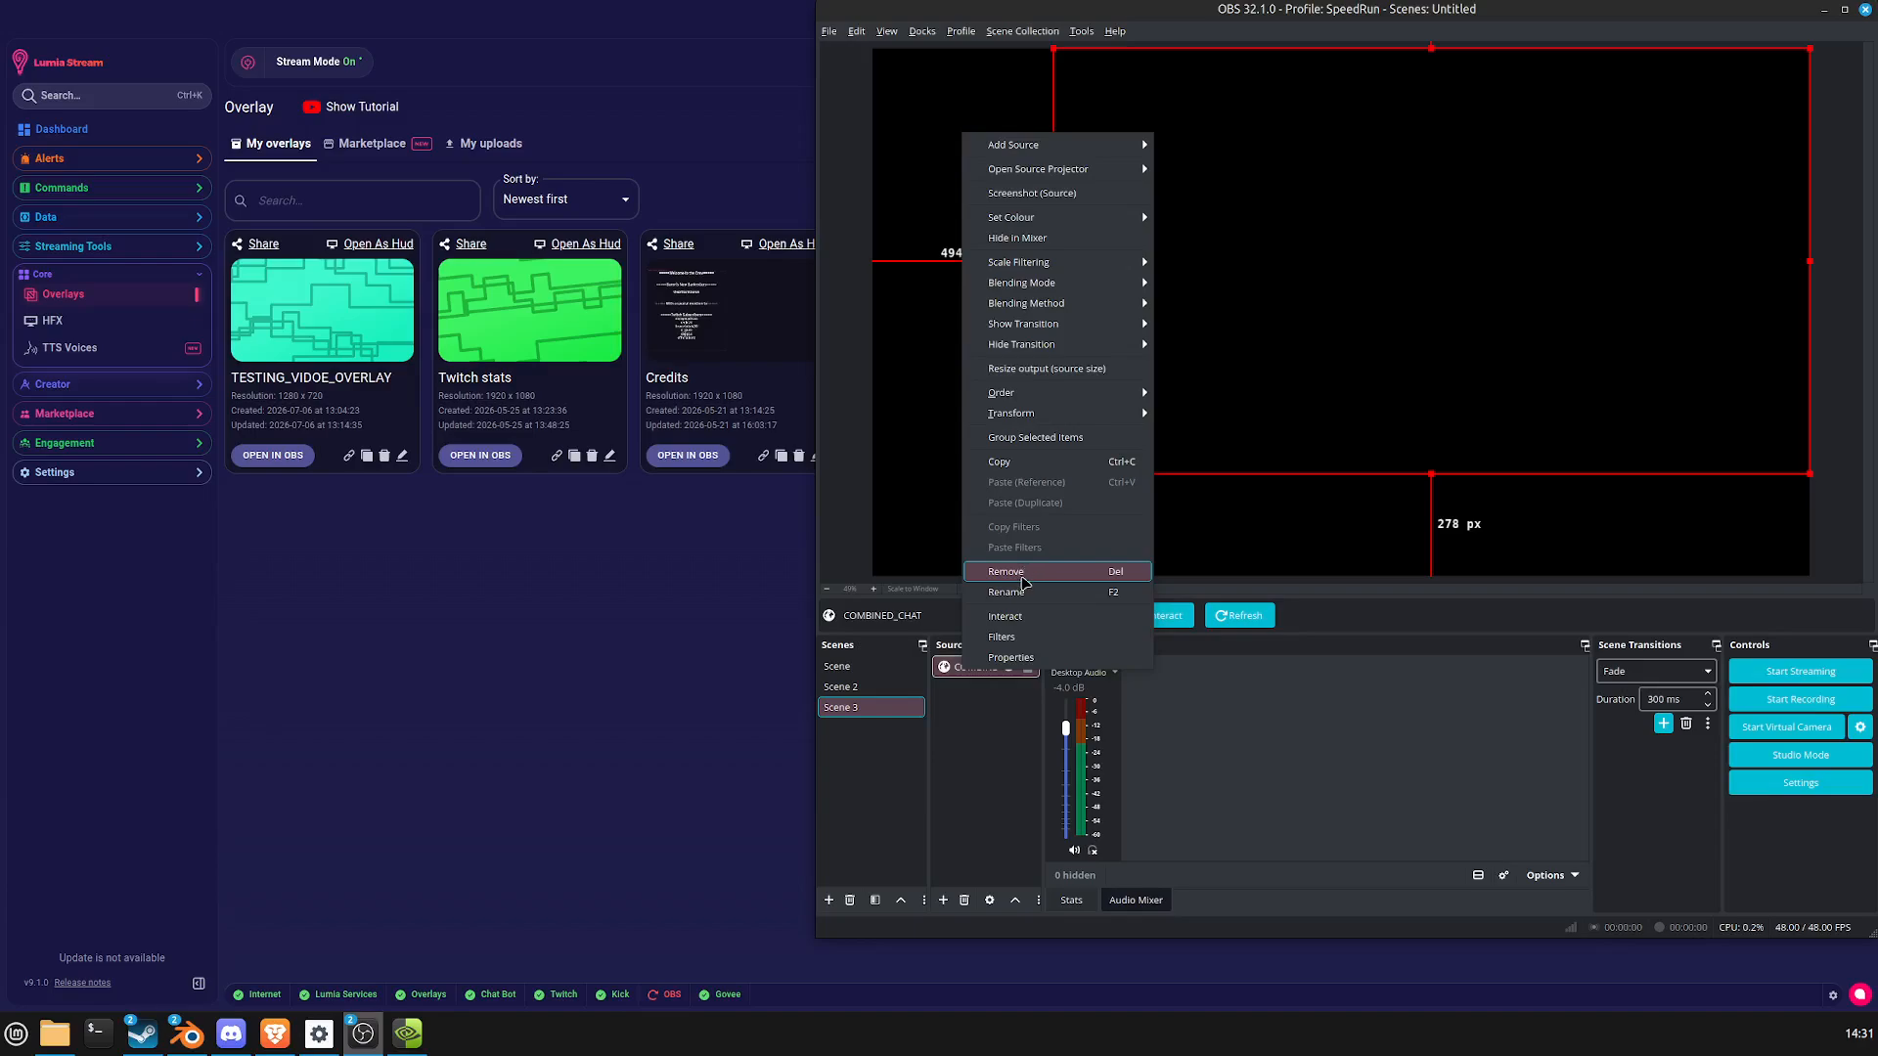
click(1022, 578)
click(1455, 473)
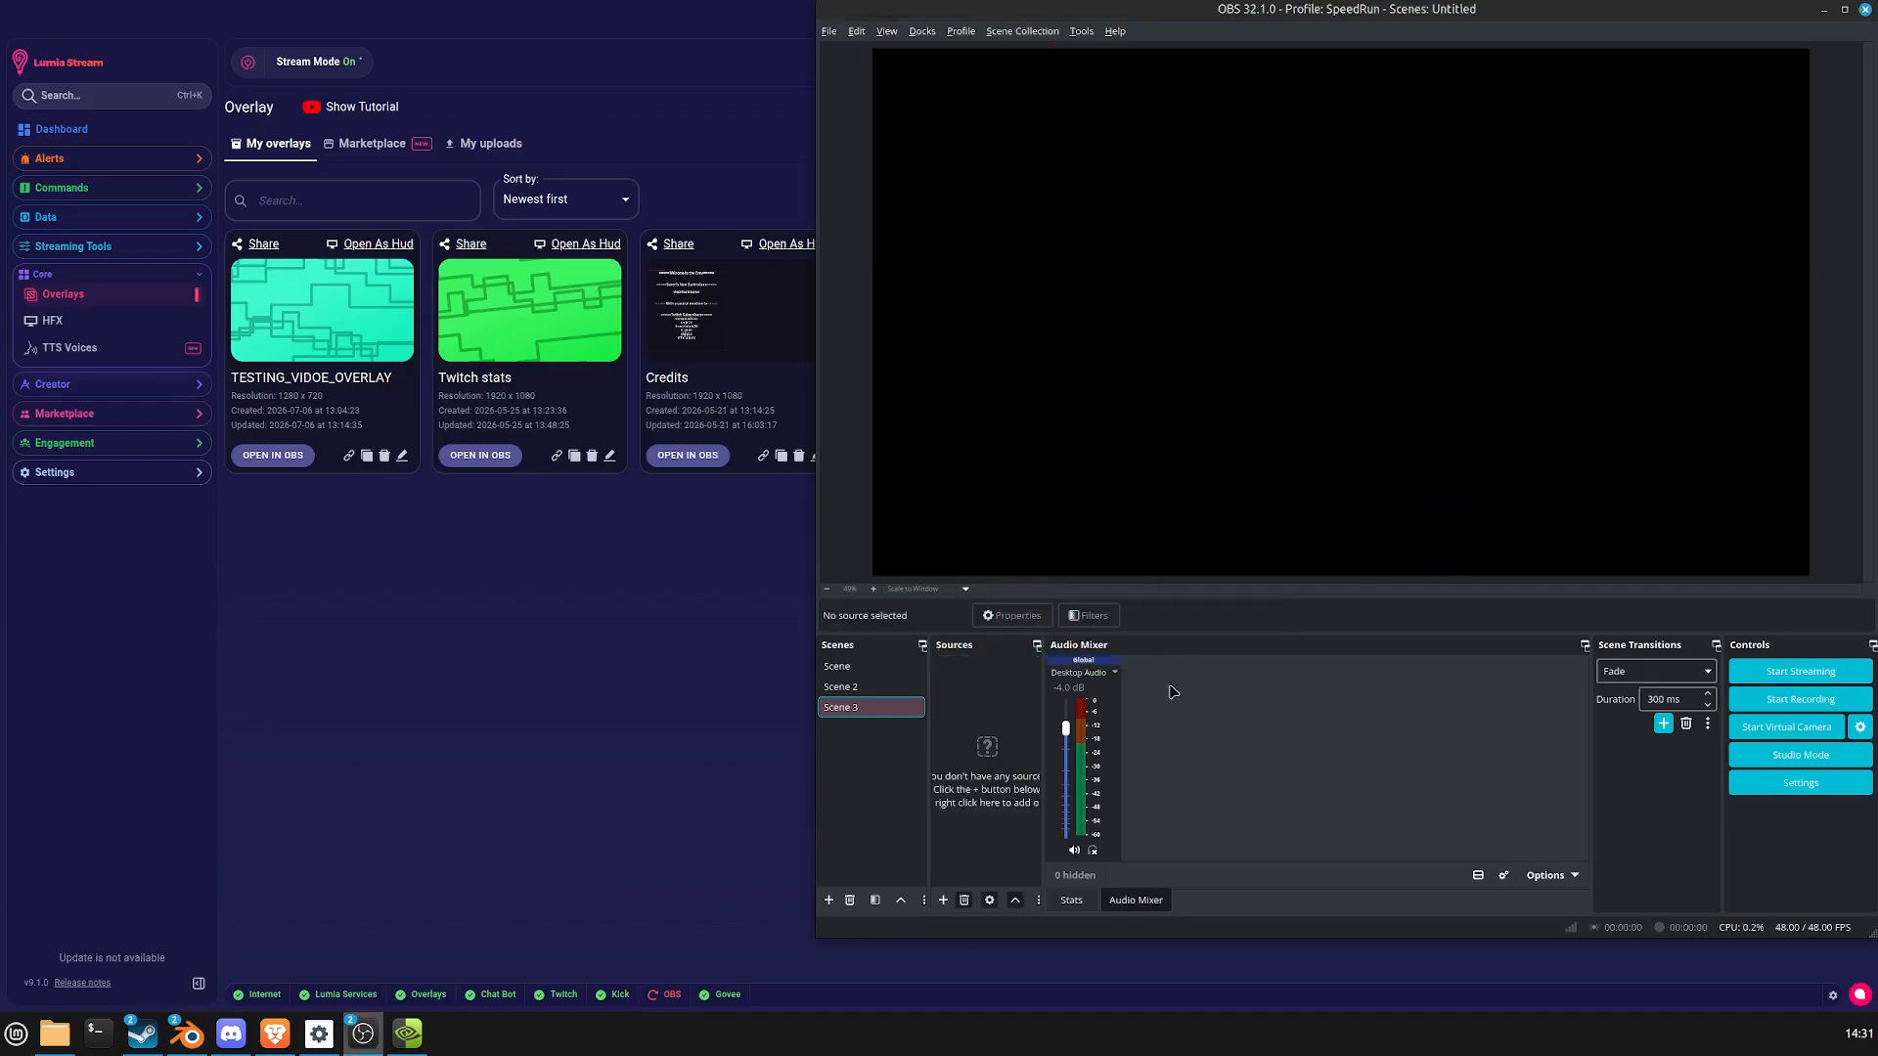
Rename Scene 3 to ChatOverlay and Scene 2 to MAIN.
click(880, 669)
click(866, 709)
right_click(867, 712)
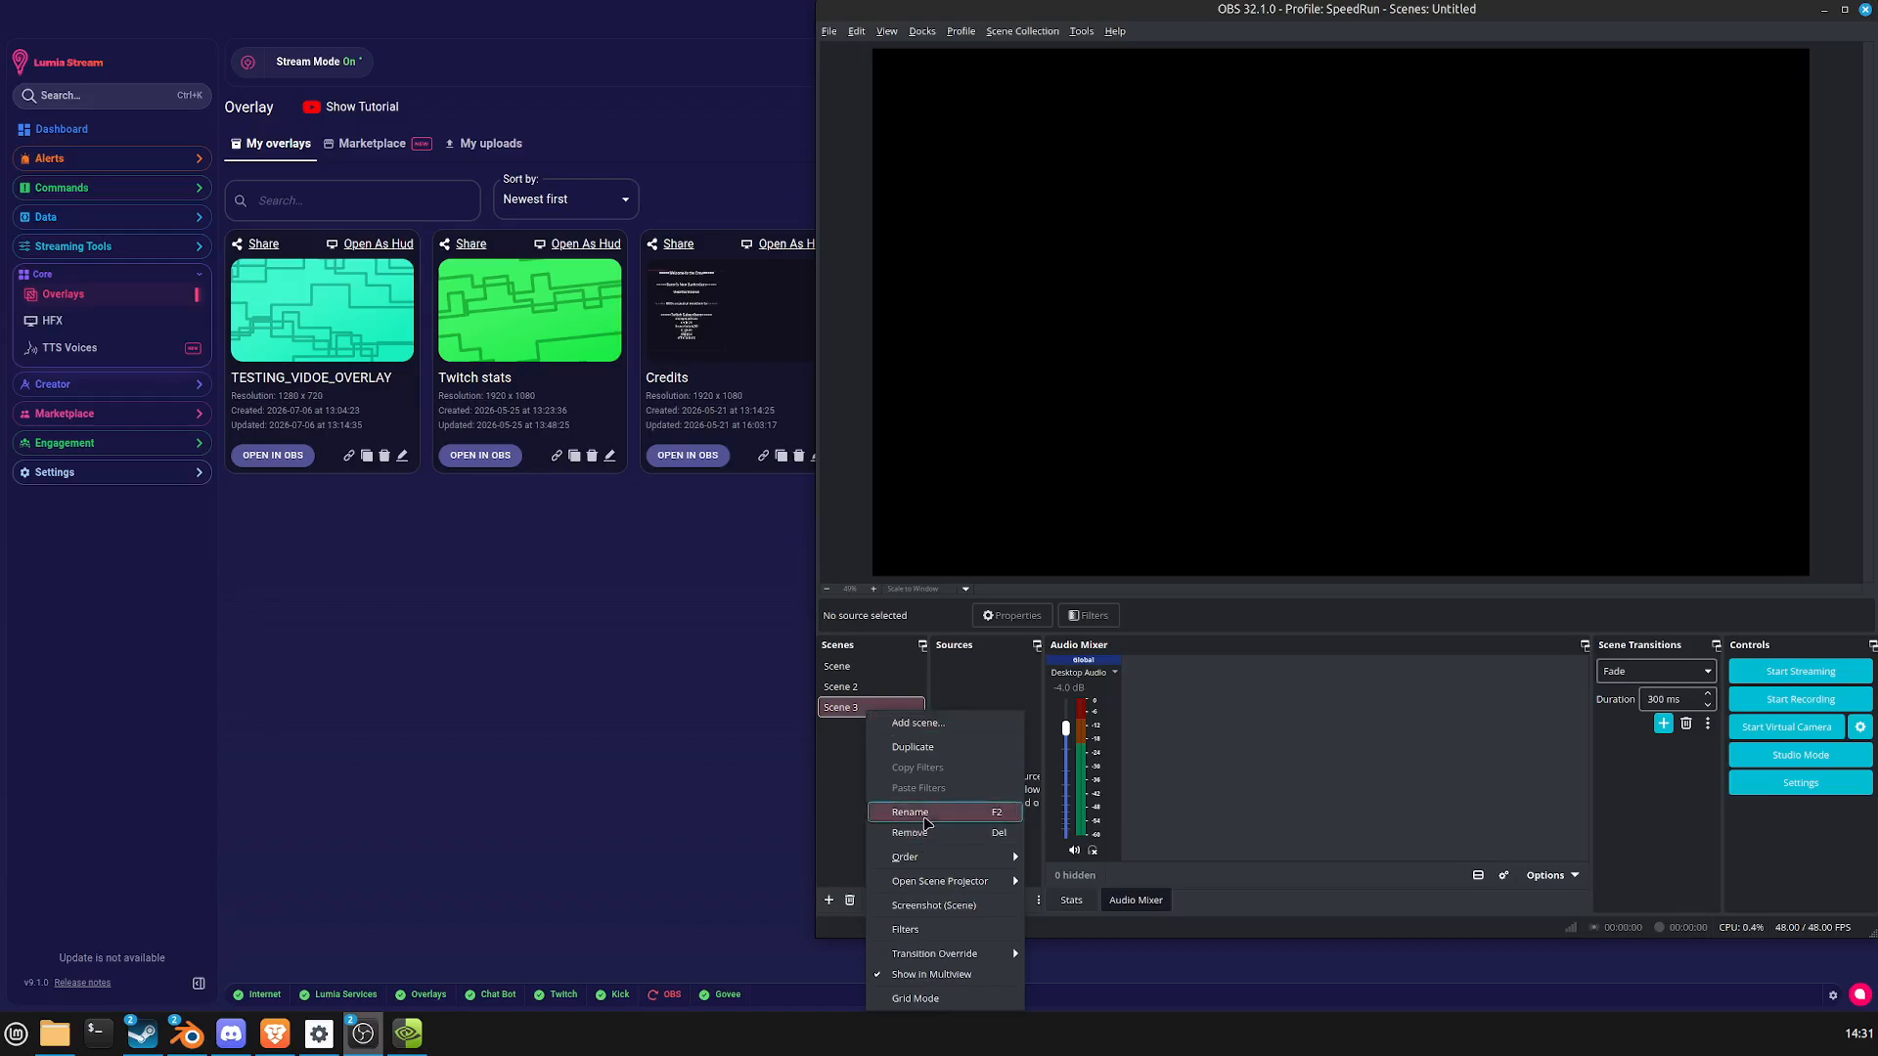
click(920, 813)
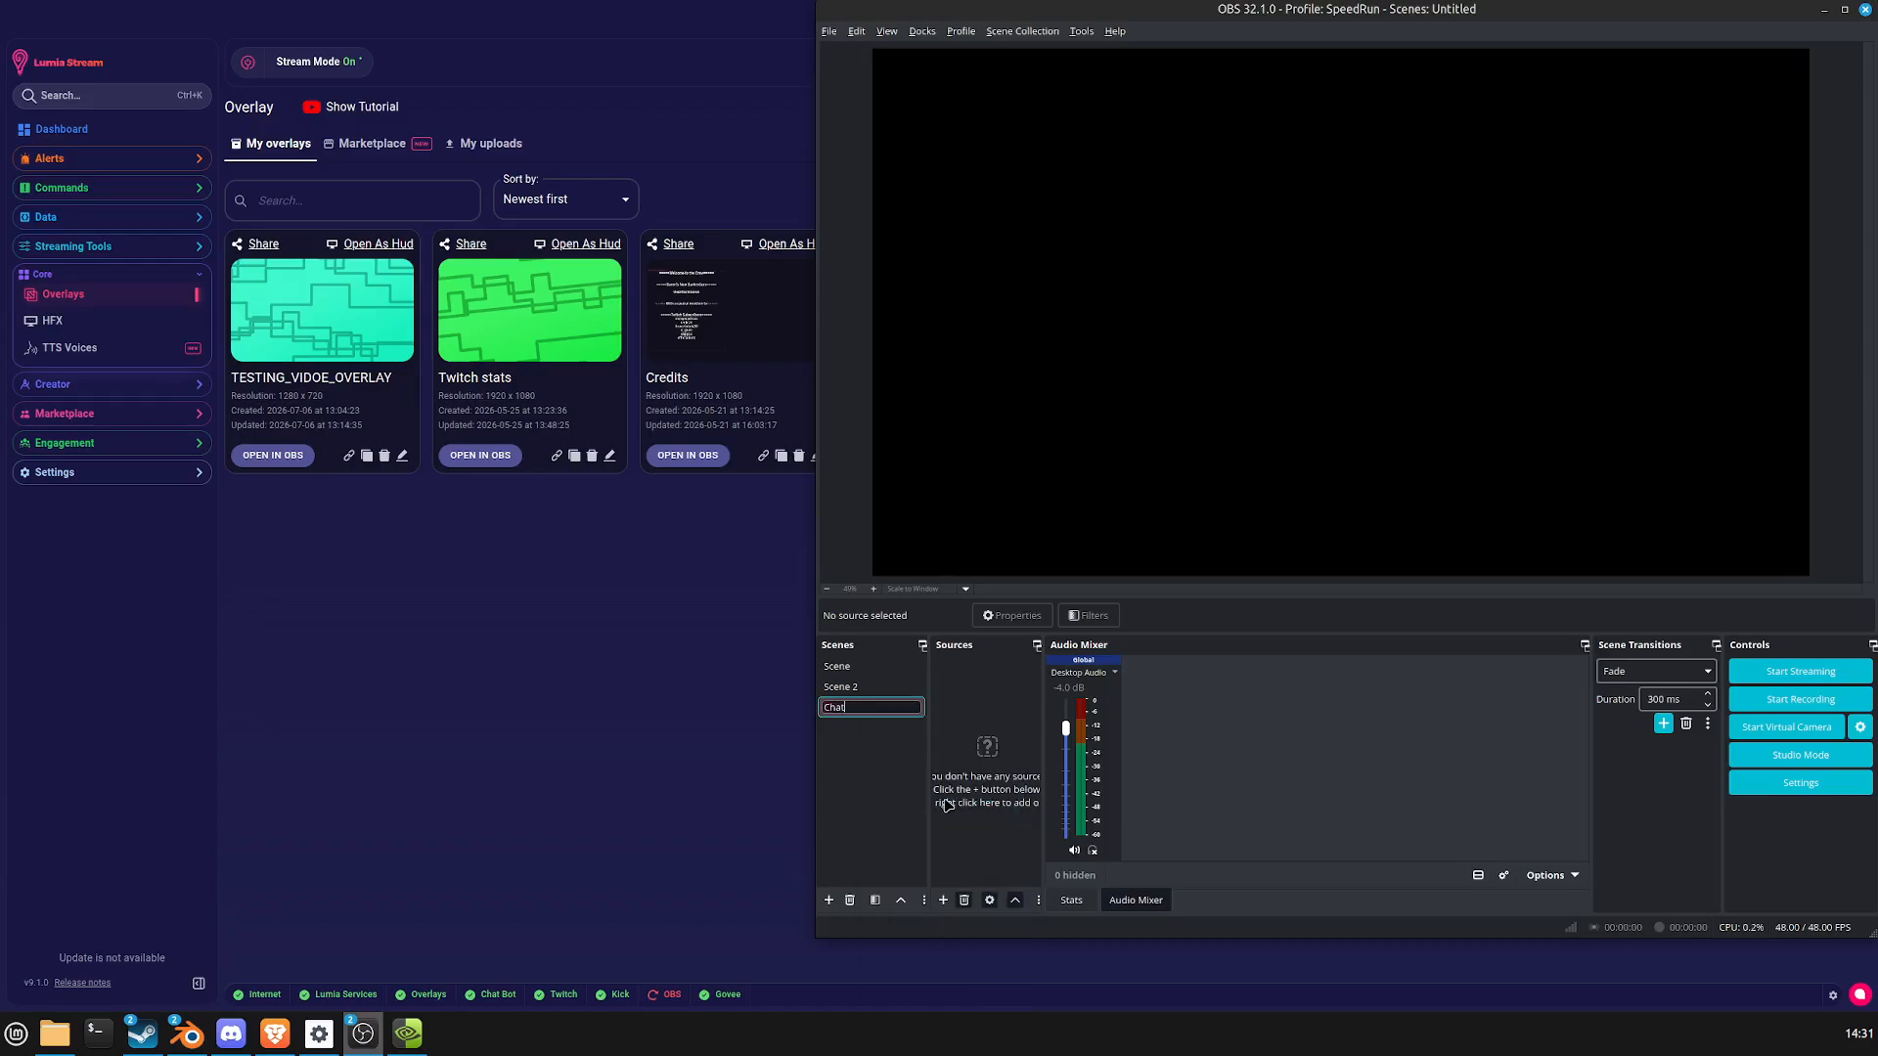
text(ChatOverlay)
key(Return)
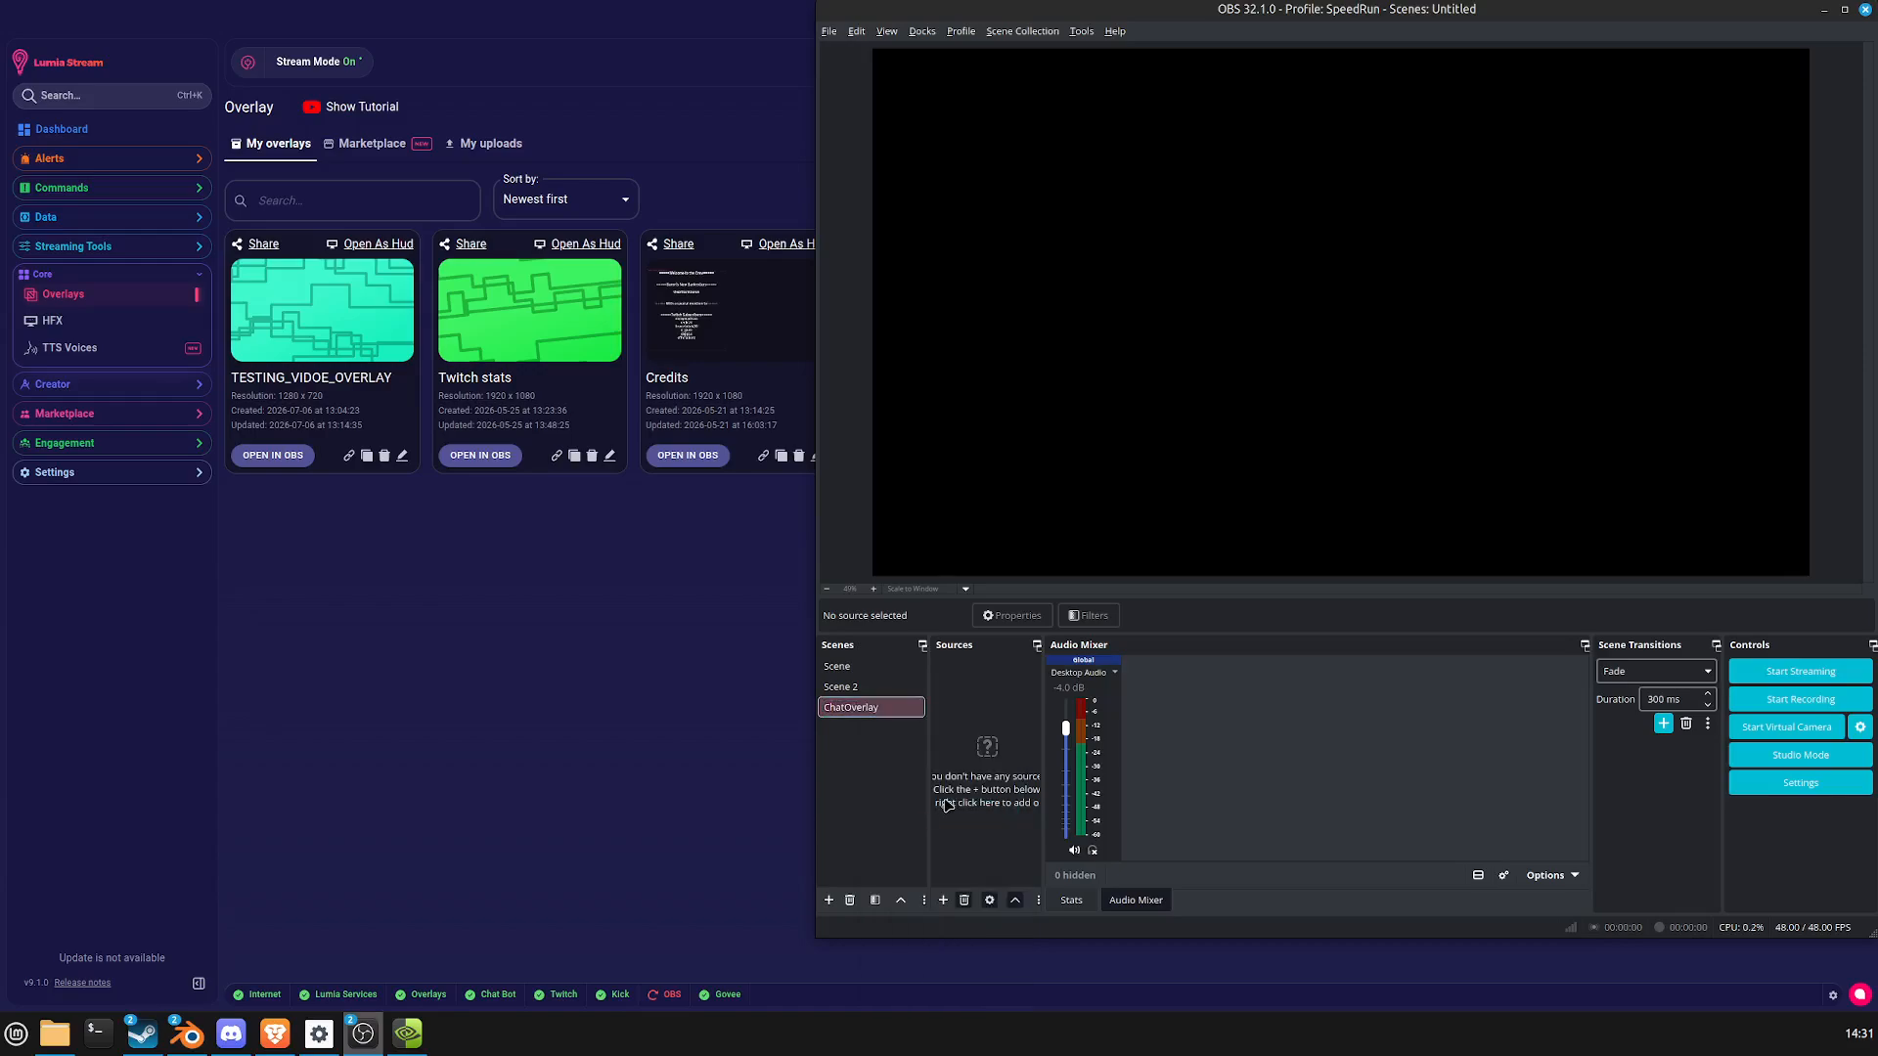
click(879, 689)
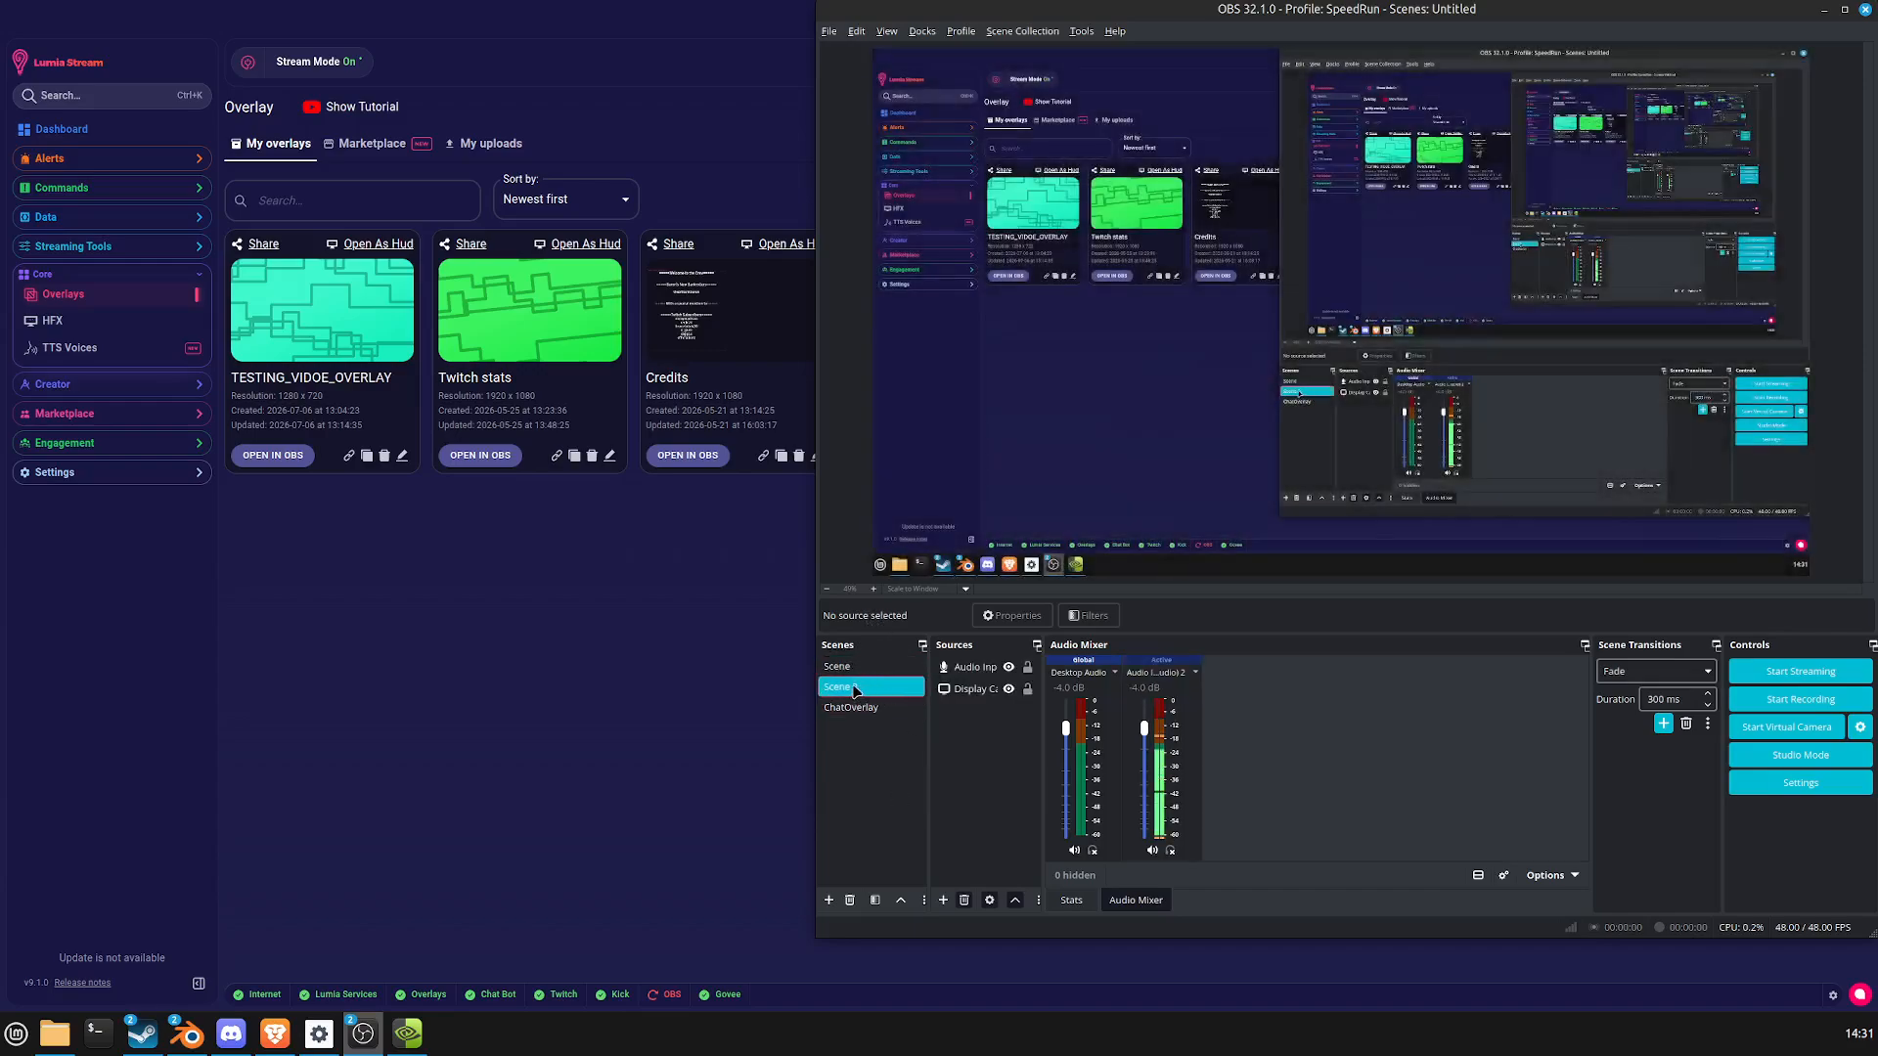
right_click(854, 691)
click(953, 784)
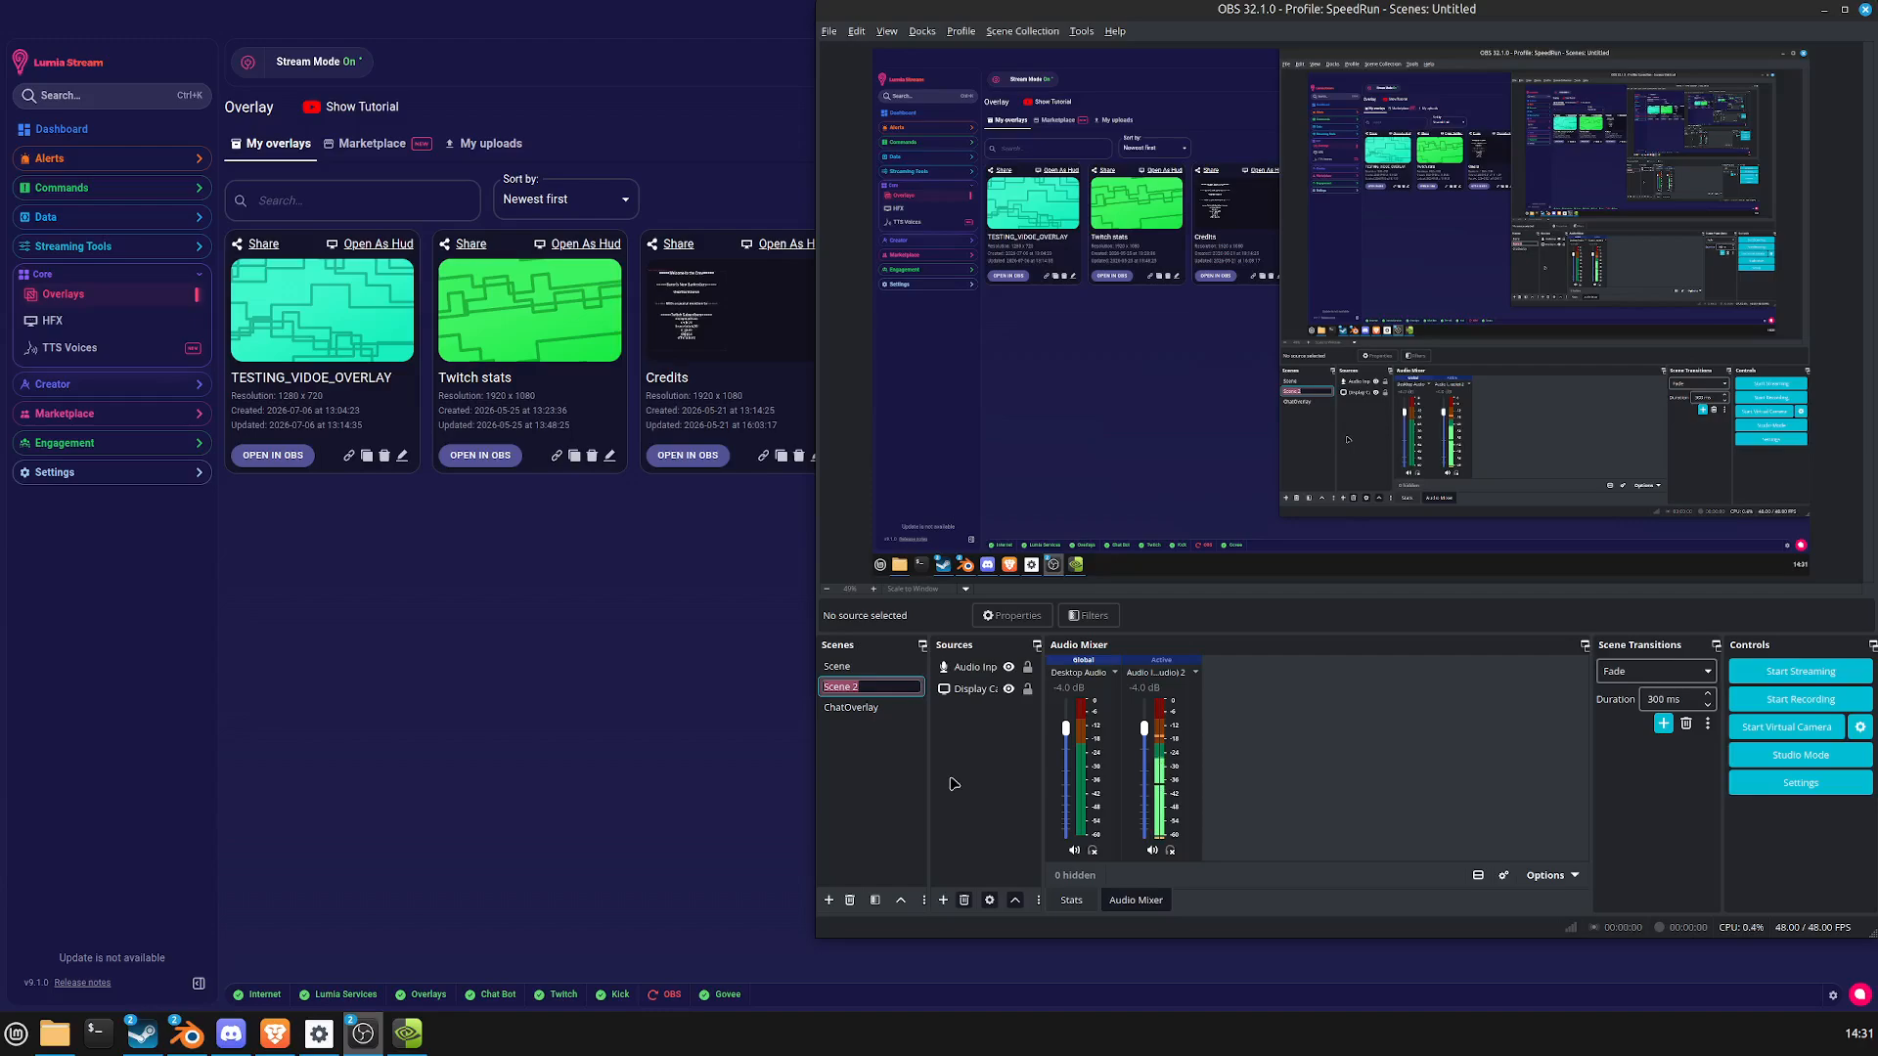
key(Return)
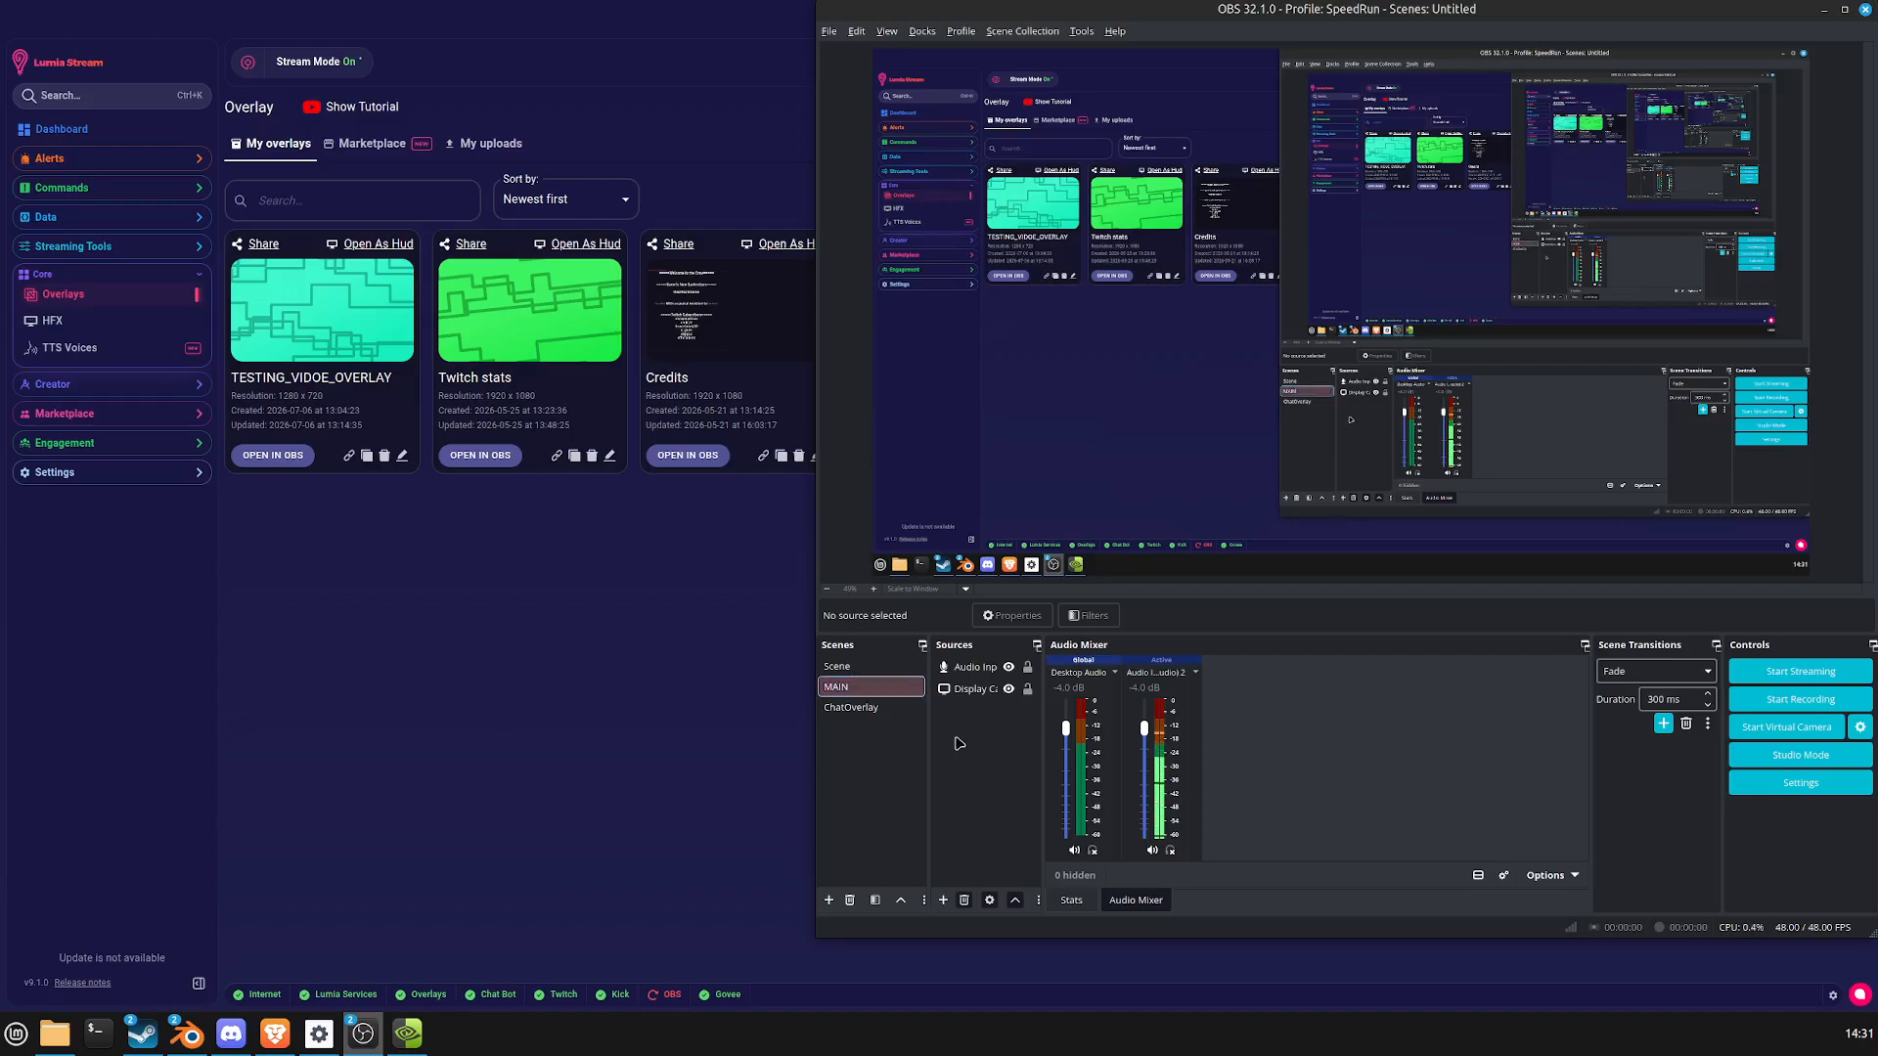
Switch back and forth between the empty ChatOverlay scene and MAIN to compare them.
click(942, 902)
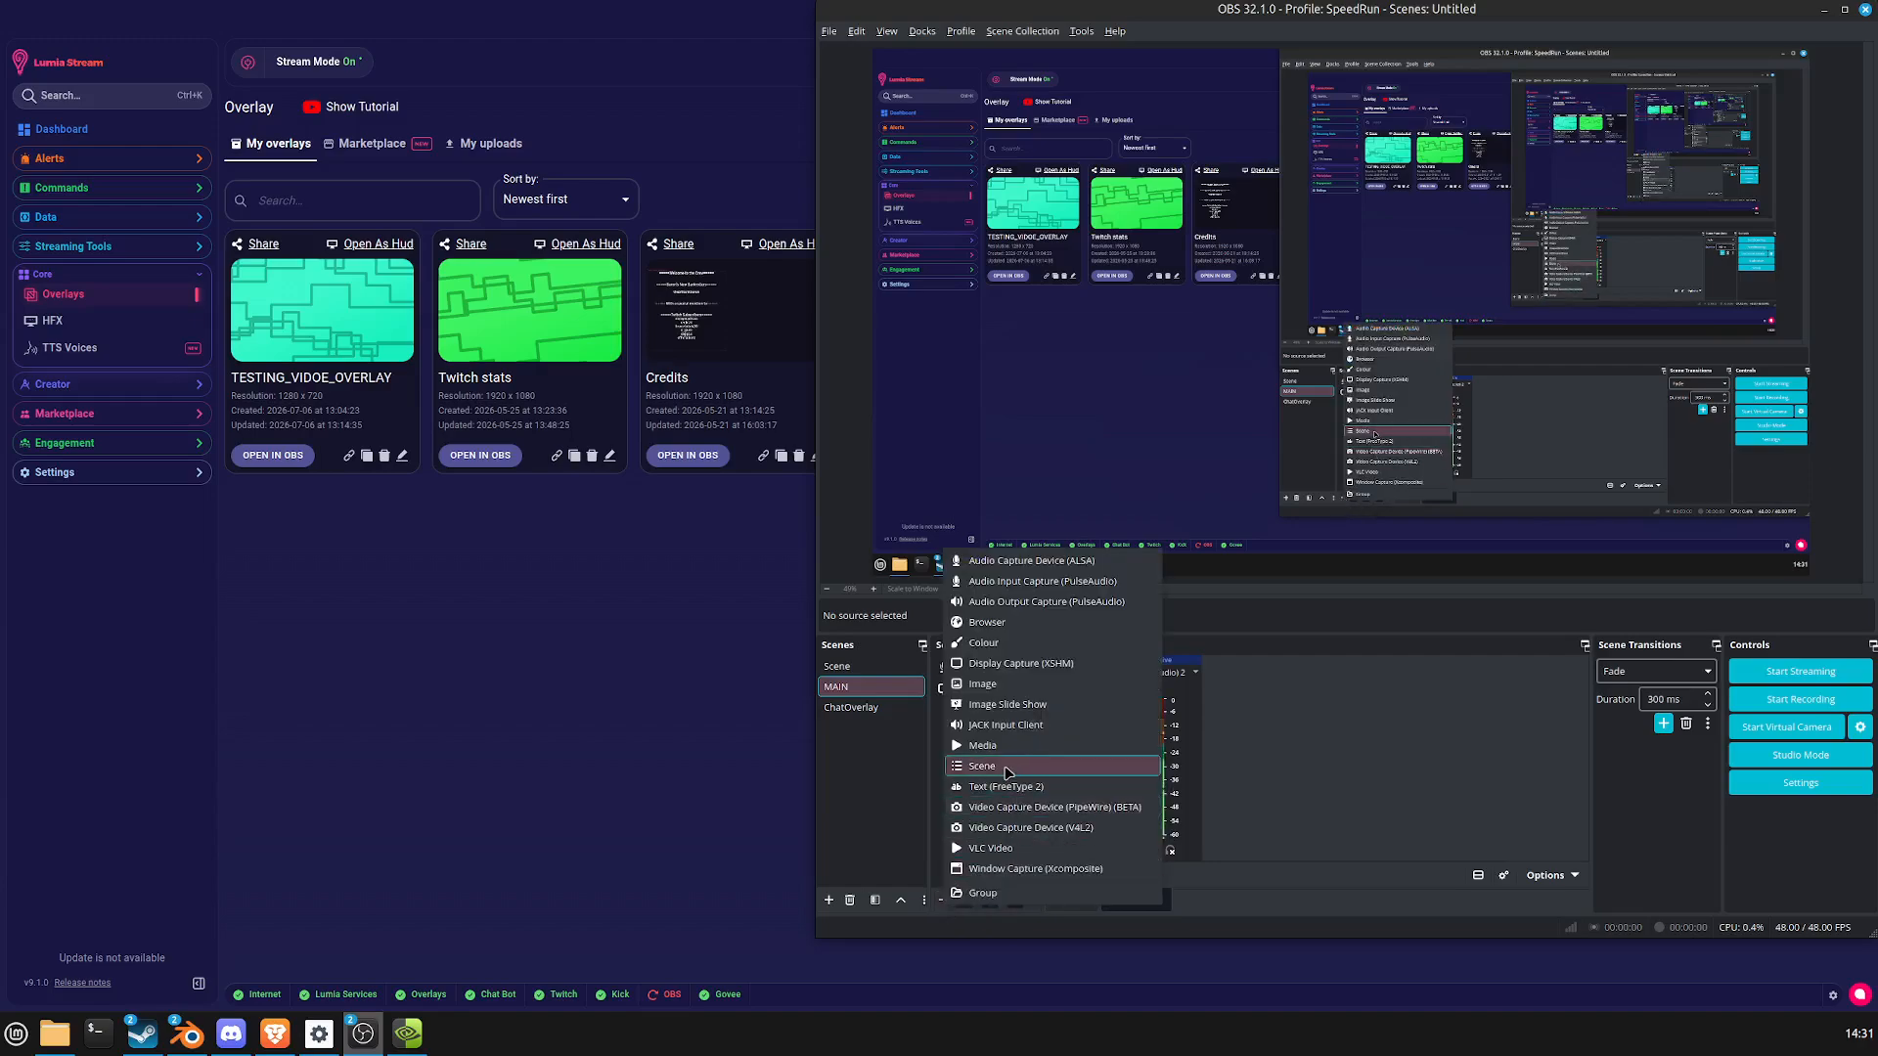
click(934, 736)
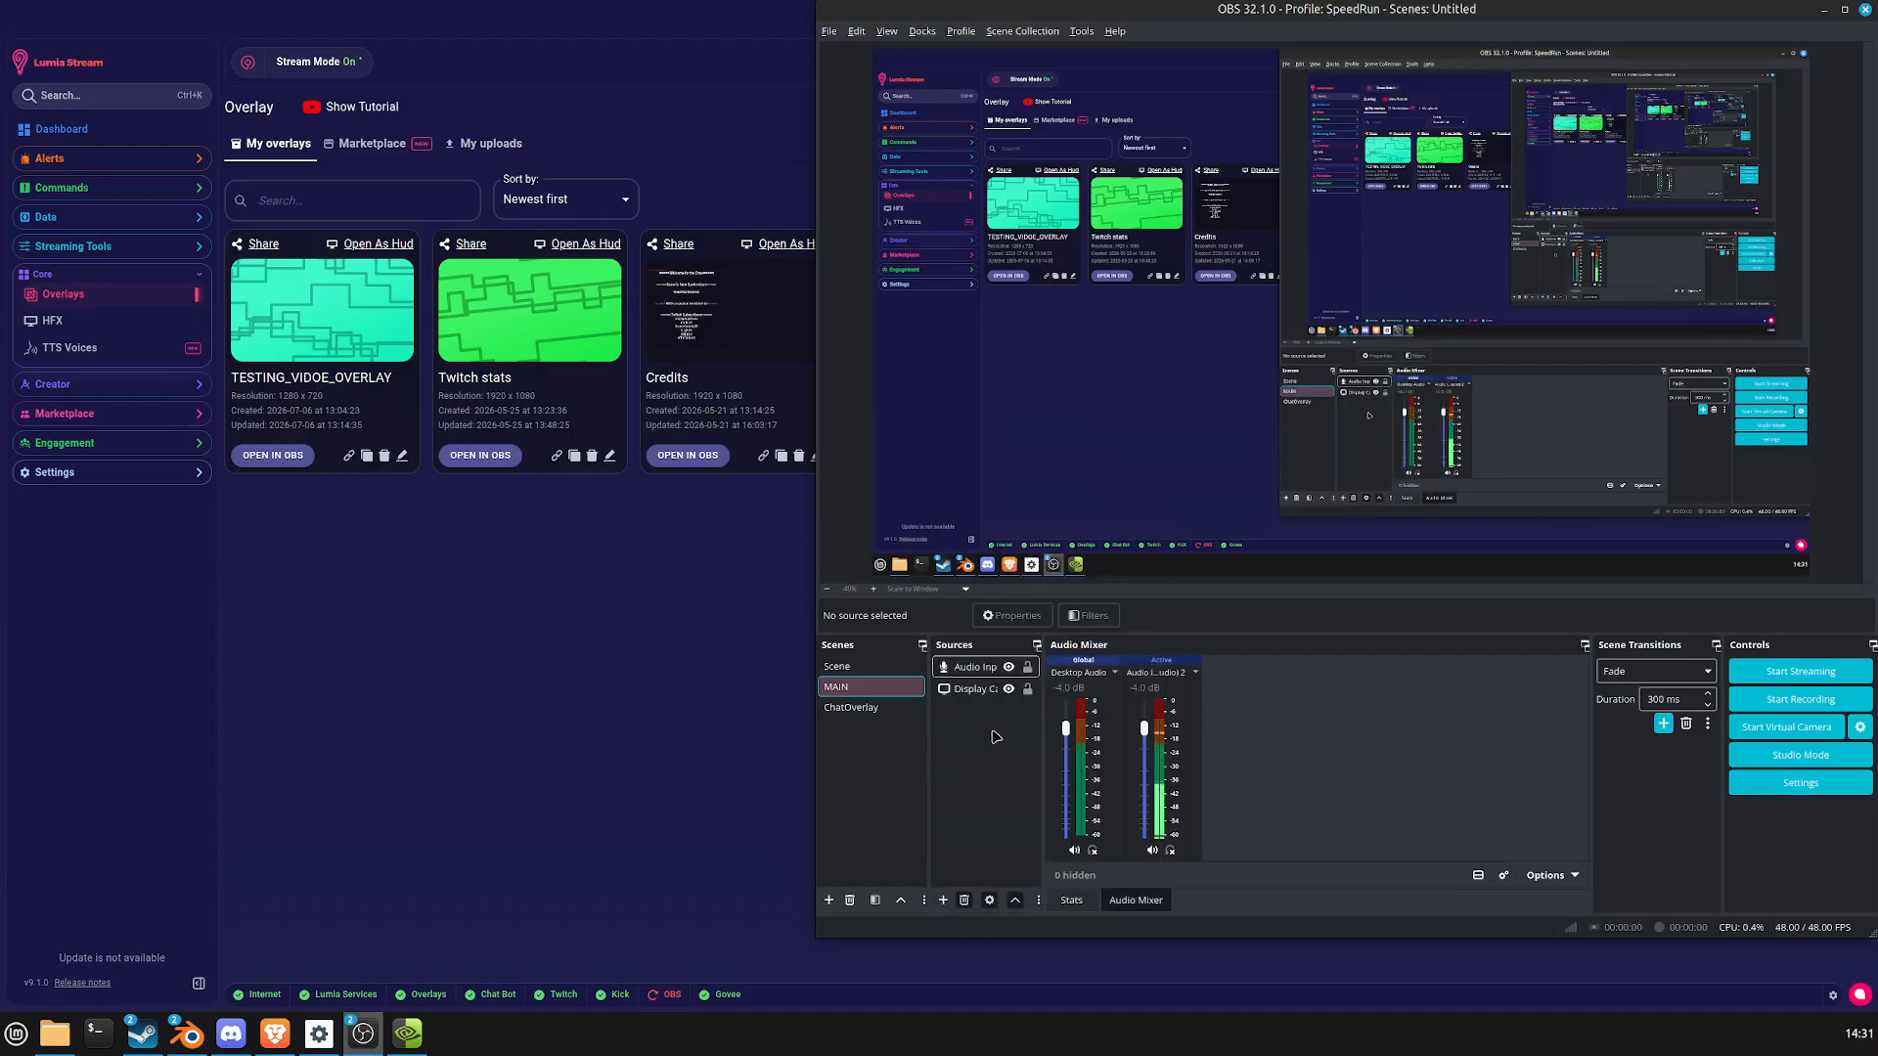
click(856, 707)
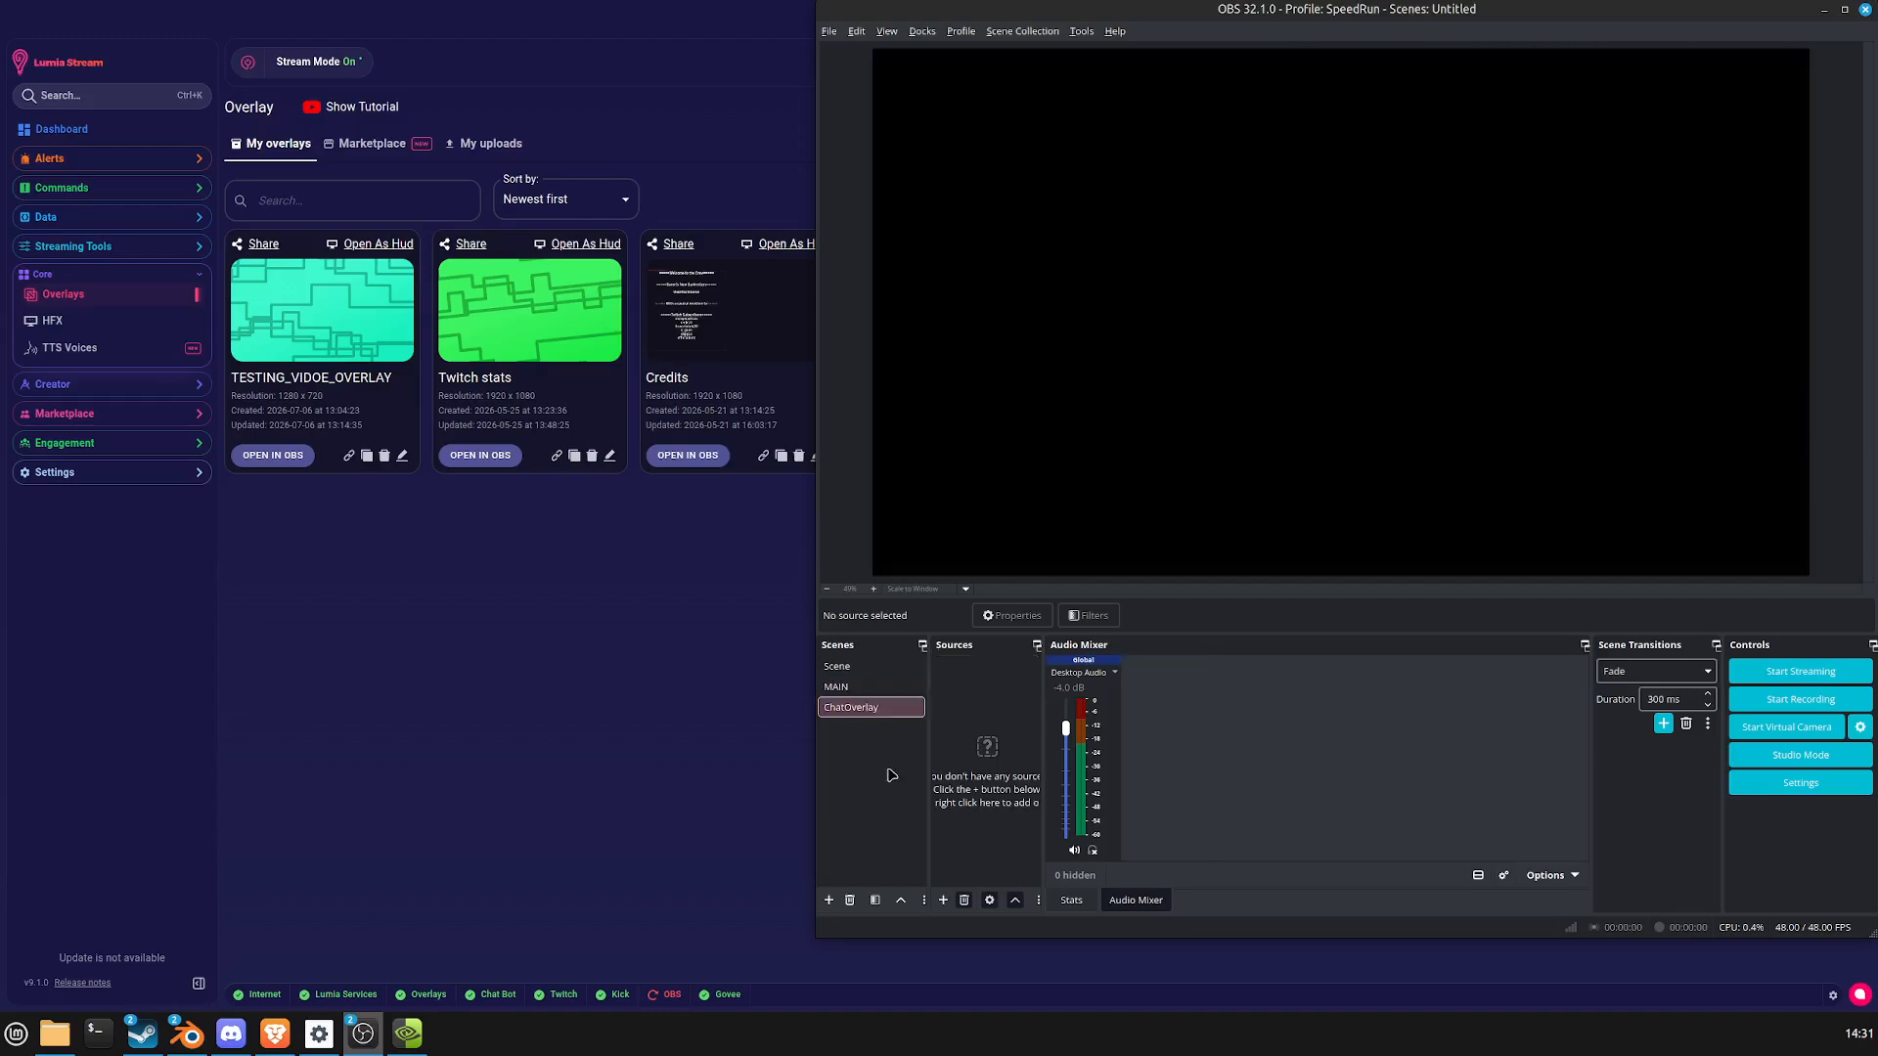
click(856, 707)
click(862, 689)
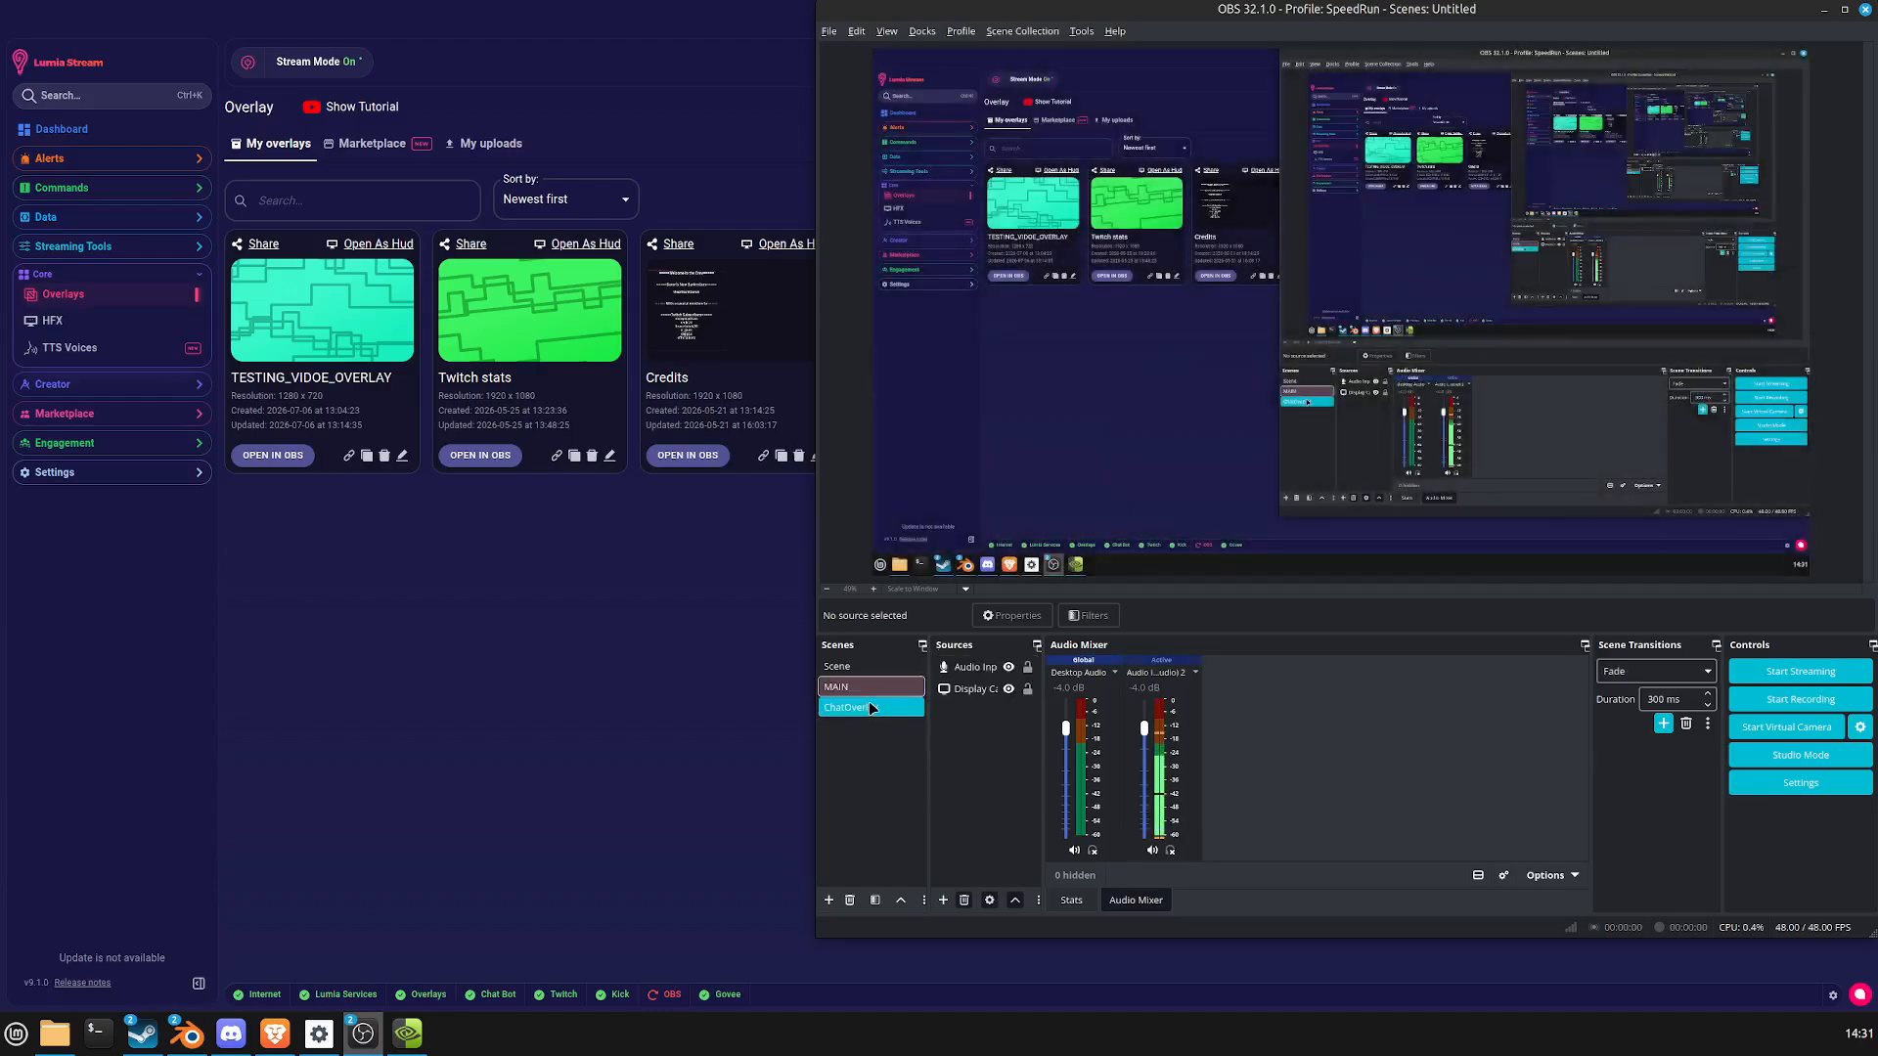
click(866, 706)
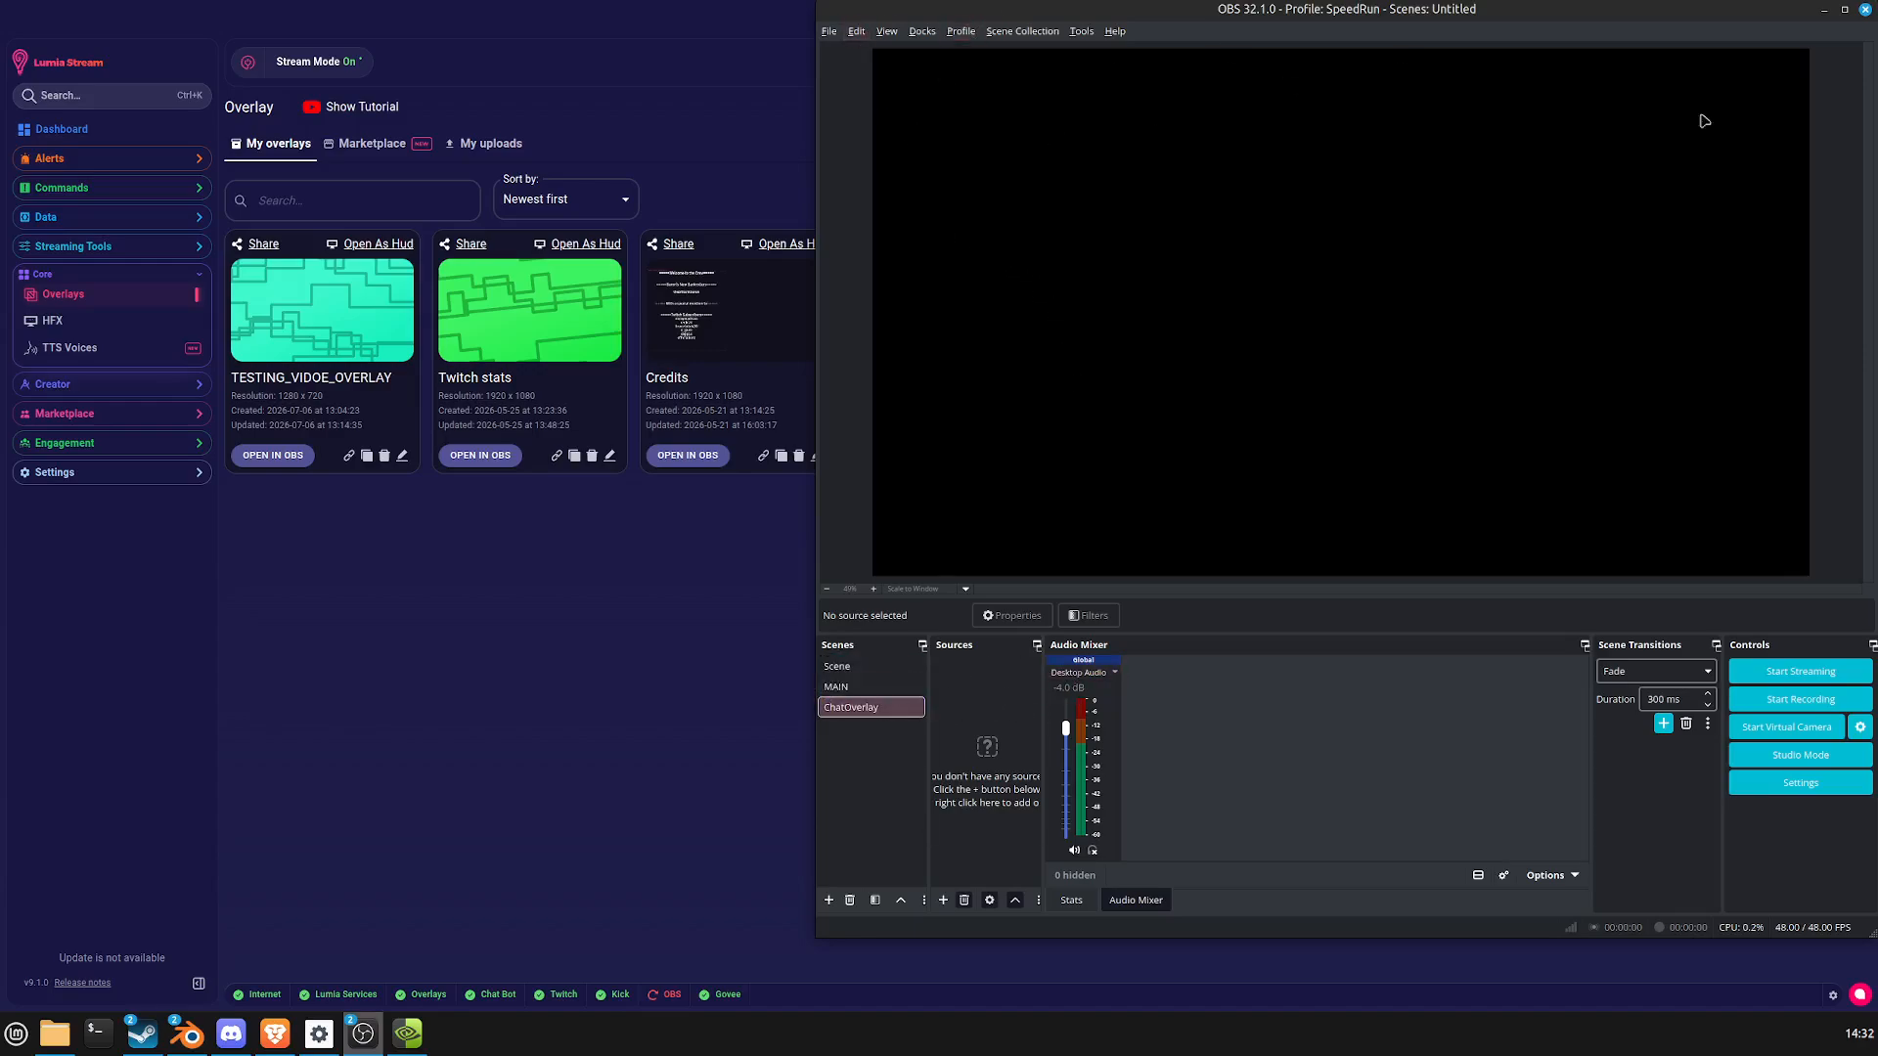
click(861, 712)
click(861, 687)
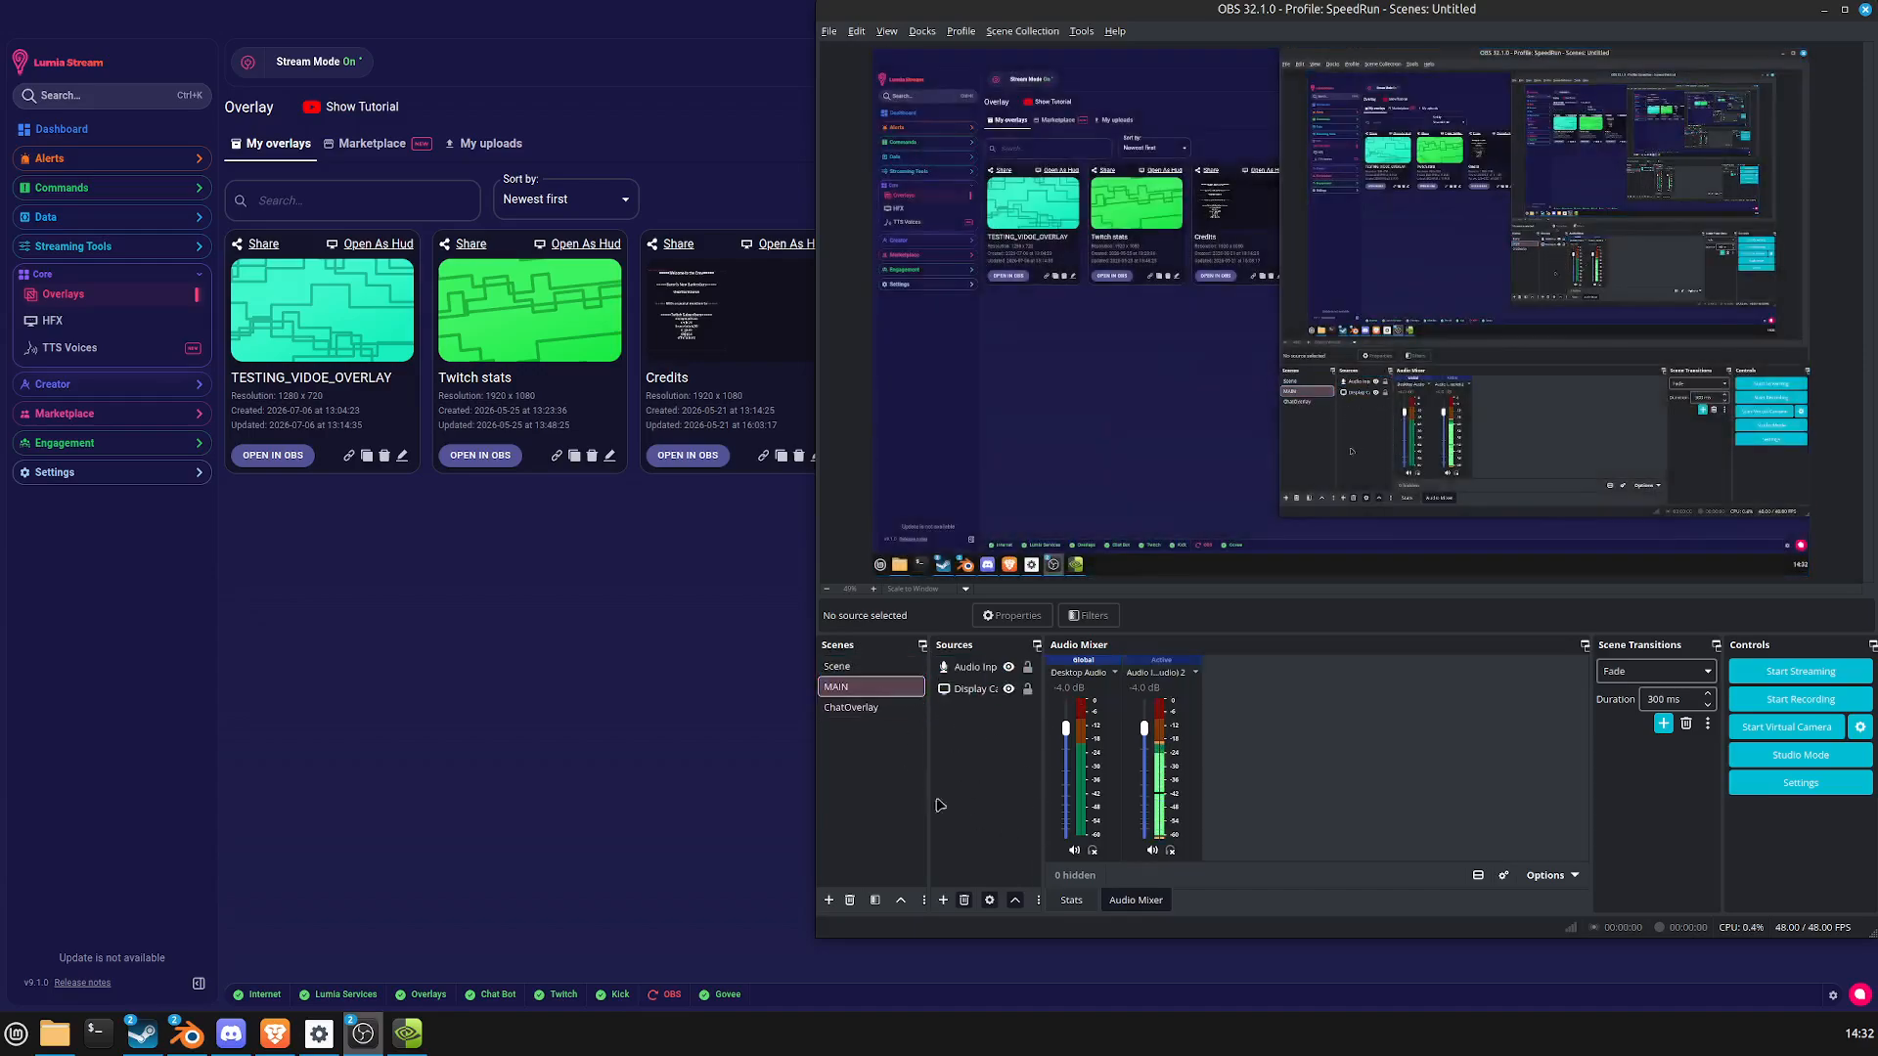
click(860, 707)
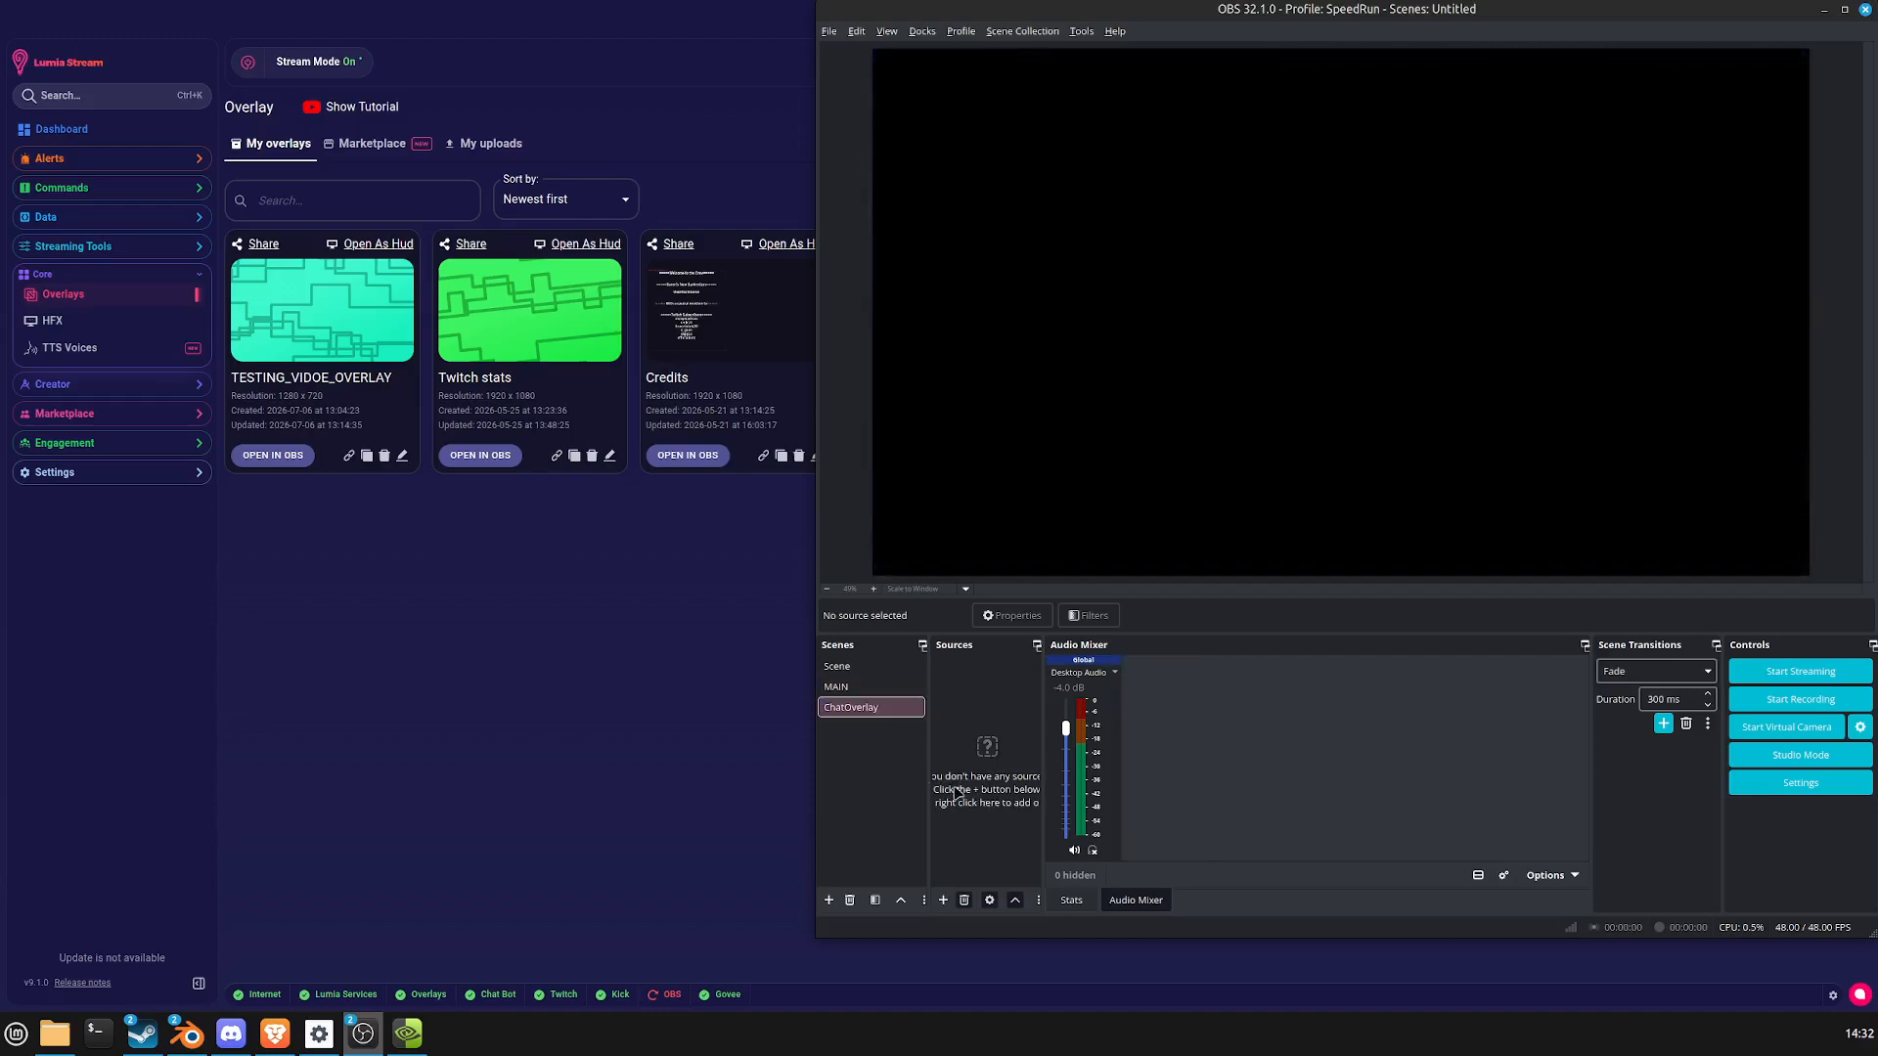
click(862, 687)
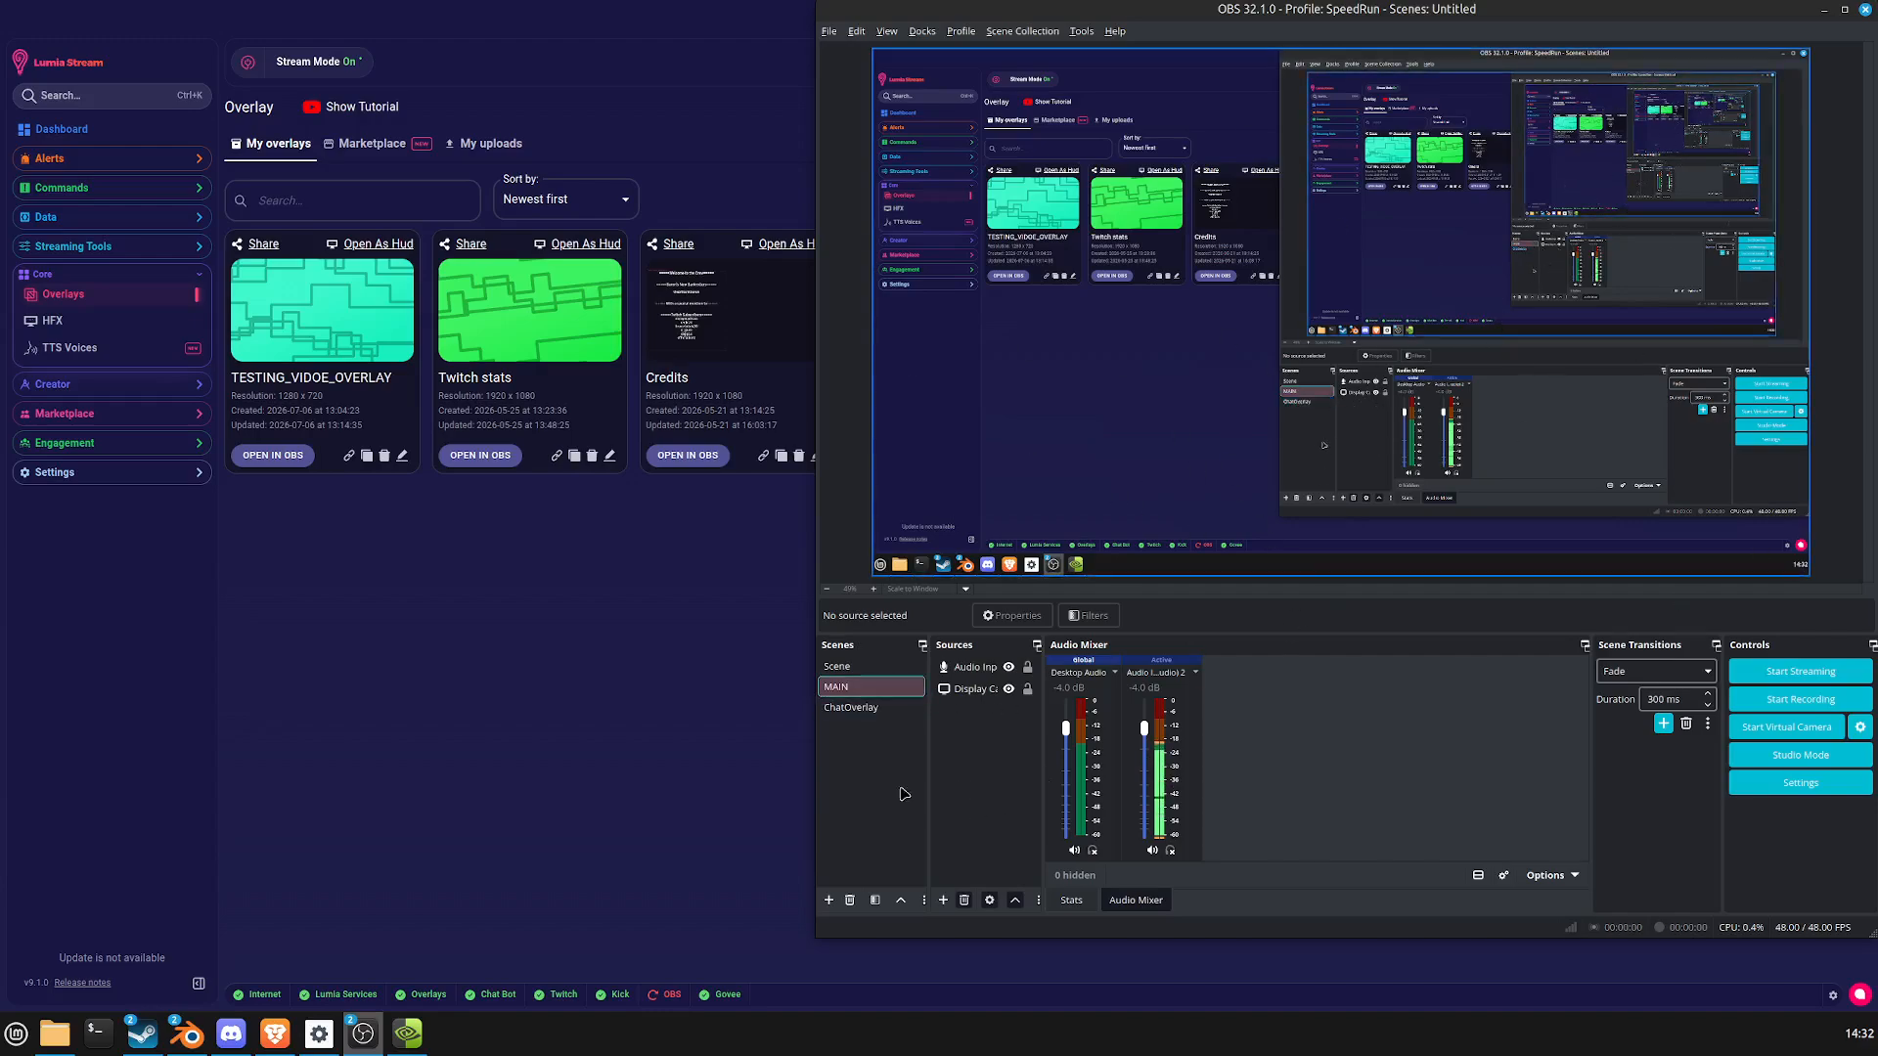
click(883, 707)
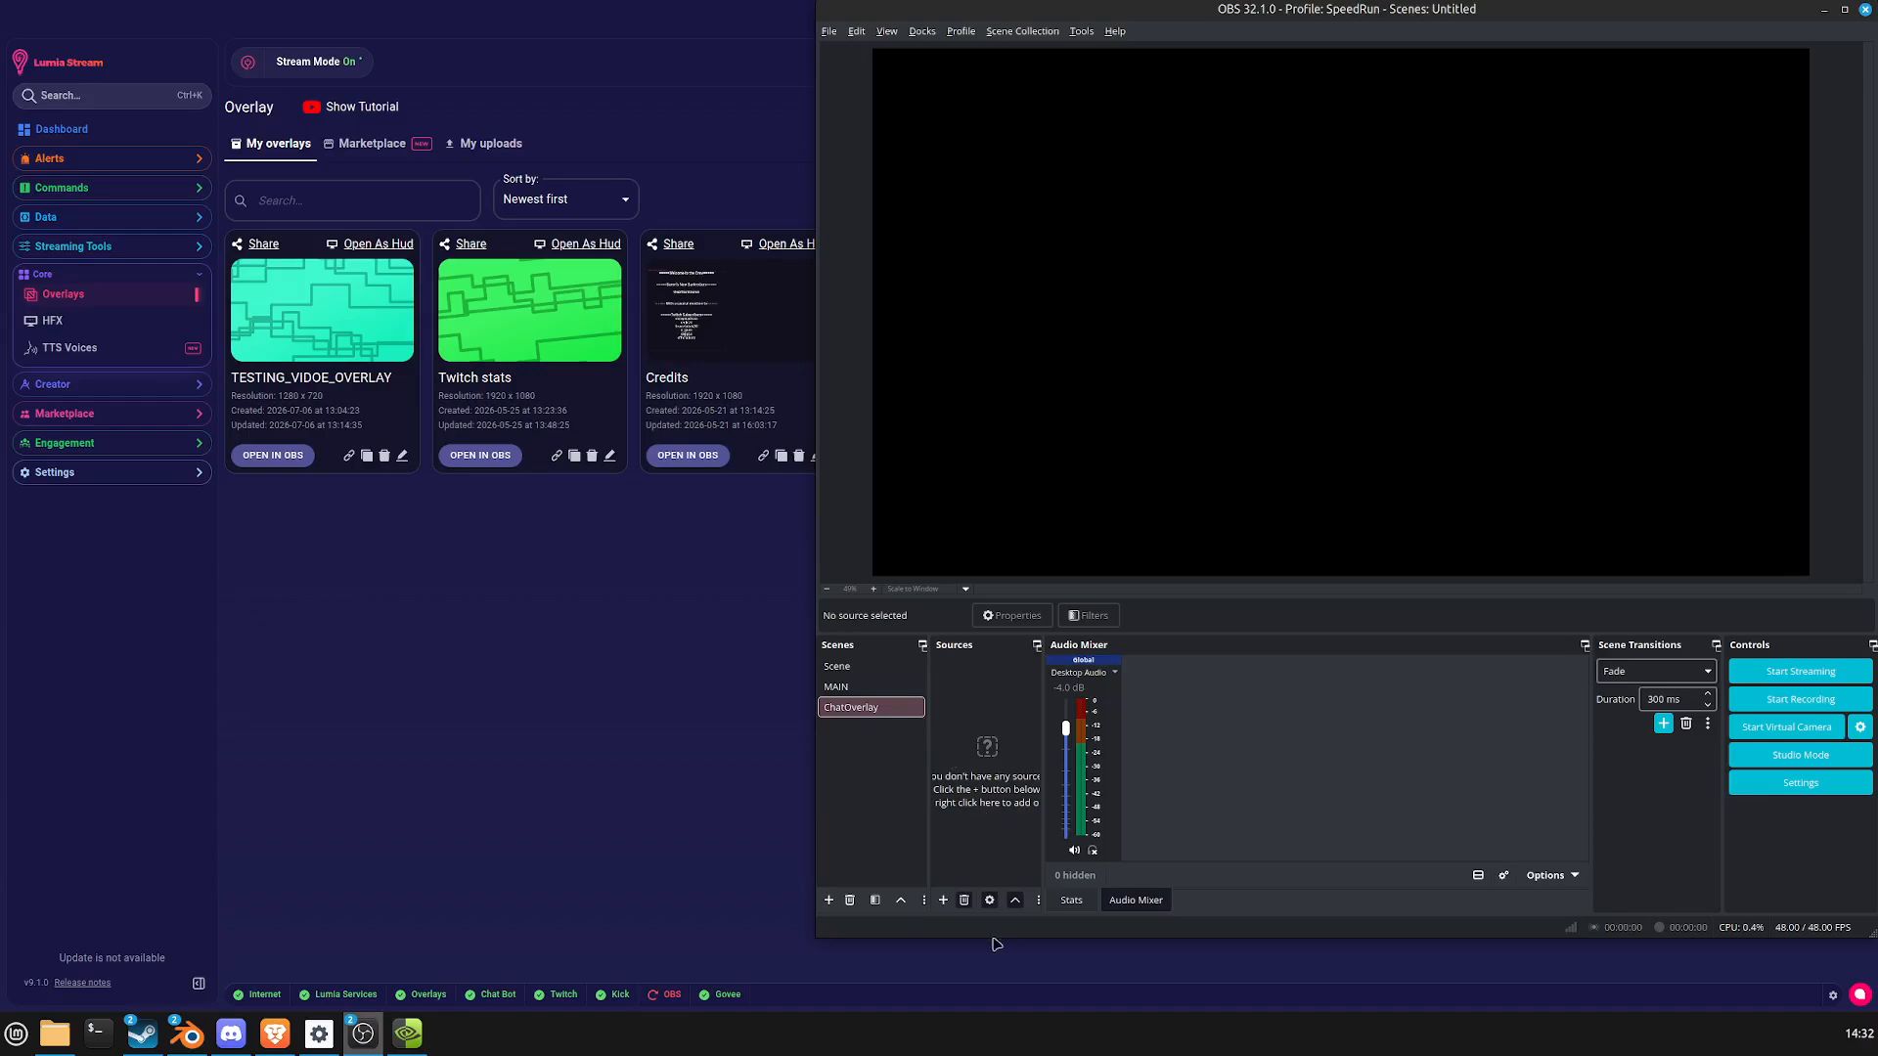
Look over the source types without adding one, then bring Lumia Stream's overlays list forward.
click(942, 901)
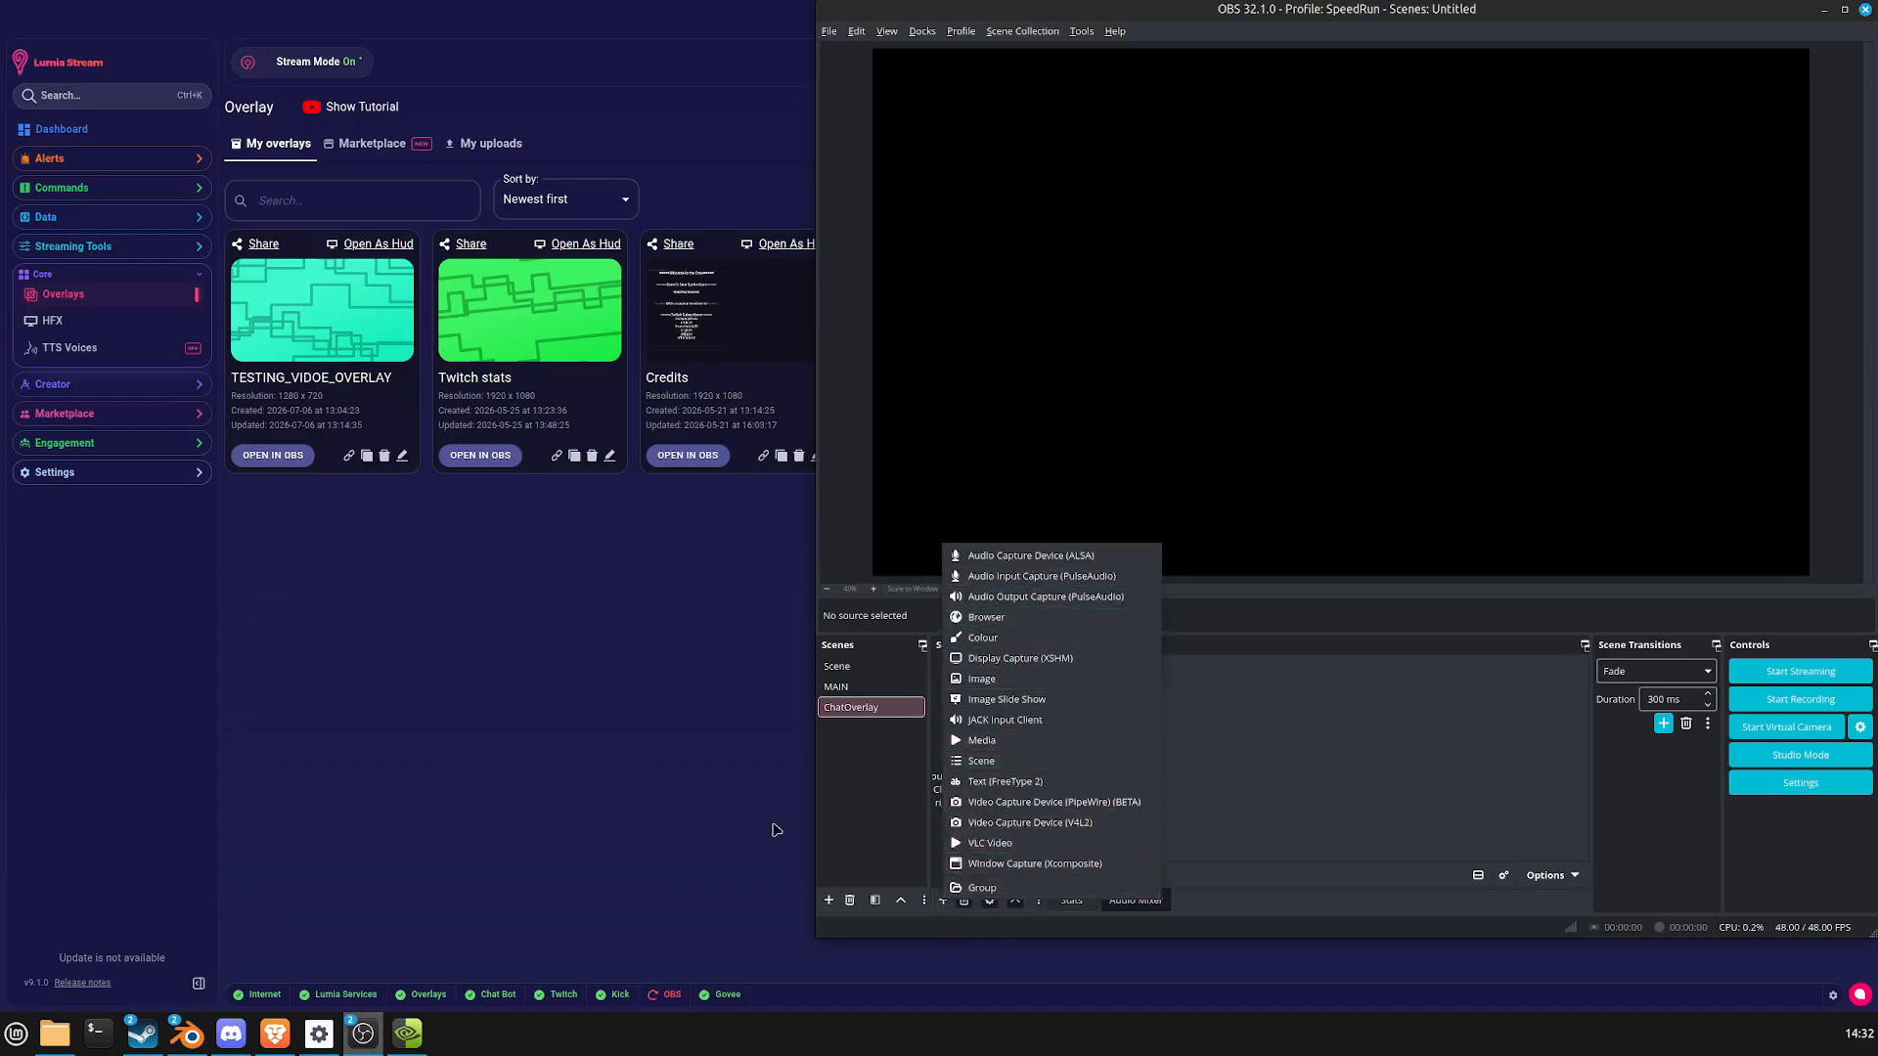
click(875, 809)
click(464, 690)
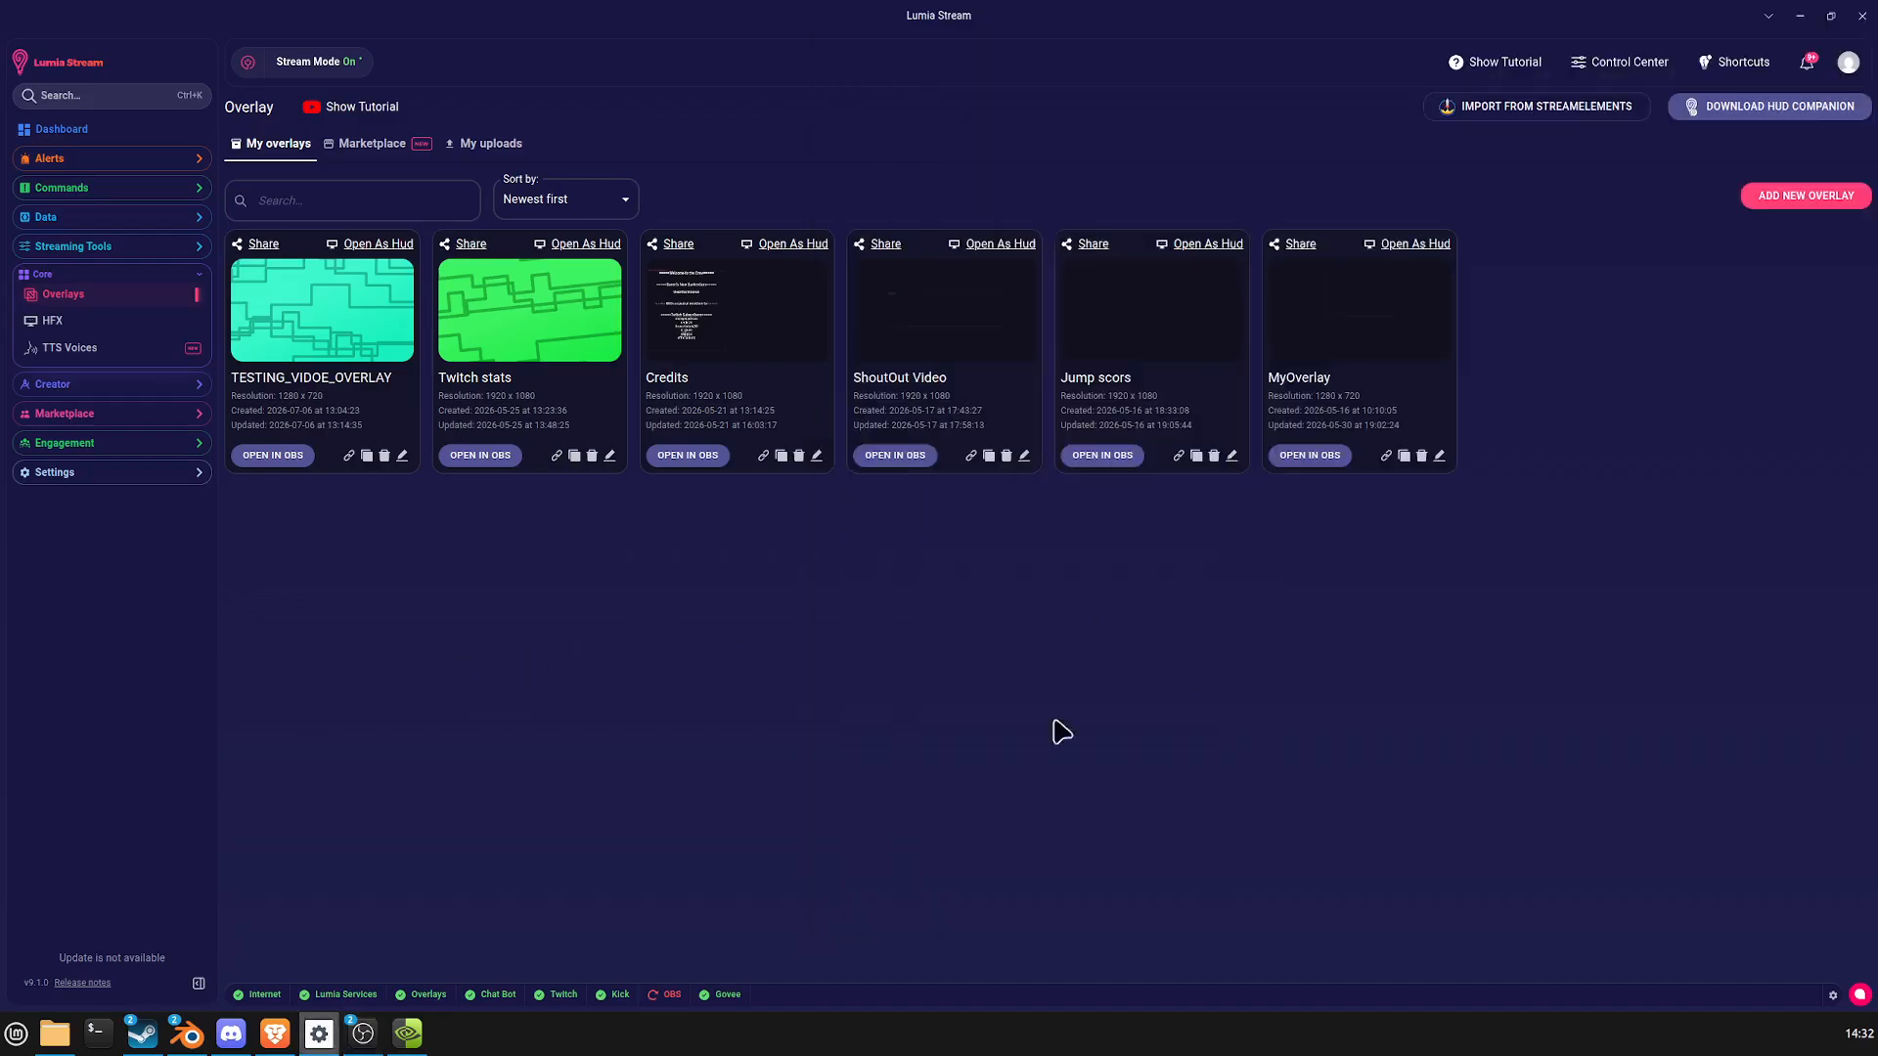
Delete the TESTING_VIDOE_OVERLAY overlay after leaving its editor unsaved.
click(402, 456)
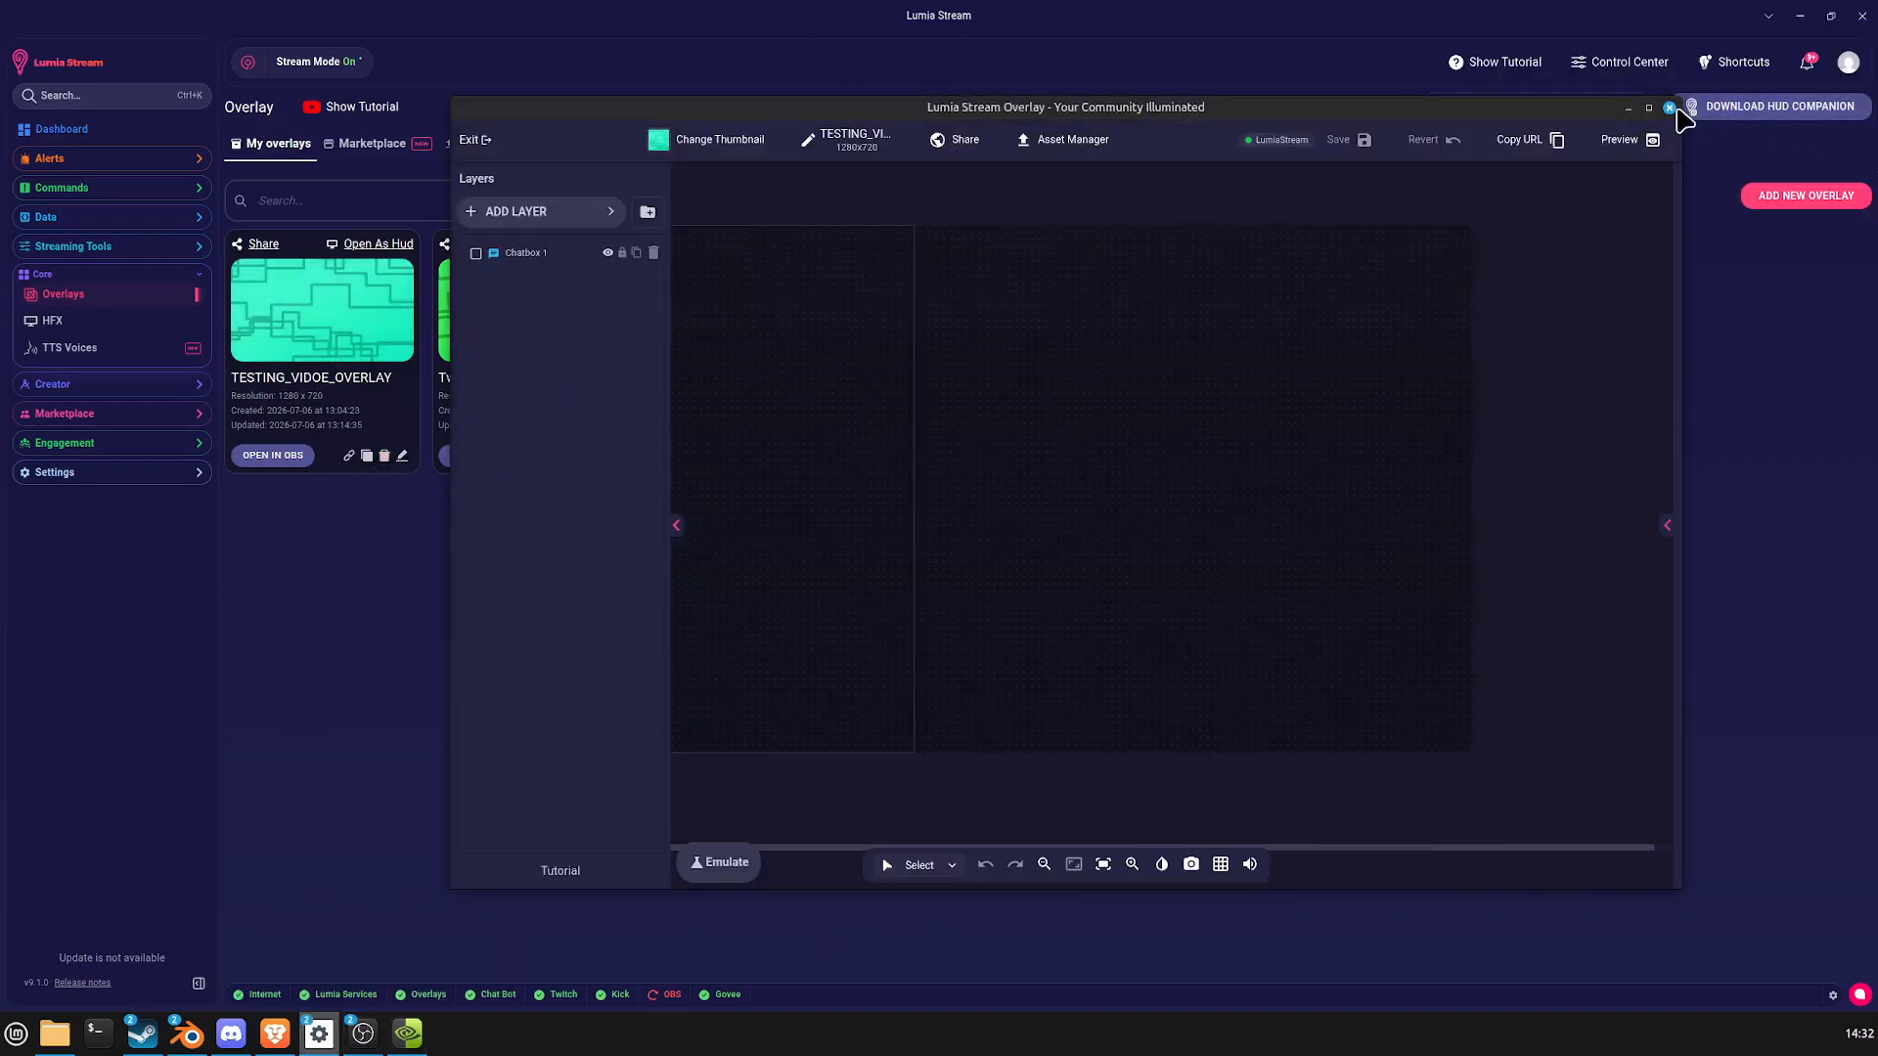
click(1671, 108)
click(1033, 402)
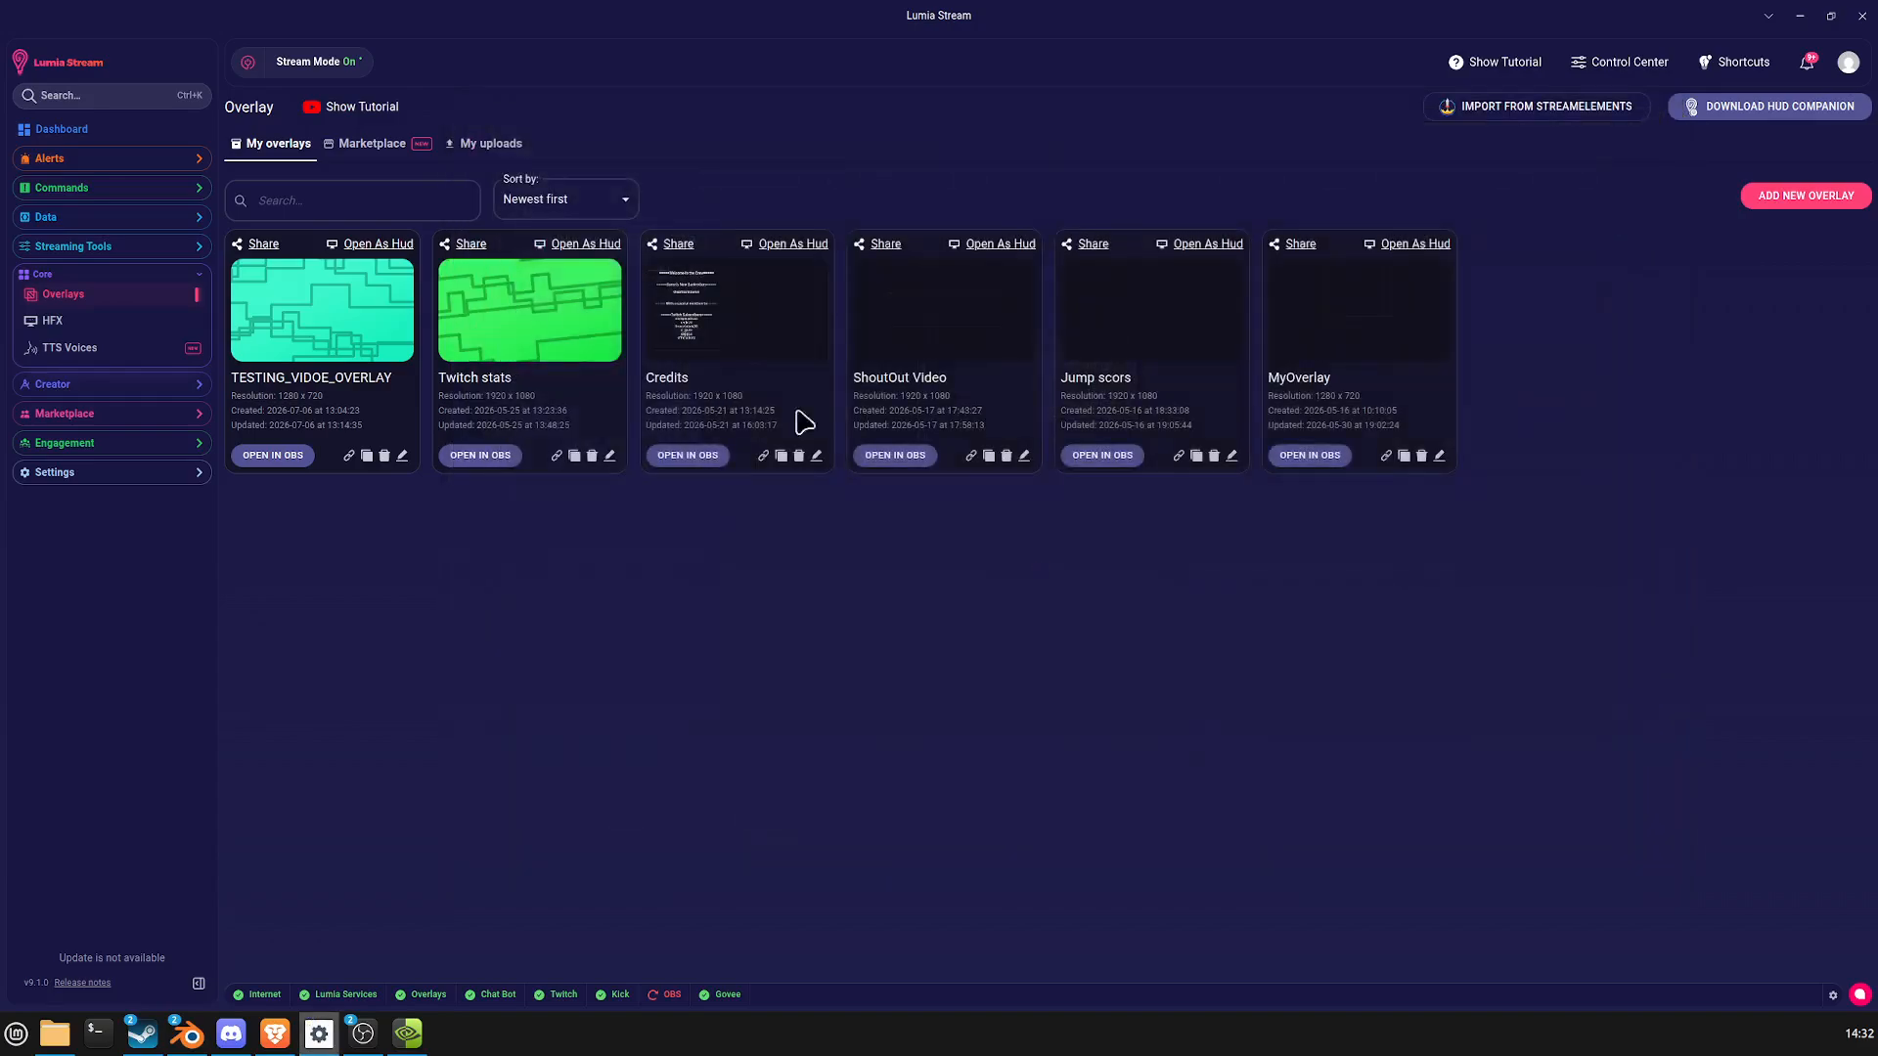
click(385, 456)
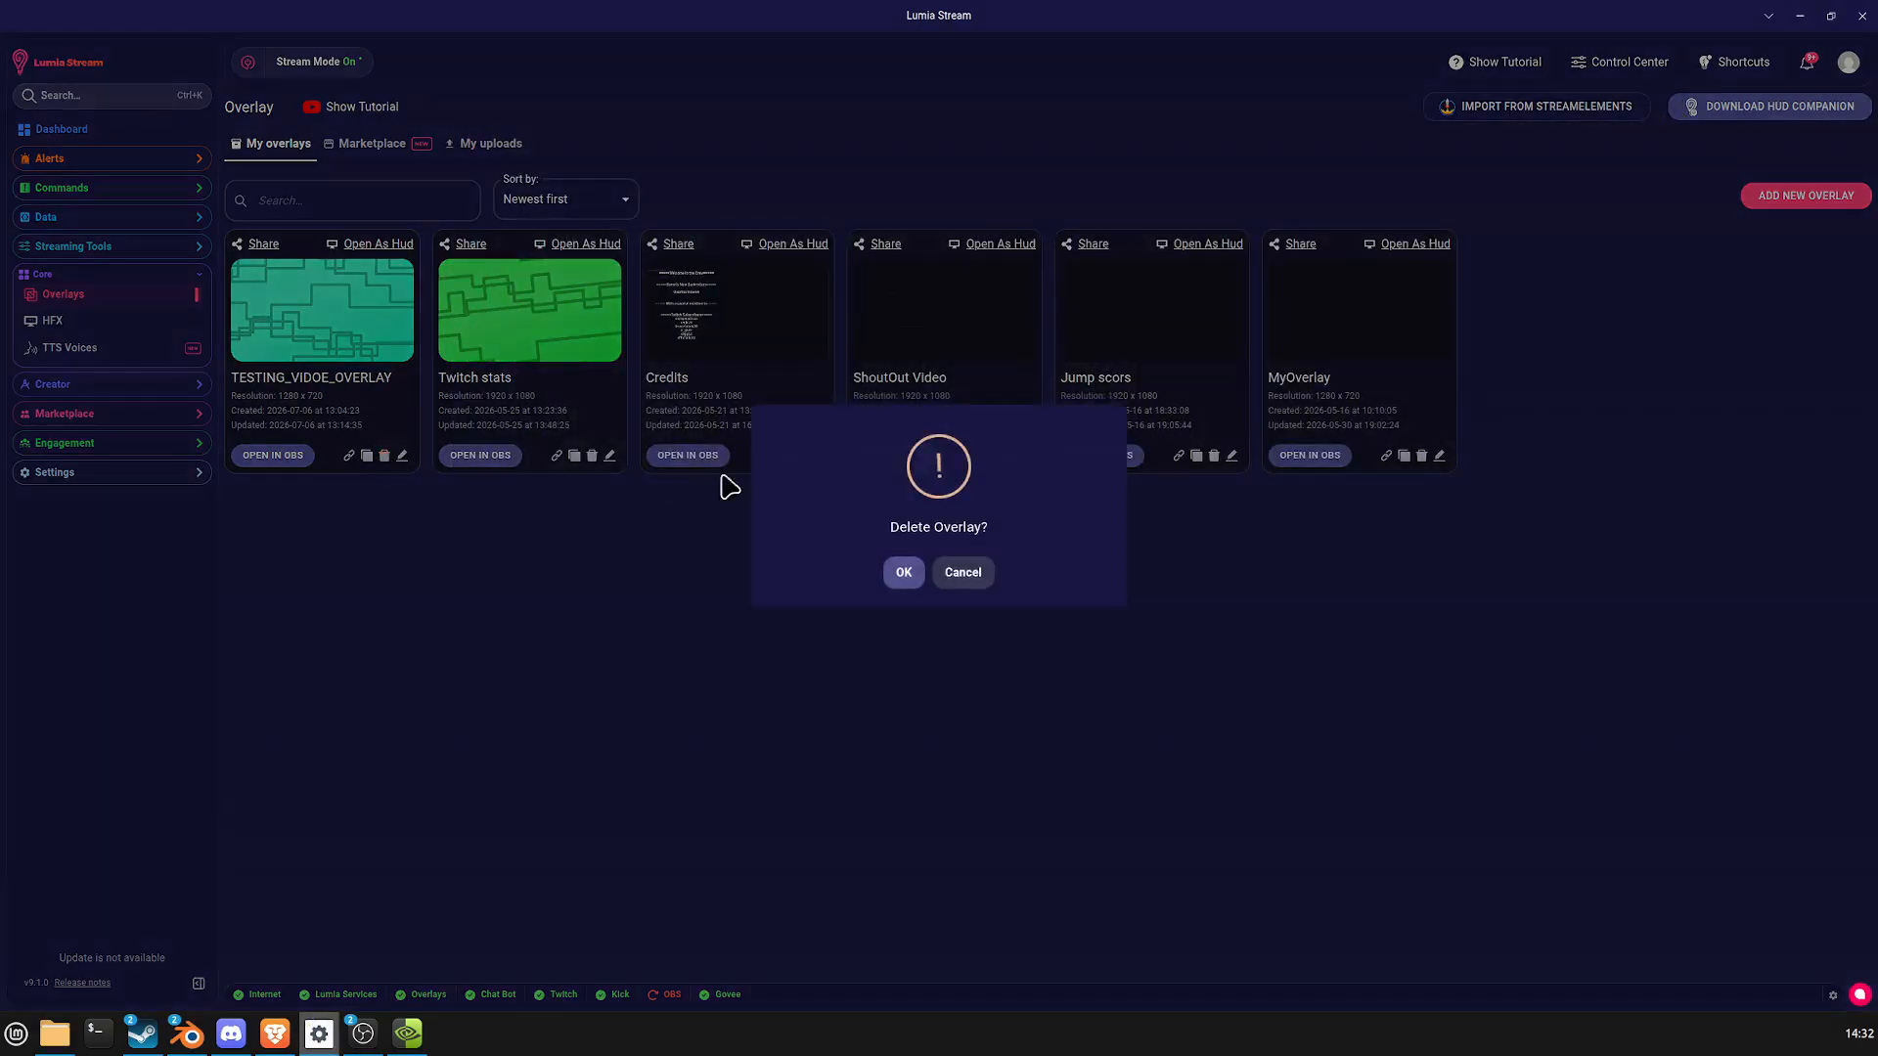
click(904, 576)
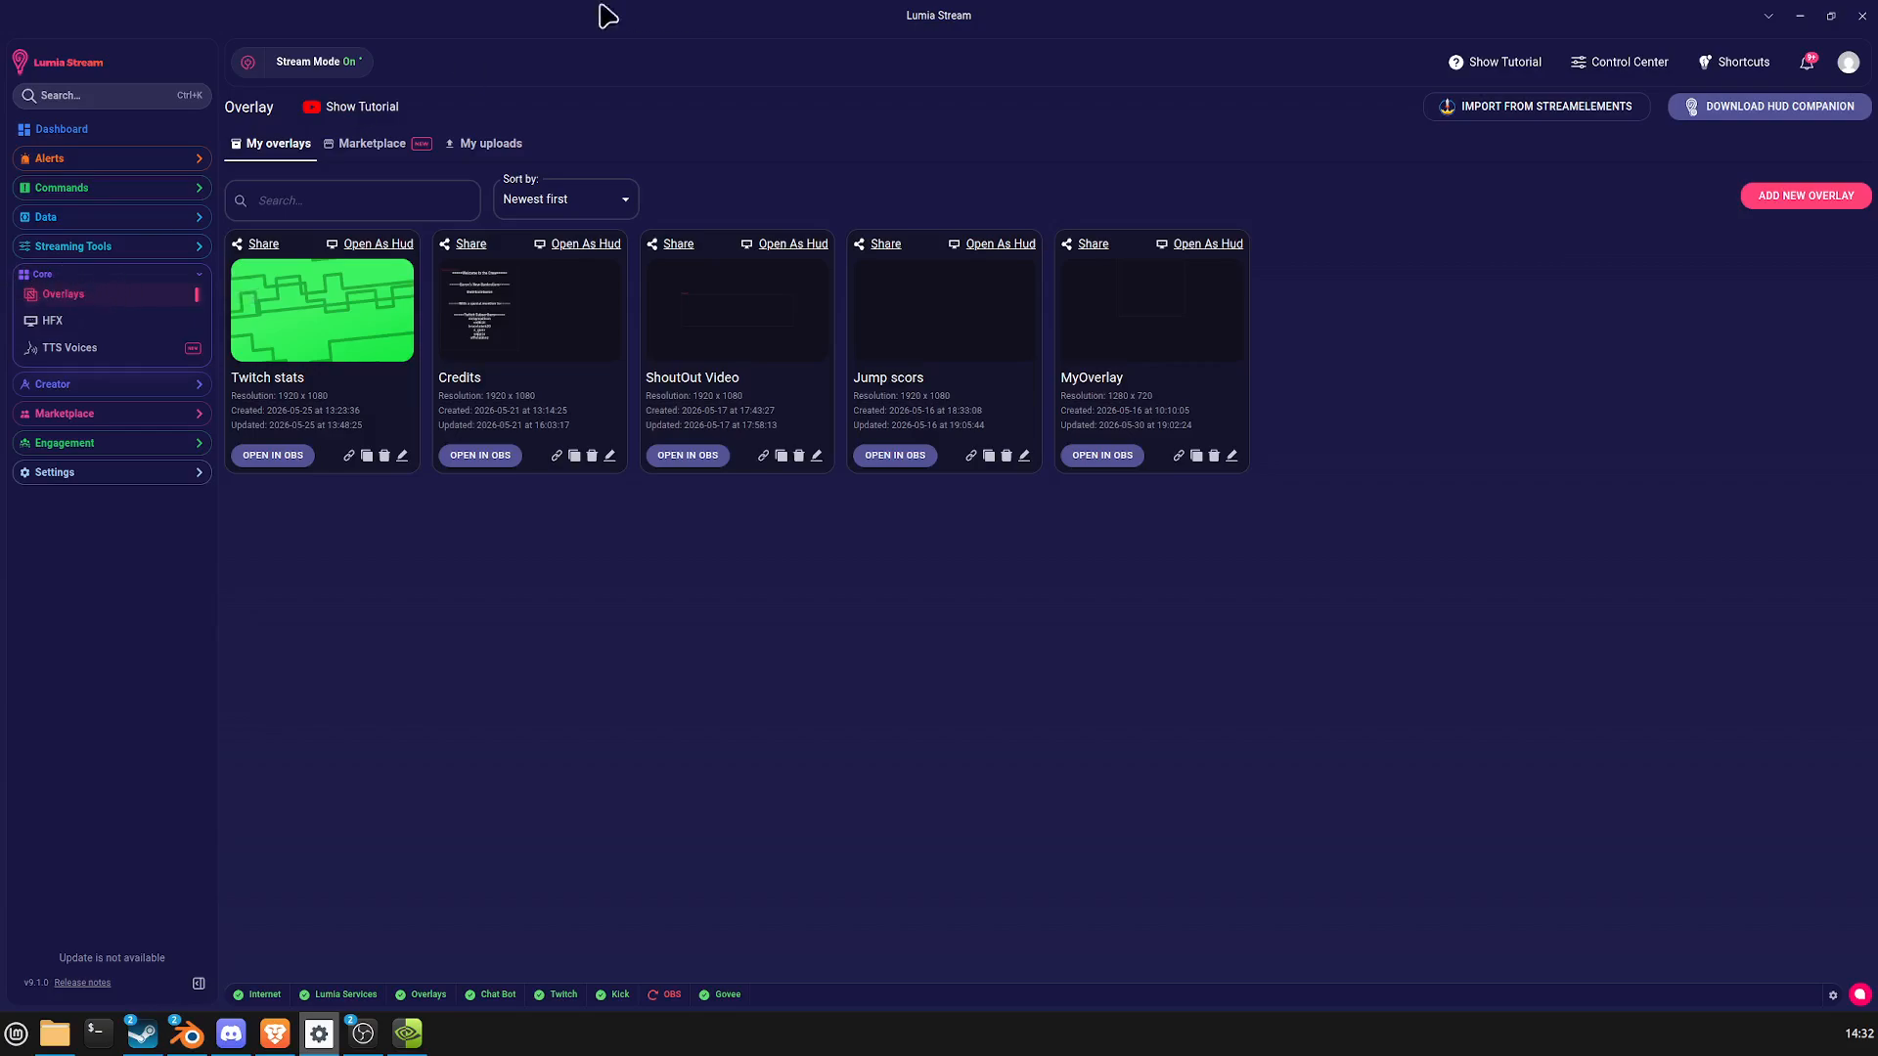
Expand and collapse the Streaming Tools group in the sidebar.
click(192, 250)
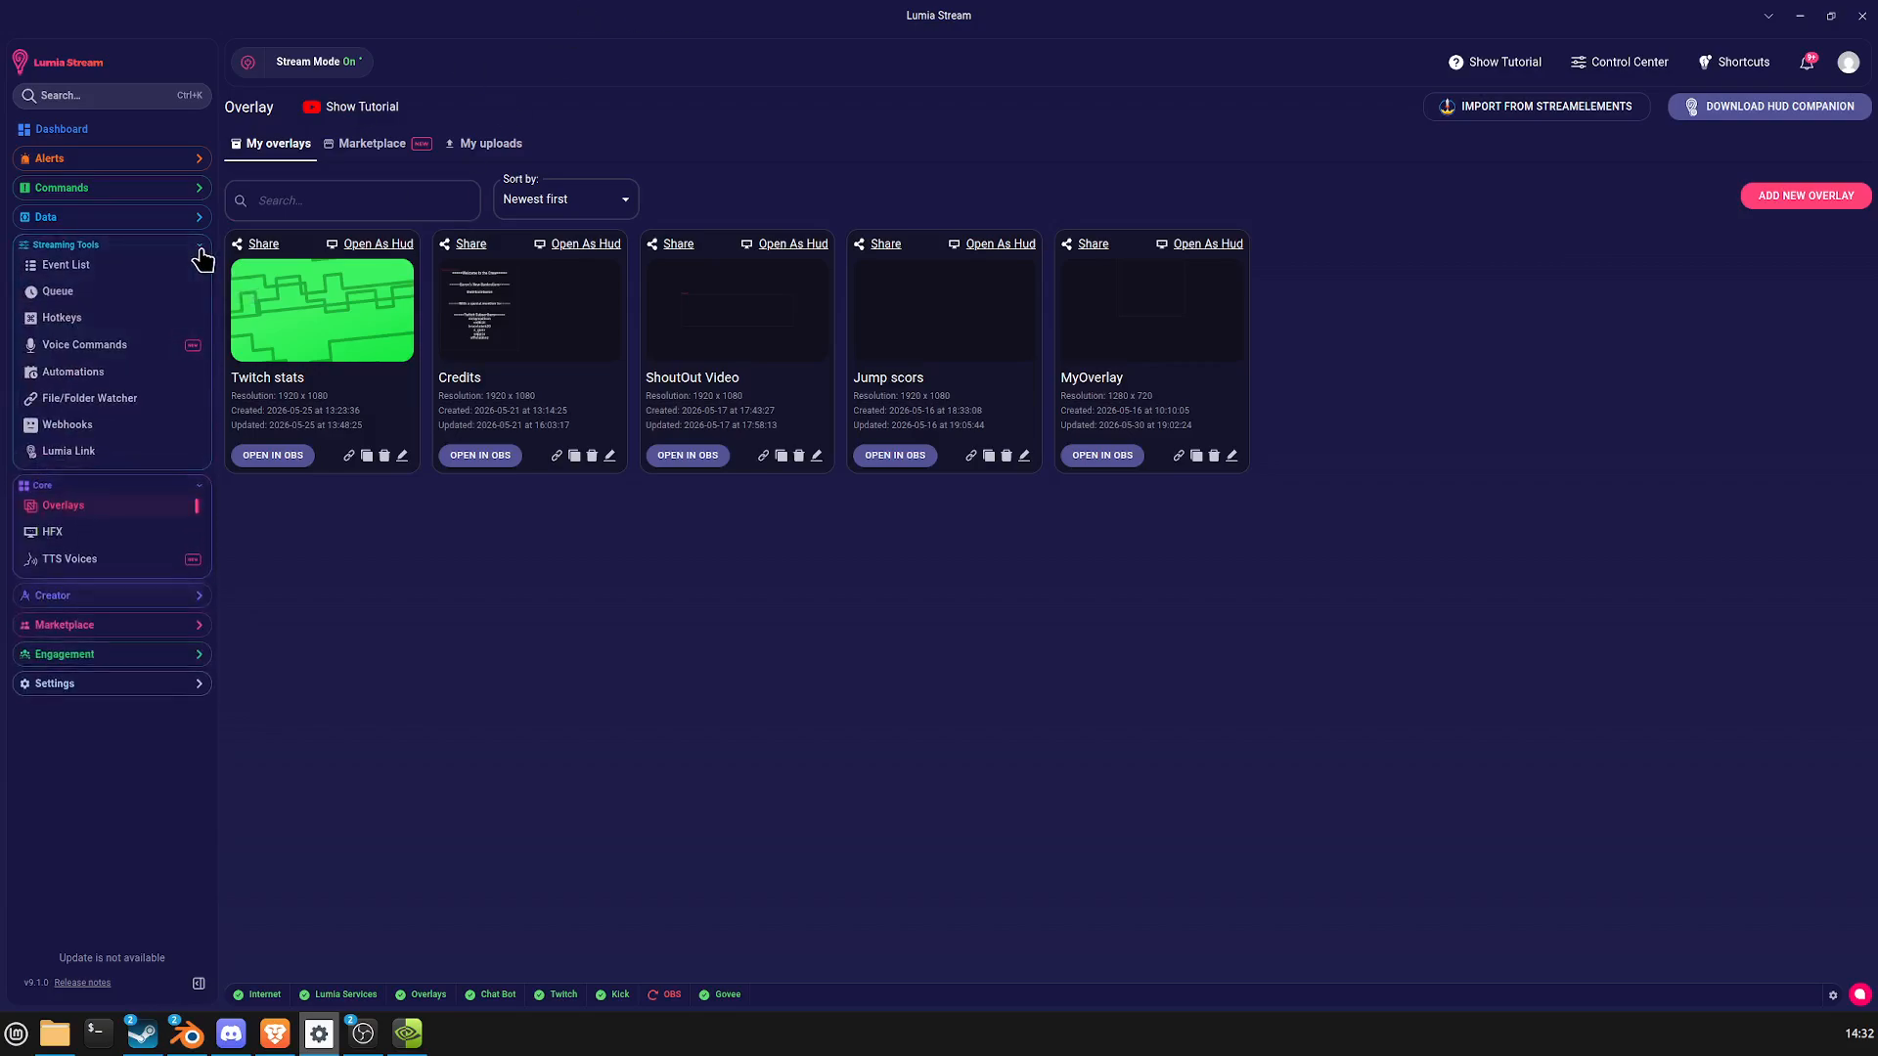
click(201, 251)
click(201, 251)
click(200, 251)
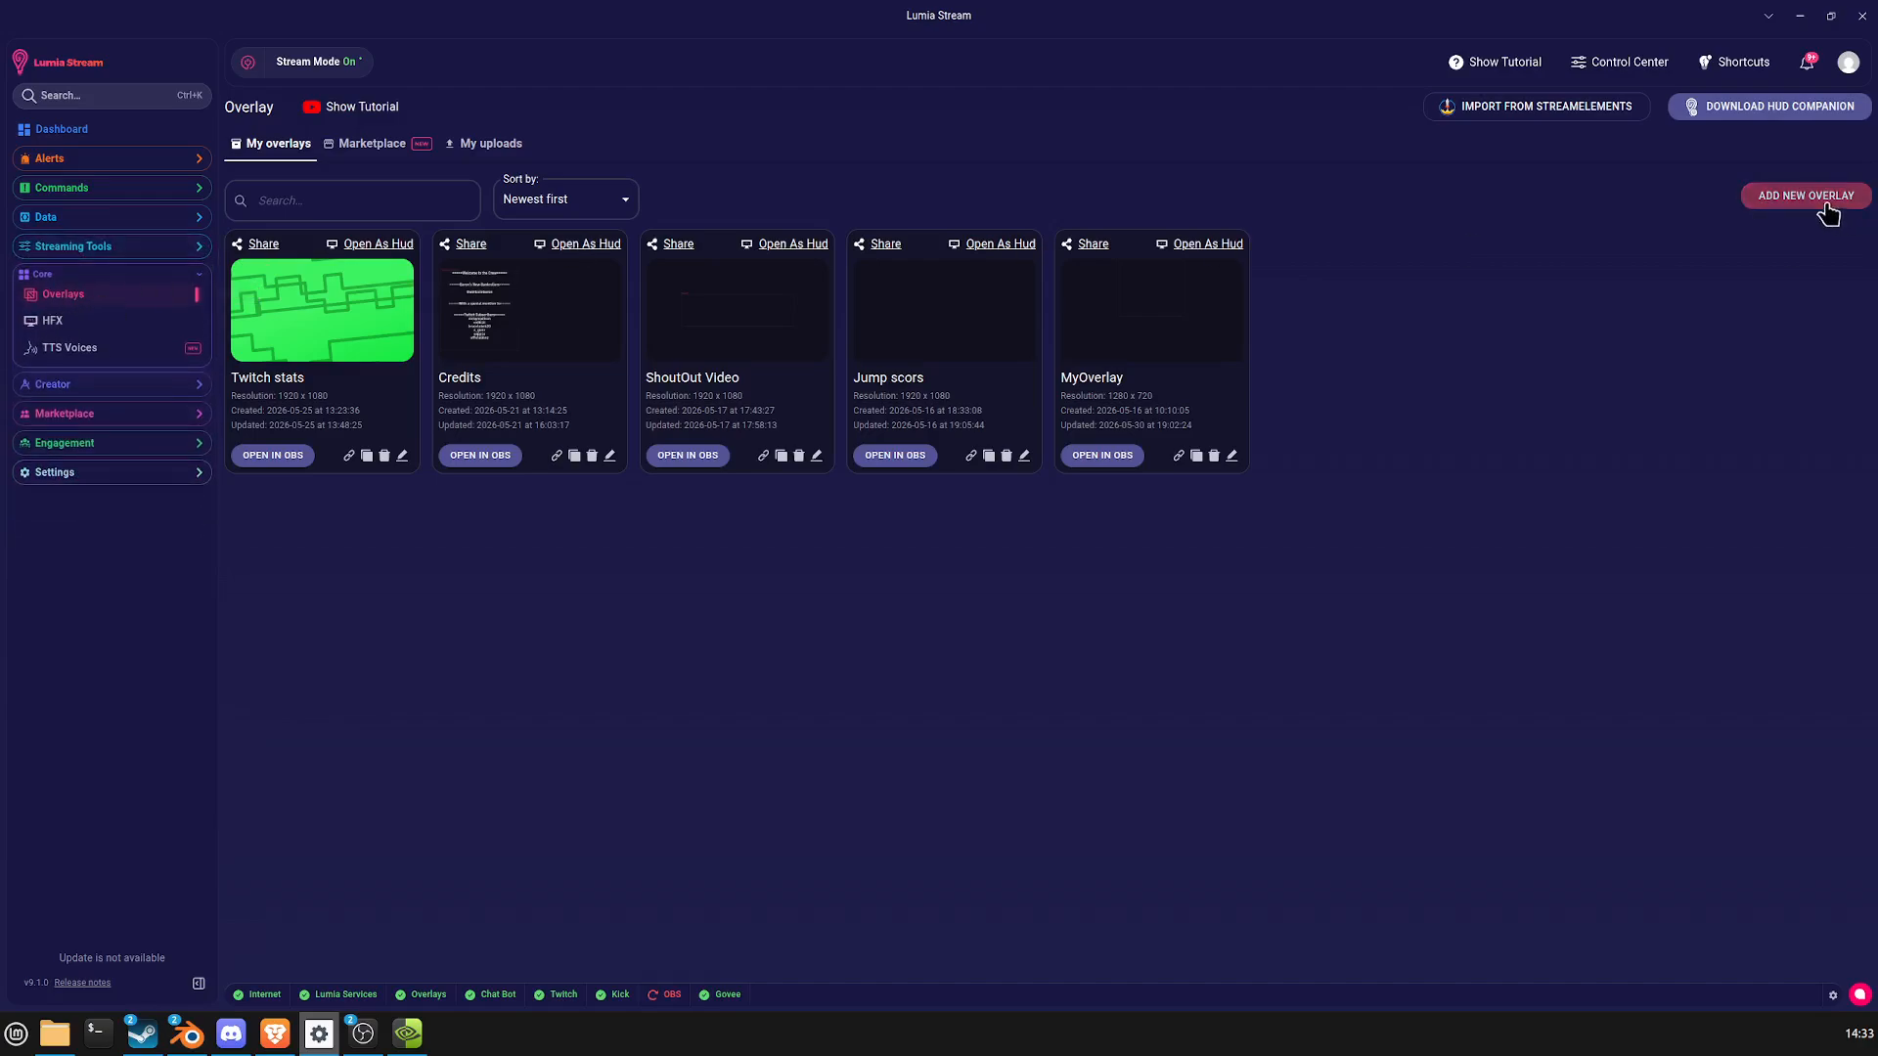
Add a new Blank overlay named Chat at 720p (1280 x 720) resolution.
click(1774, 199)
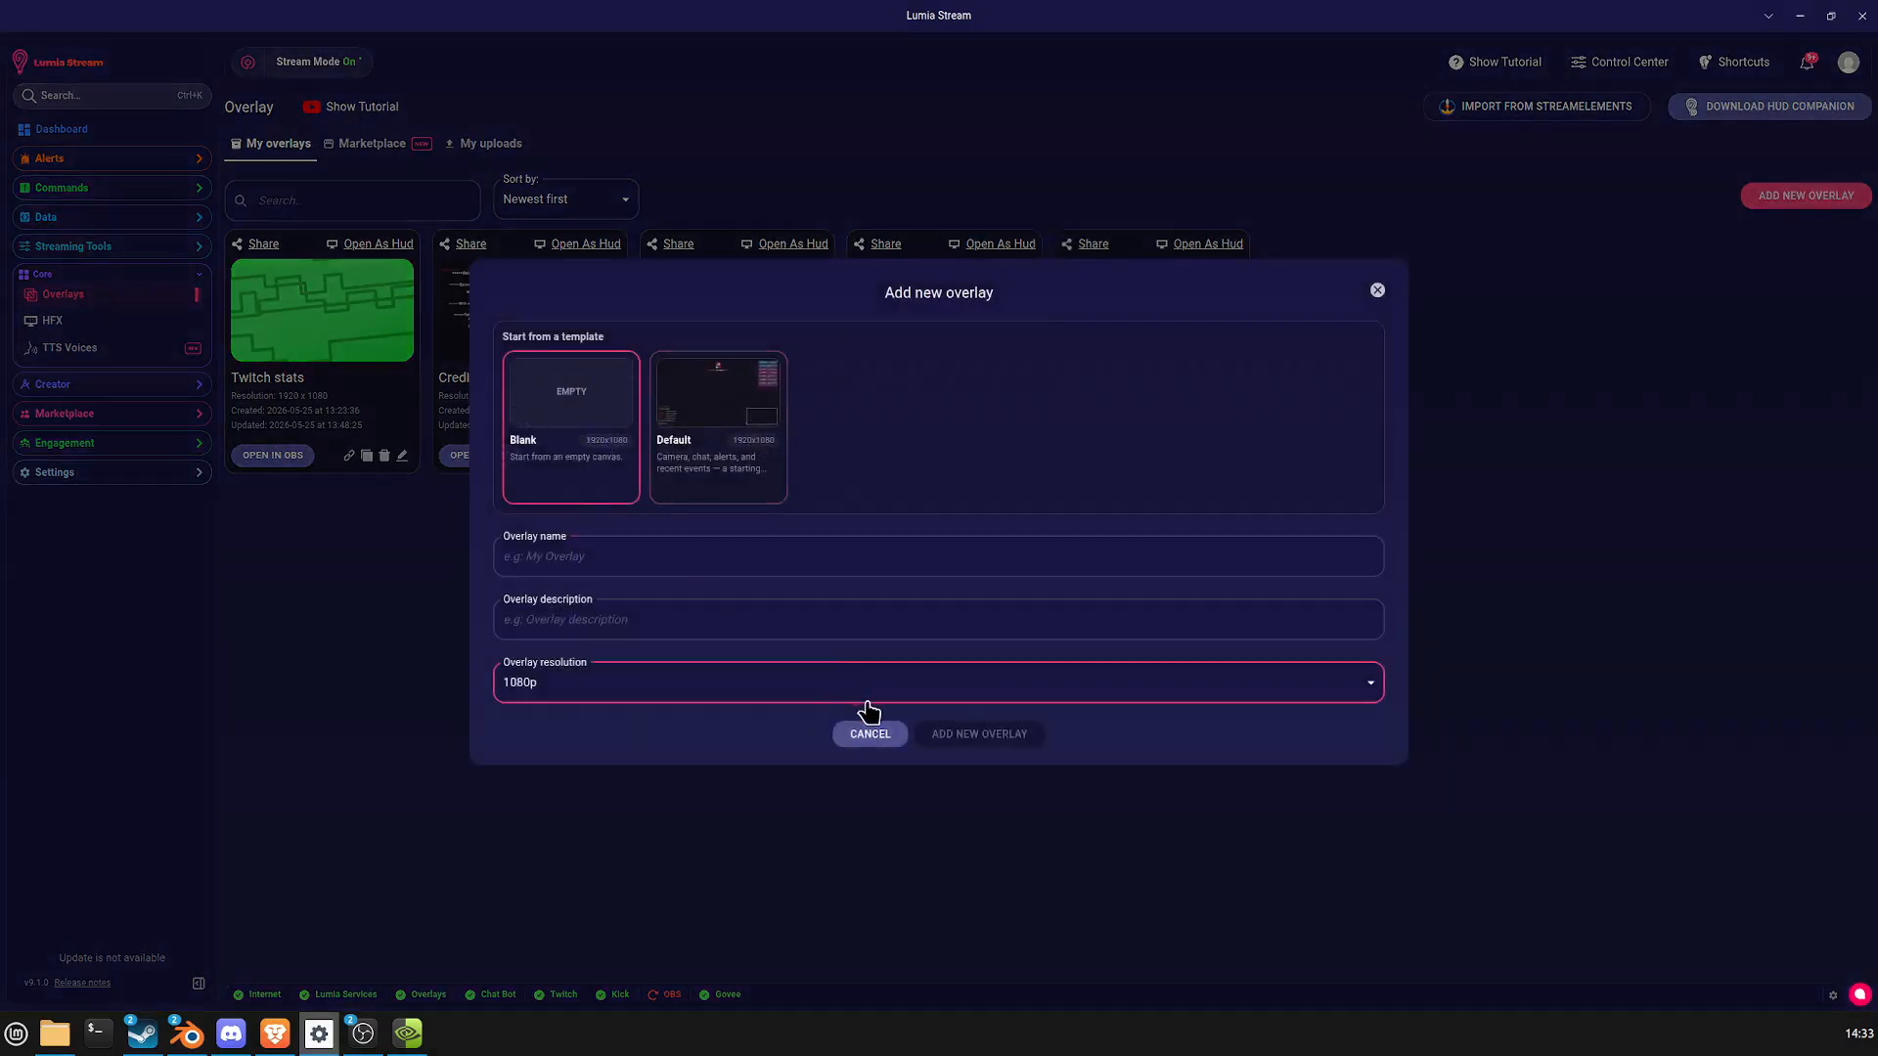
click(674, 565)
text(Chat)
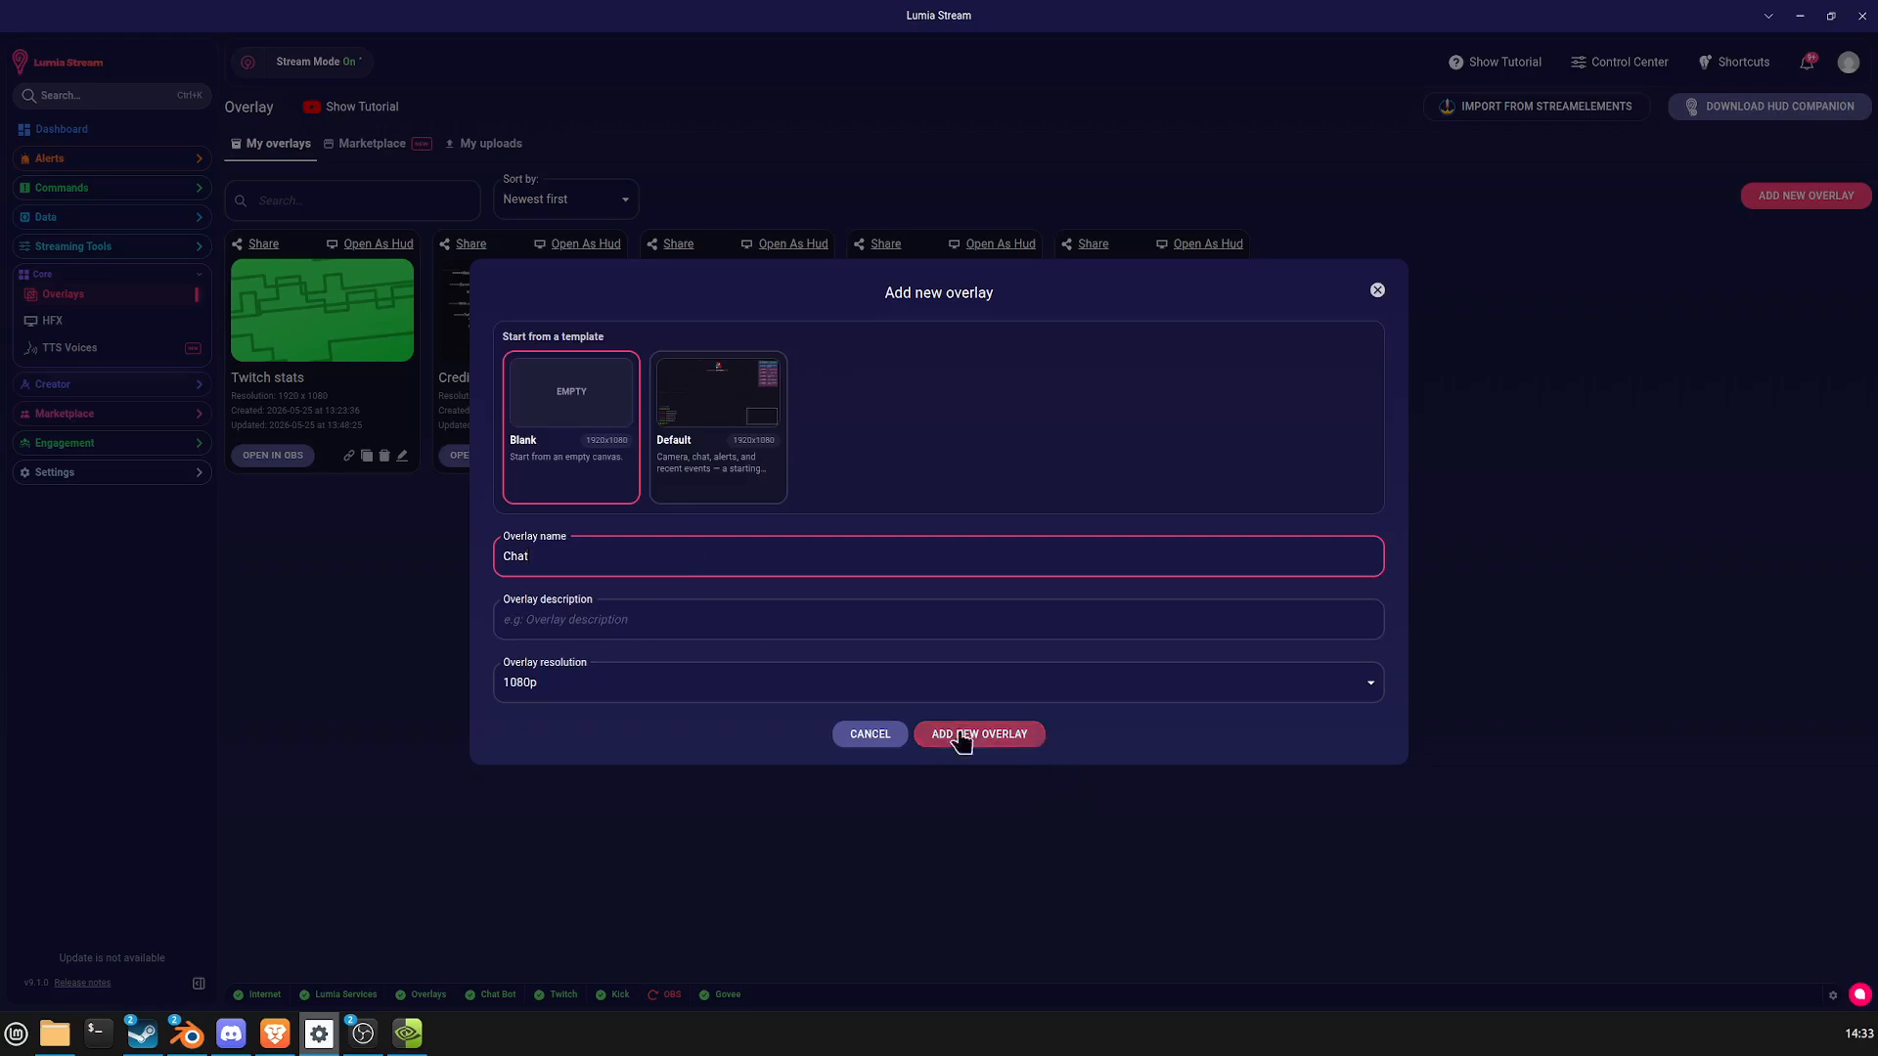
click(859, 695)
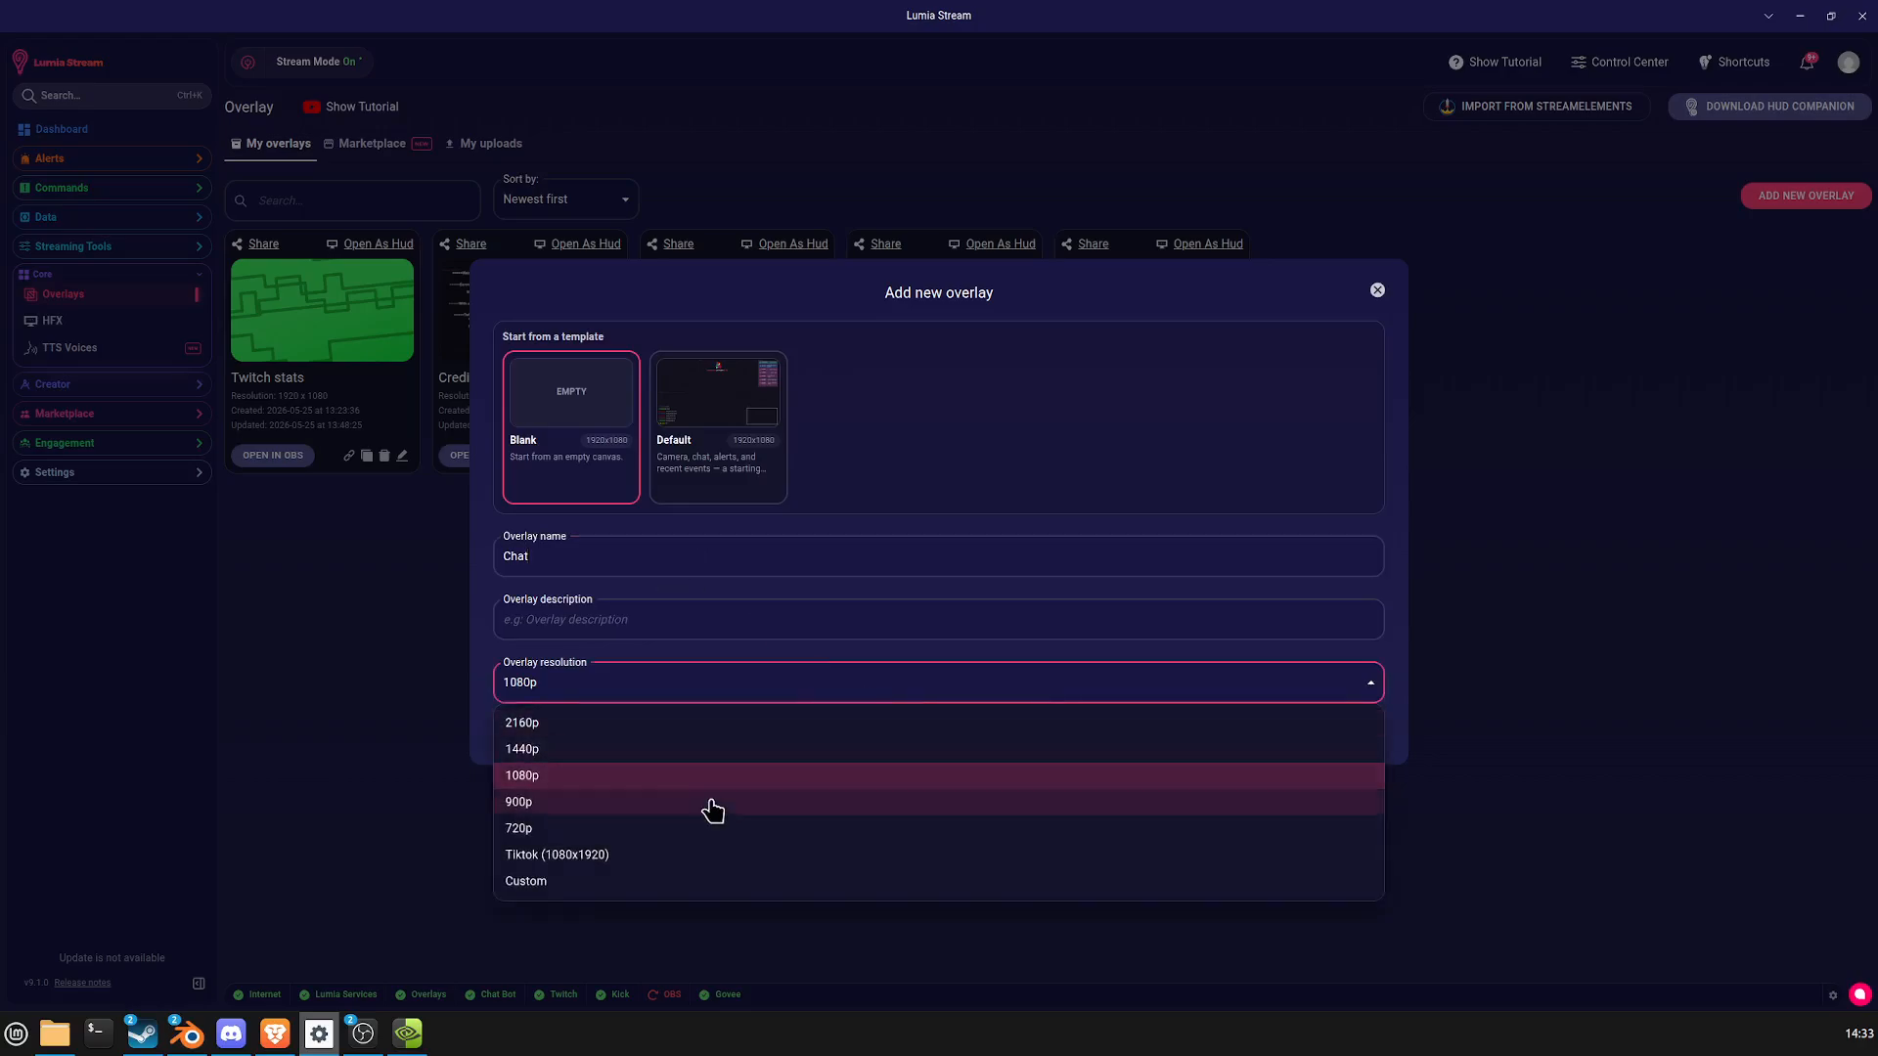
click(640, 832)
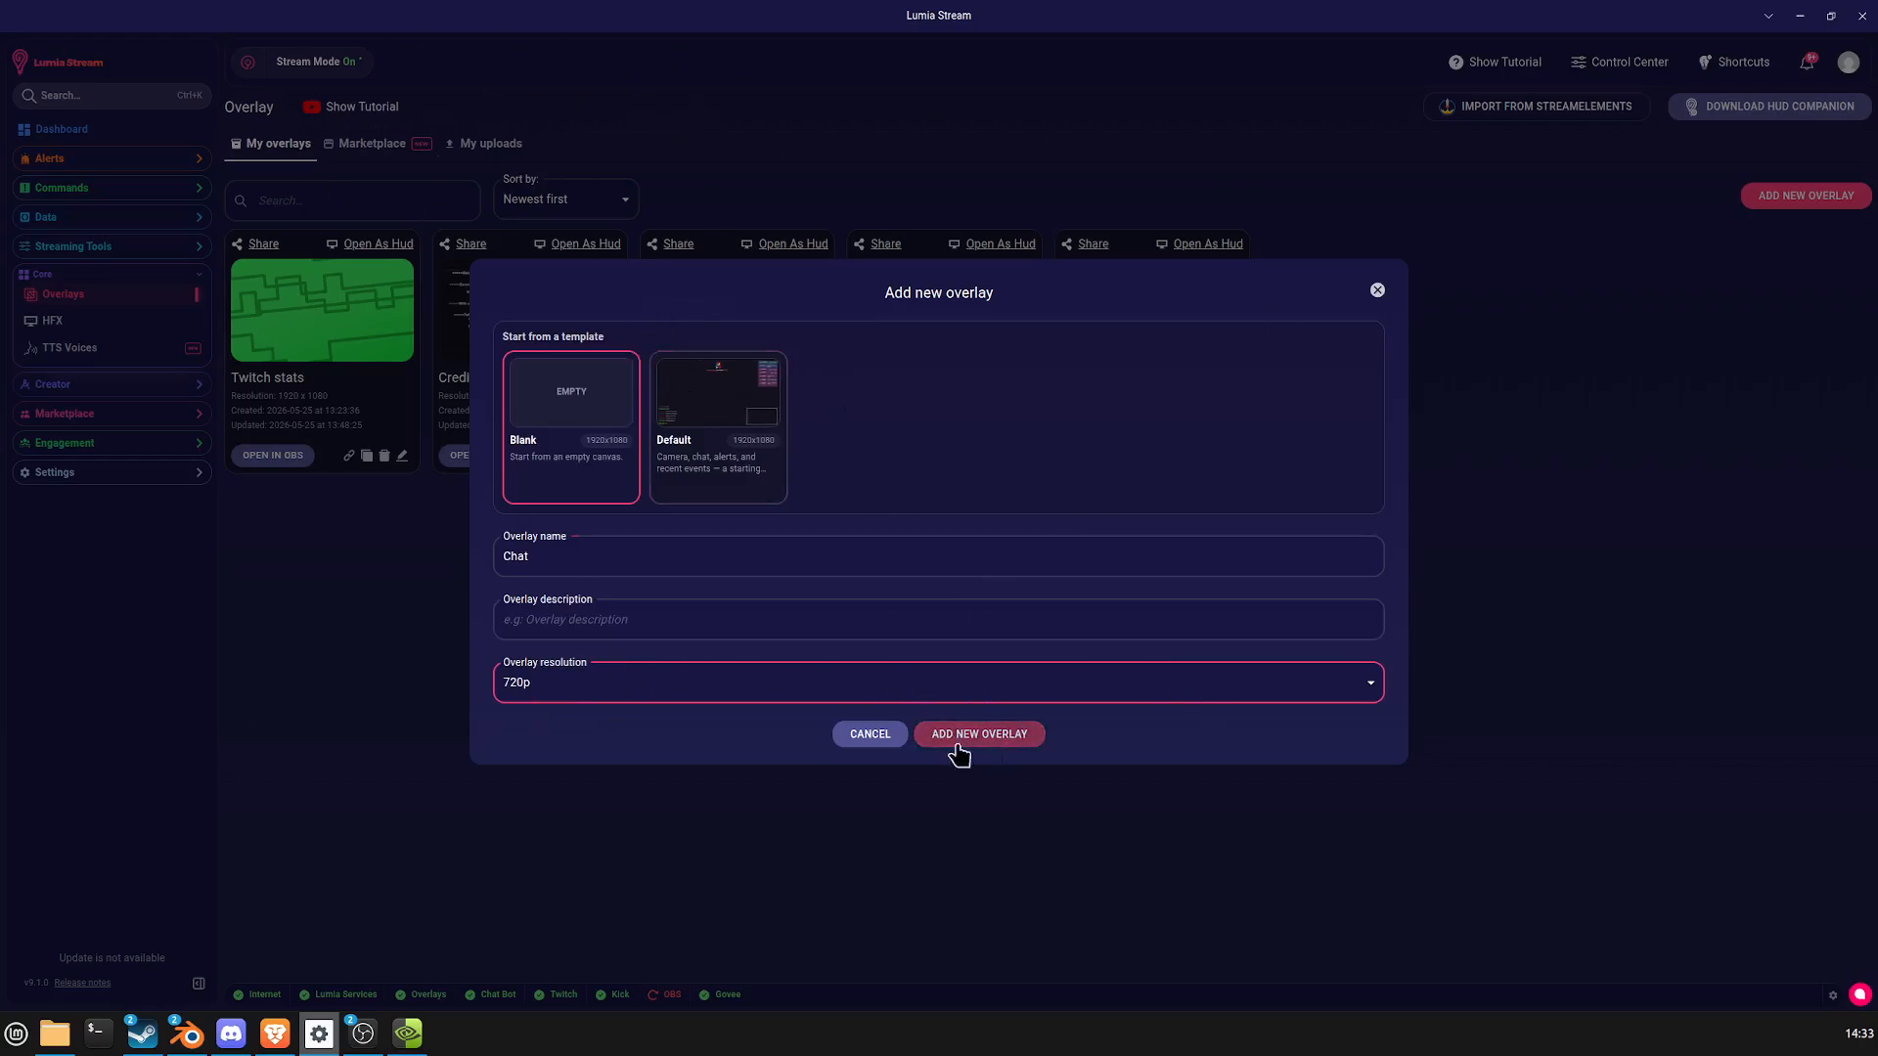
click(996, 753)
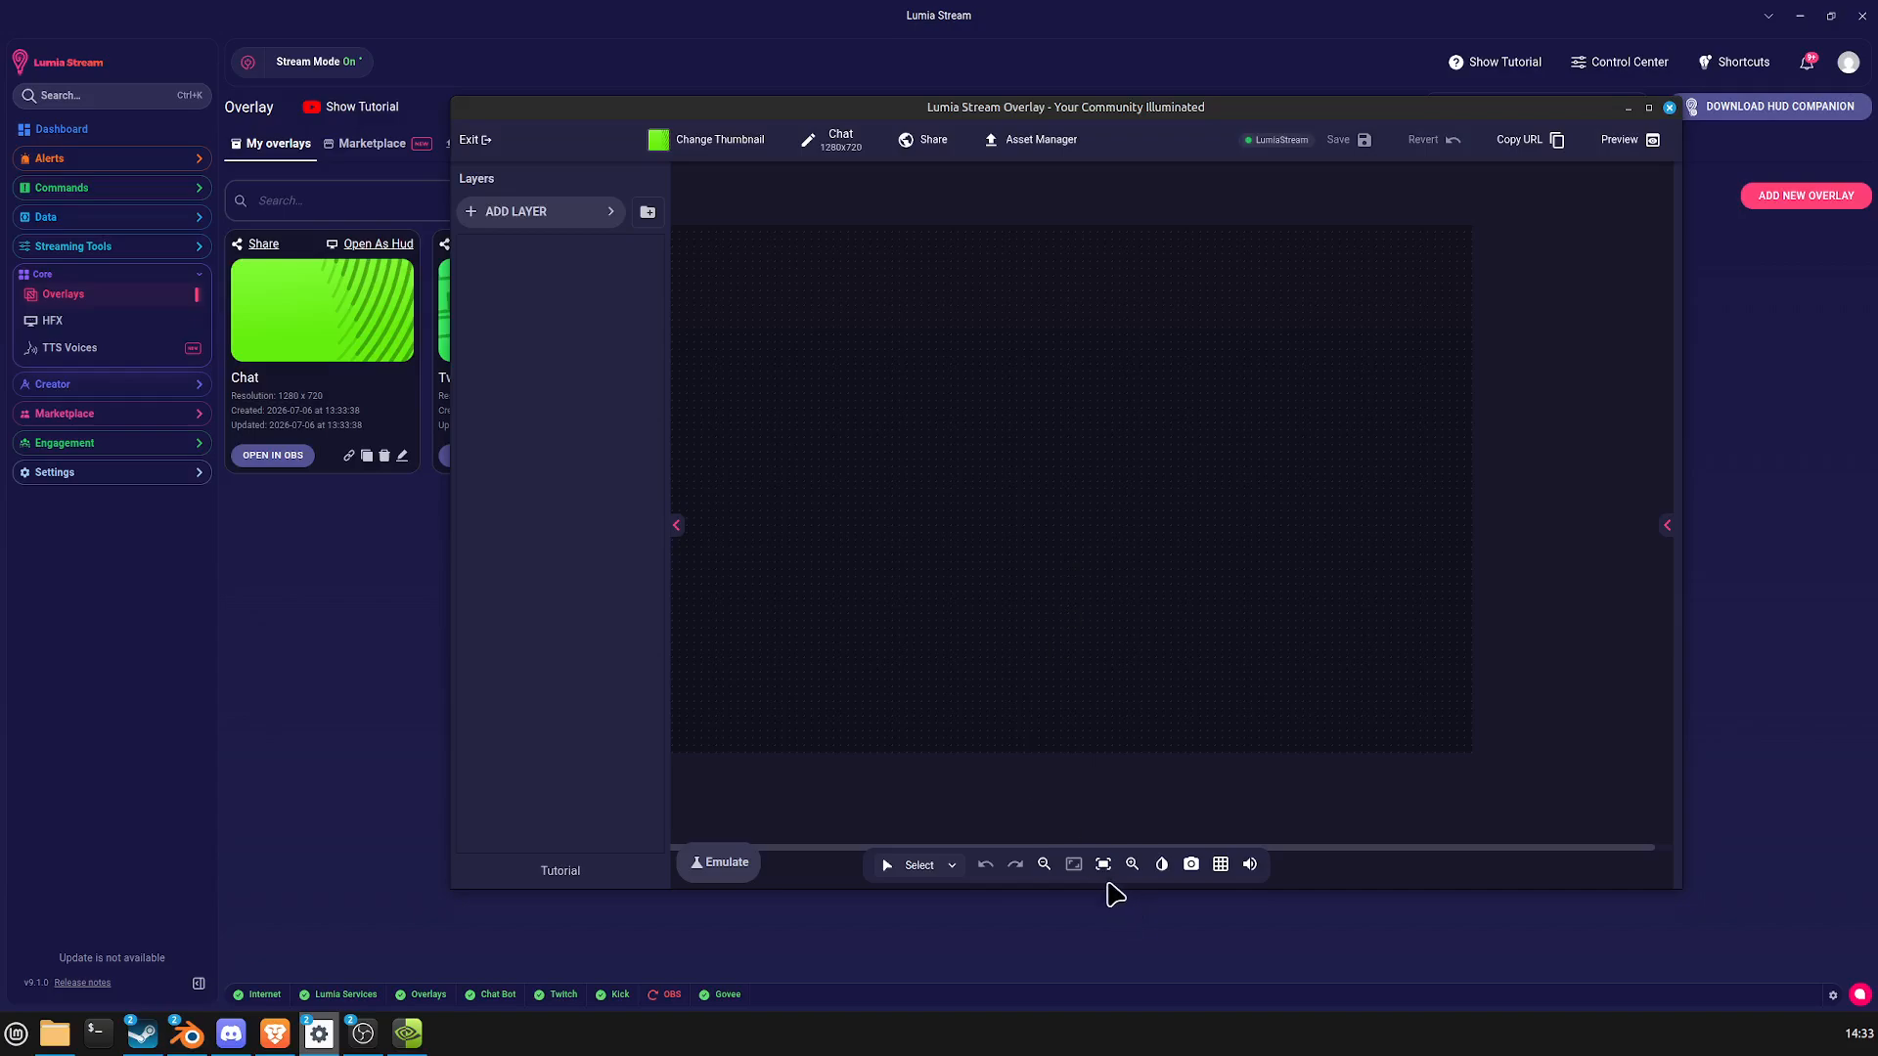
Fit the canvas to view and add a Chatbox layer found by searching 'chat'.
click(1103, 864)
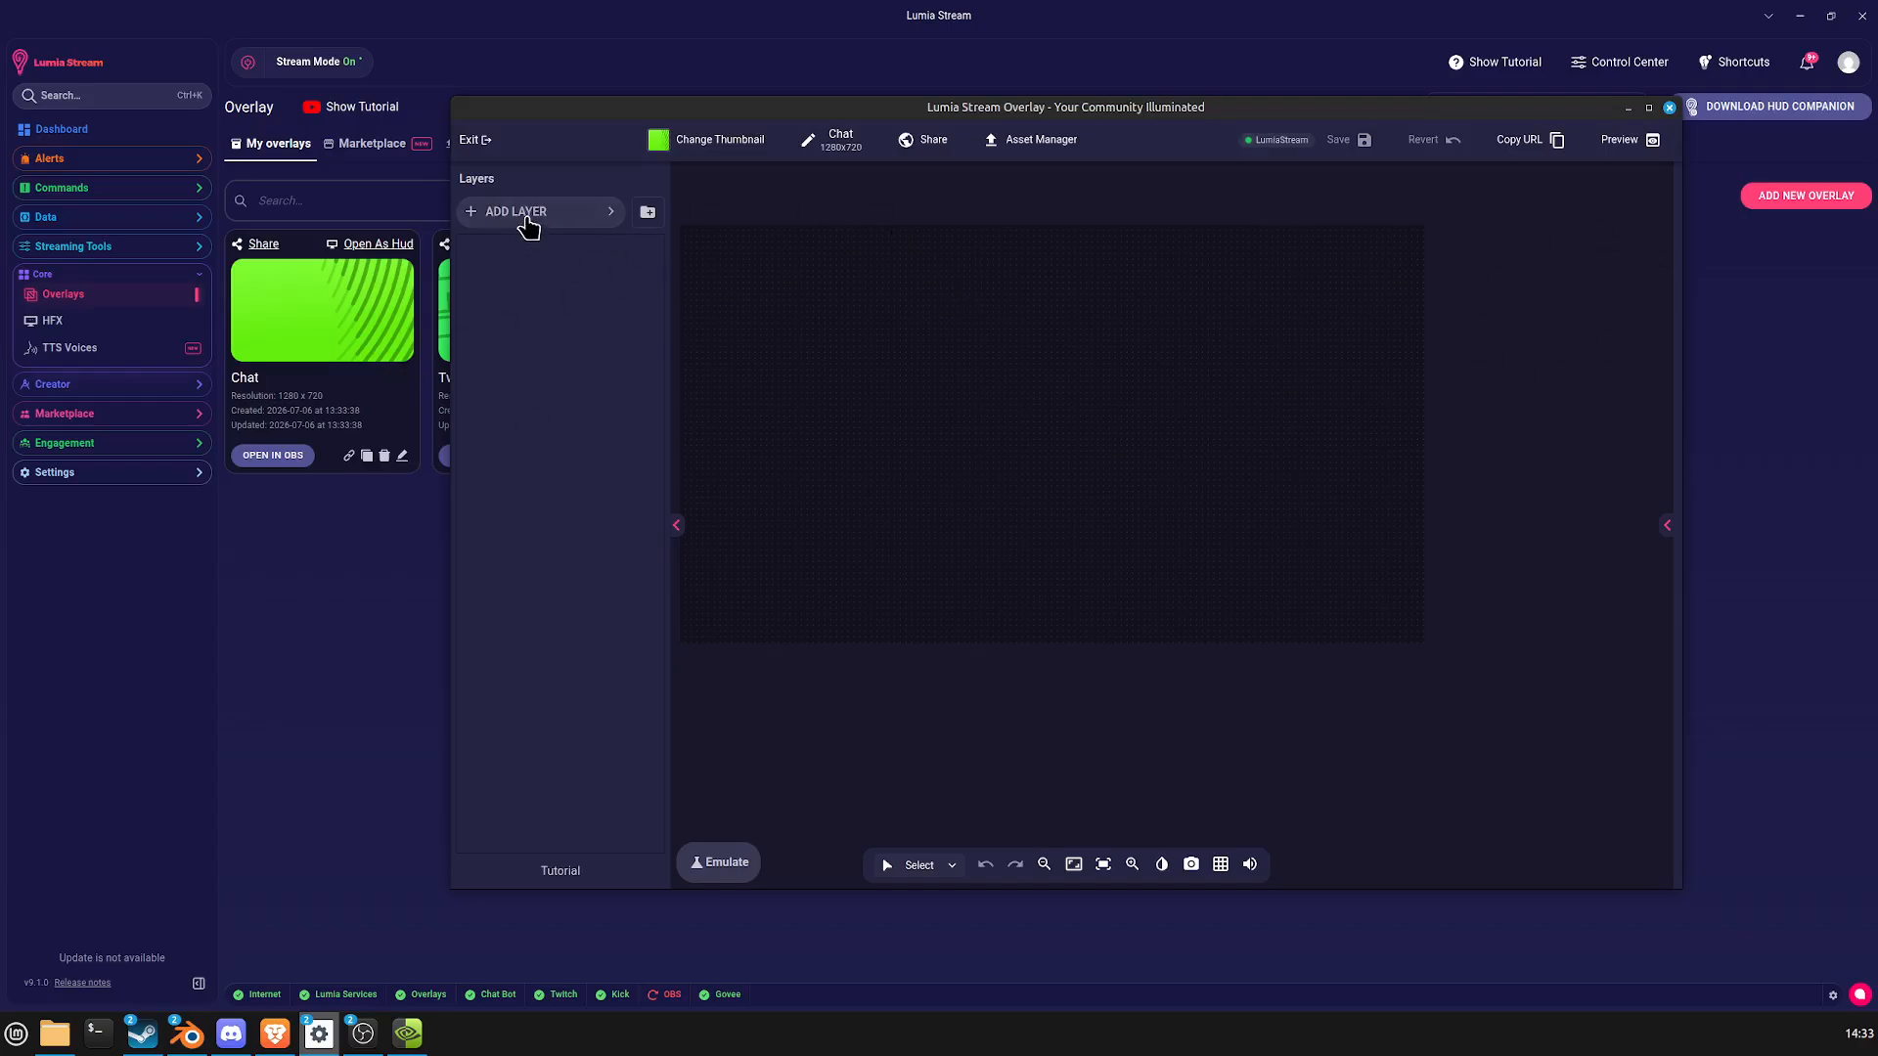
click(529, 217)
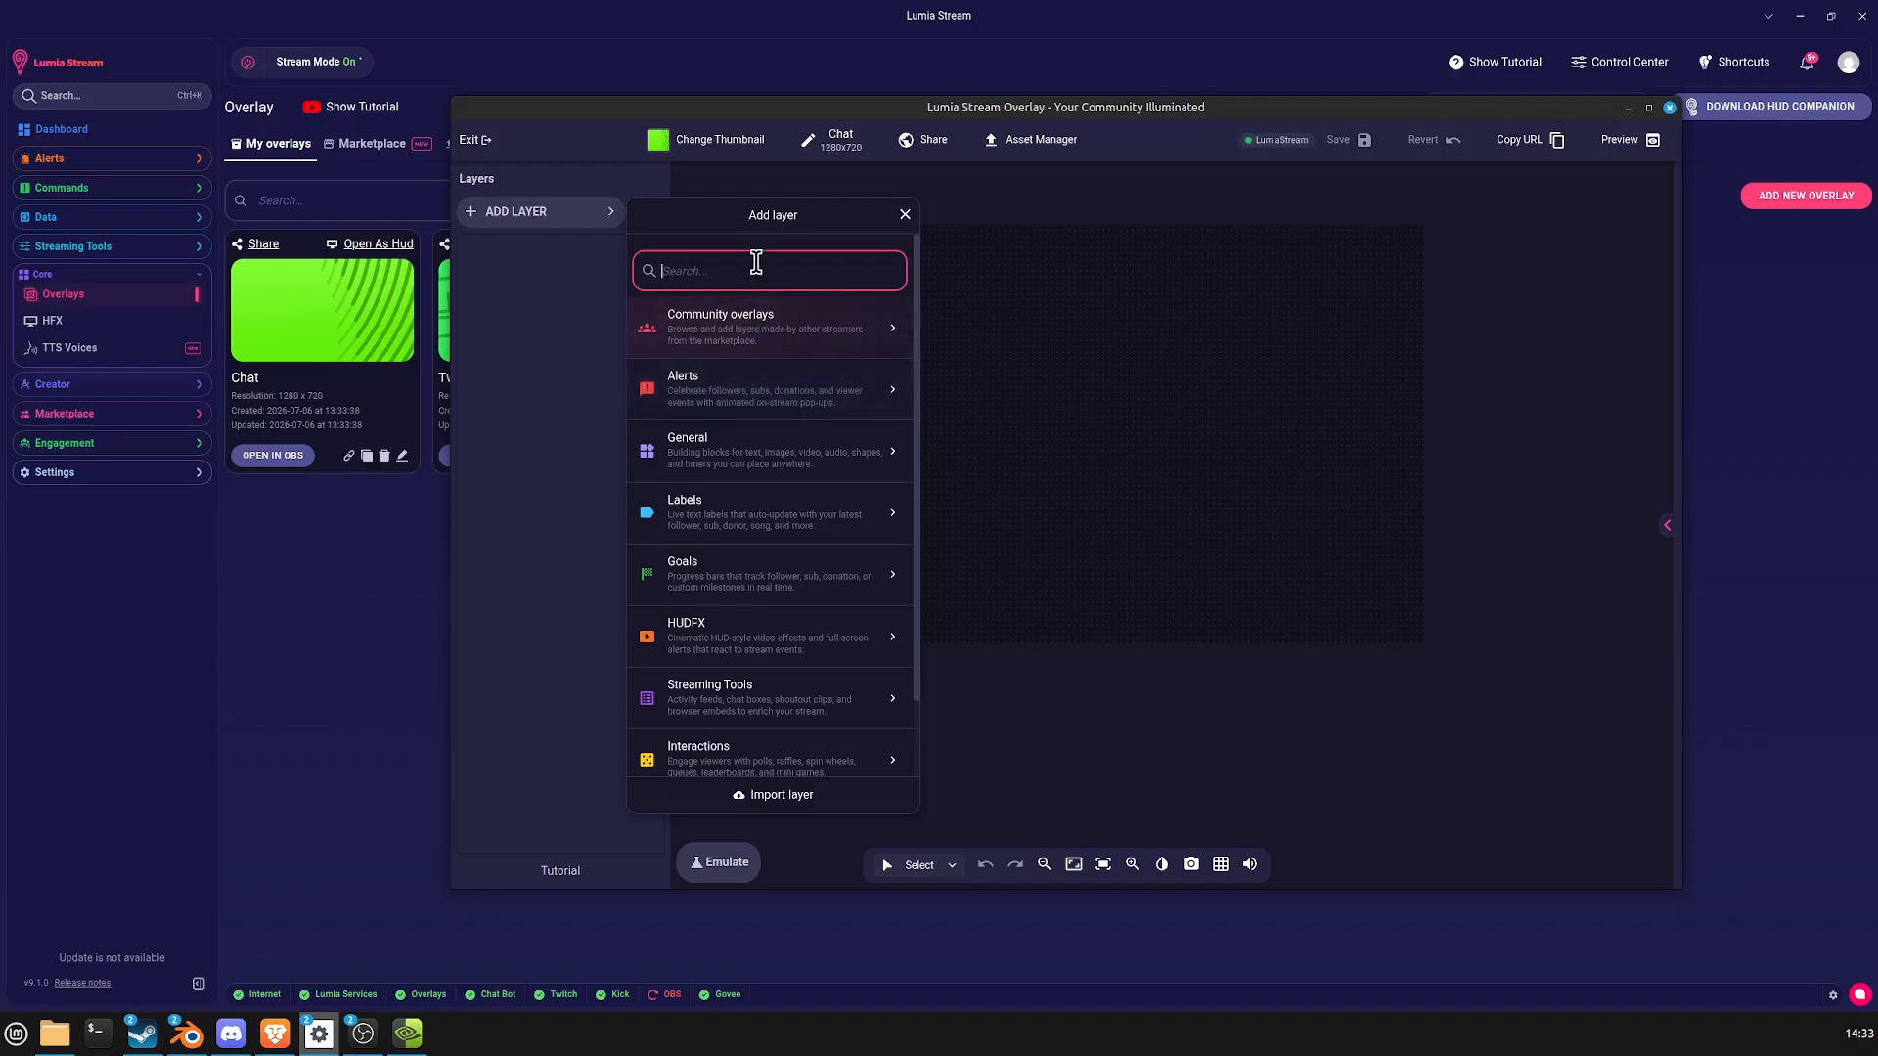
text(chat)
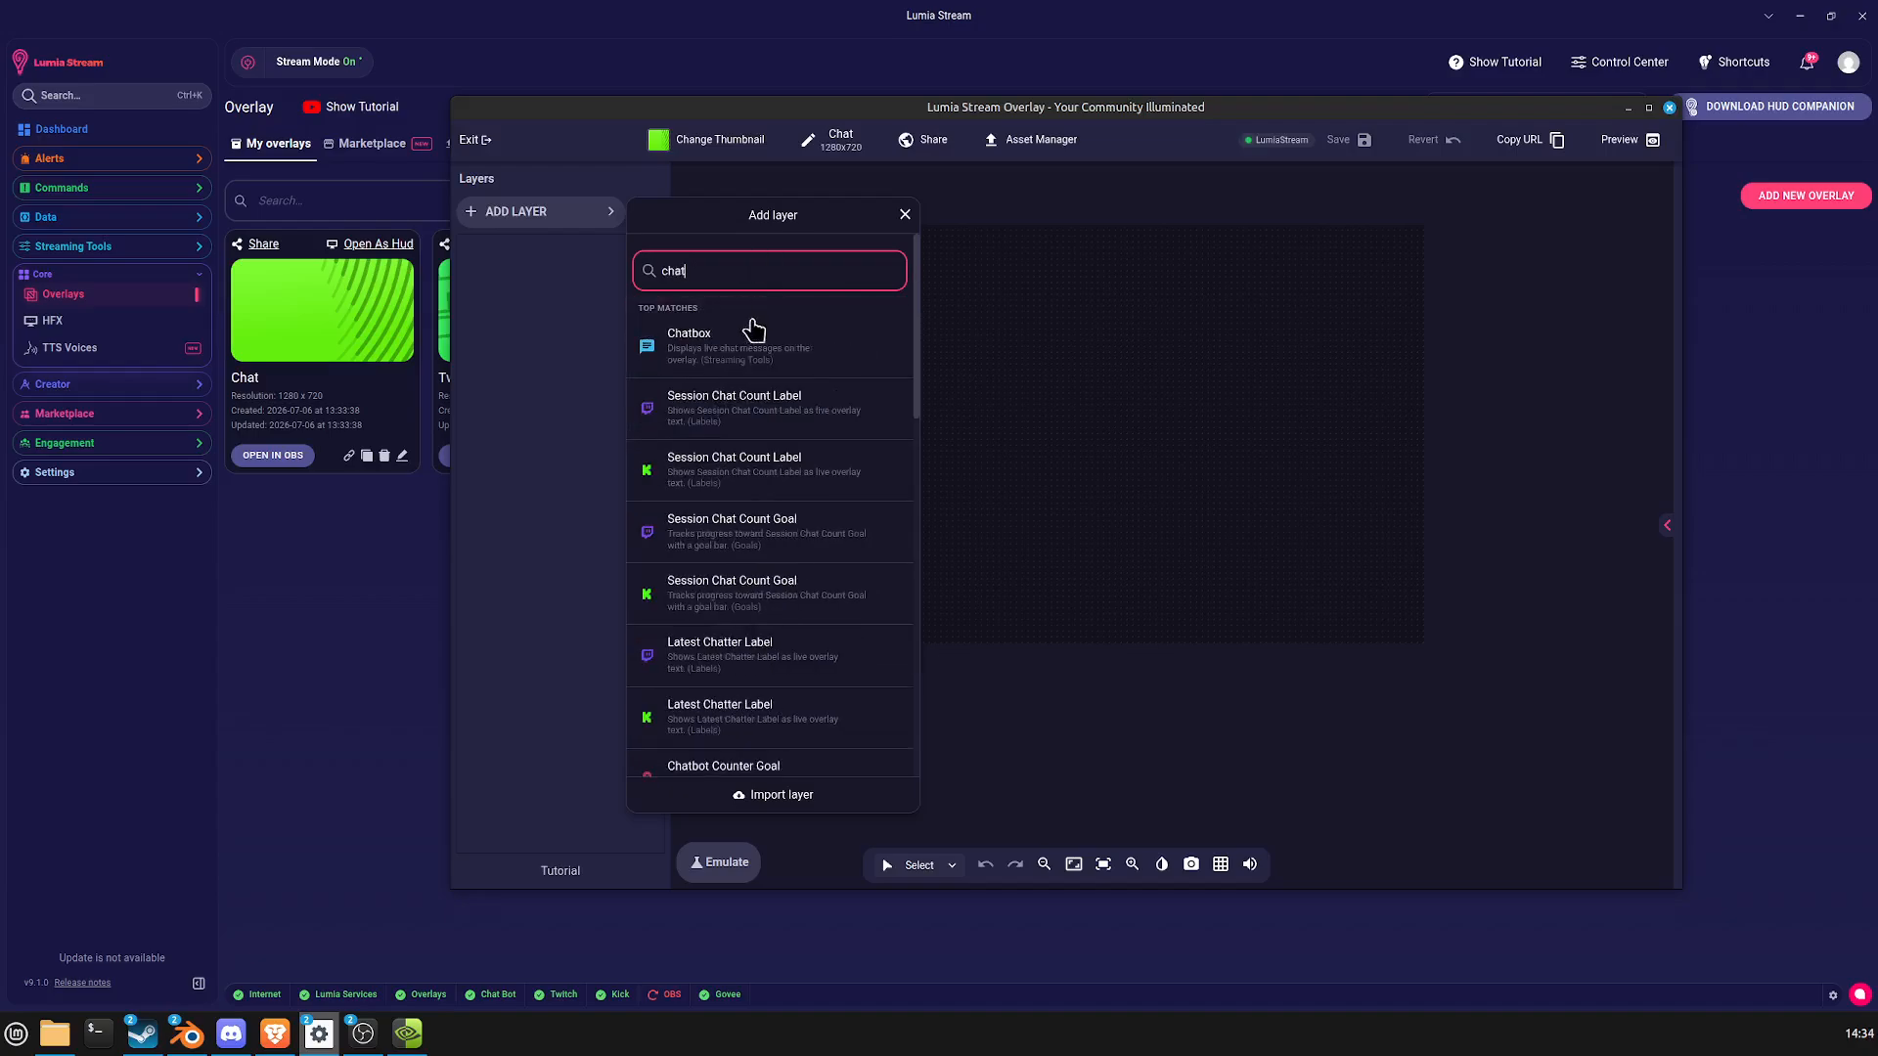
click(701, 362)
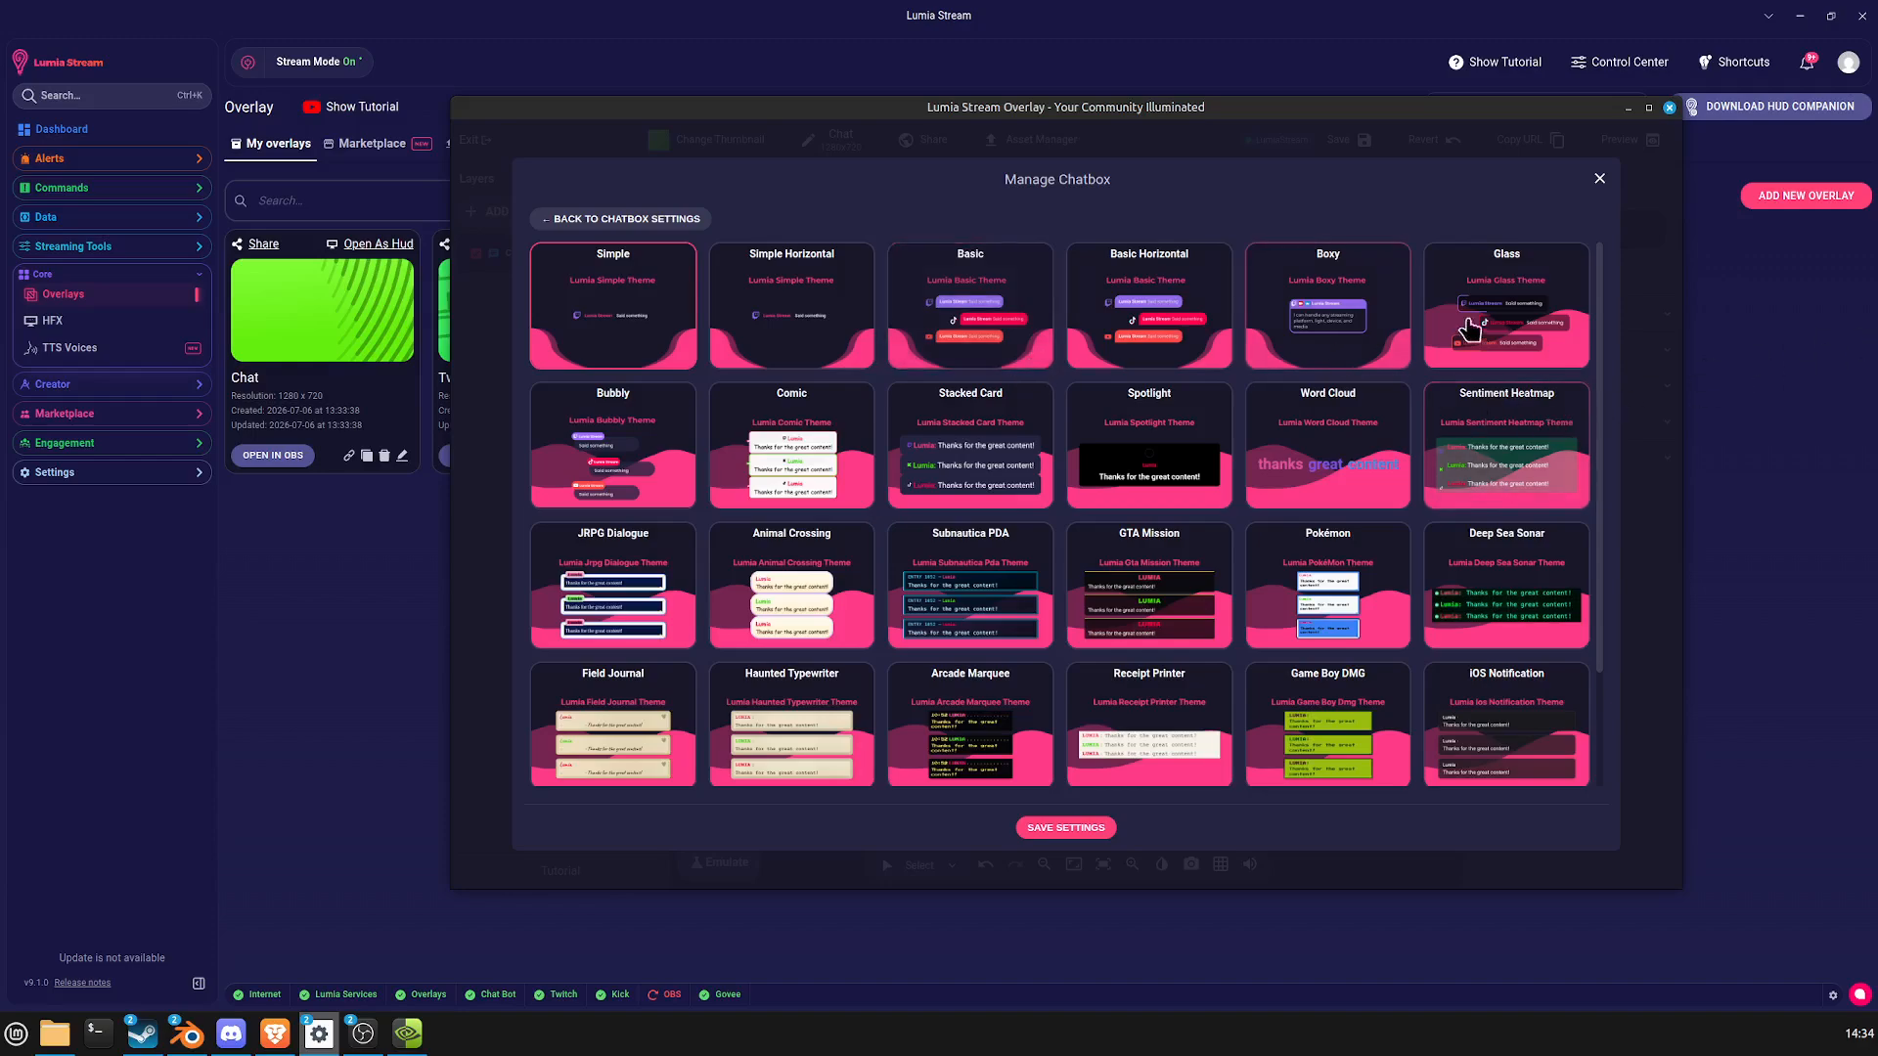
Apply the Boxy theme to the chatbox, leave Horizontal layout off, and save the settings.
scroll(1474, 340, down, 2)
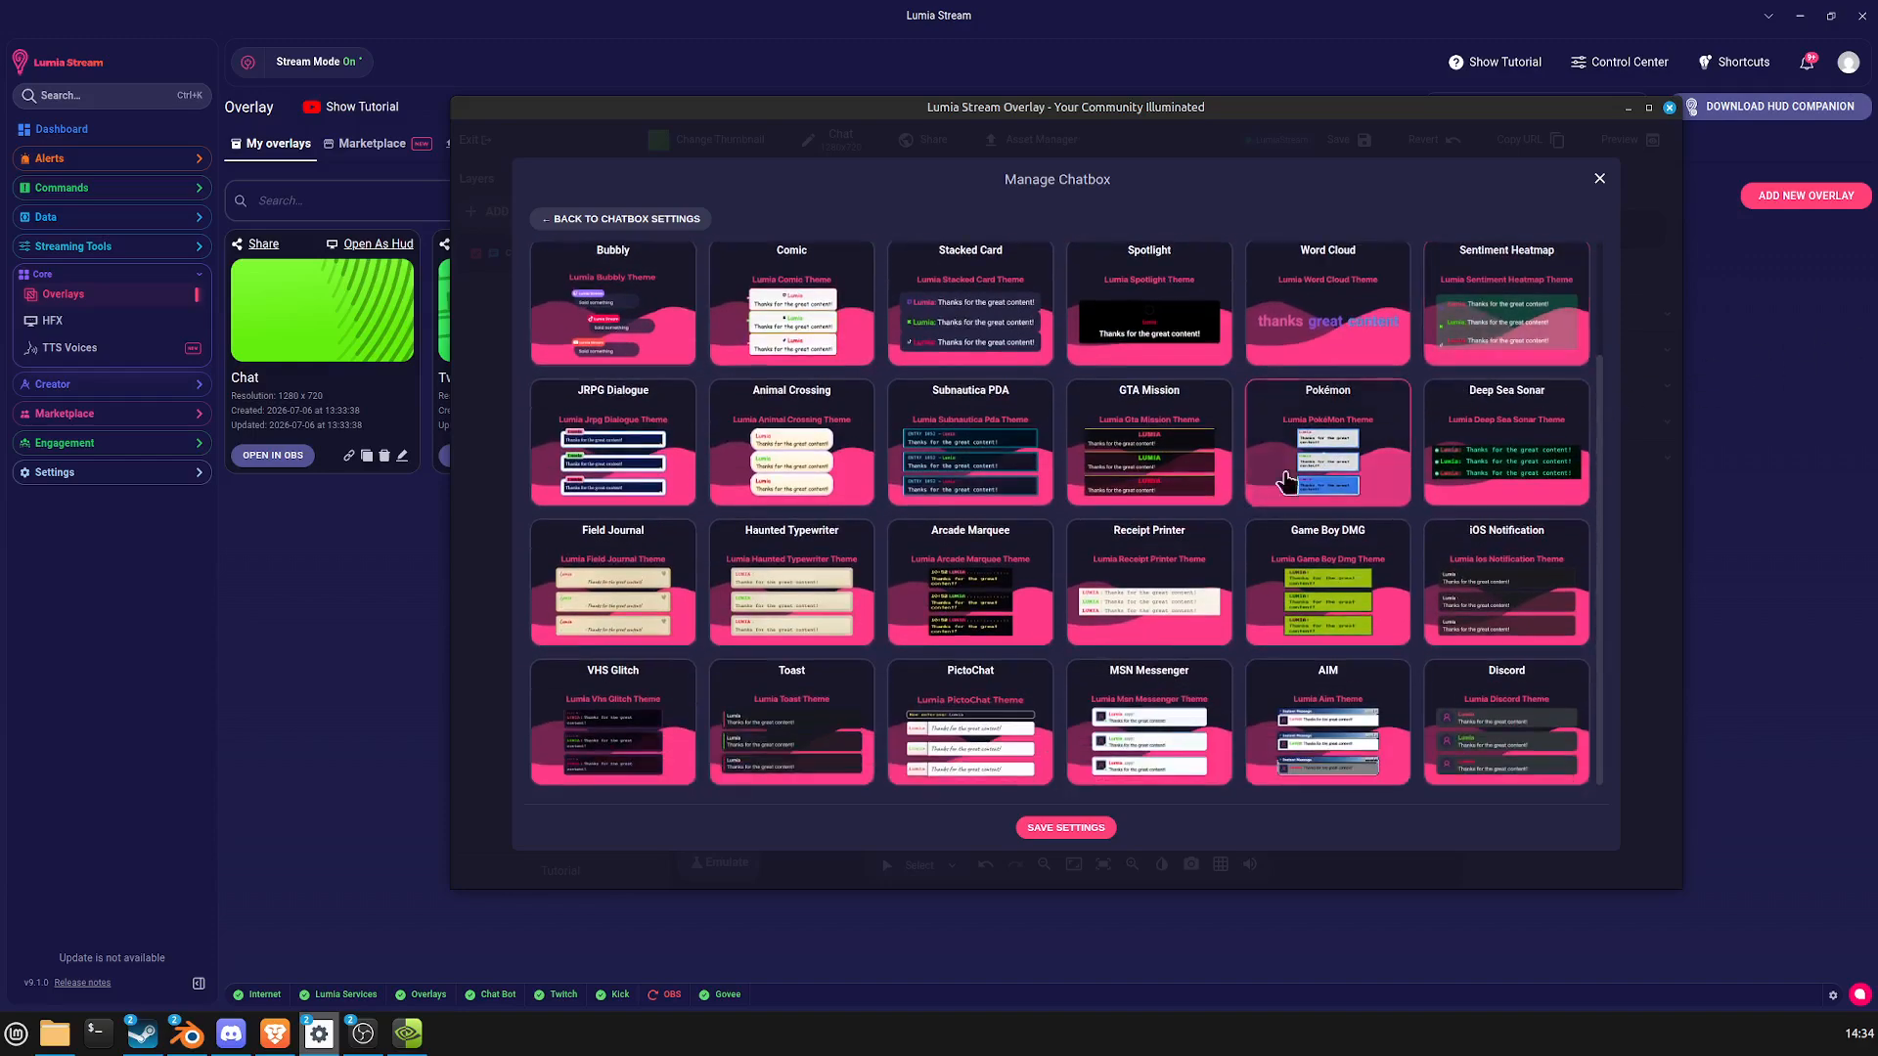
scroll(1222, 531, up, 2)
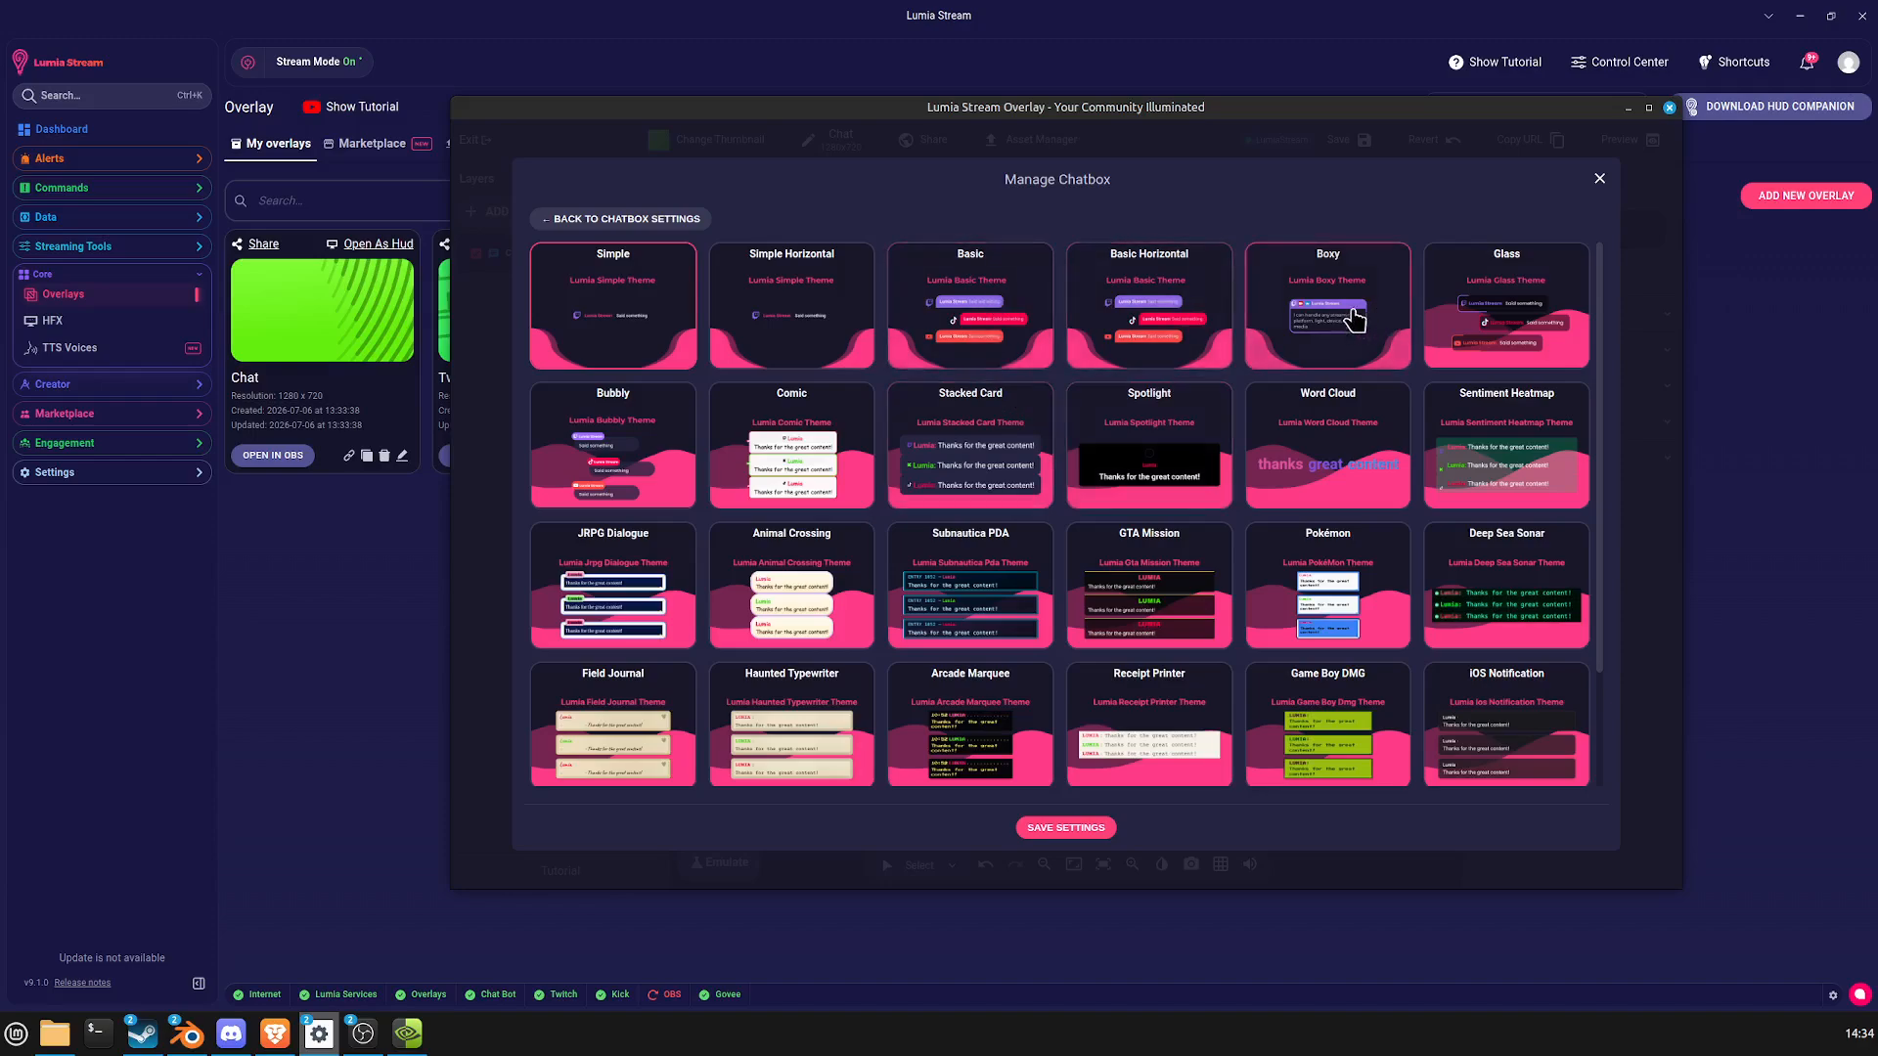
click(1355, 321)
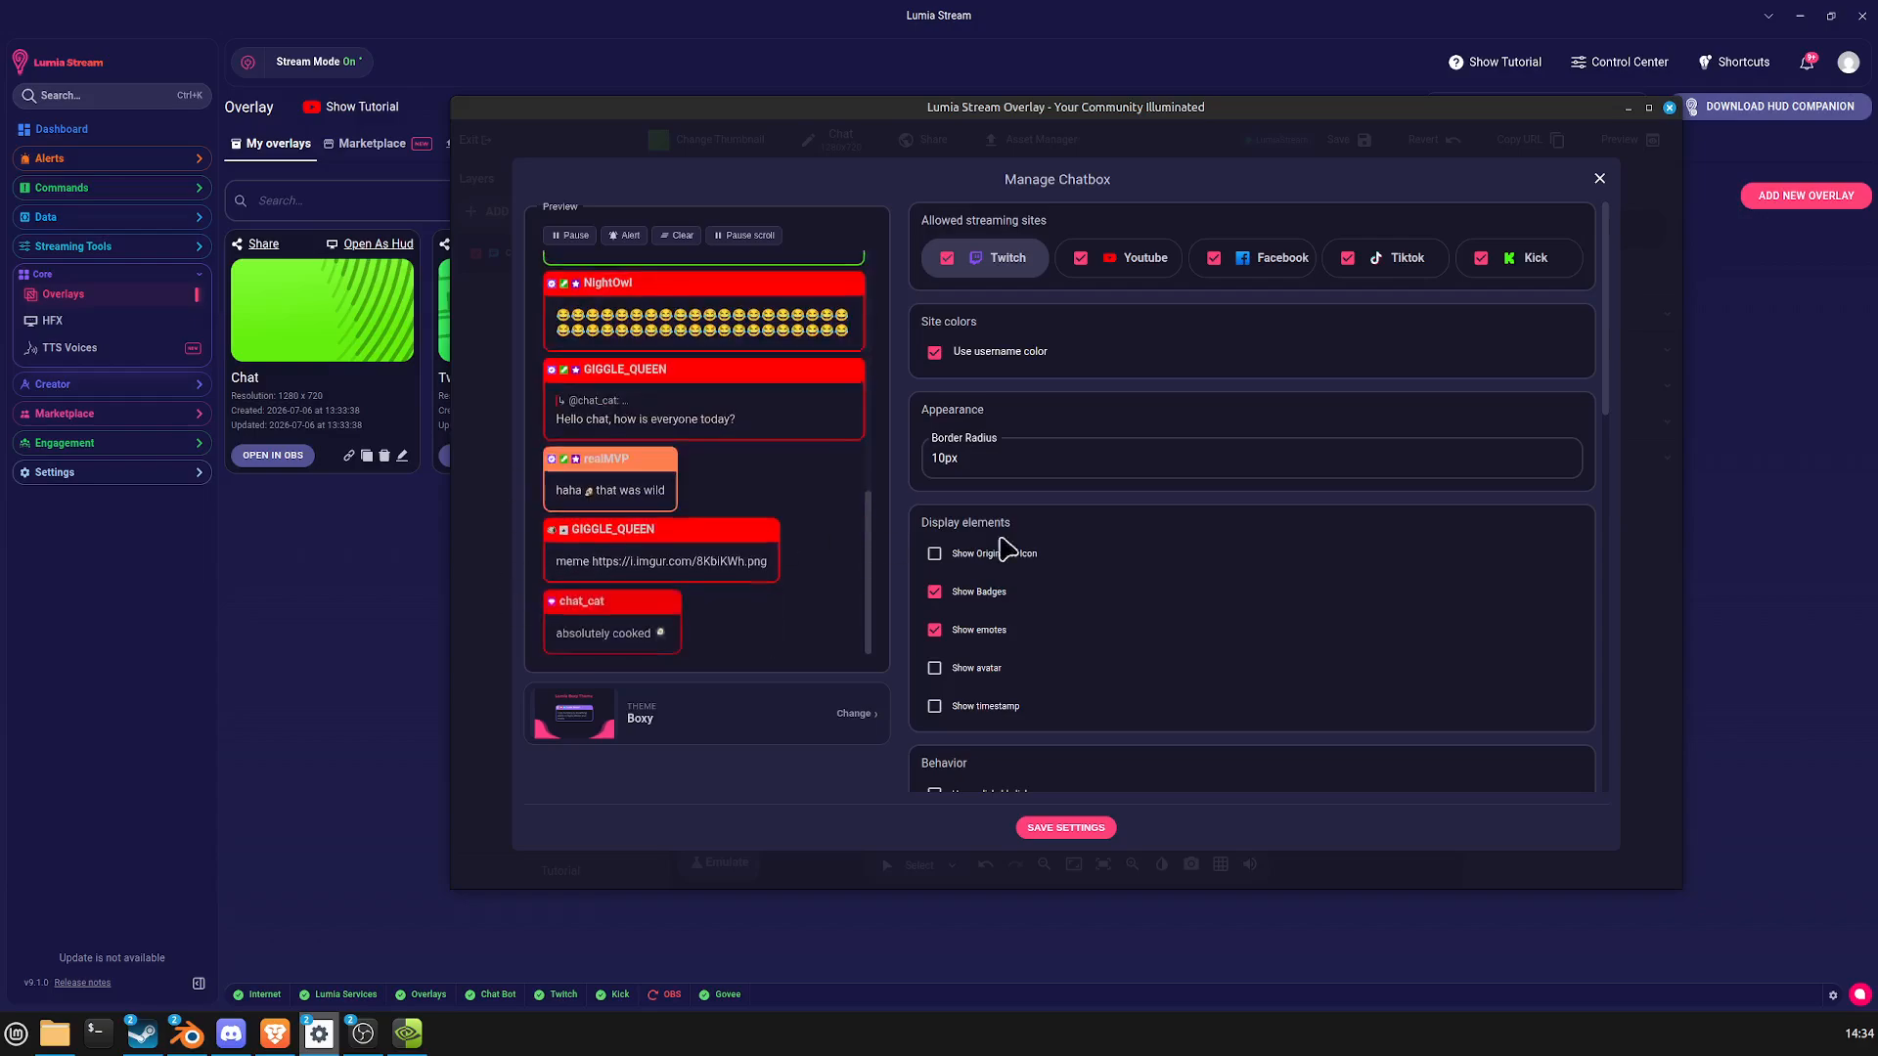
drag(1609, 392, 1601, 525)
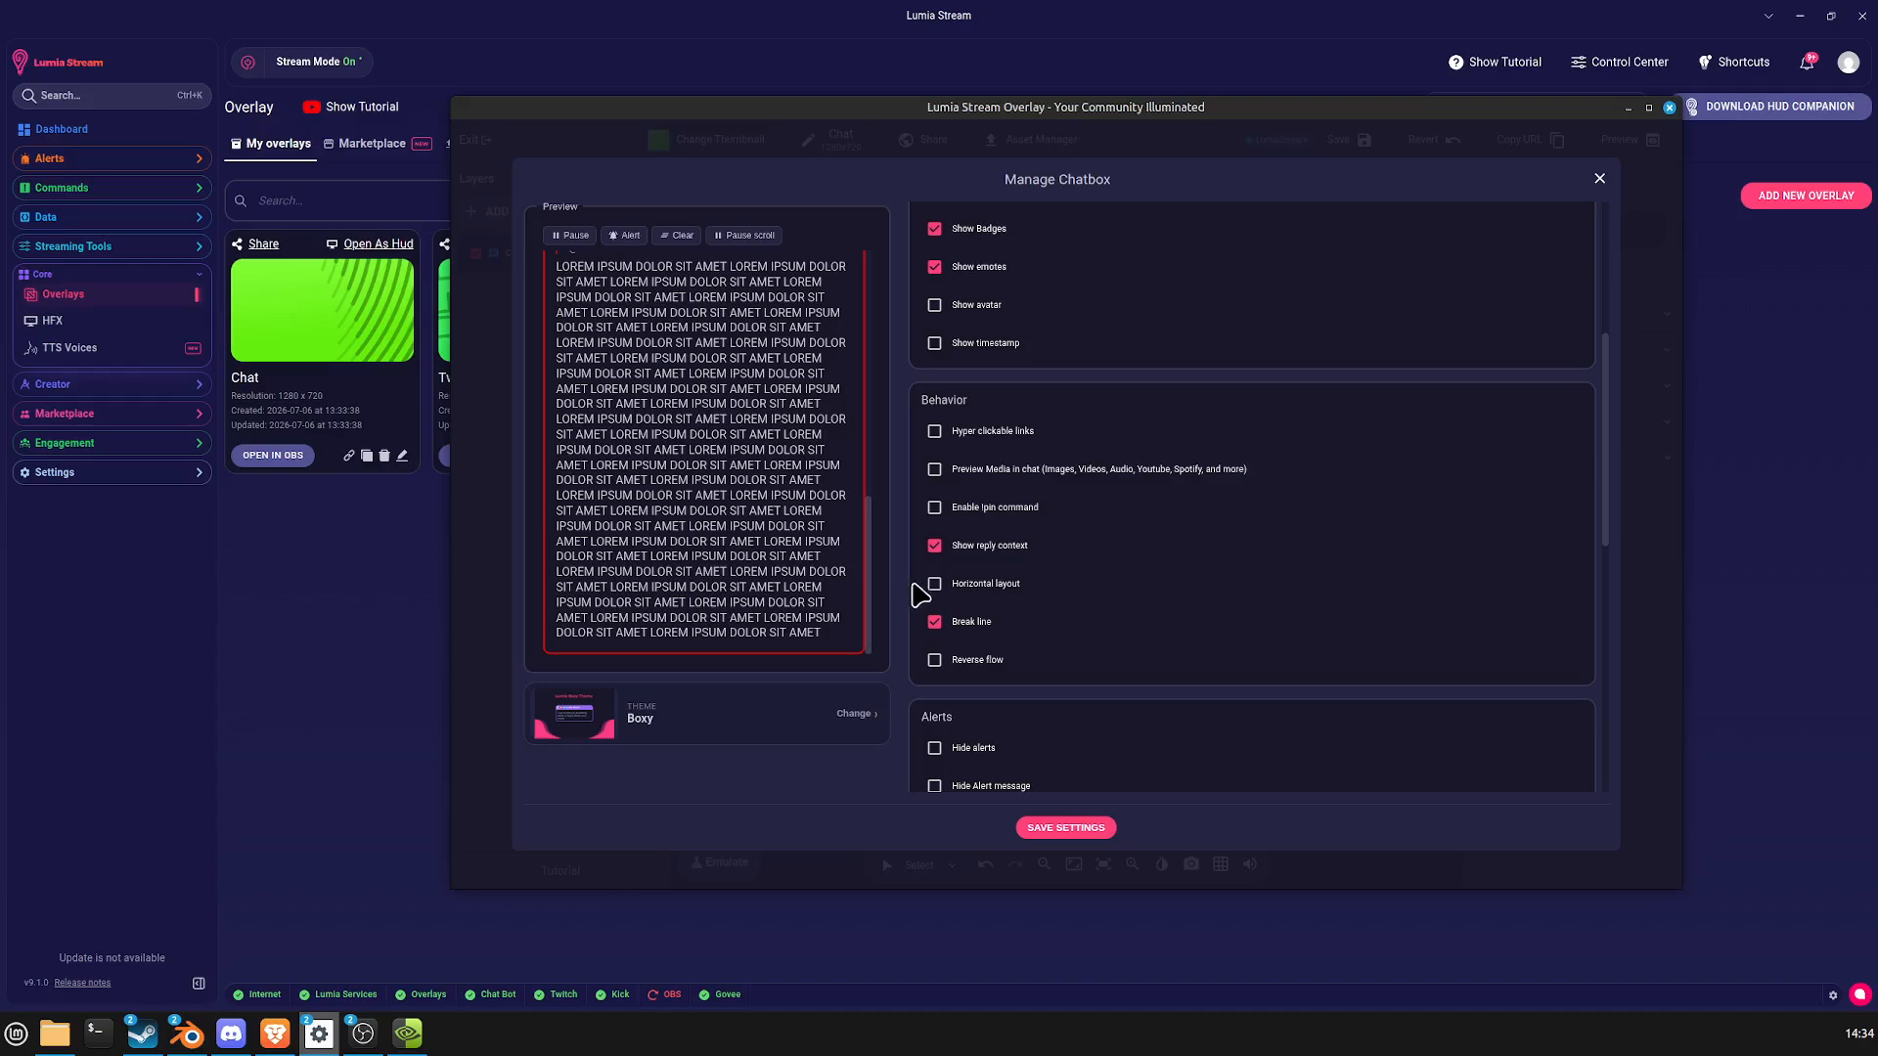
click(932, 584)
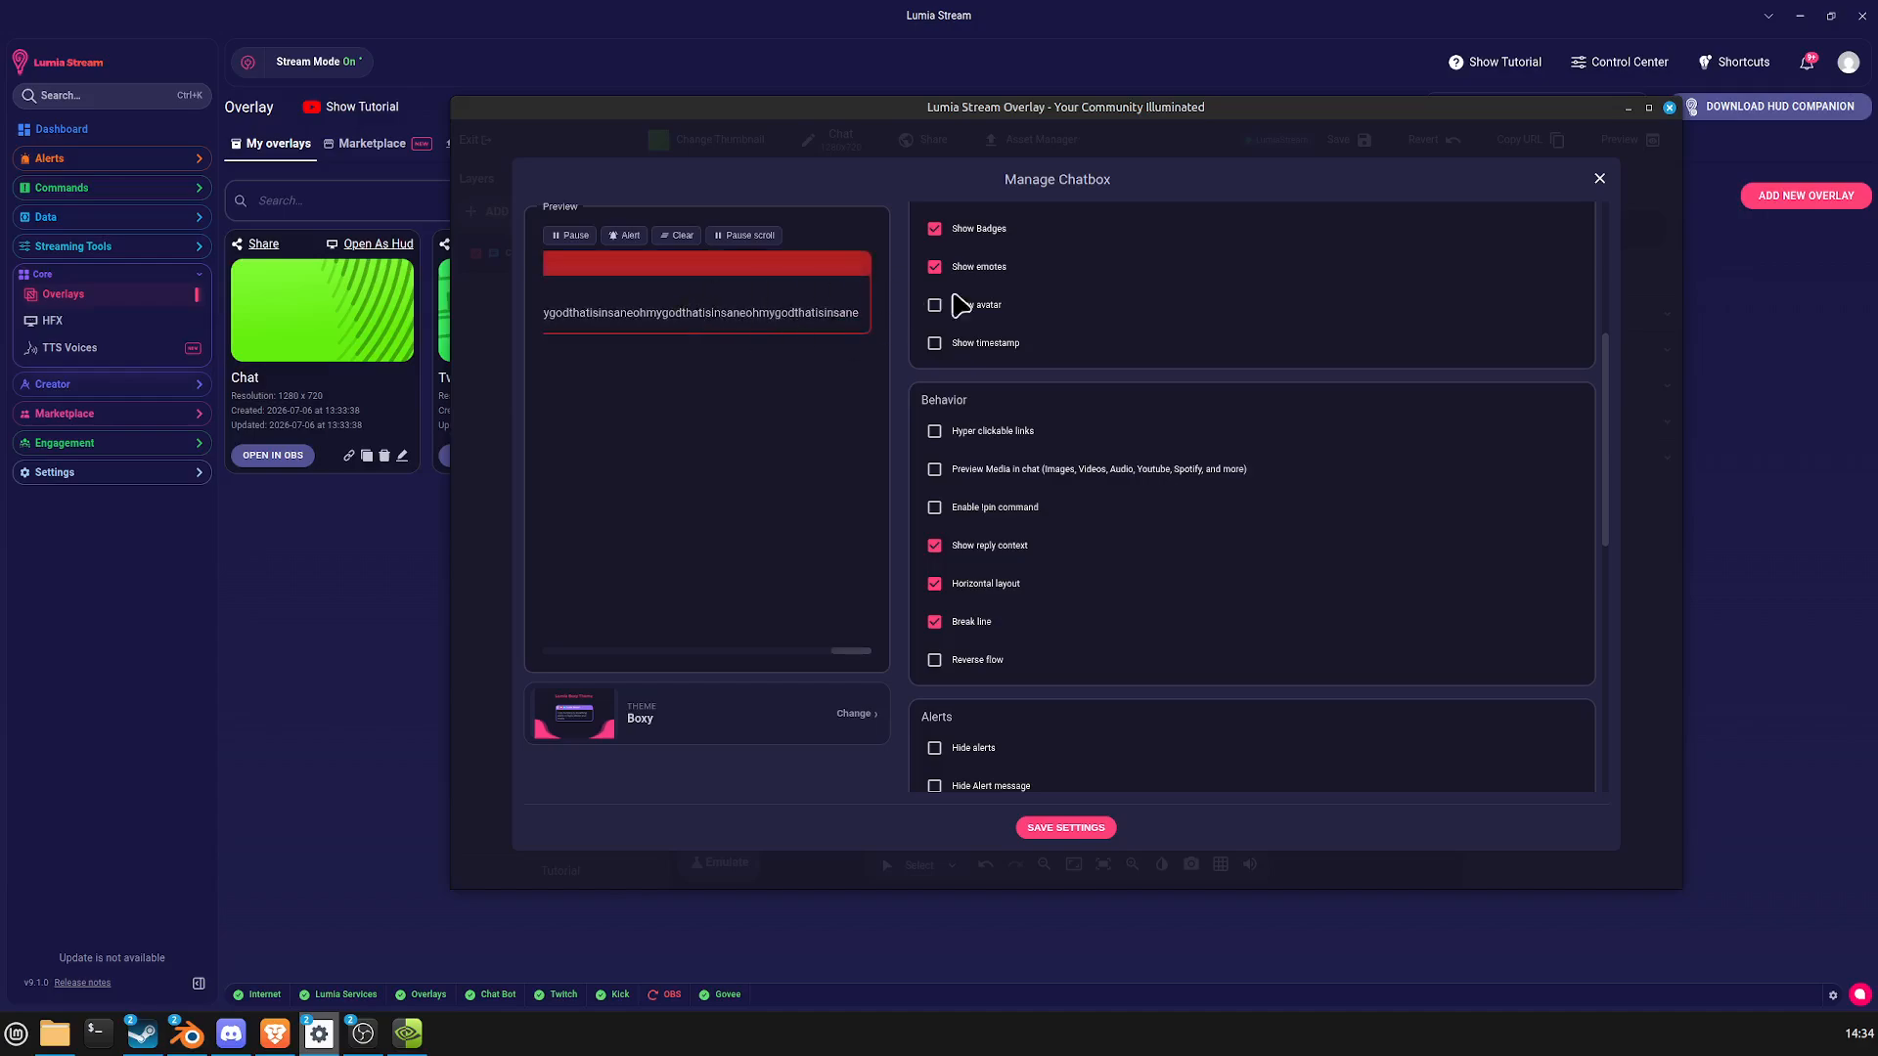
click(929, 583)
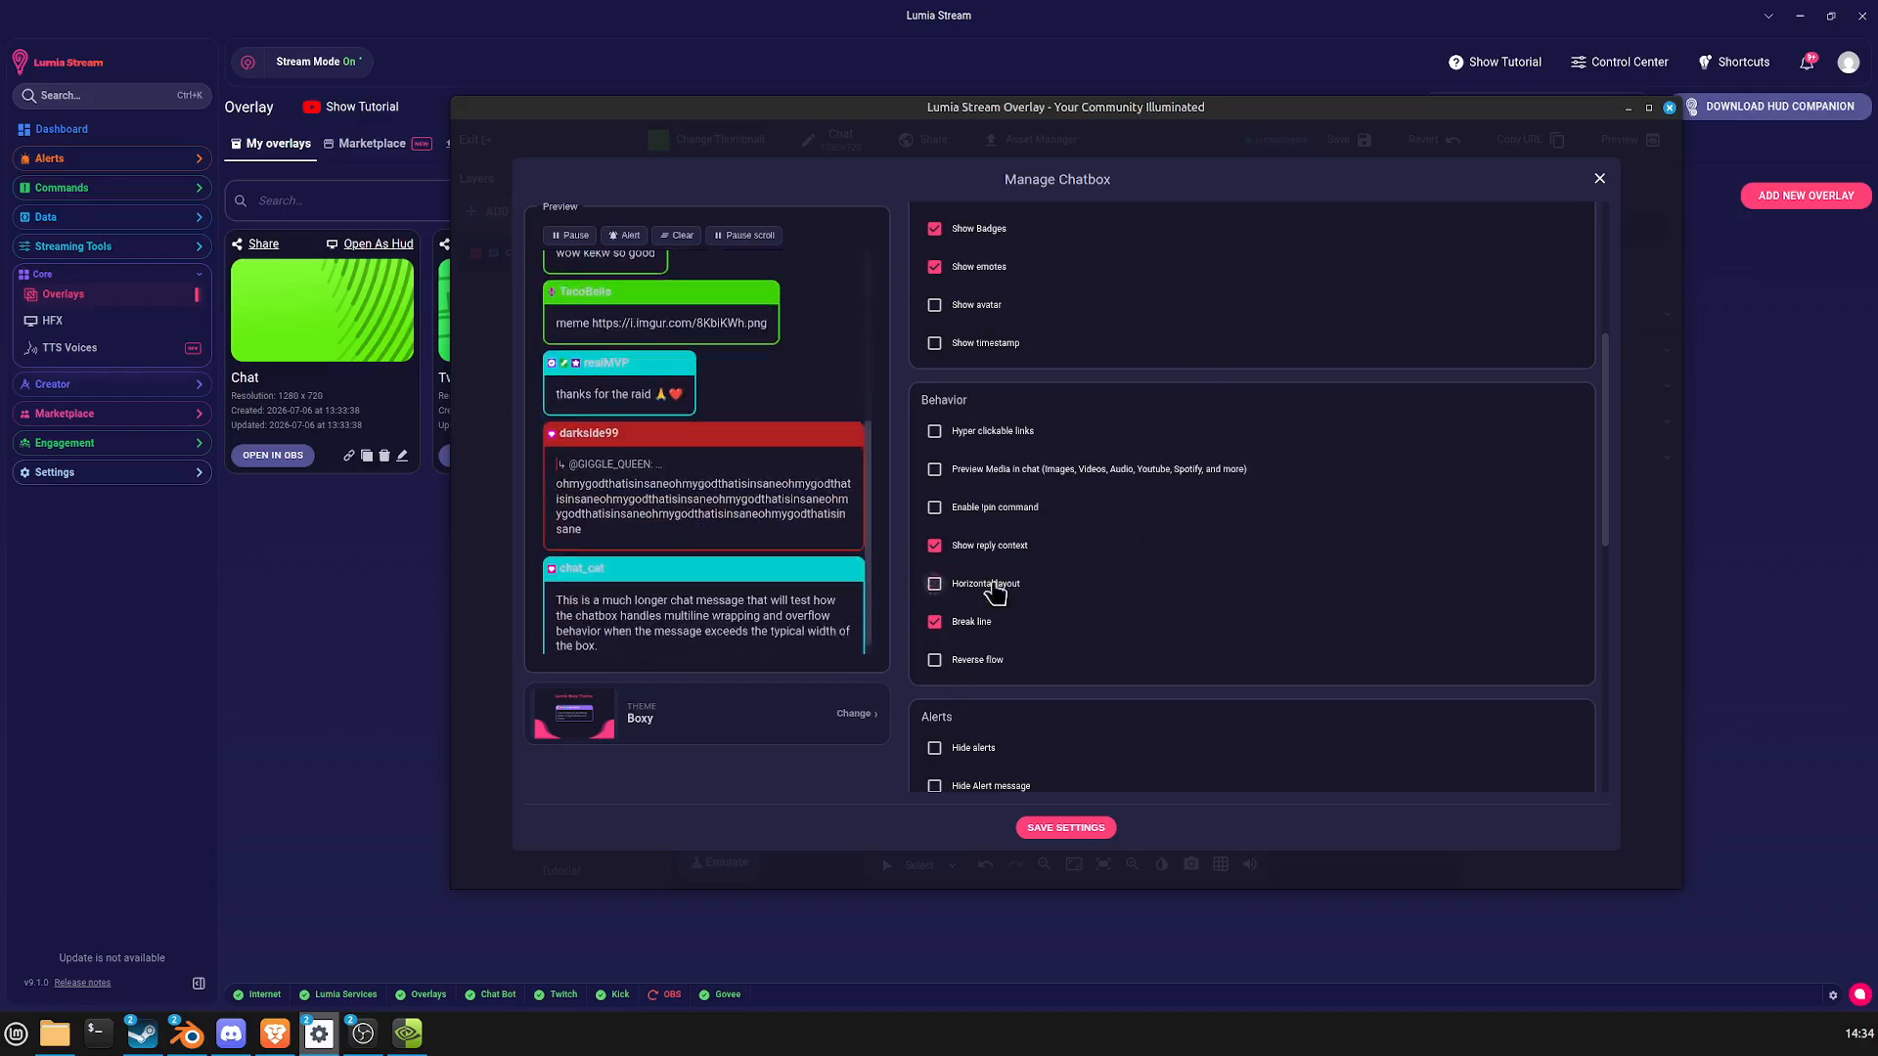
drag(1607, 436, 1596, 759)
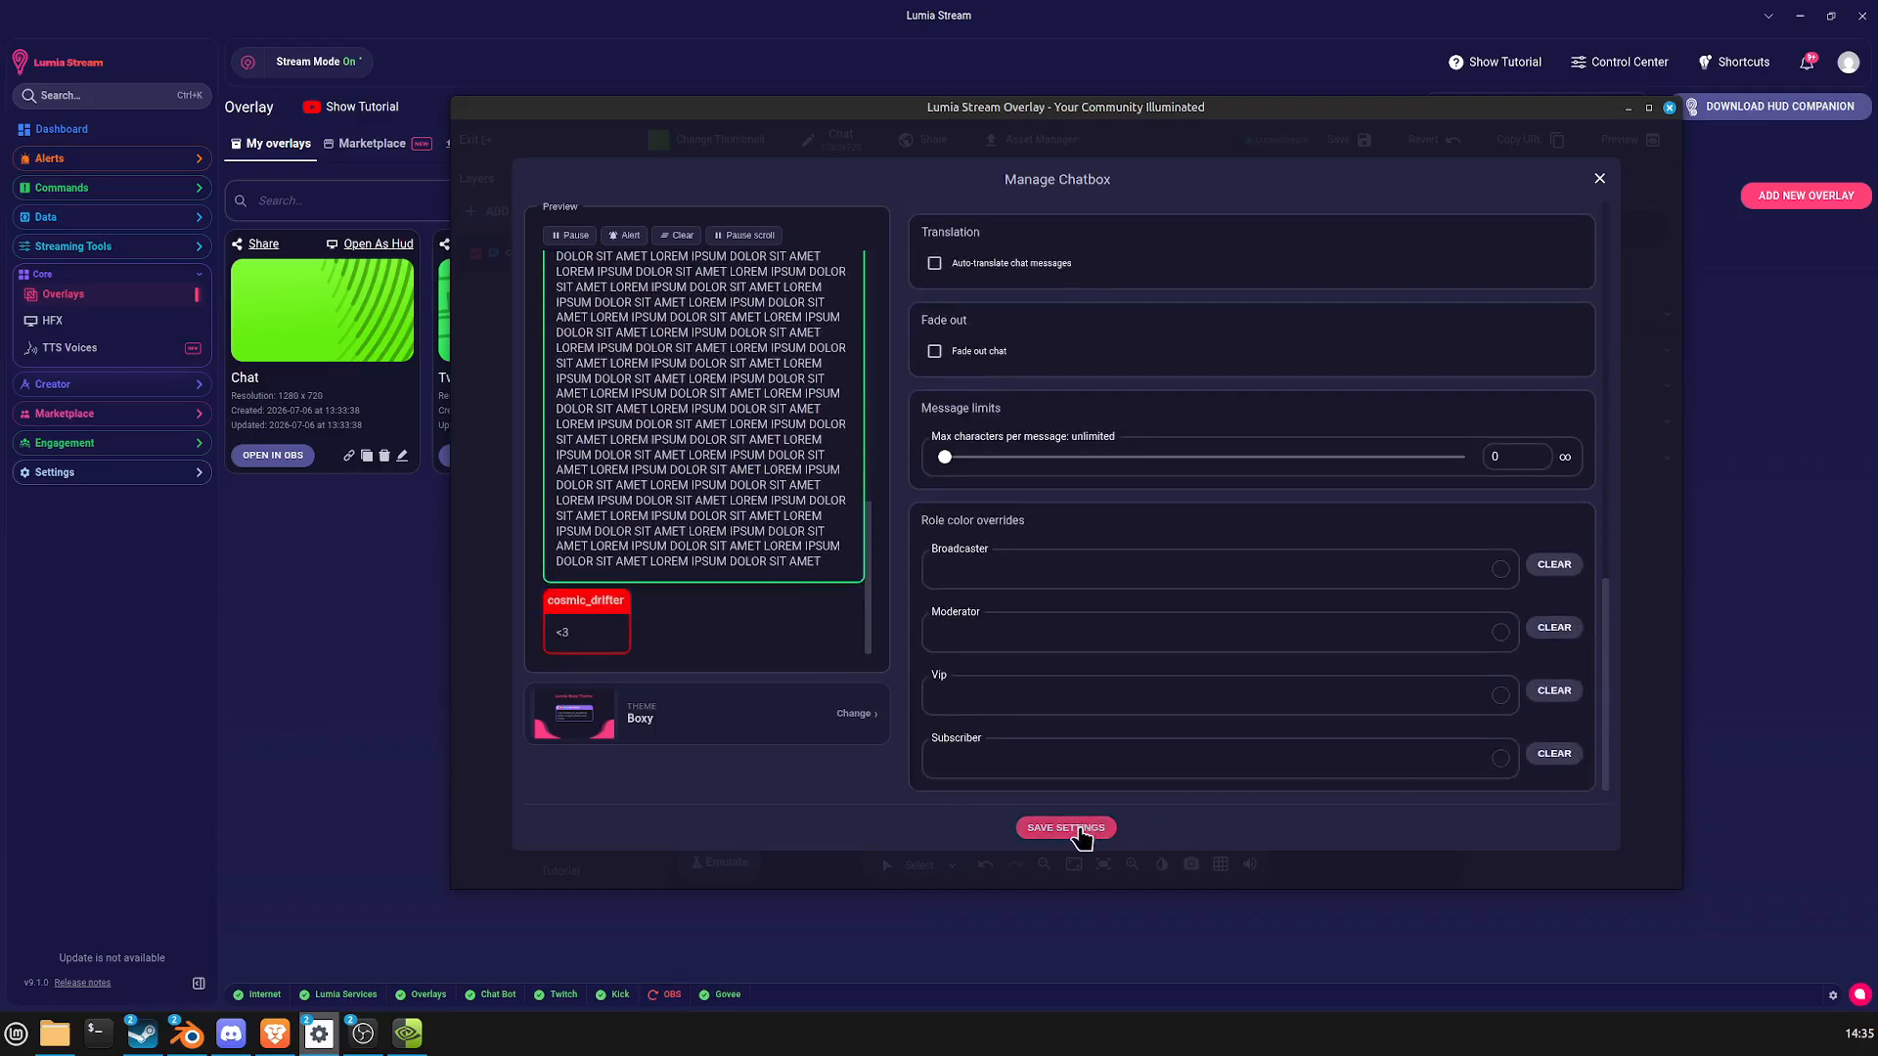
click(1085, 826)
click(854, 416)
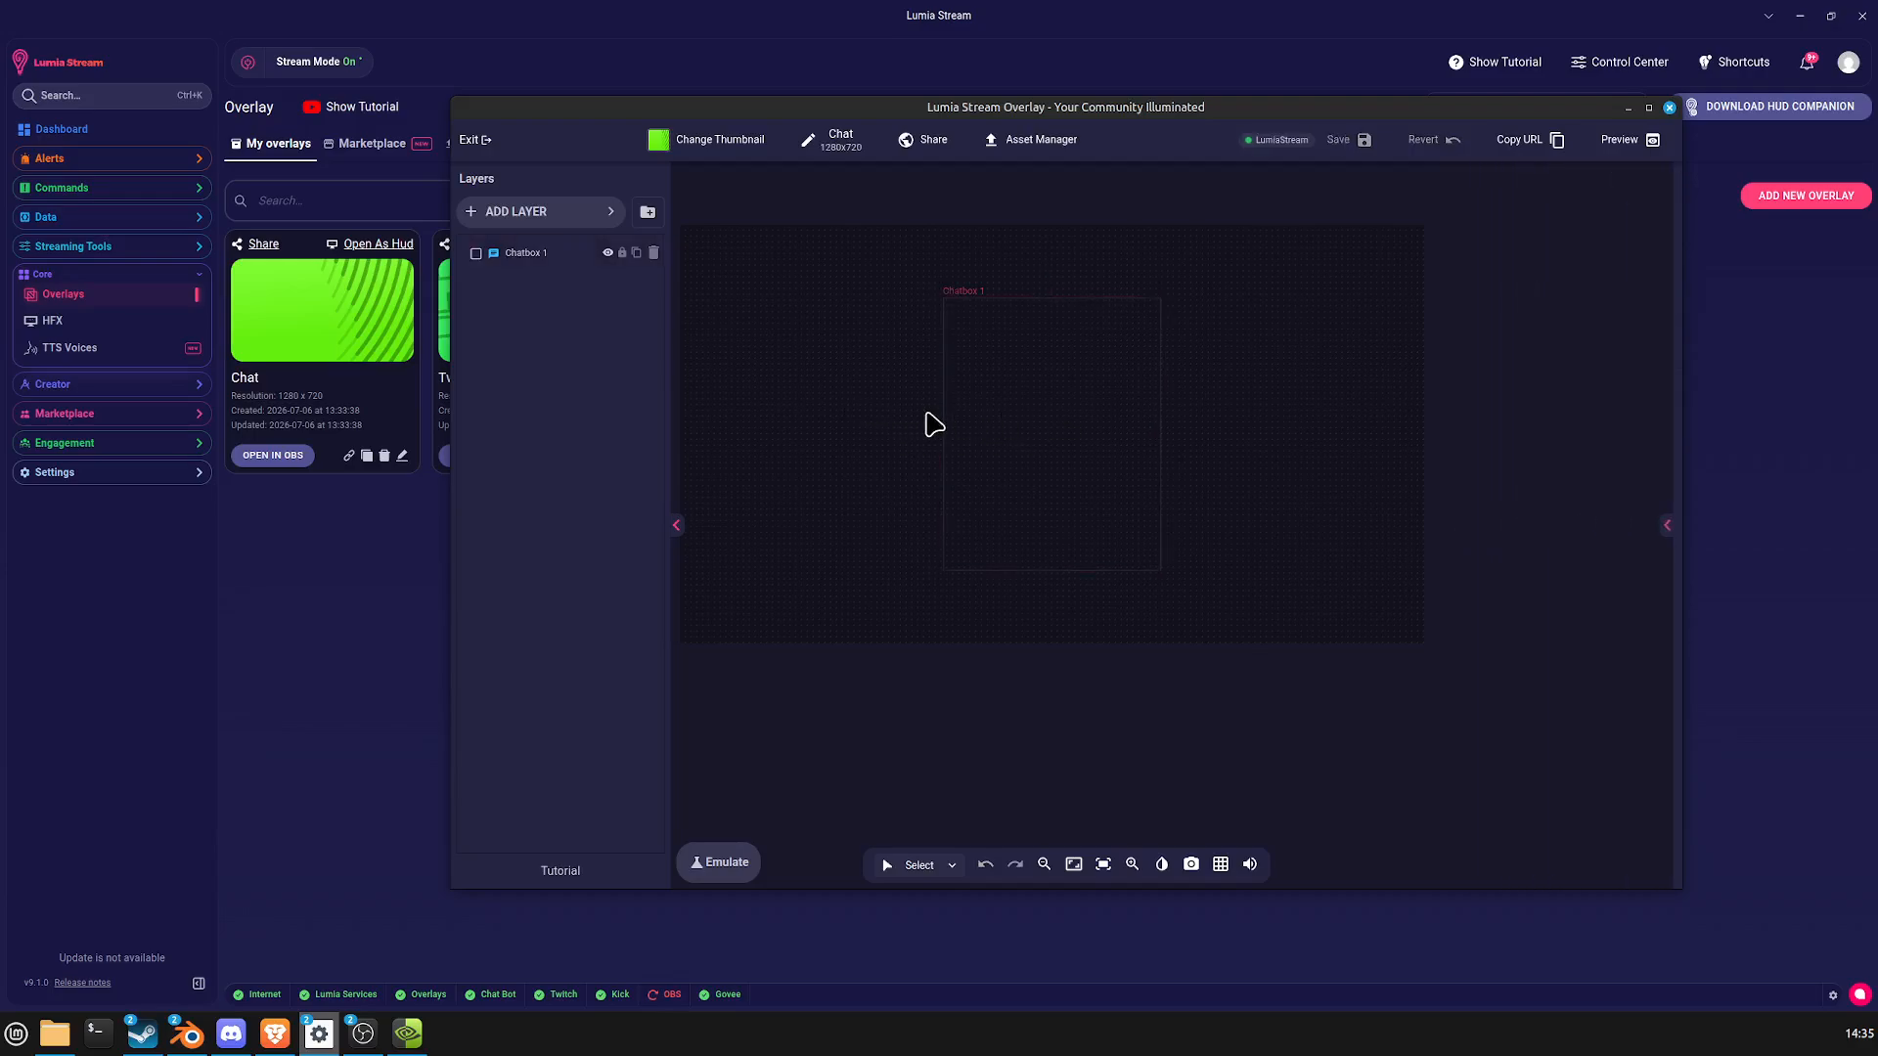
Move Chatbox 1 to the canvas's top-left and enlarge it to fill the canvas height.
click(946, 423)
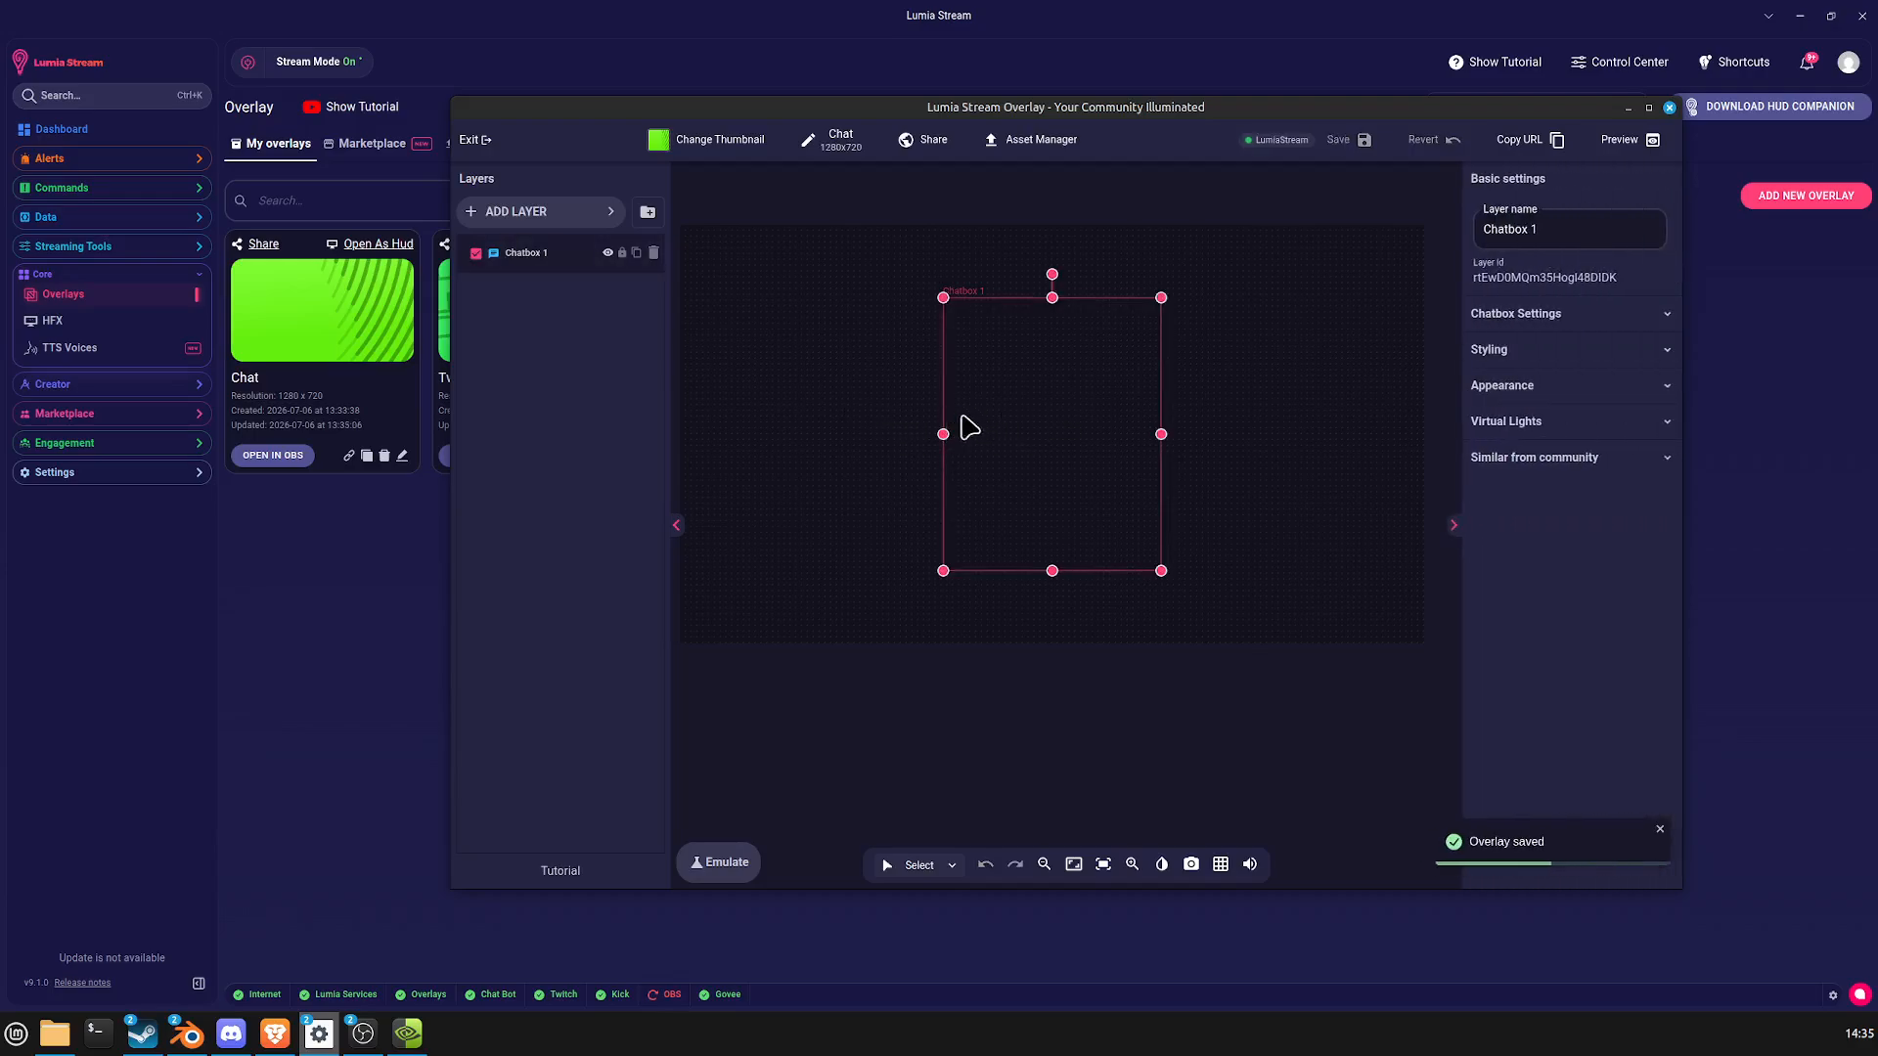
drag(985, 431, 729, 368)
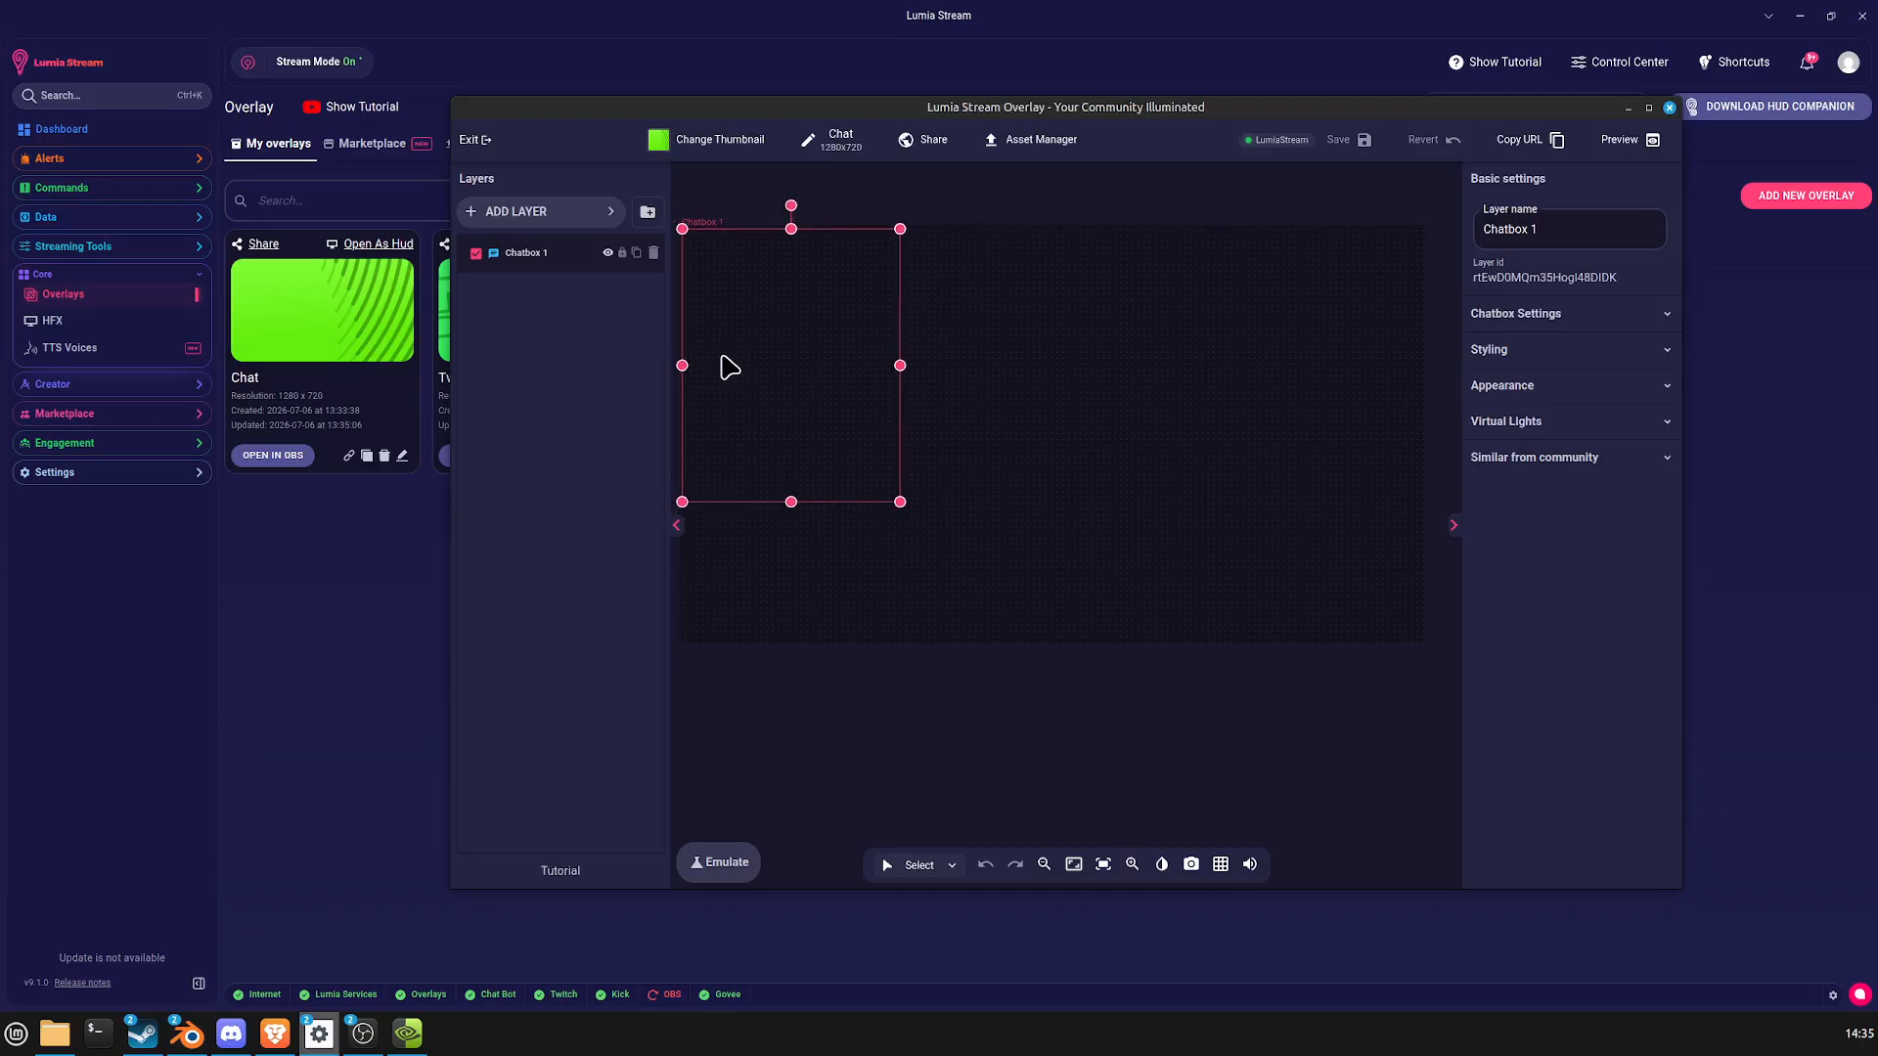
drag(899, 501, 1073, 641)
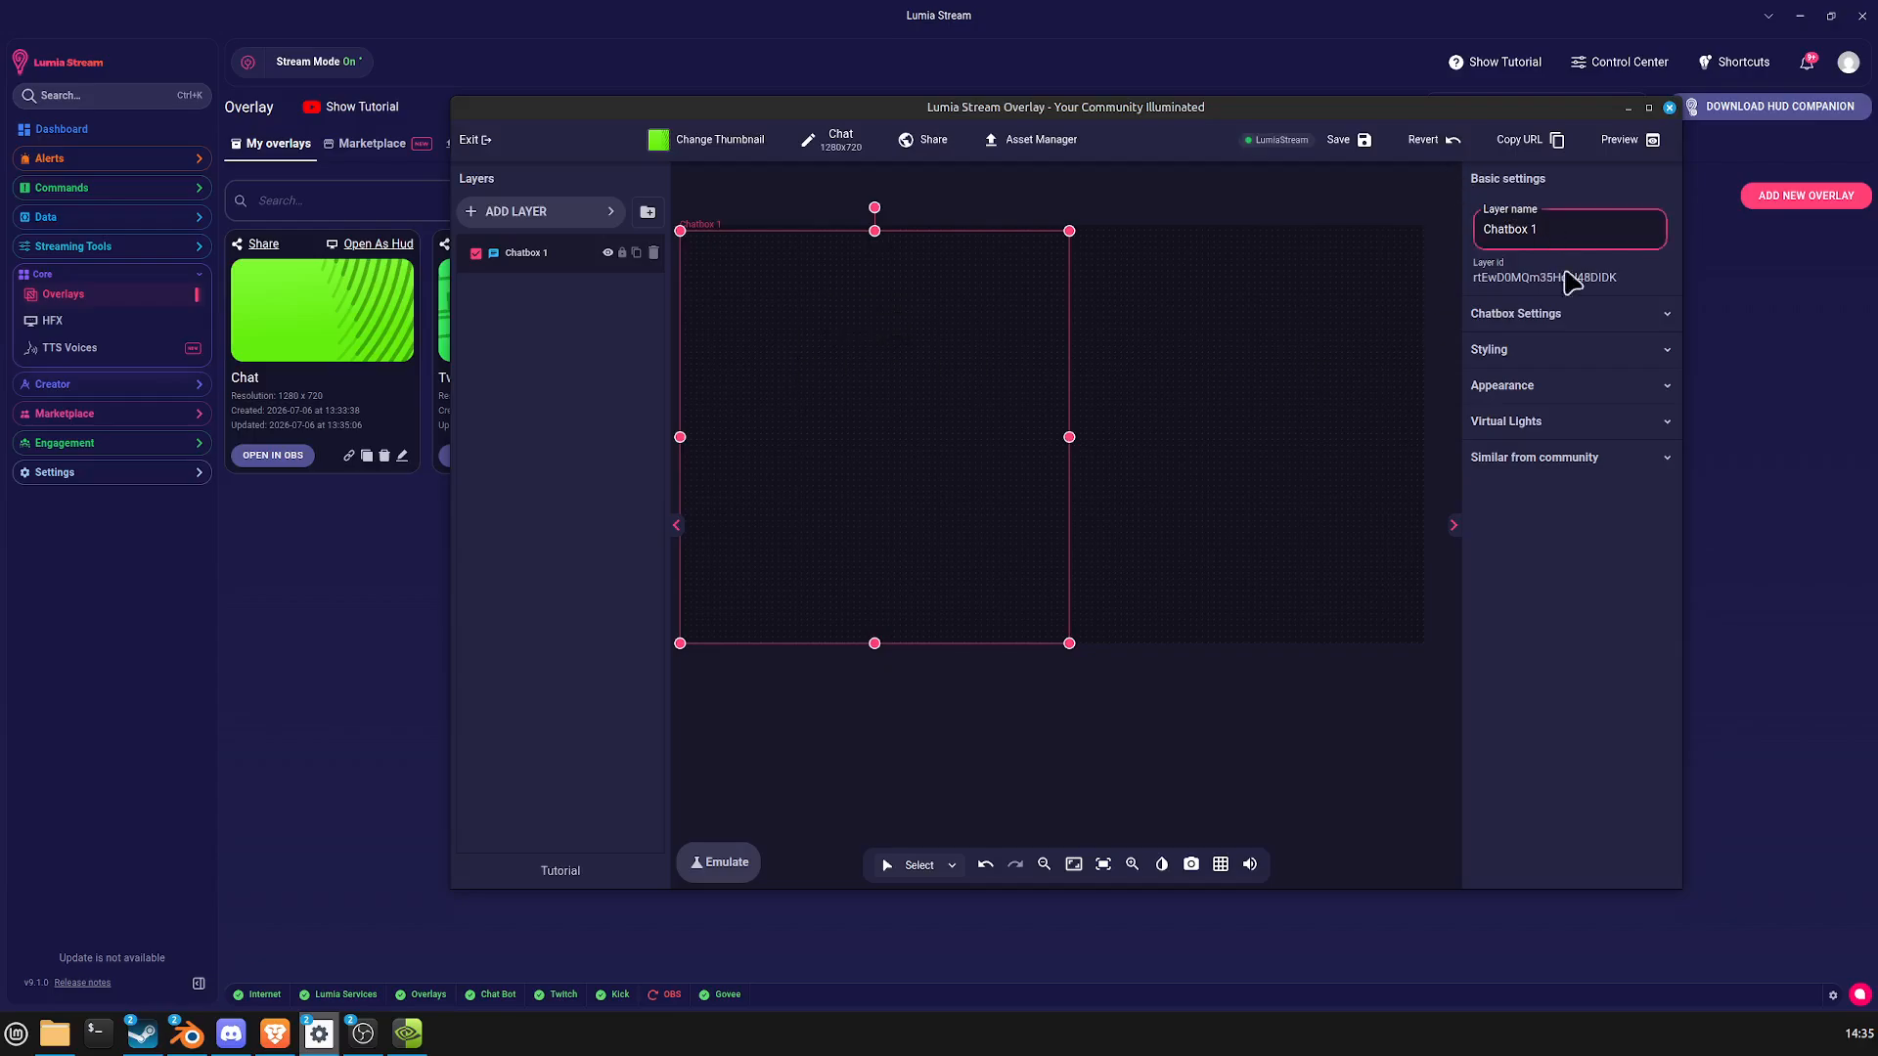
Save the chatbox settings and copy the Chat overlay's URL to the clipboard.
click(1559, 314)
click(1567, 453)
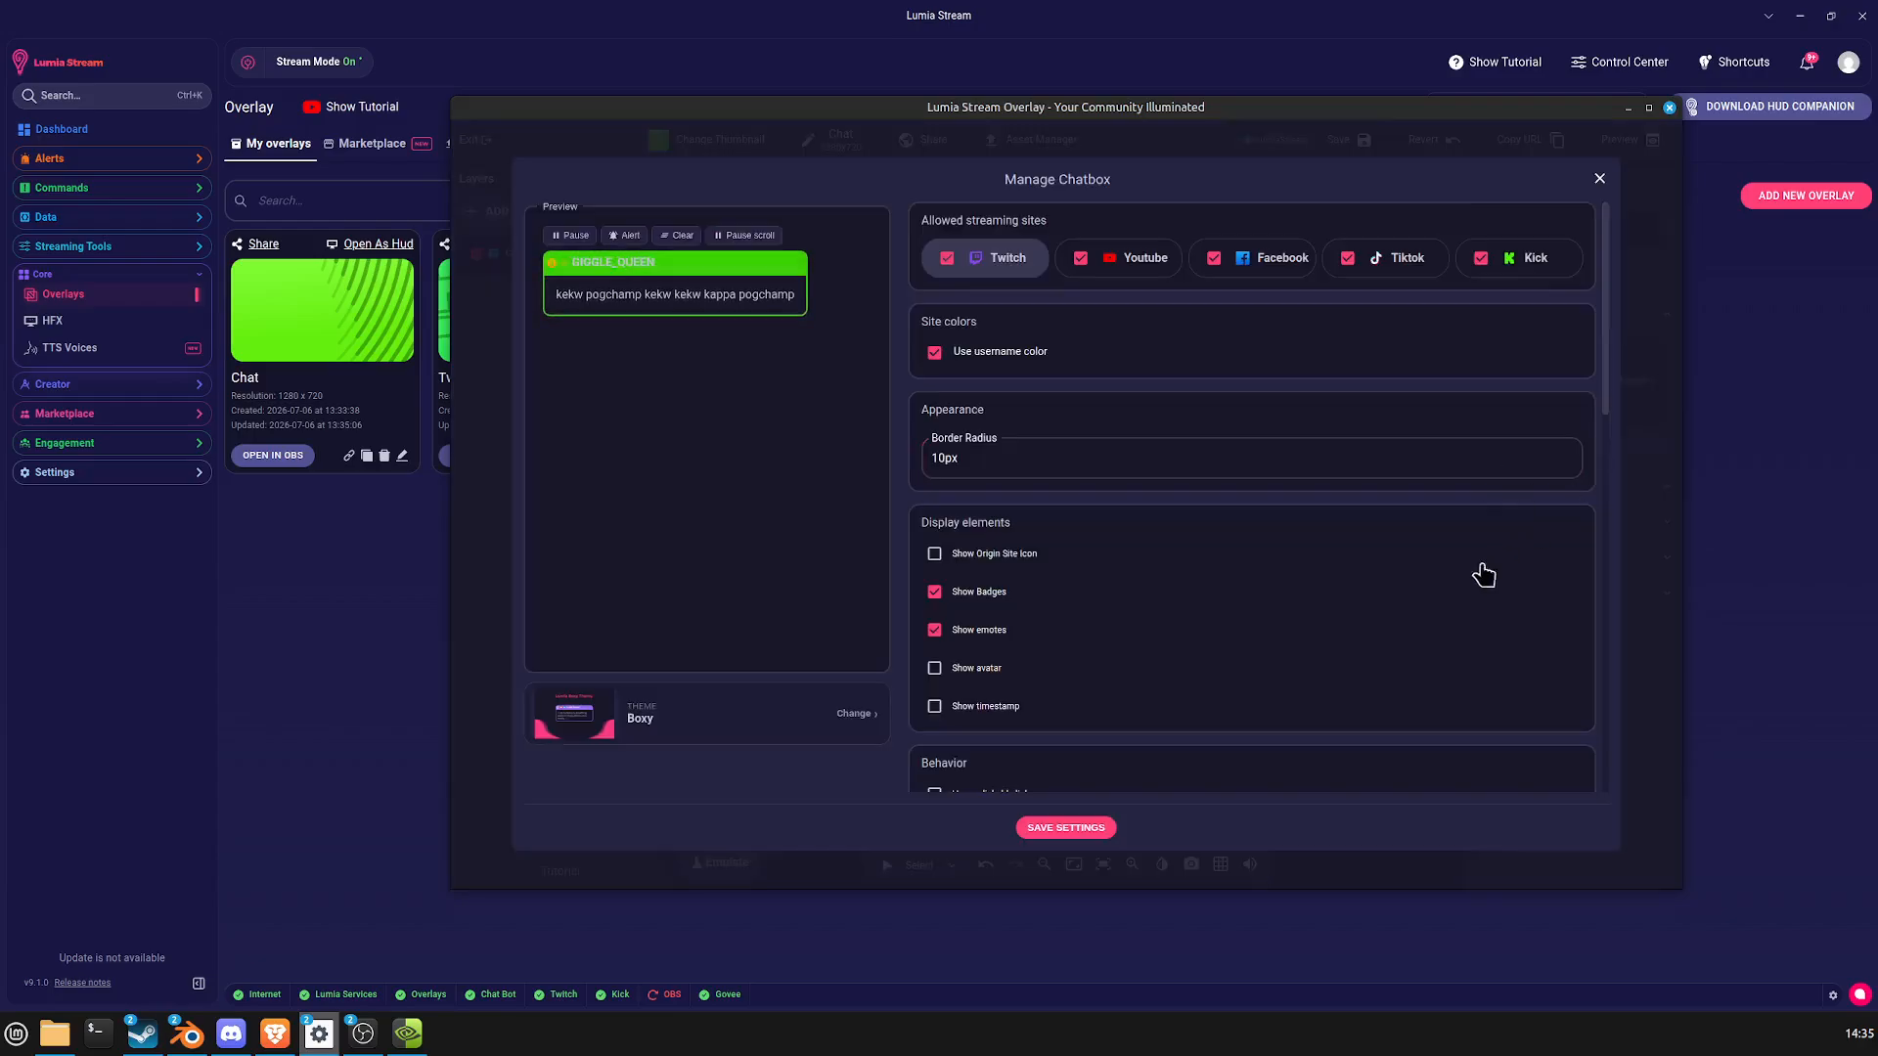
scroll(1484, 575, down, 5)
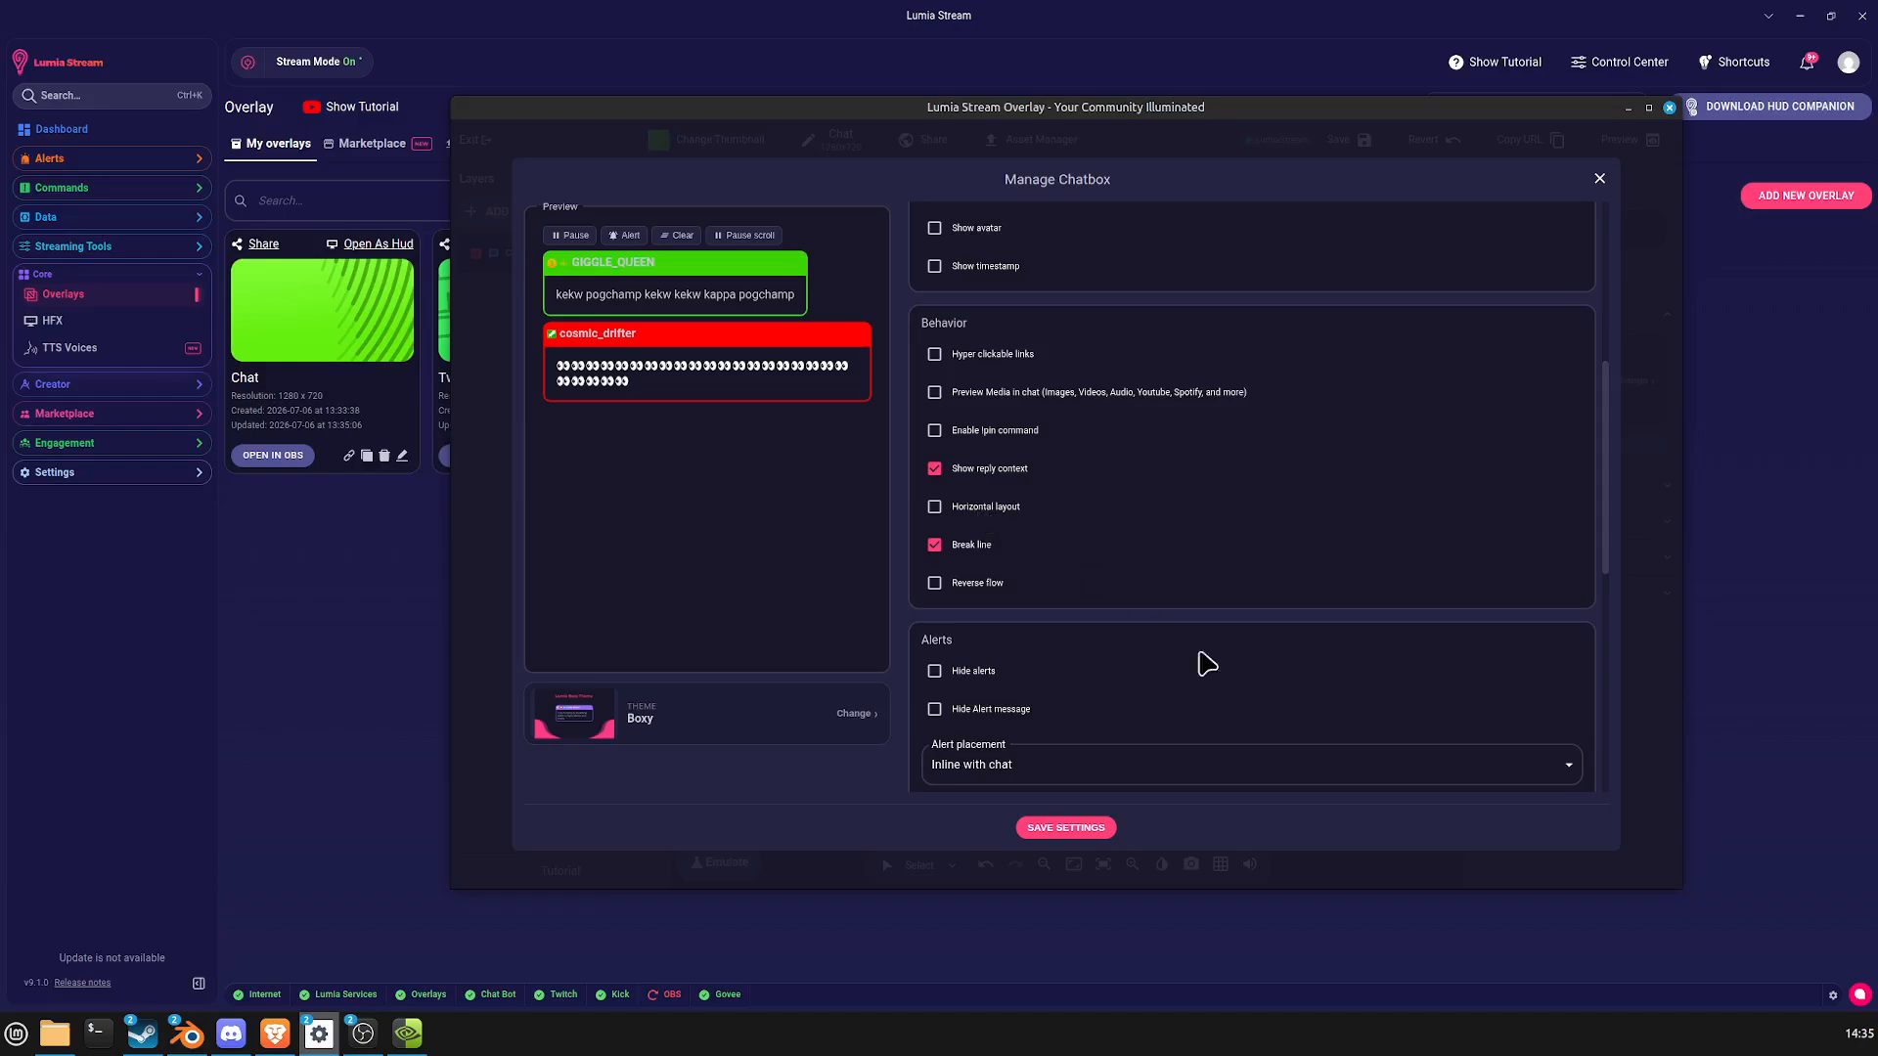
click(1070, 829)
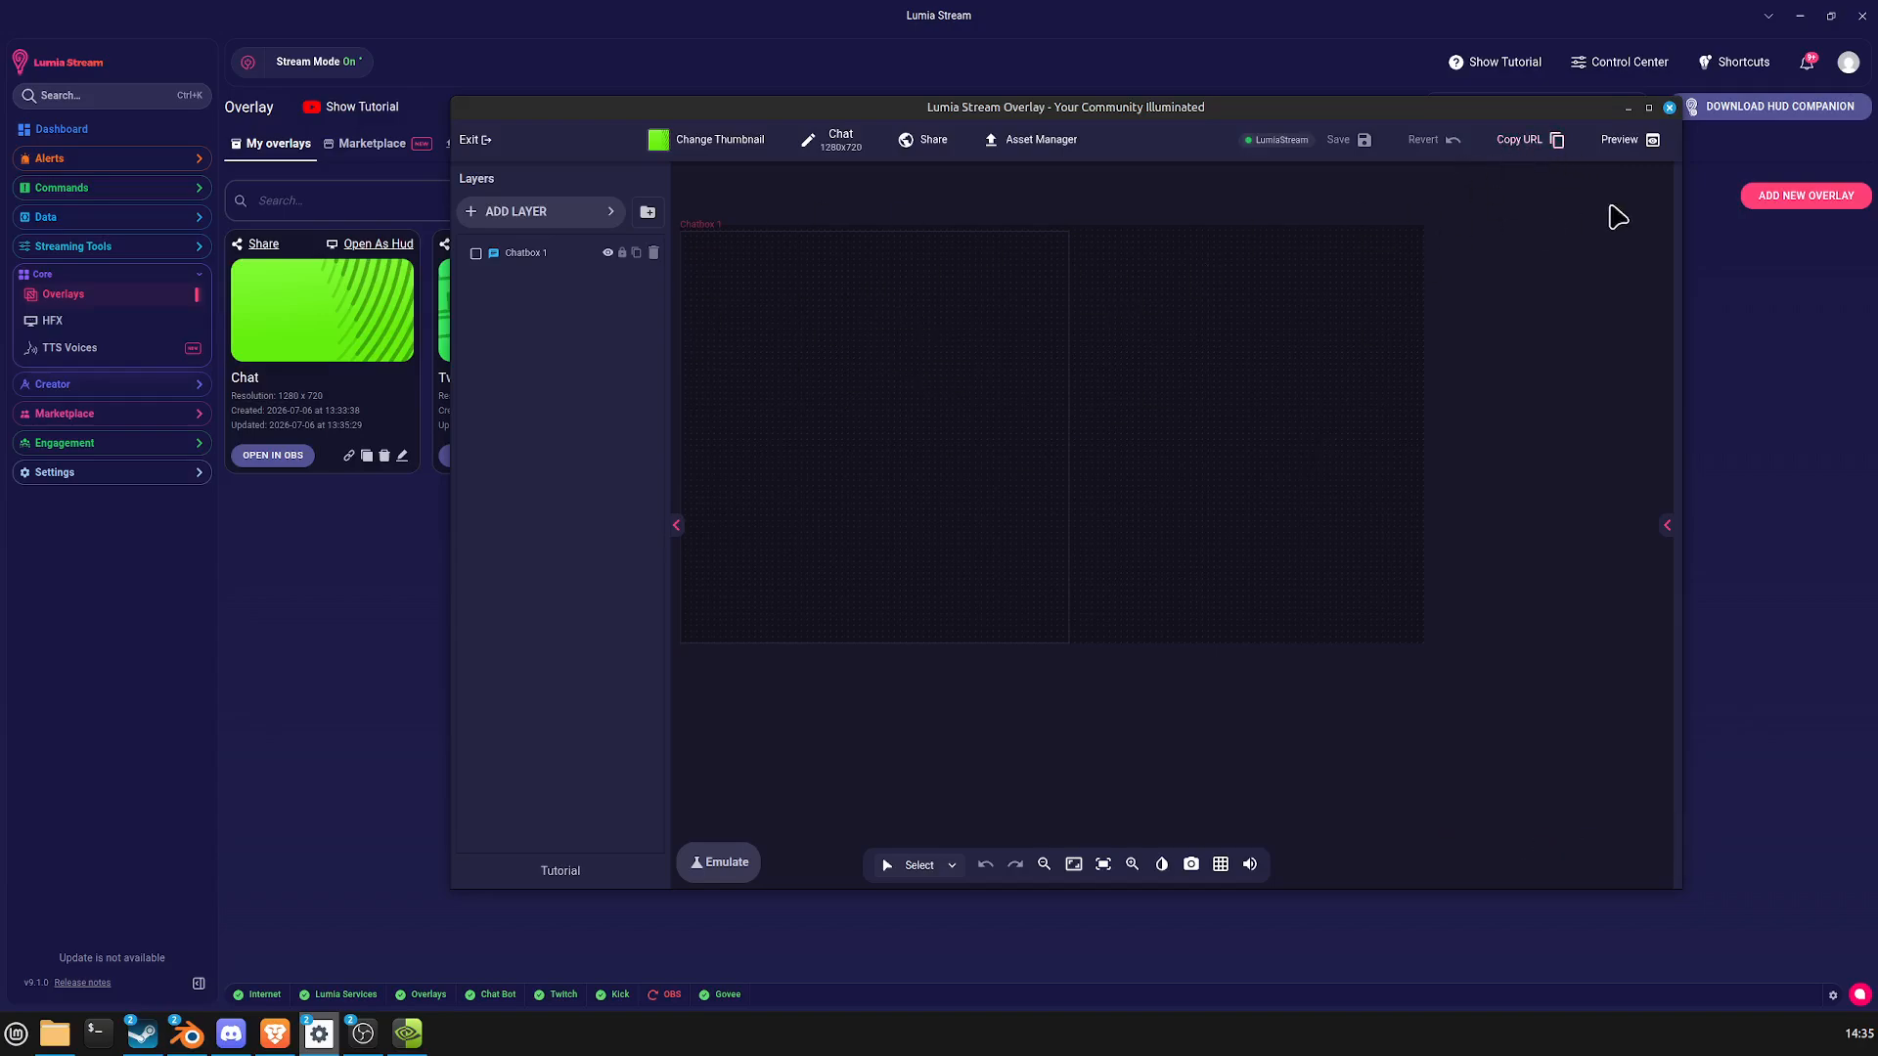
click(1529, 144)
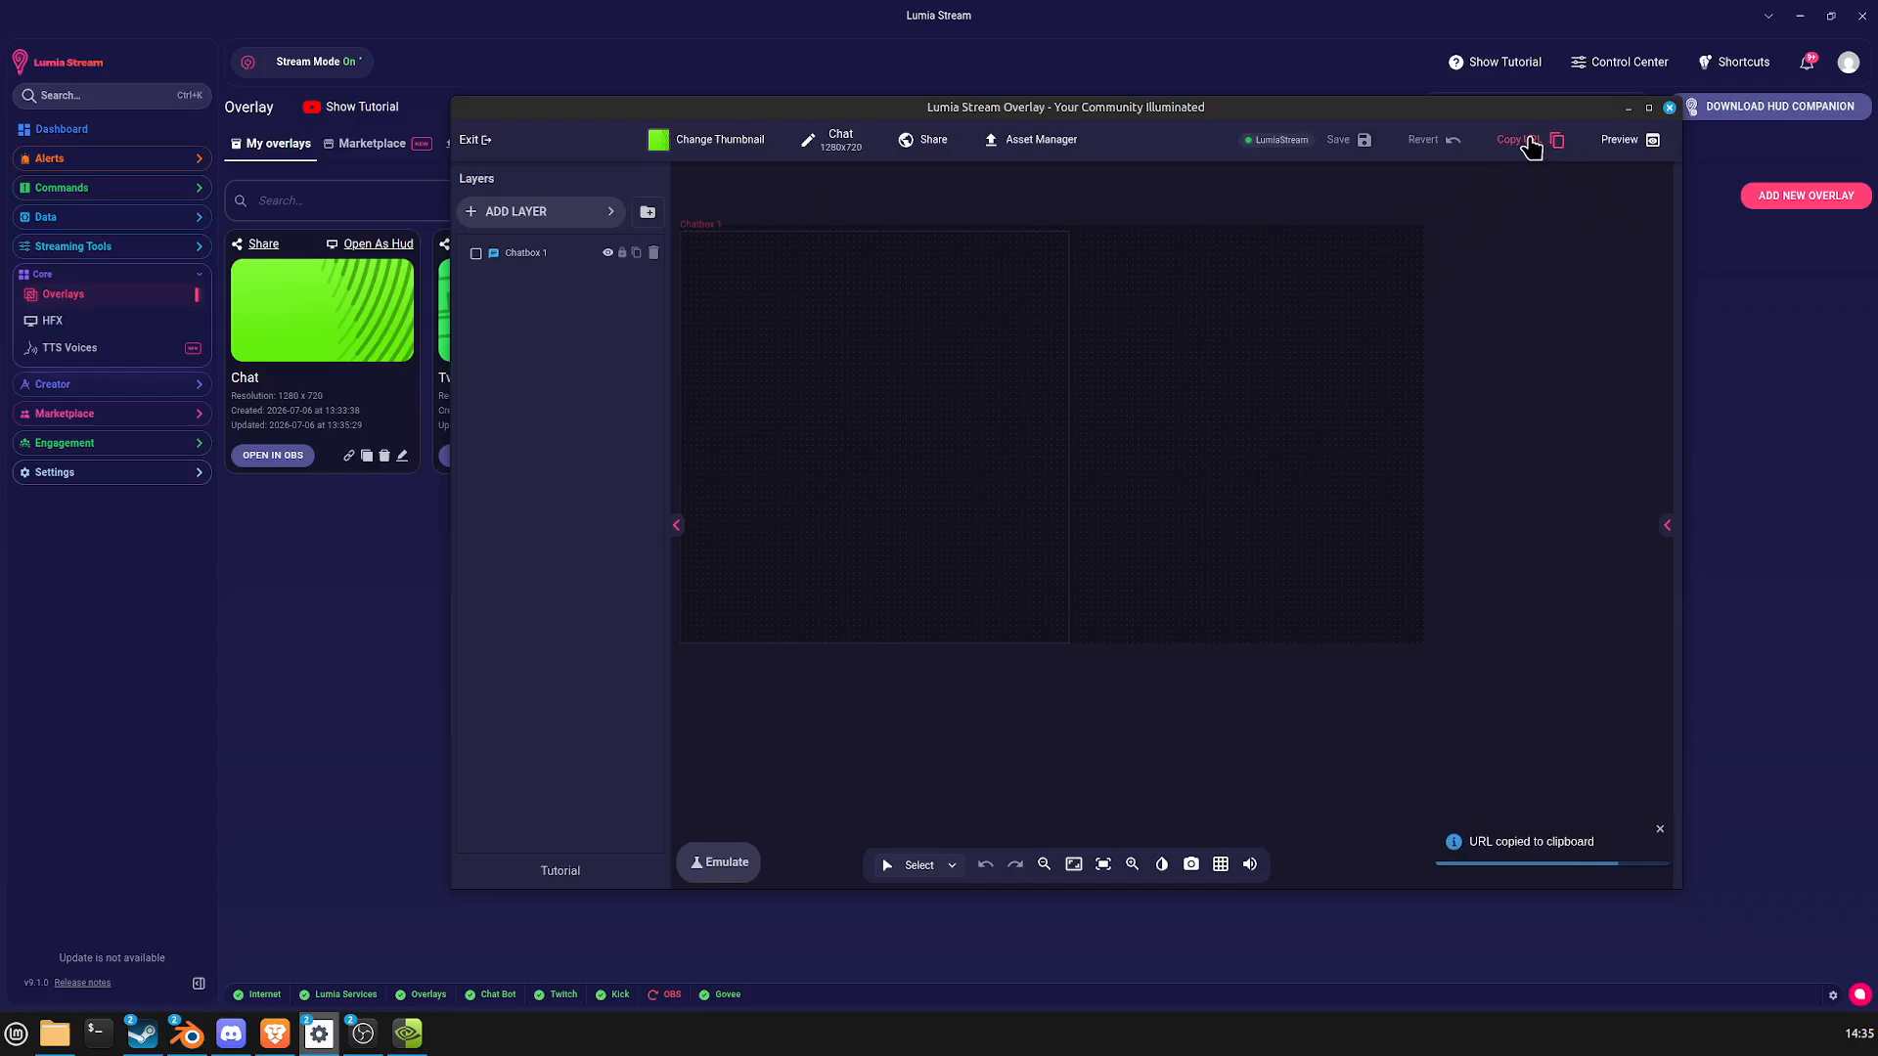
mouse_move(369, 1037)
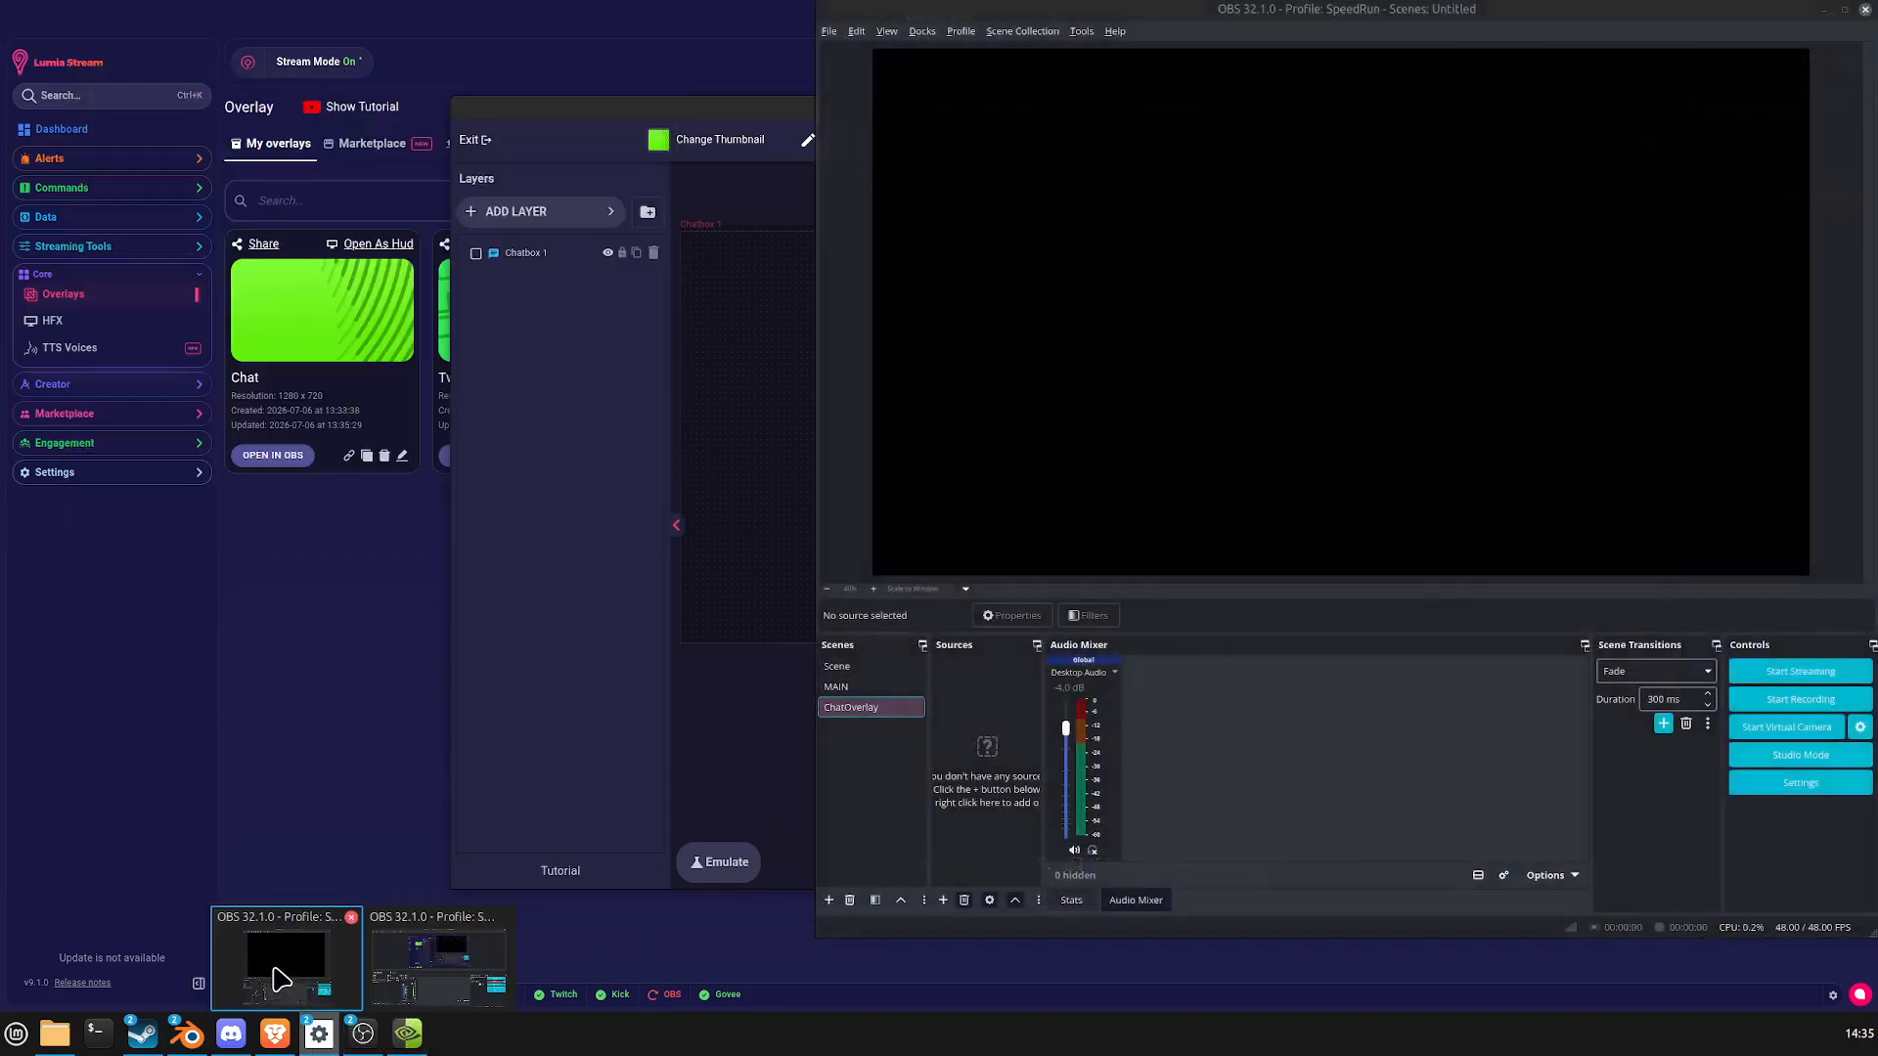
Add a Browser source named ChatOverlayyyyyooo to the ChatOverlay scene in OBS.
click(284, 963)
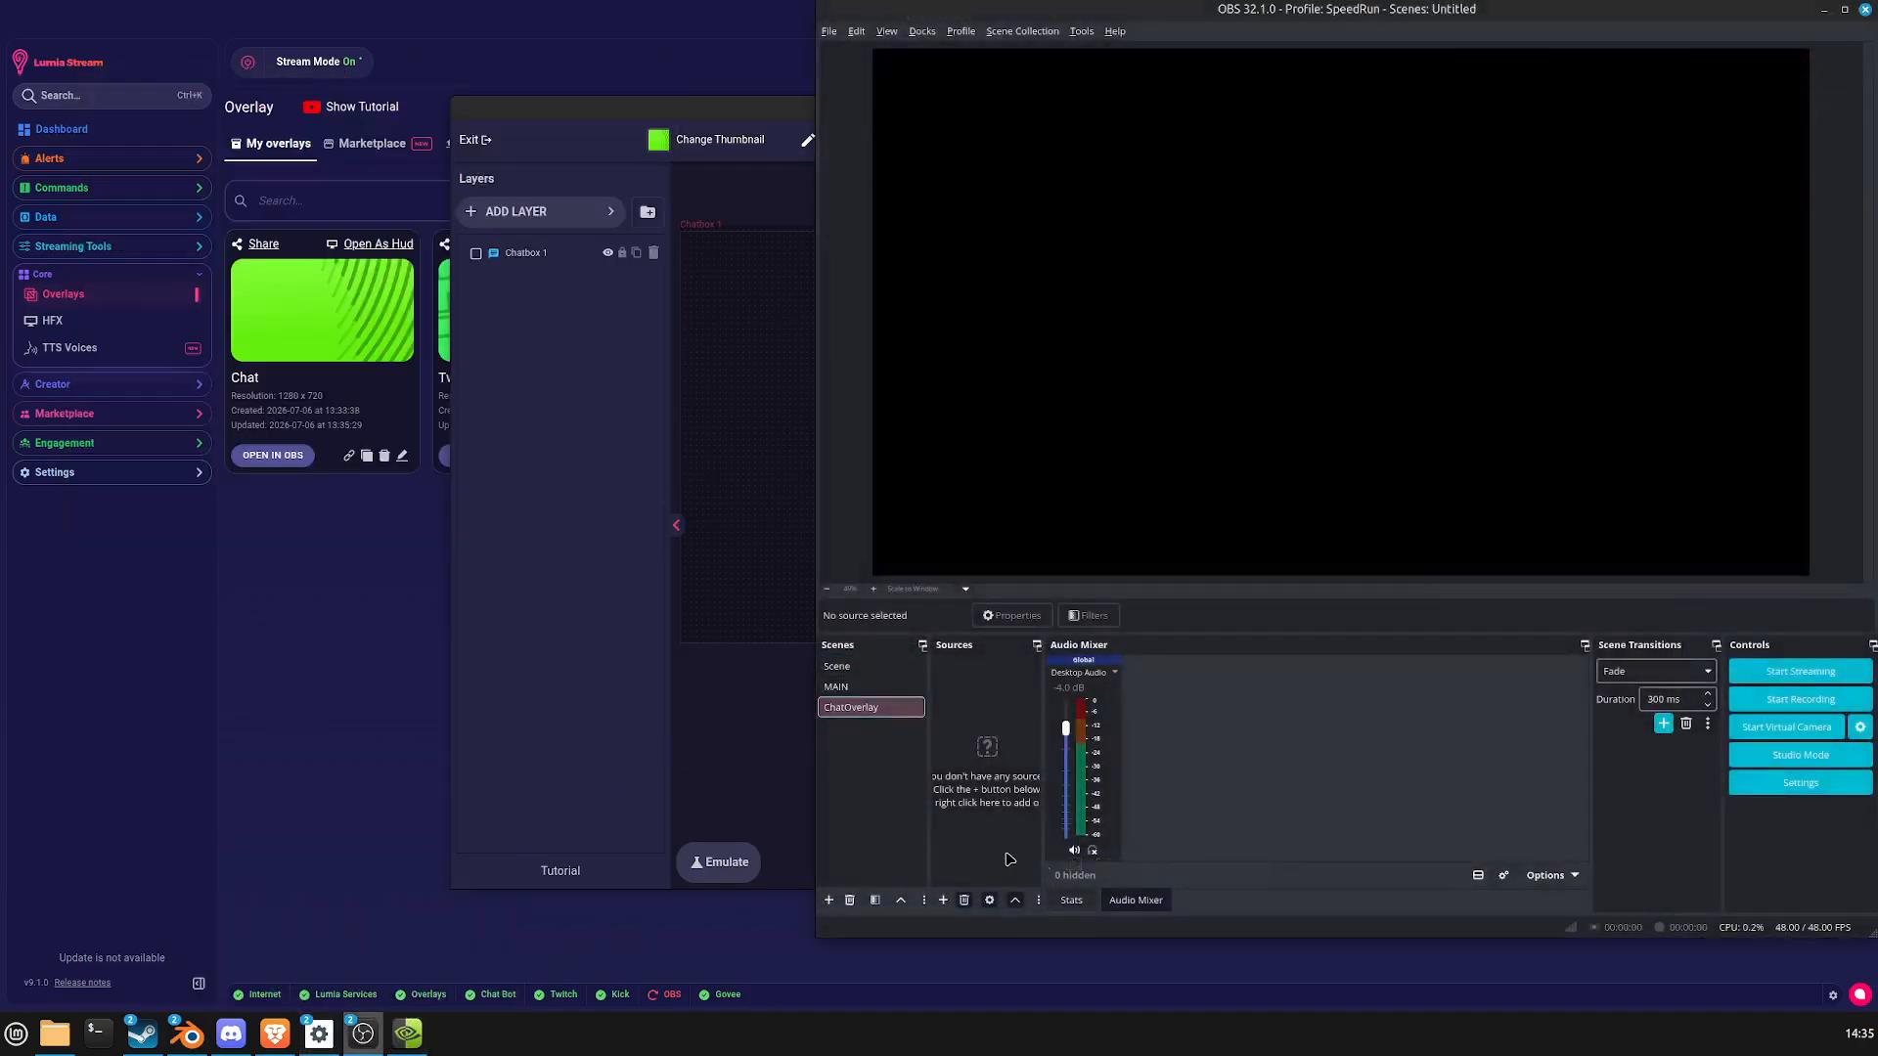
right_click(961, 861)
mouse_move(988, 871)
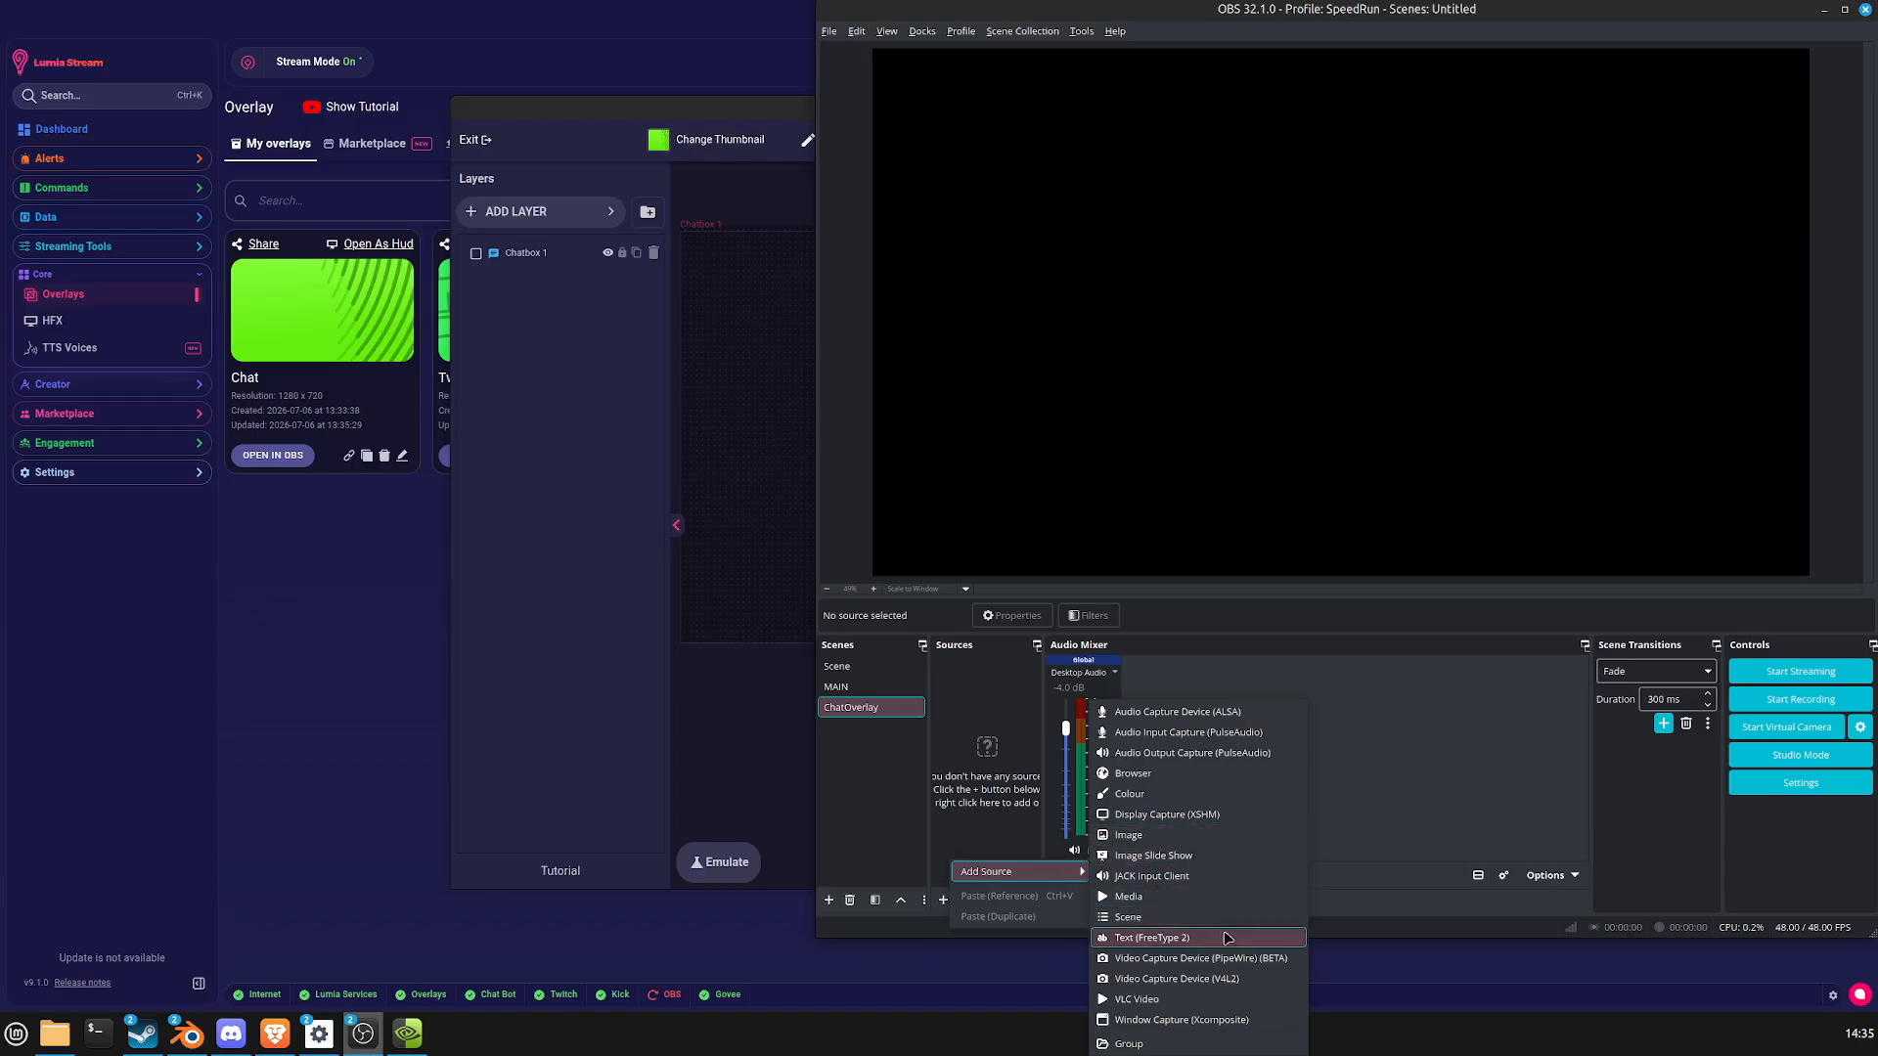
click(1164, 773)
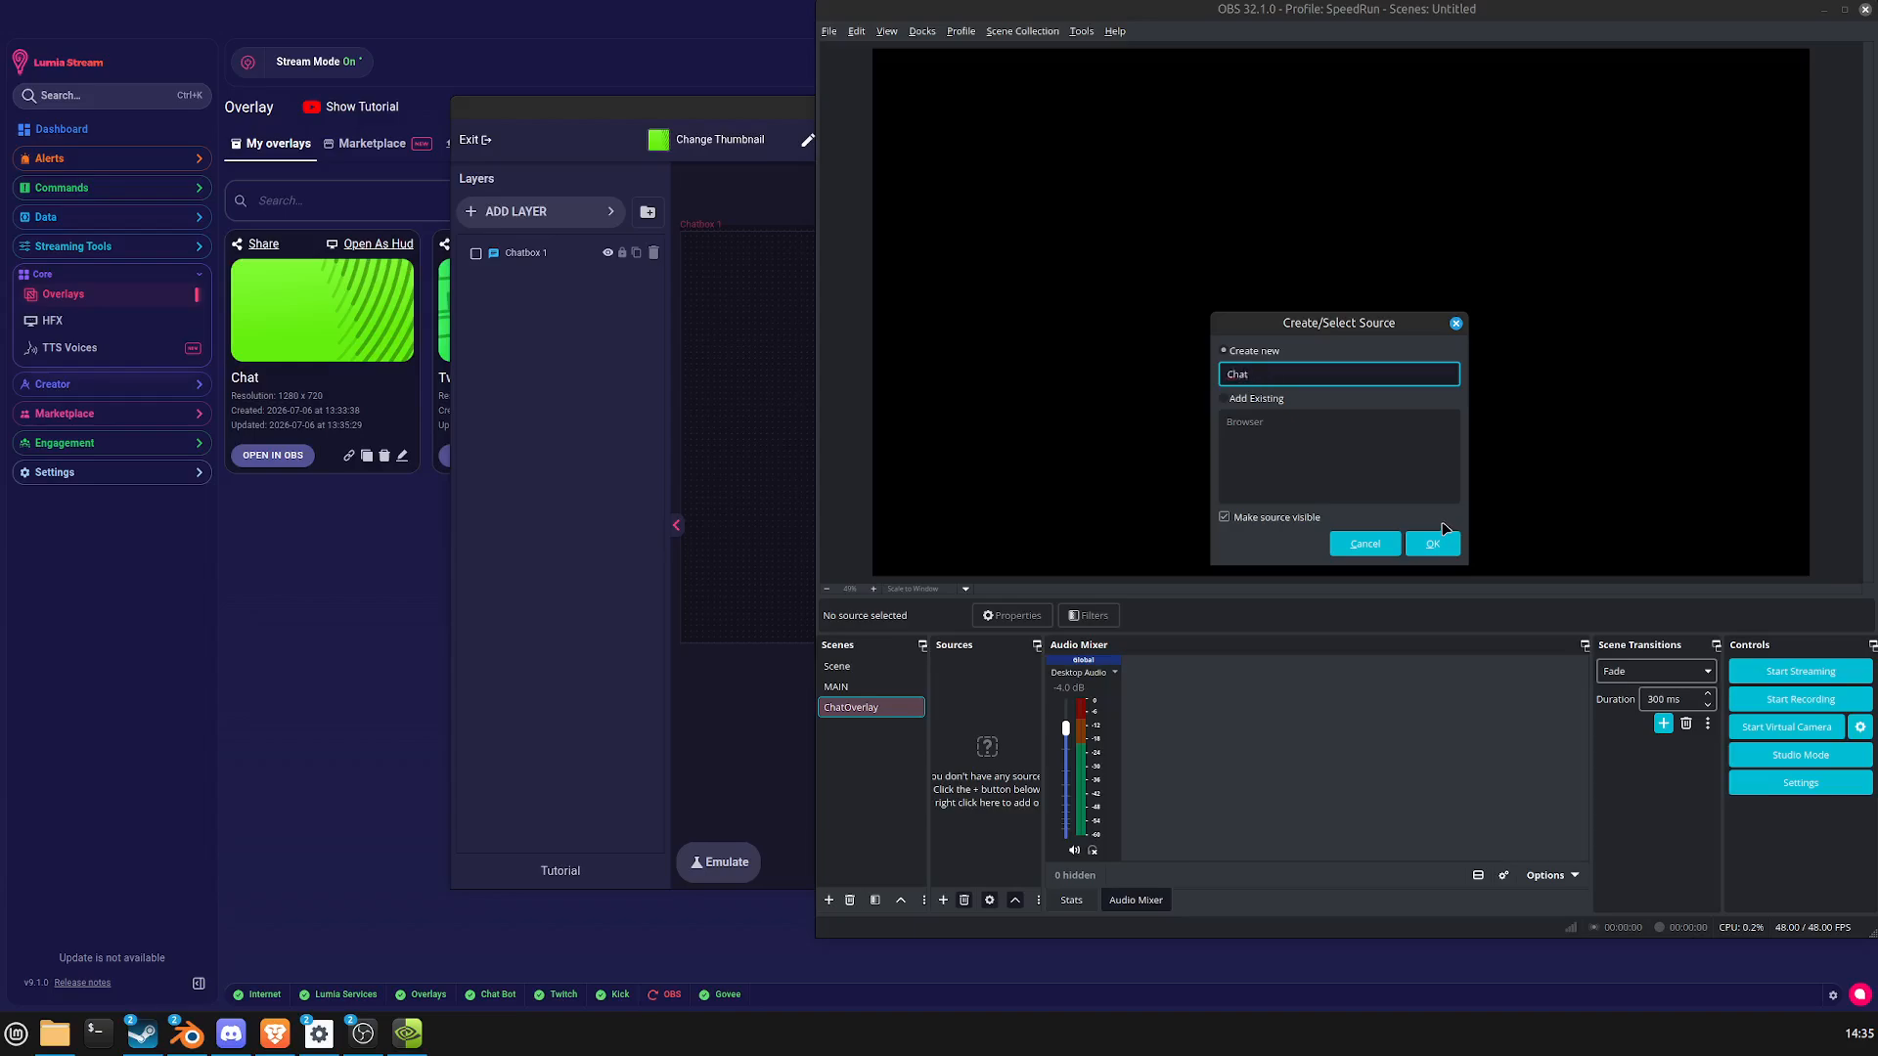
key(Return)
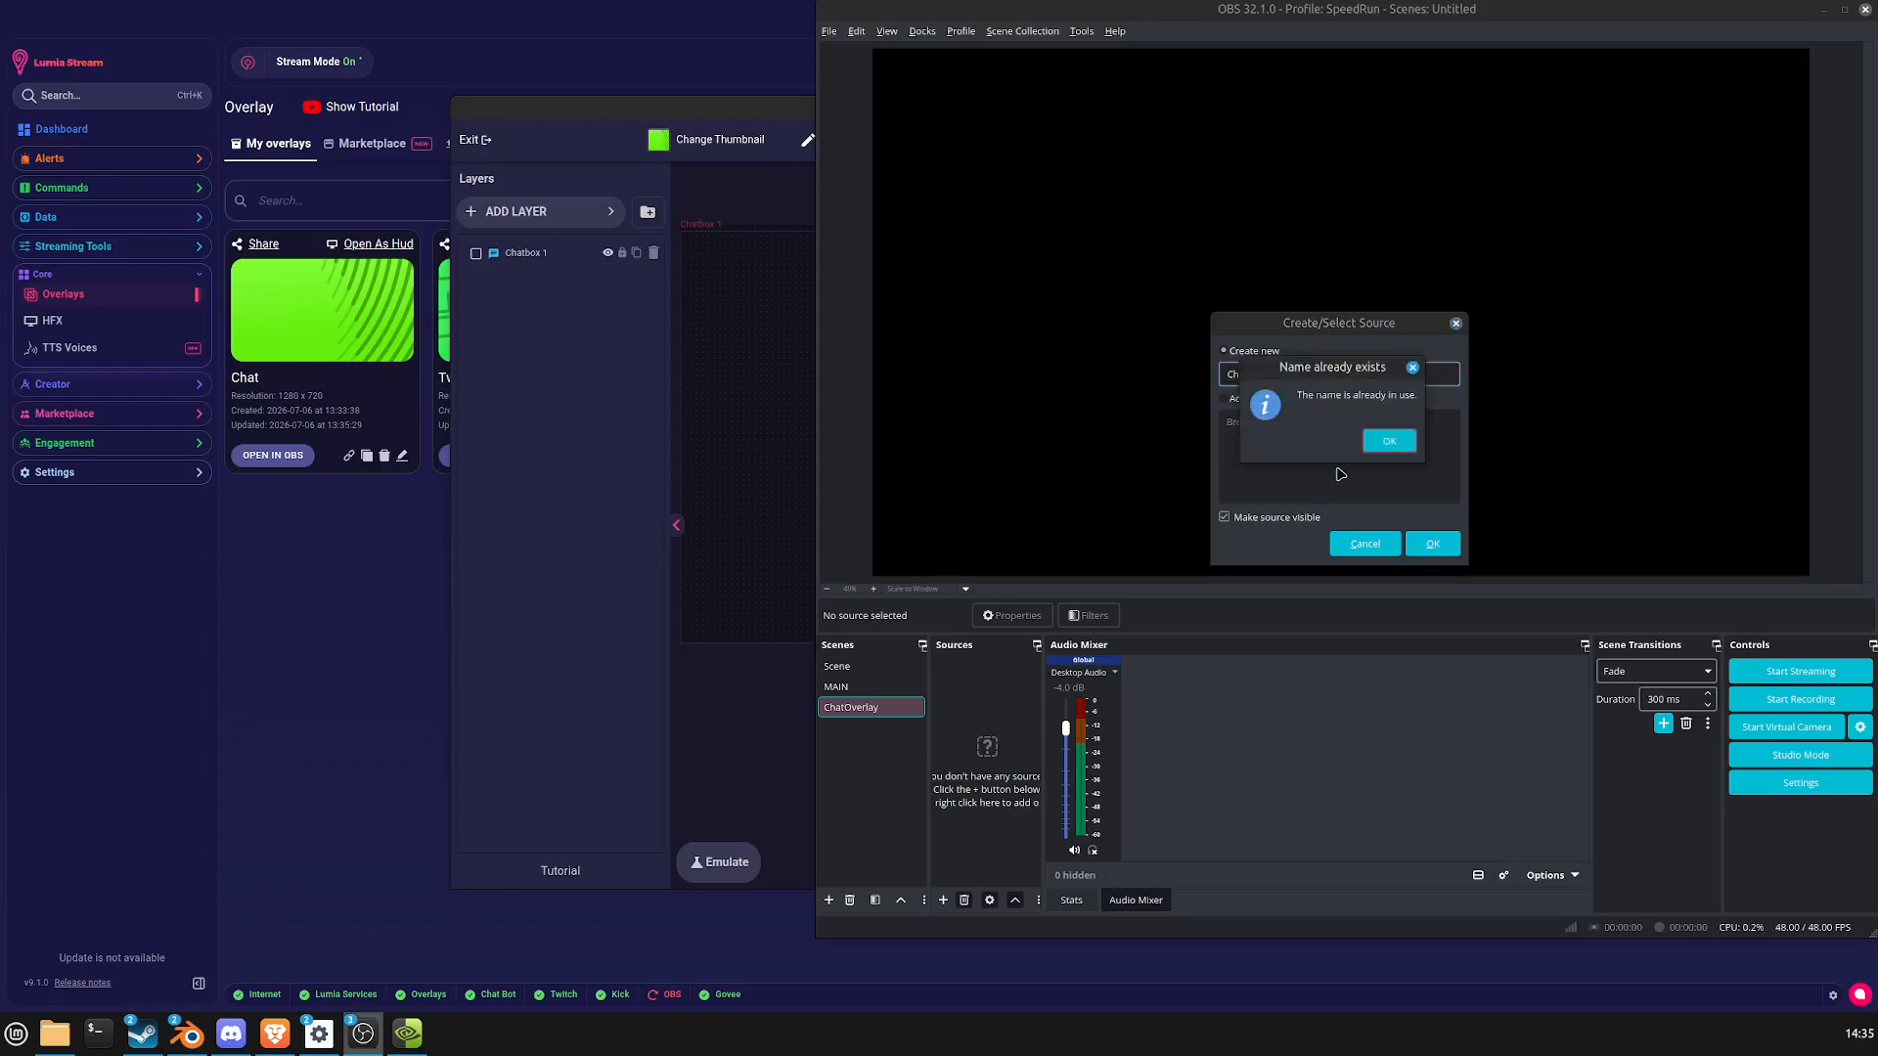
click(1389, 441)
click(1347, 377)
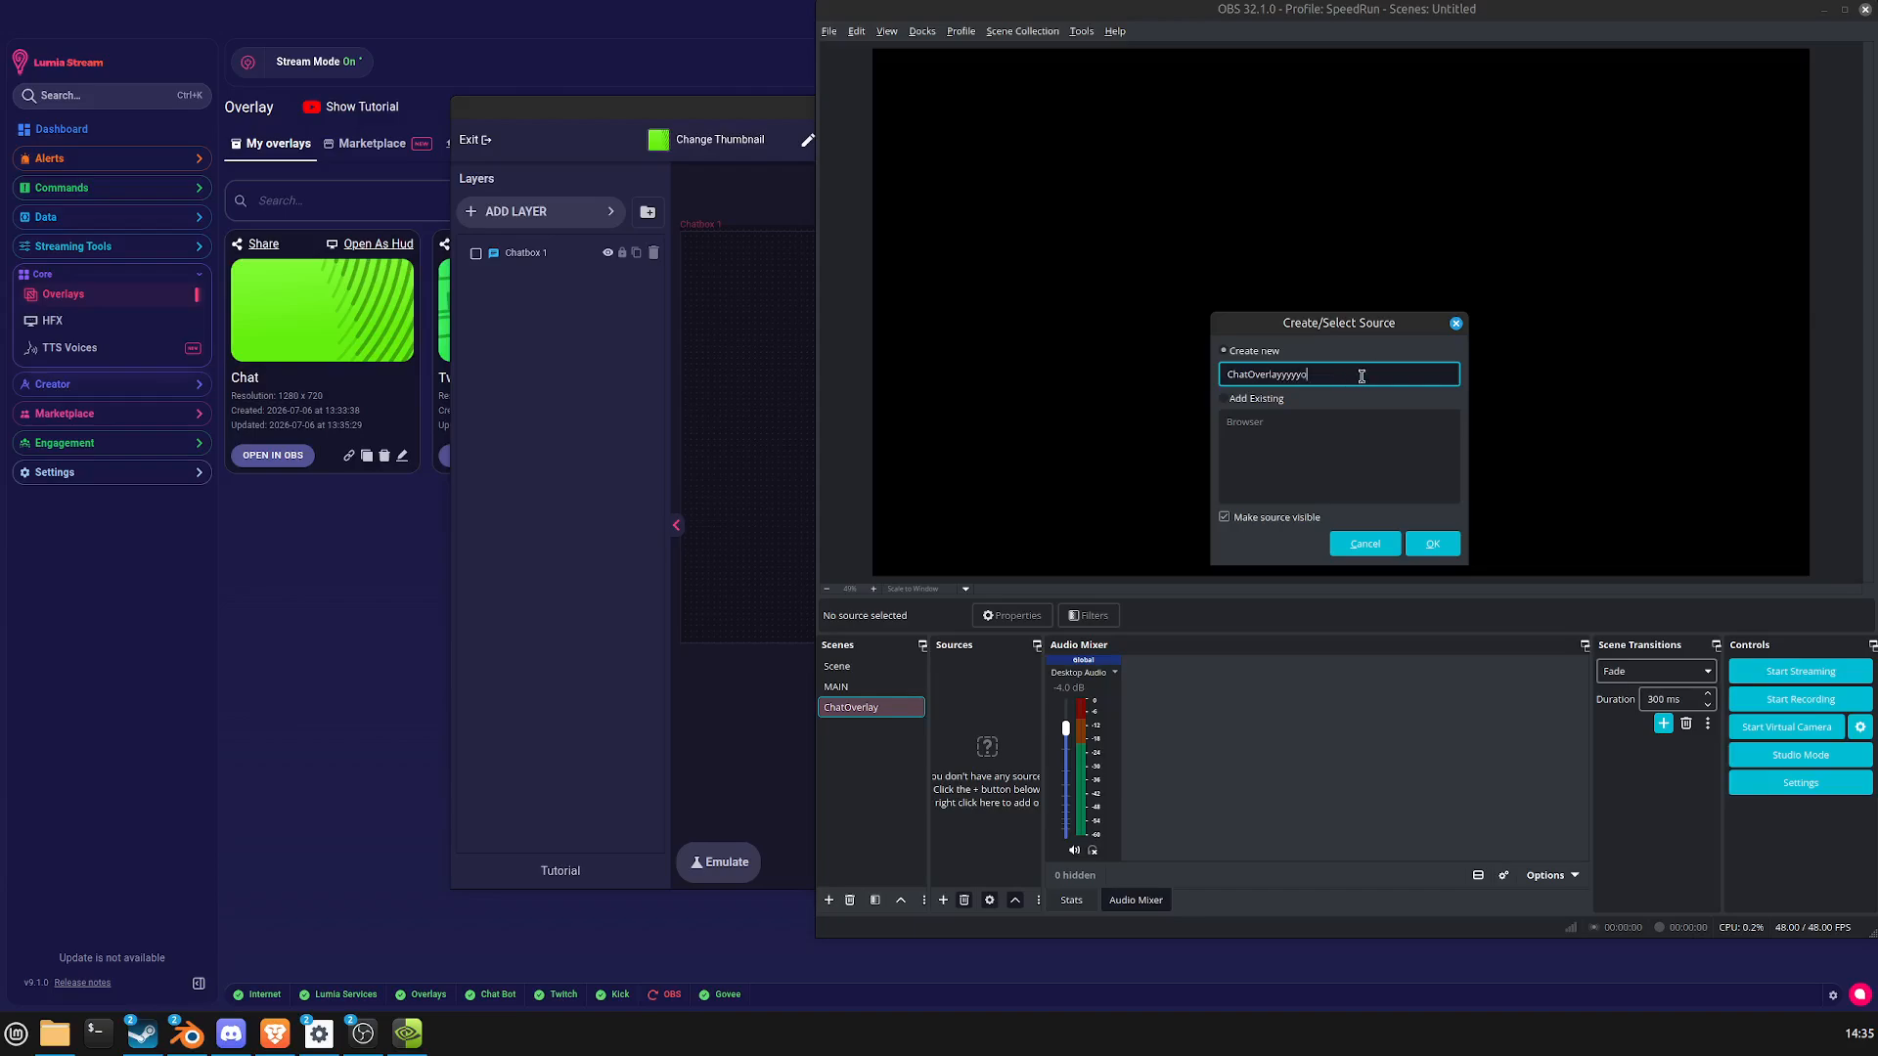
click(1449, 540)
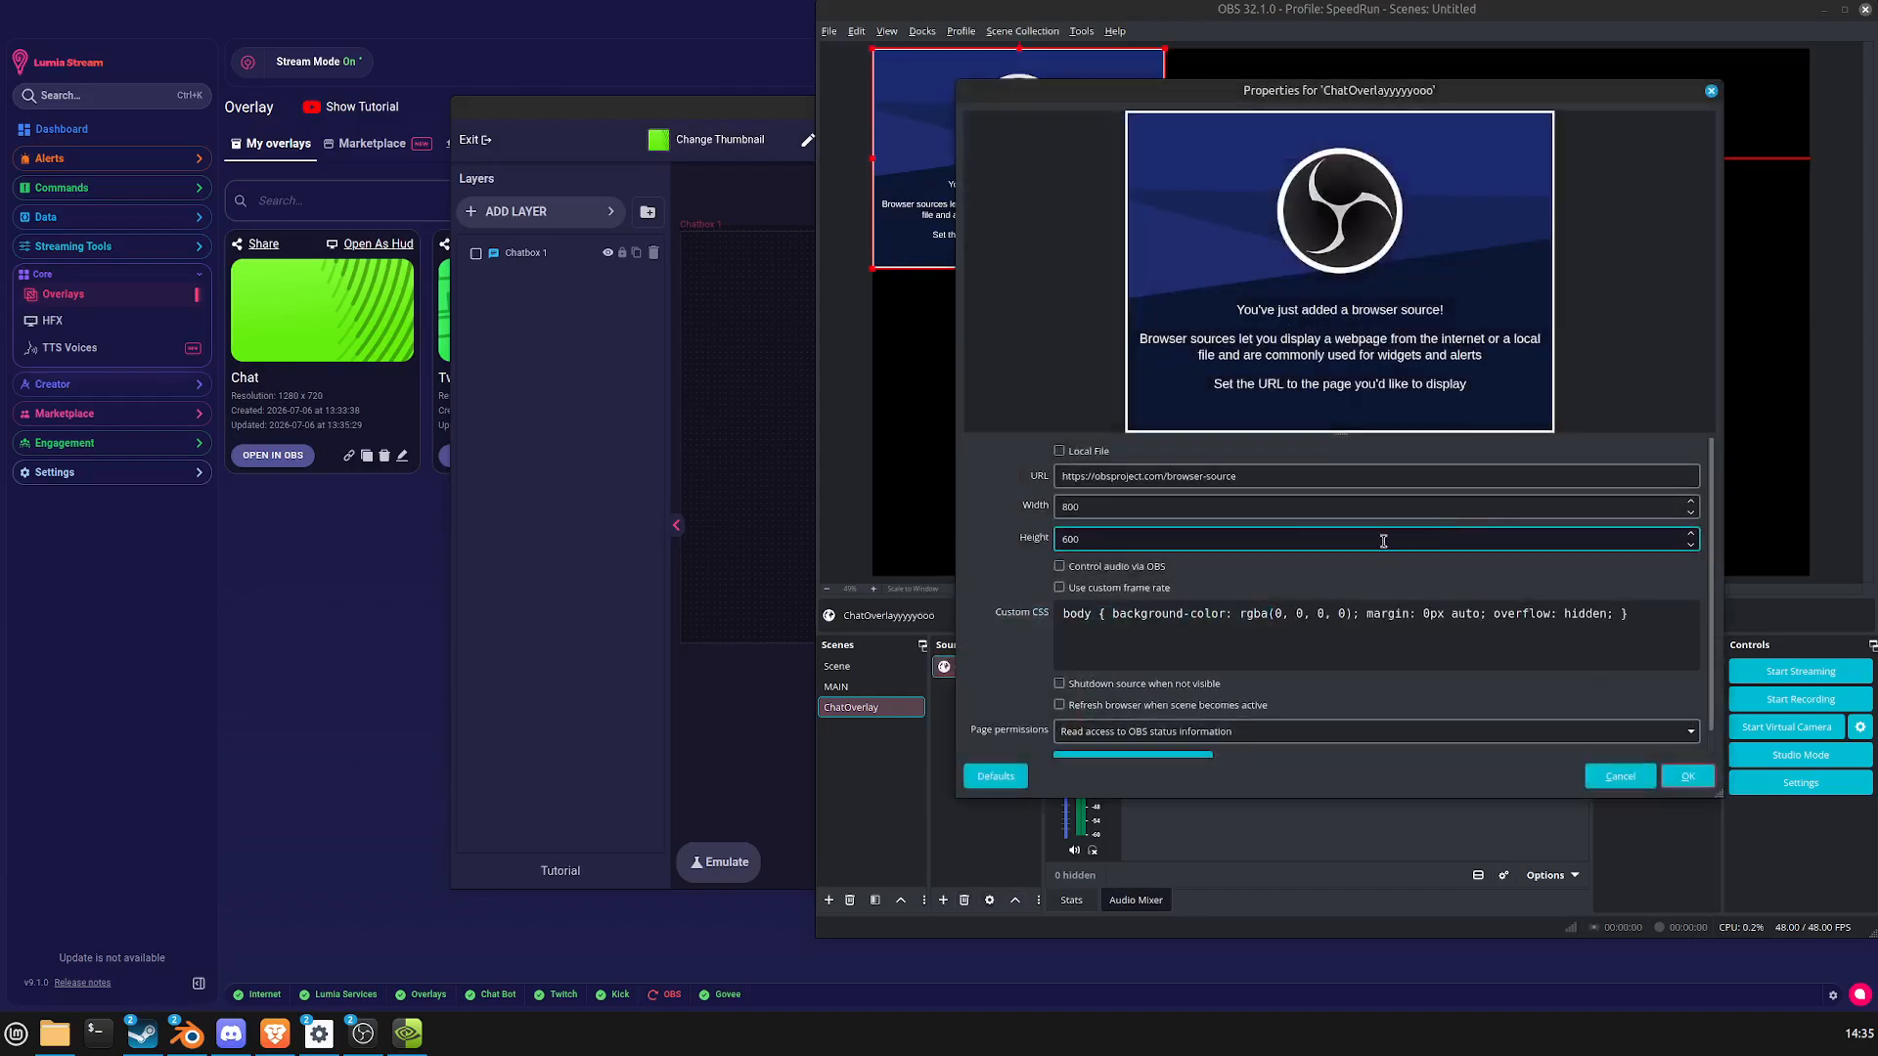
Set the browser source URL to the copied Lumia overlay link at 1280 x 720.
triple_click(1321, 482)
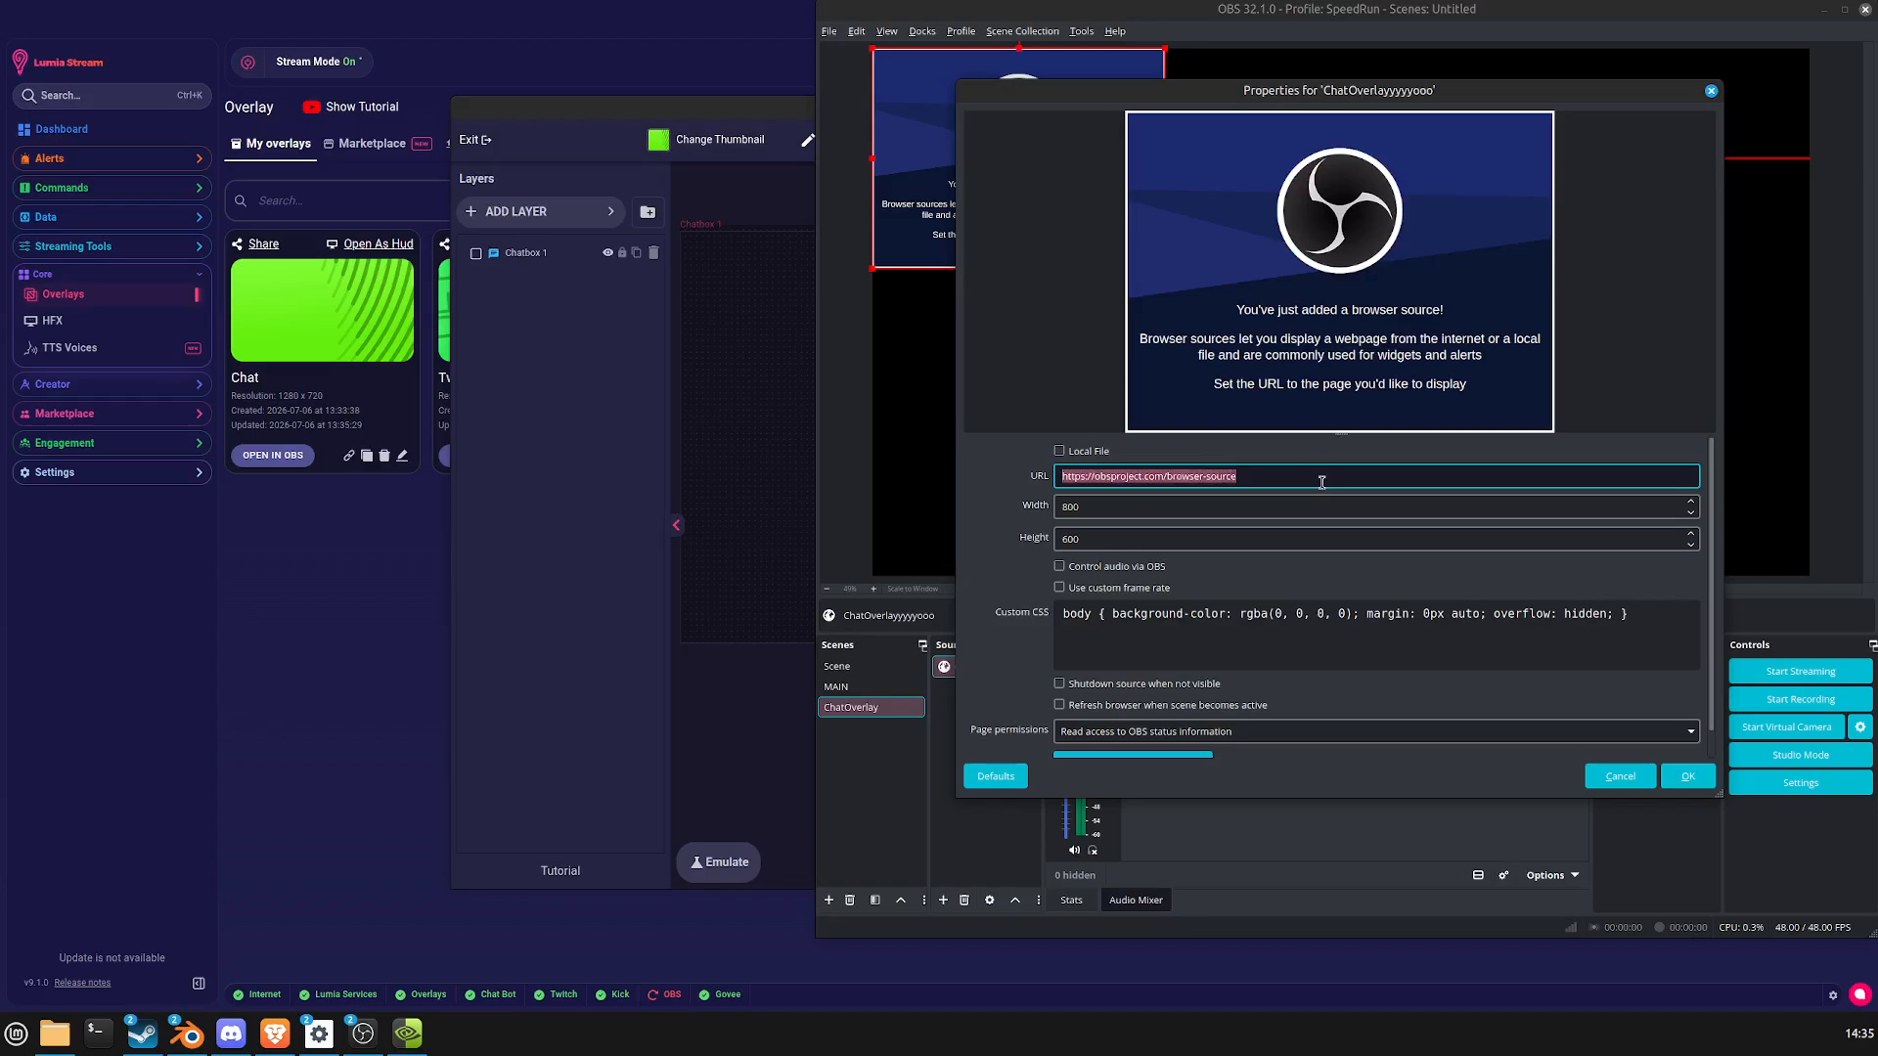
key(BackSpace)
key(ctrl+v)
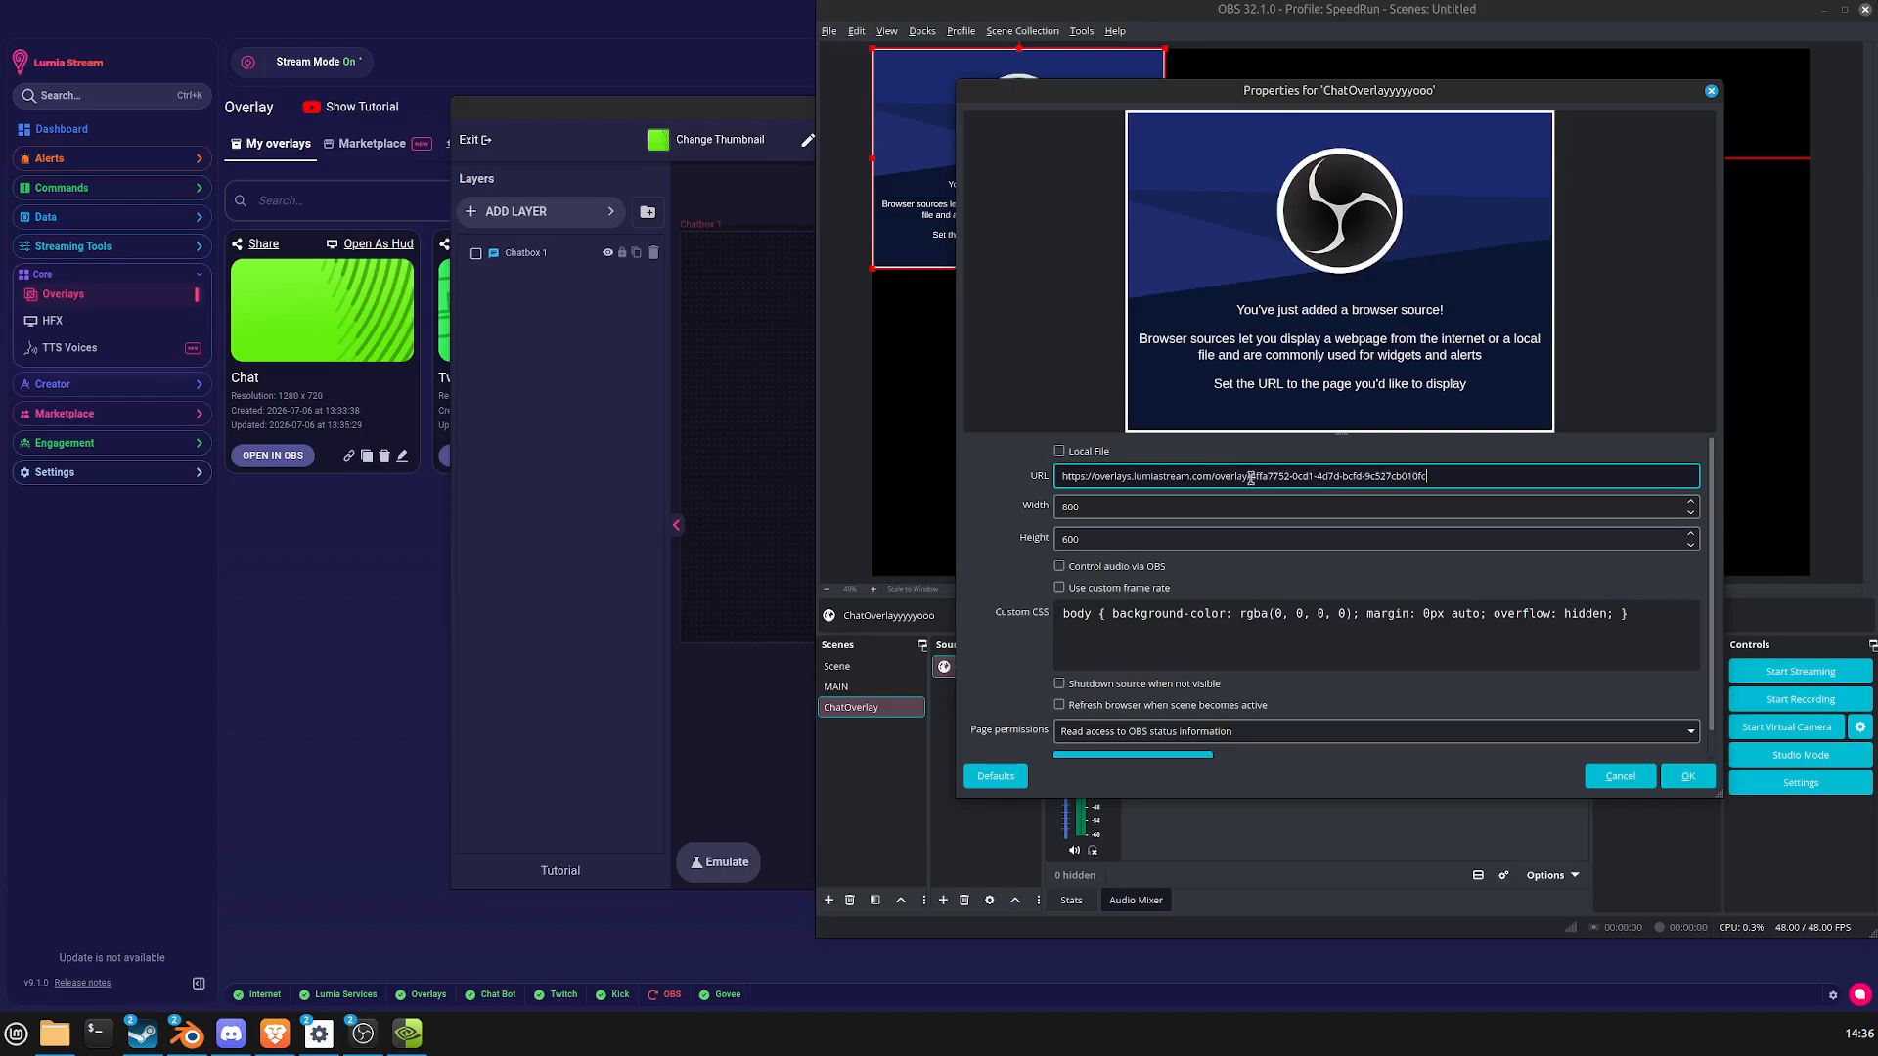
click(1108, 508)
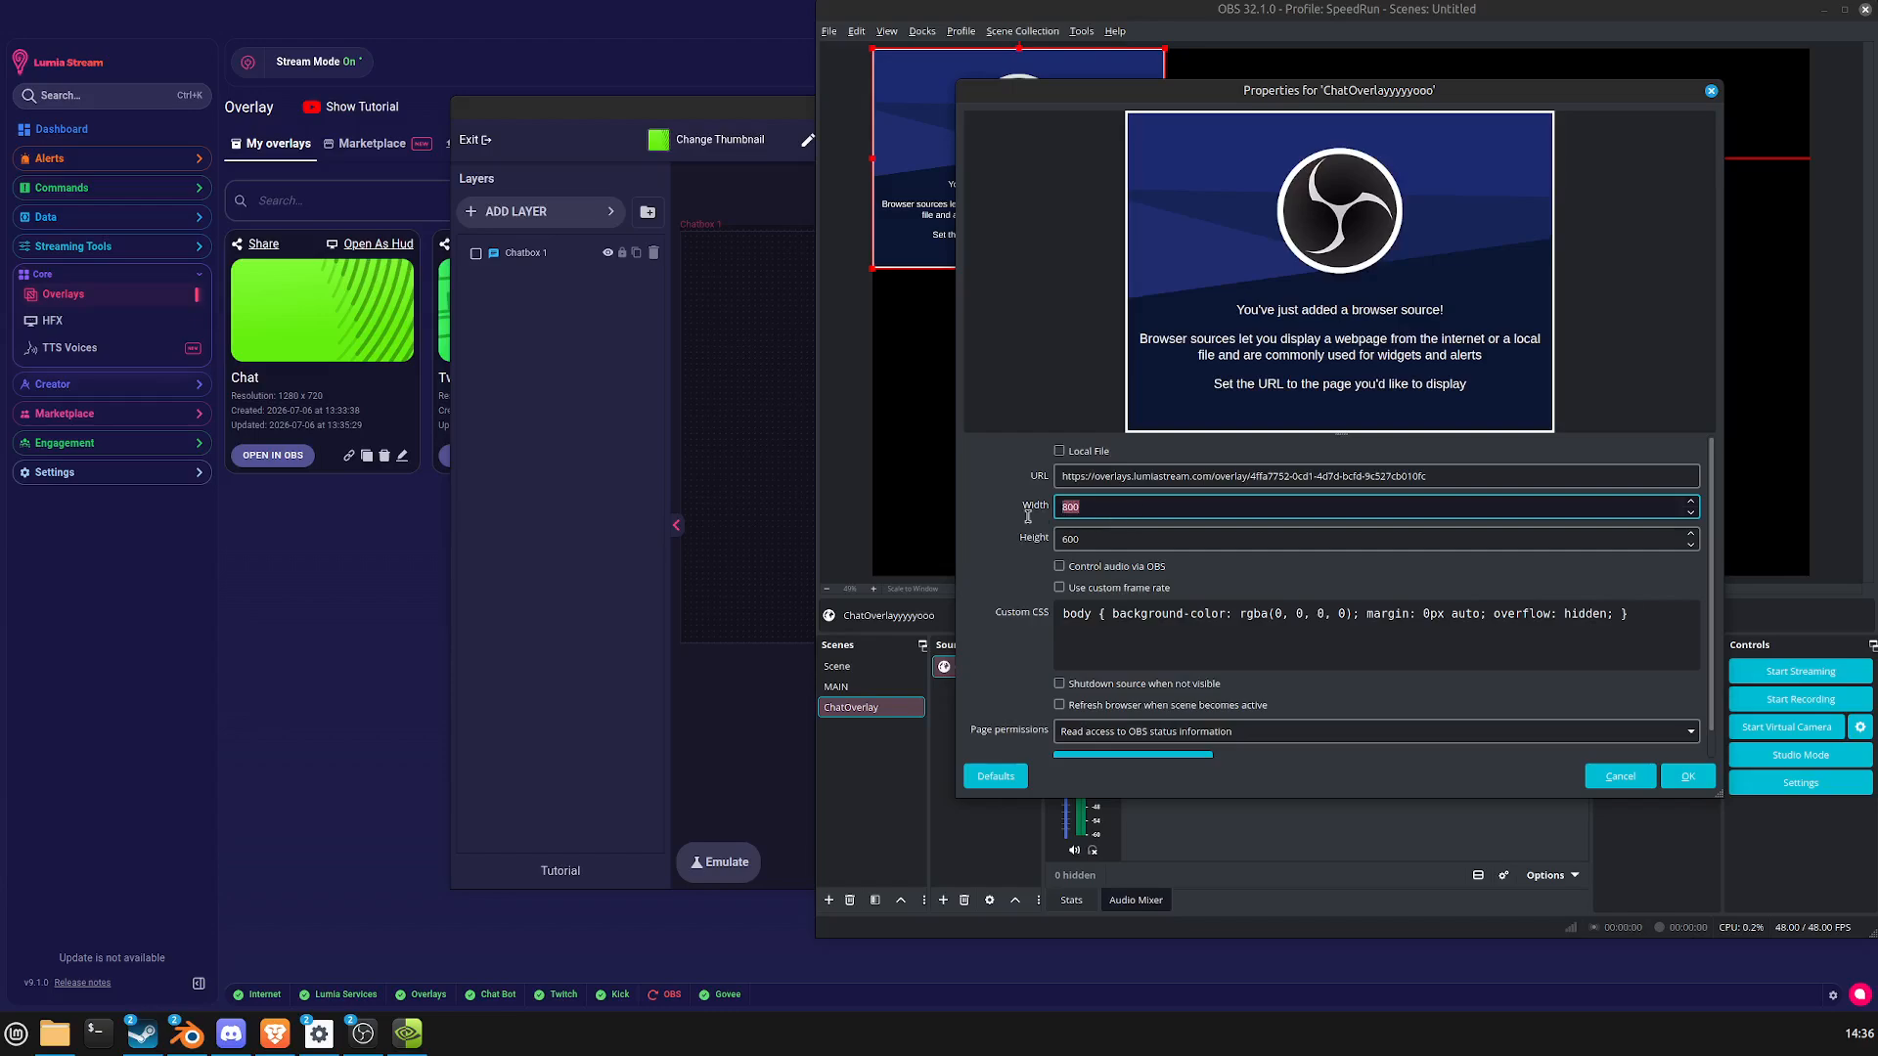
text(1280)
key(Tab)
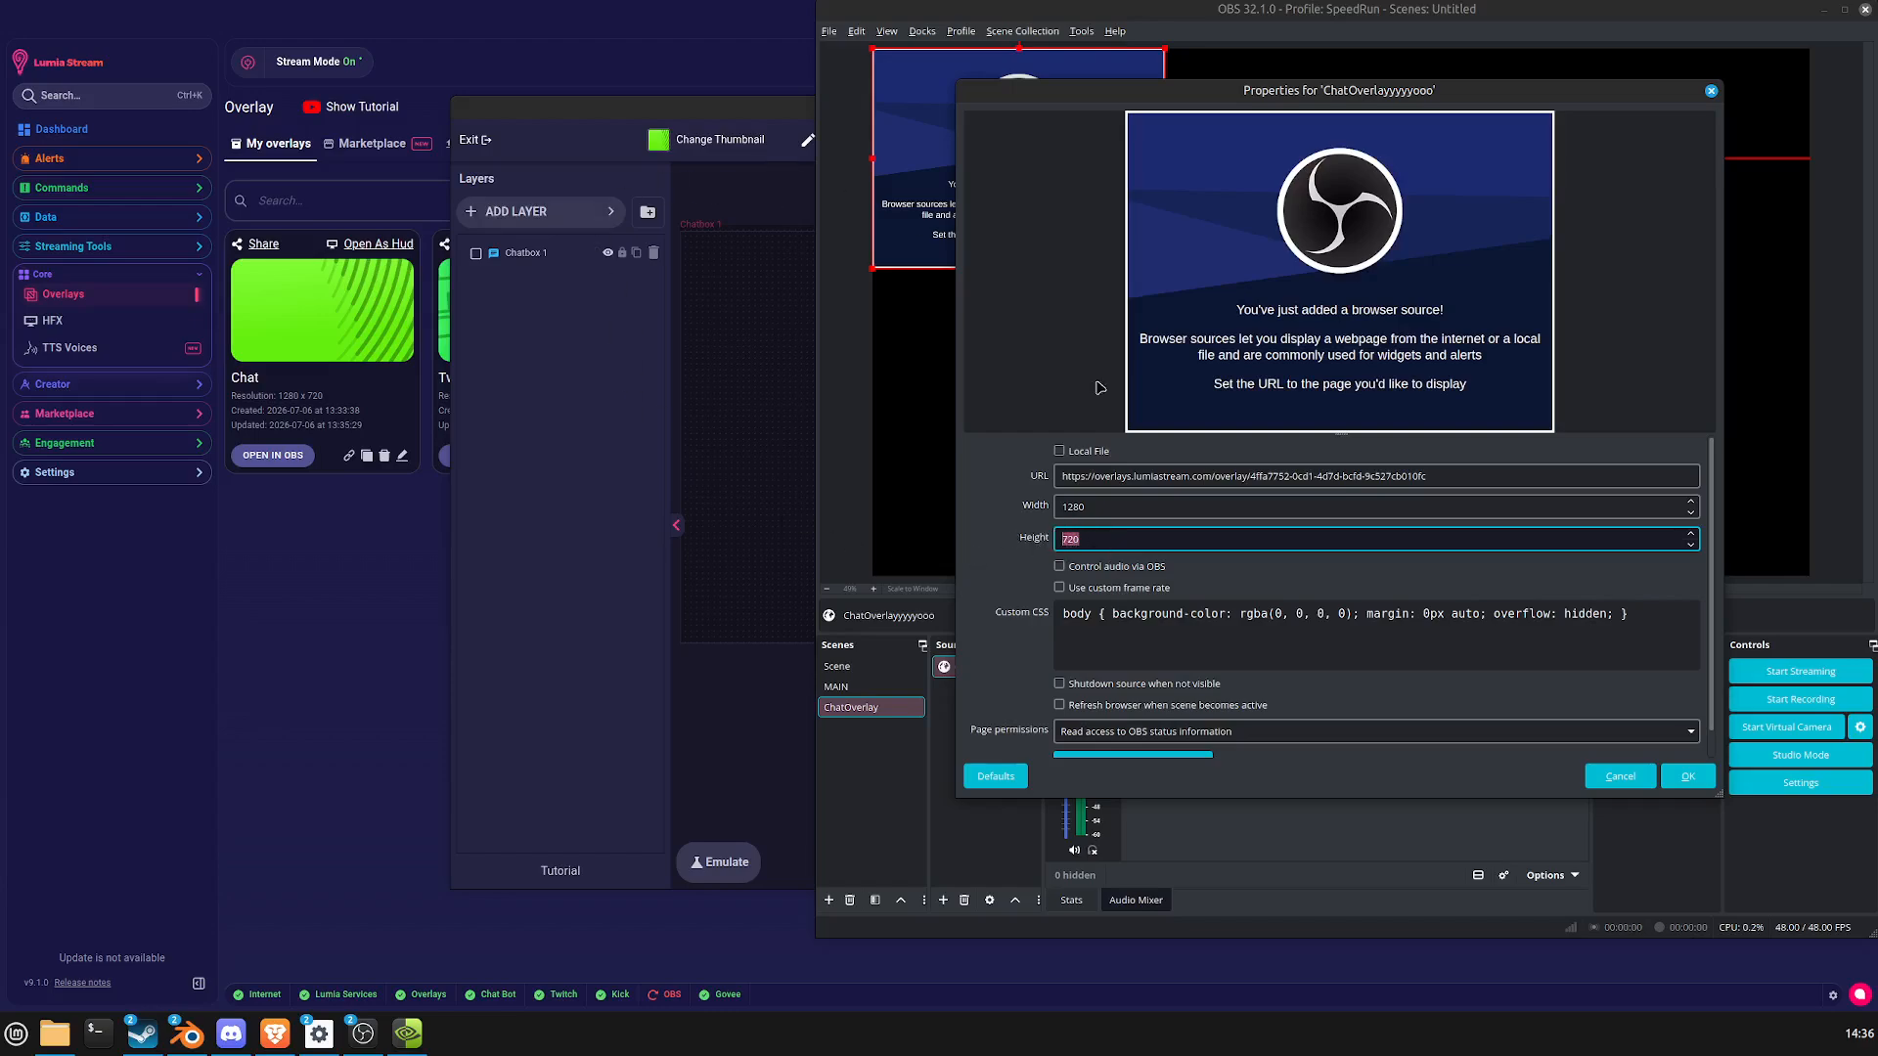
click(1688, 776)
Glance at the Lumia overlay editor, return to OBS, then switch to Brave.
click(598, 742)
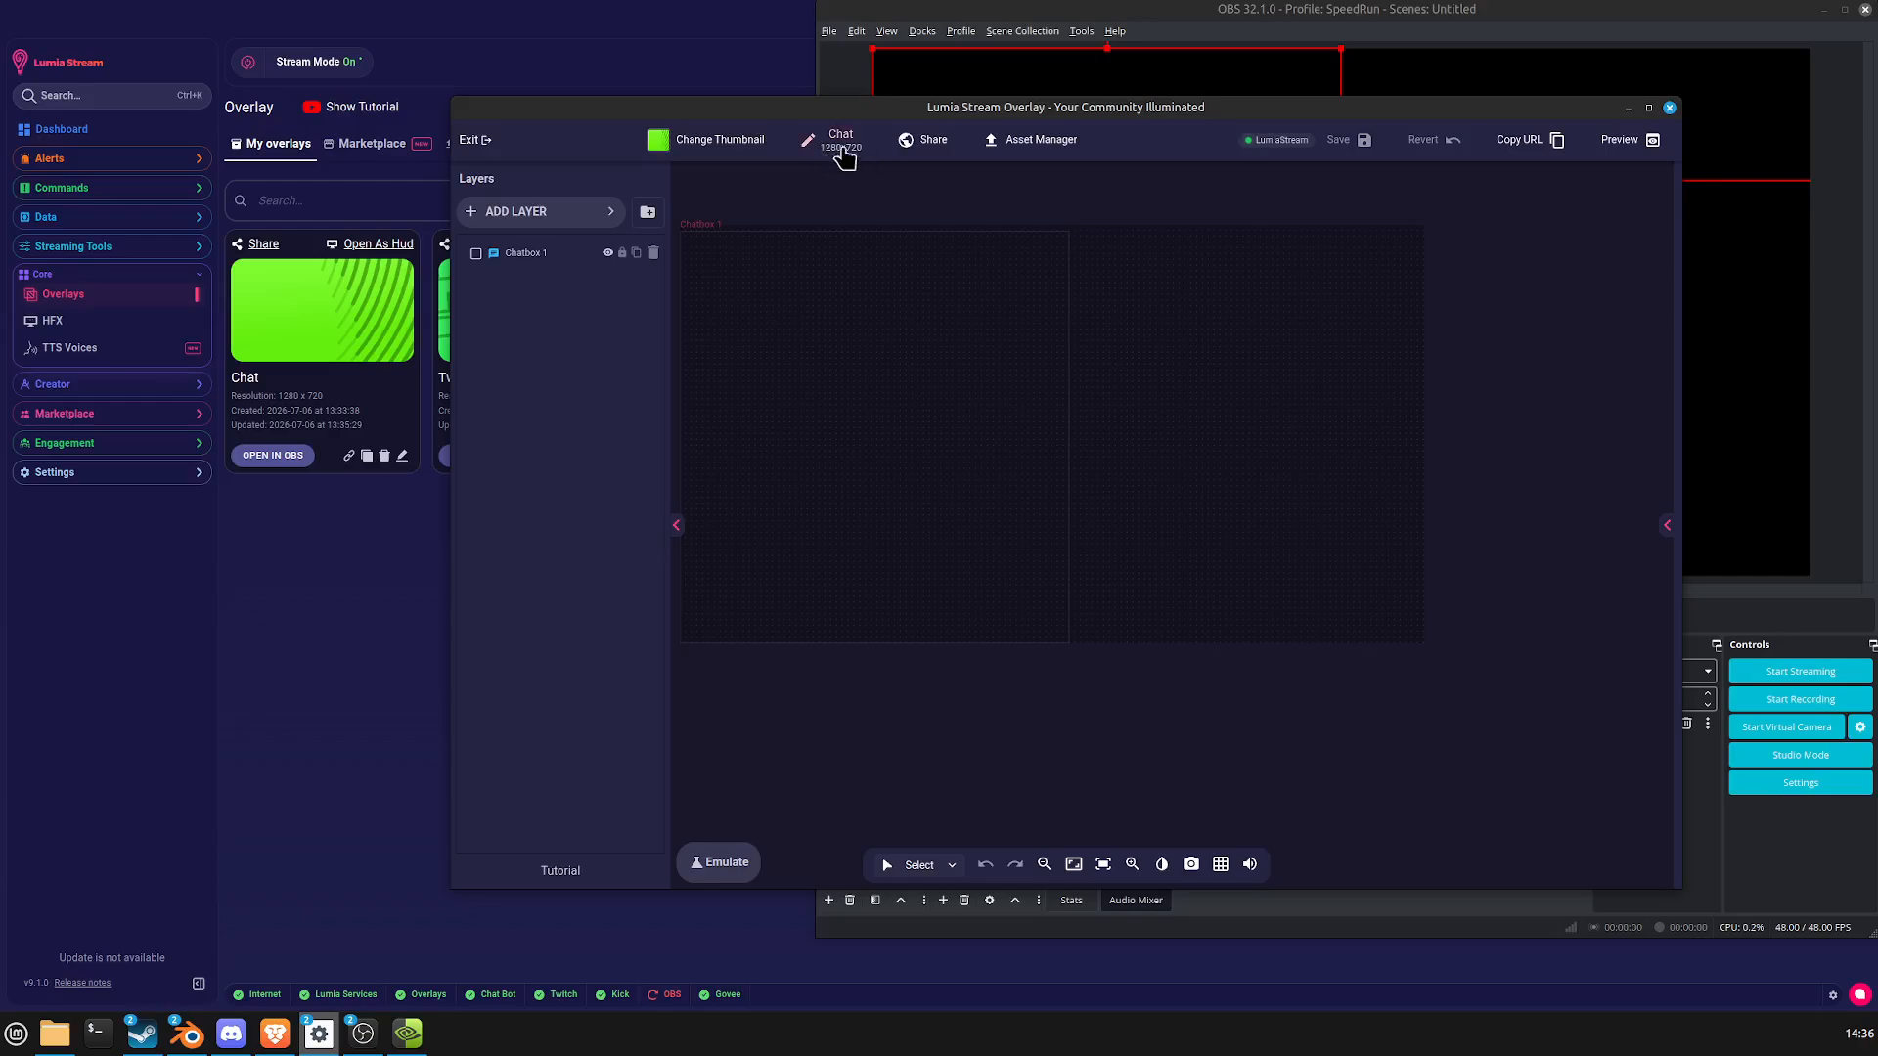
click(1445, 929)
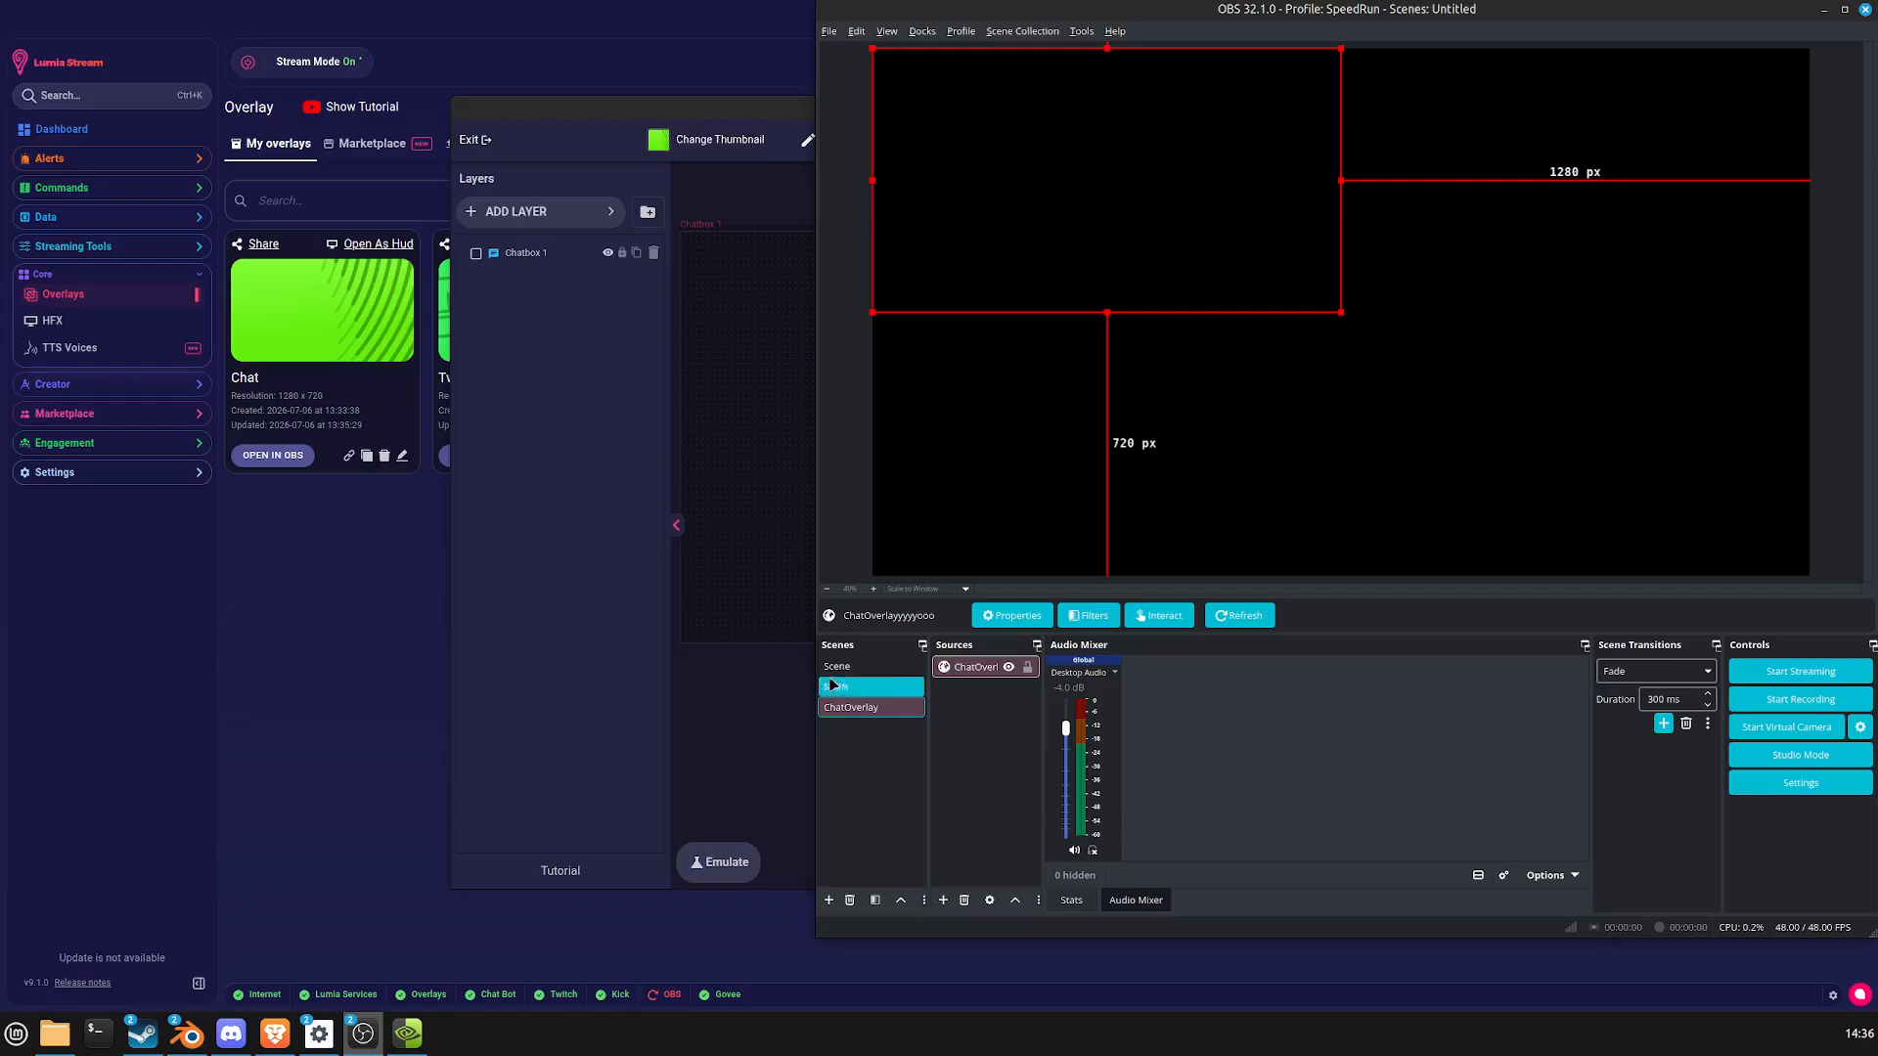
mouse_move(273, 1039)
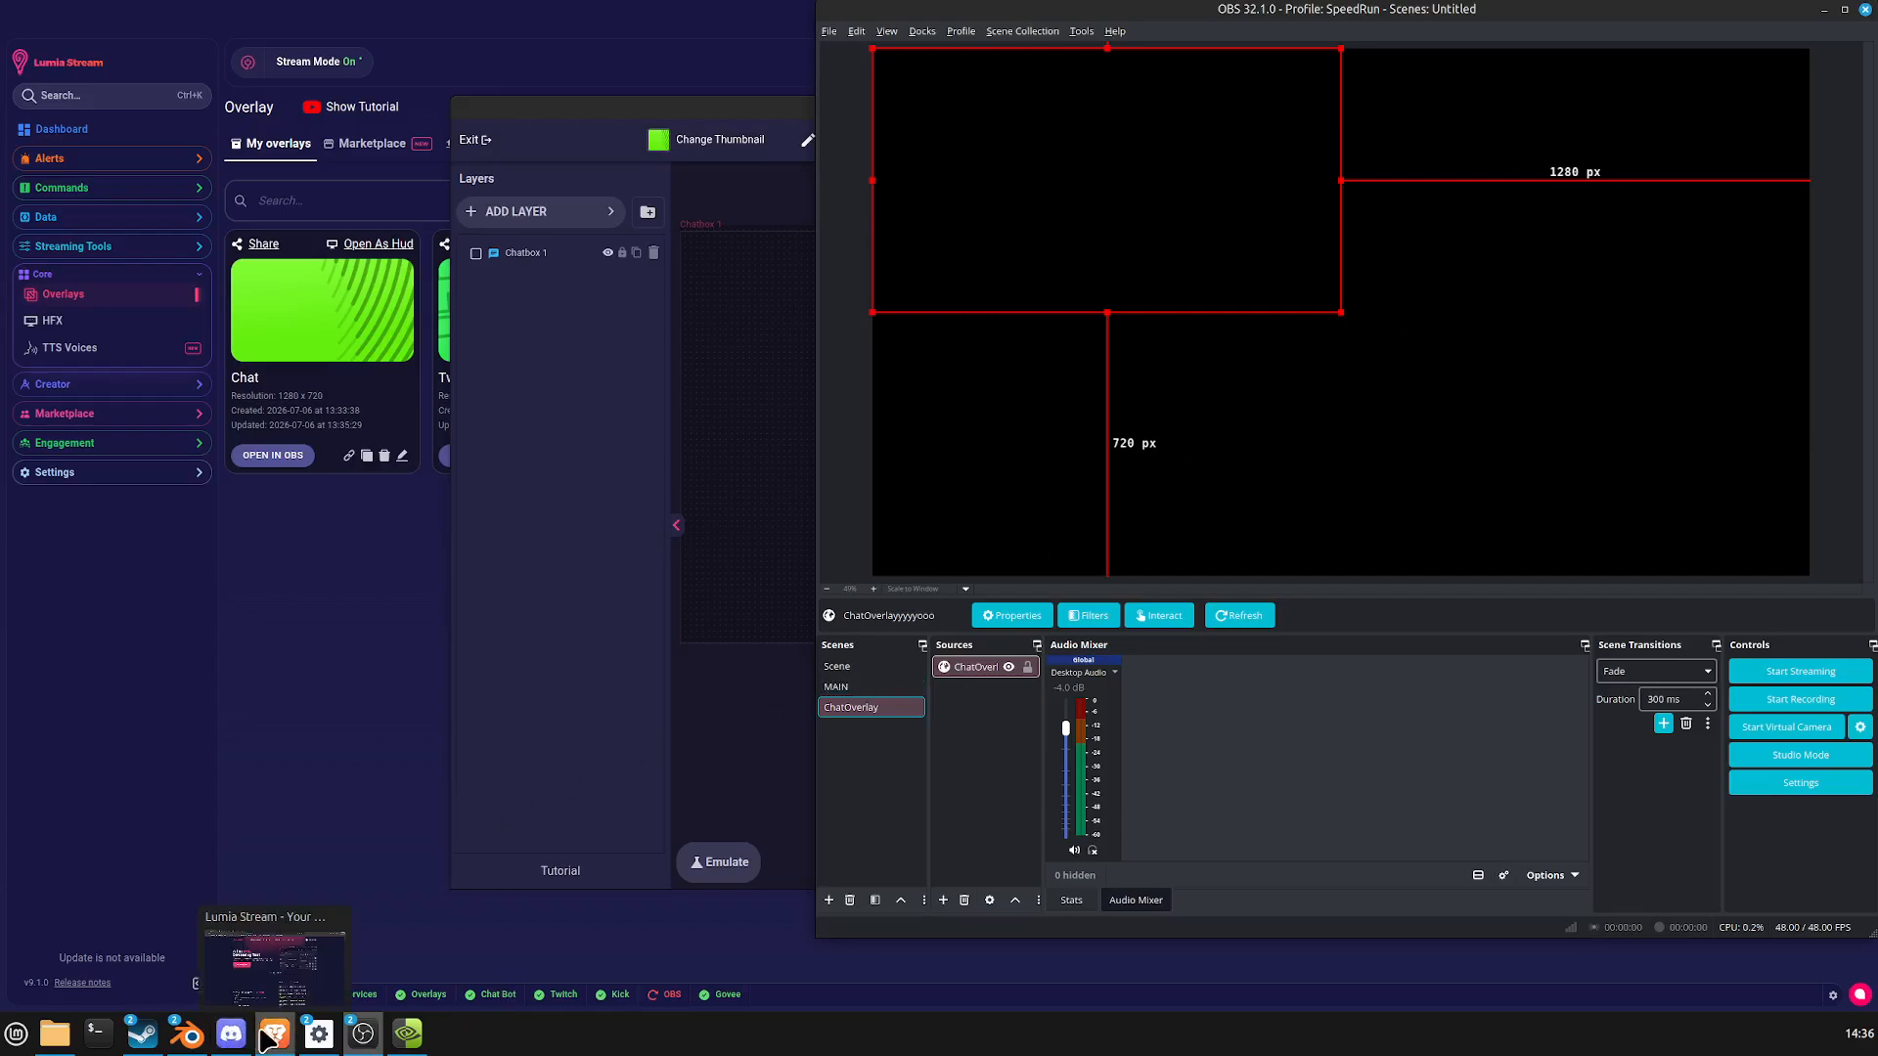
click(272, 958)
Post the overlay link in Kick chat, moving the chat overlay to the preview centre and enlarging it.
click(418, 12)
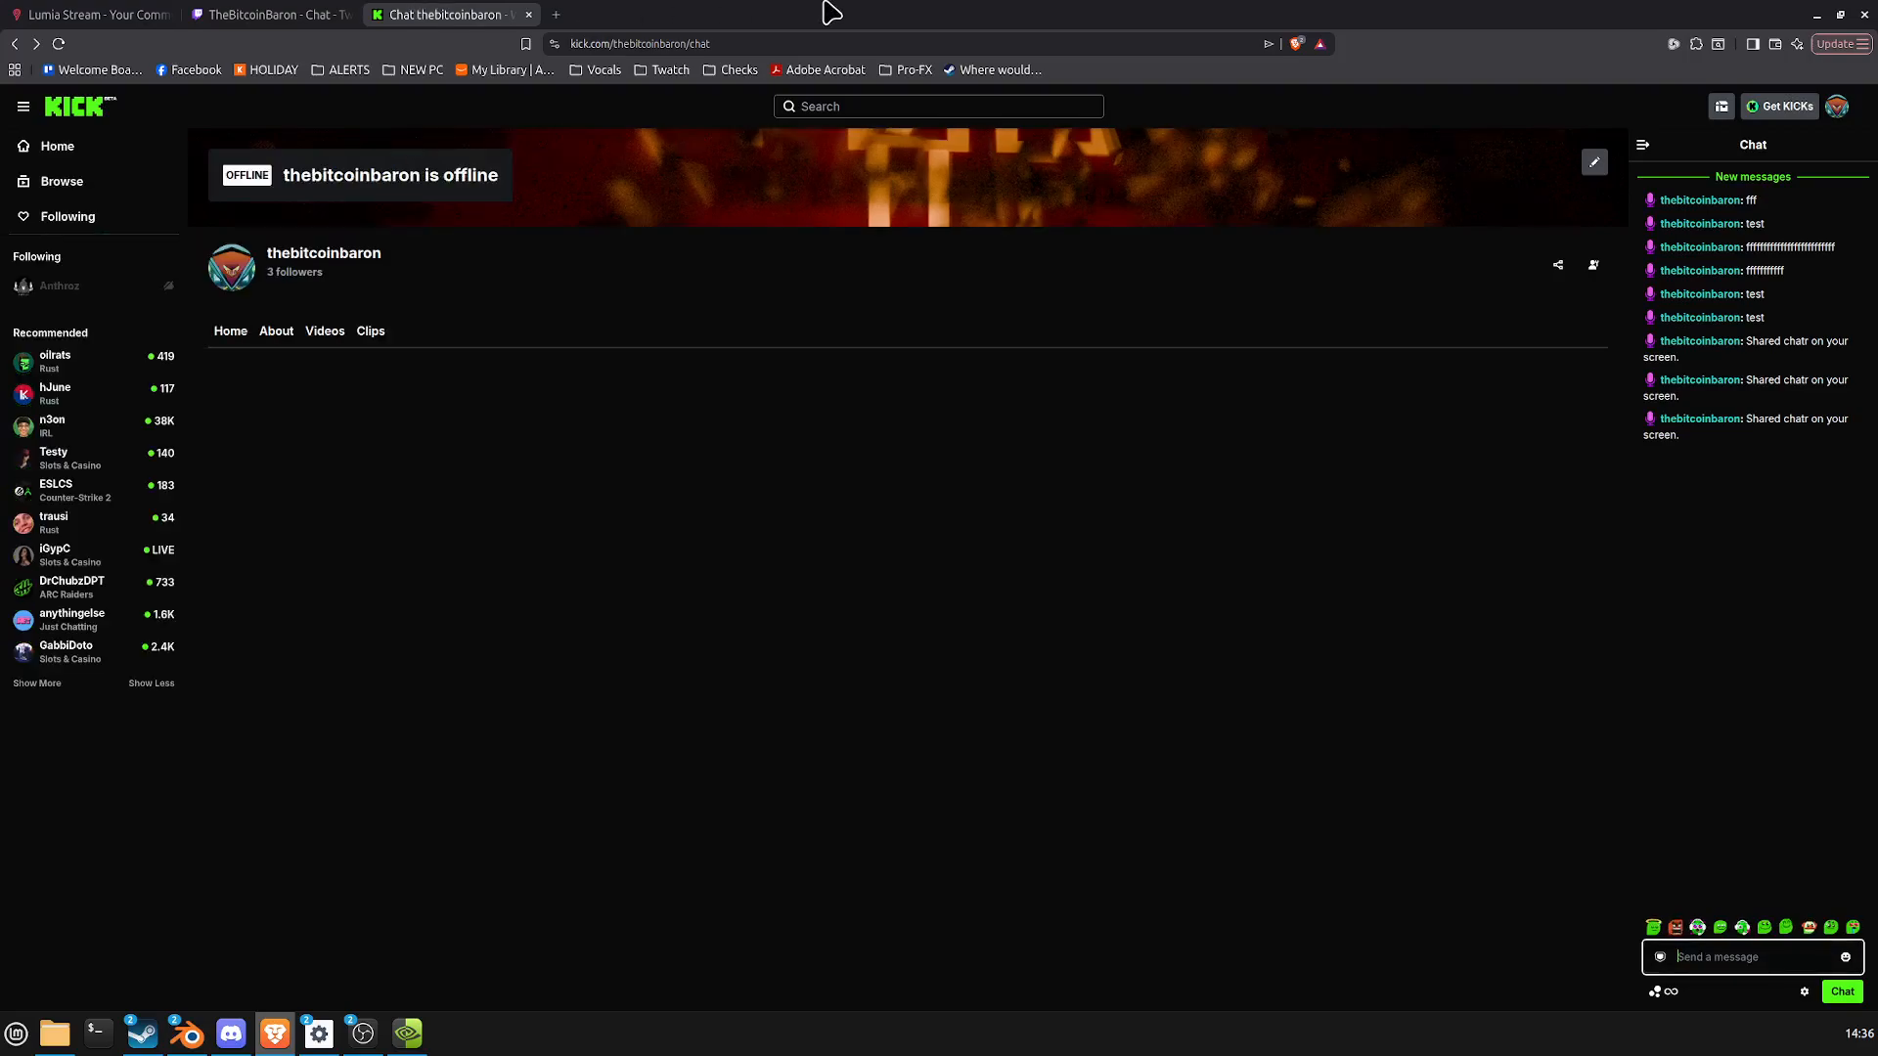
double_click(831, 10)
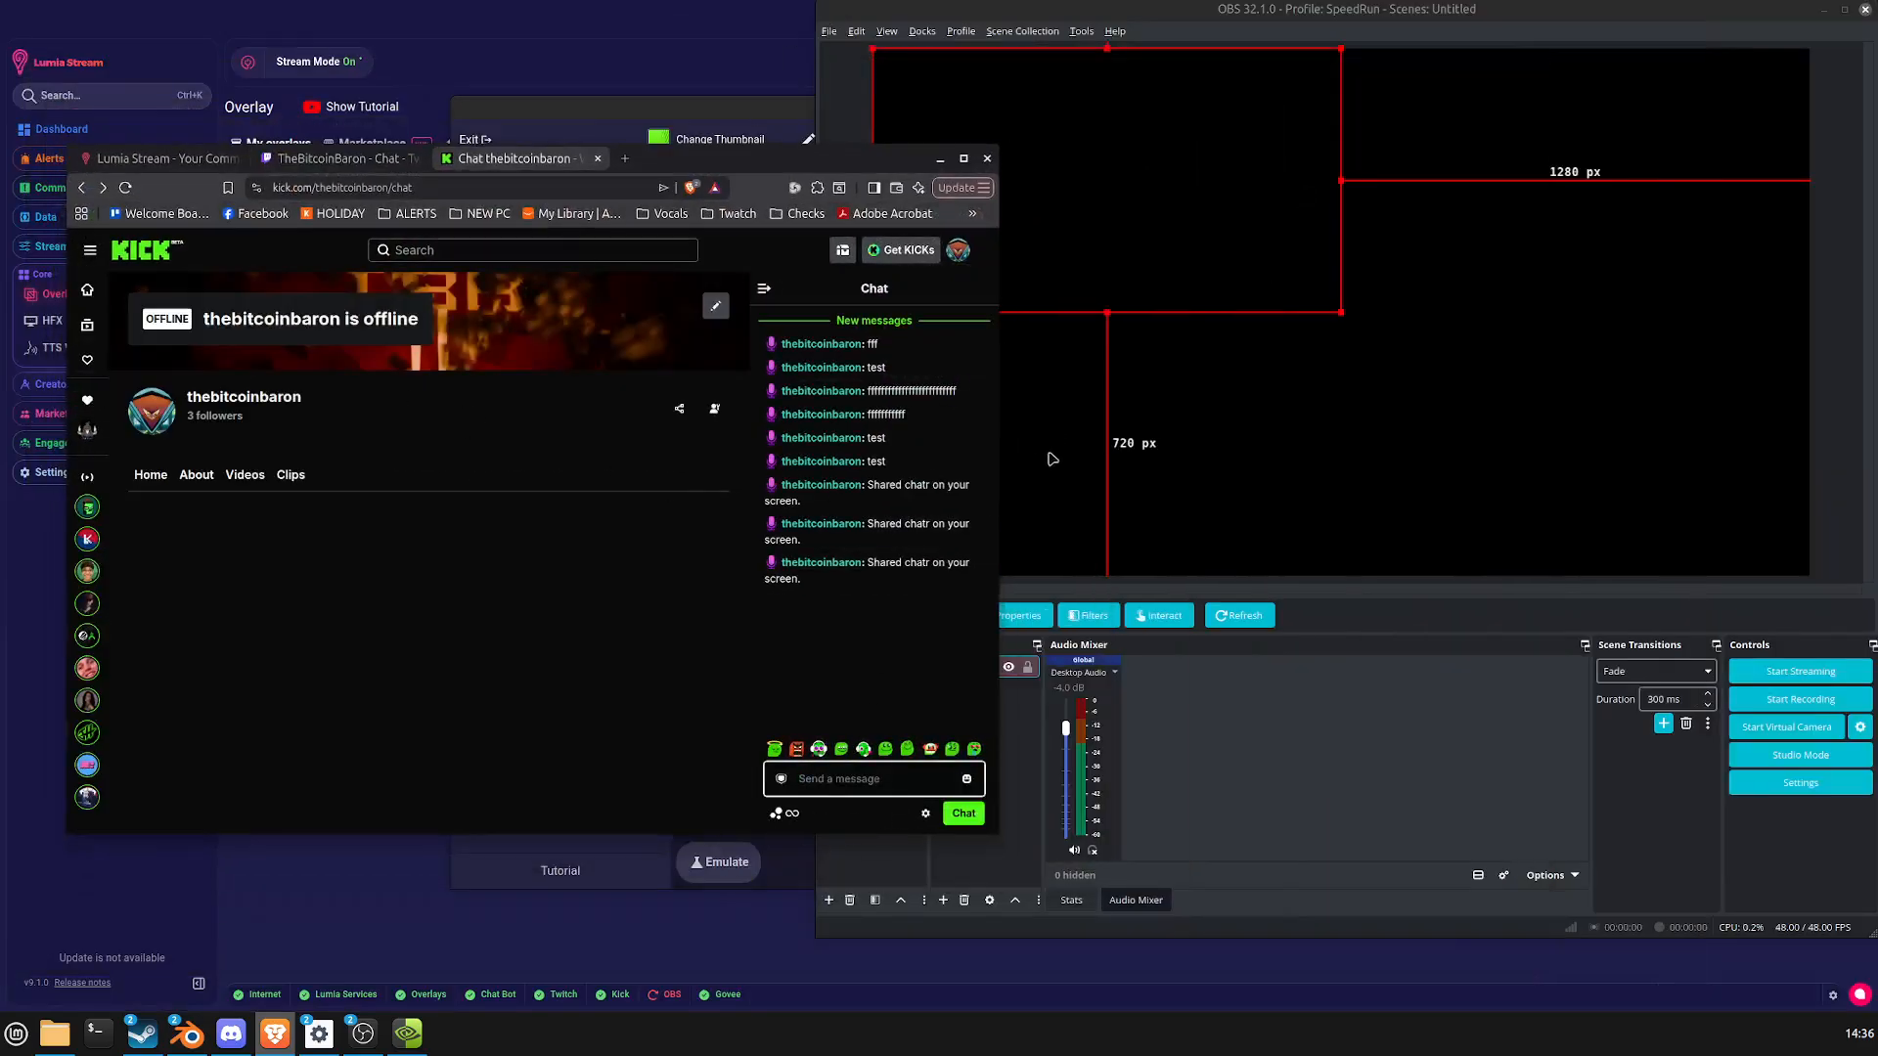
drag(1131, 174, 1404, 302)
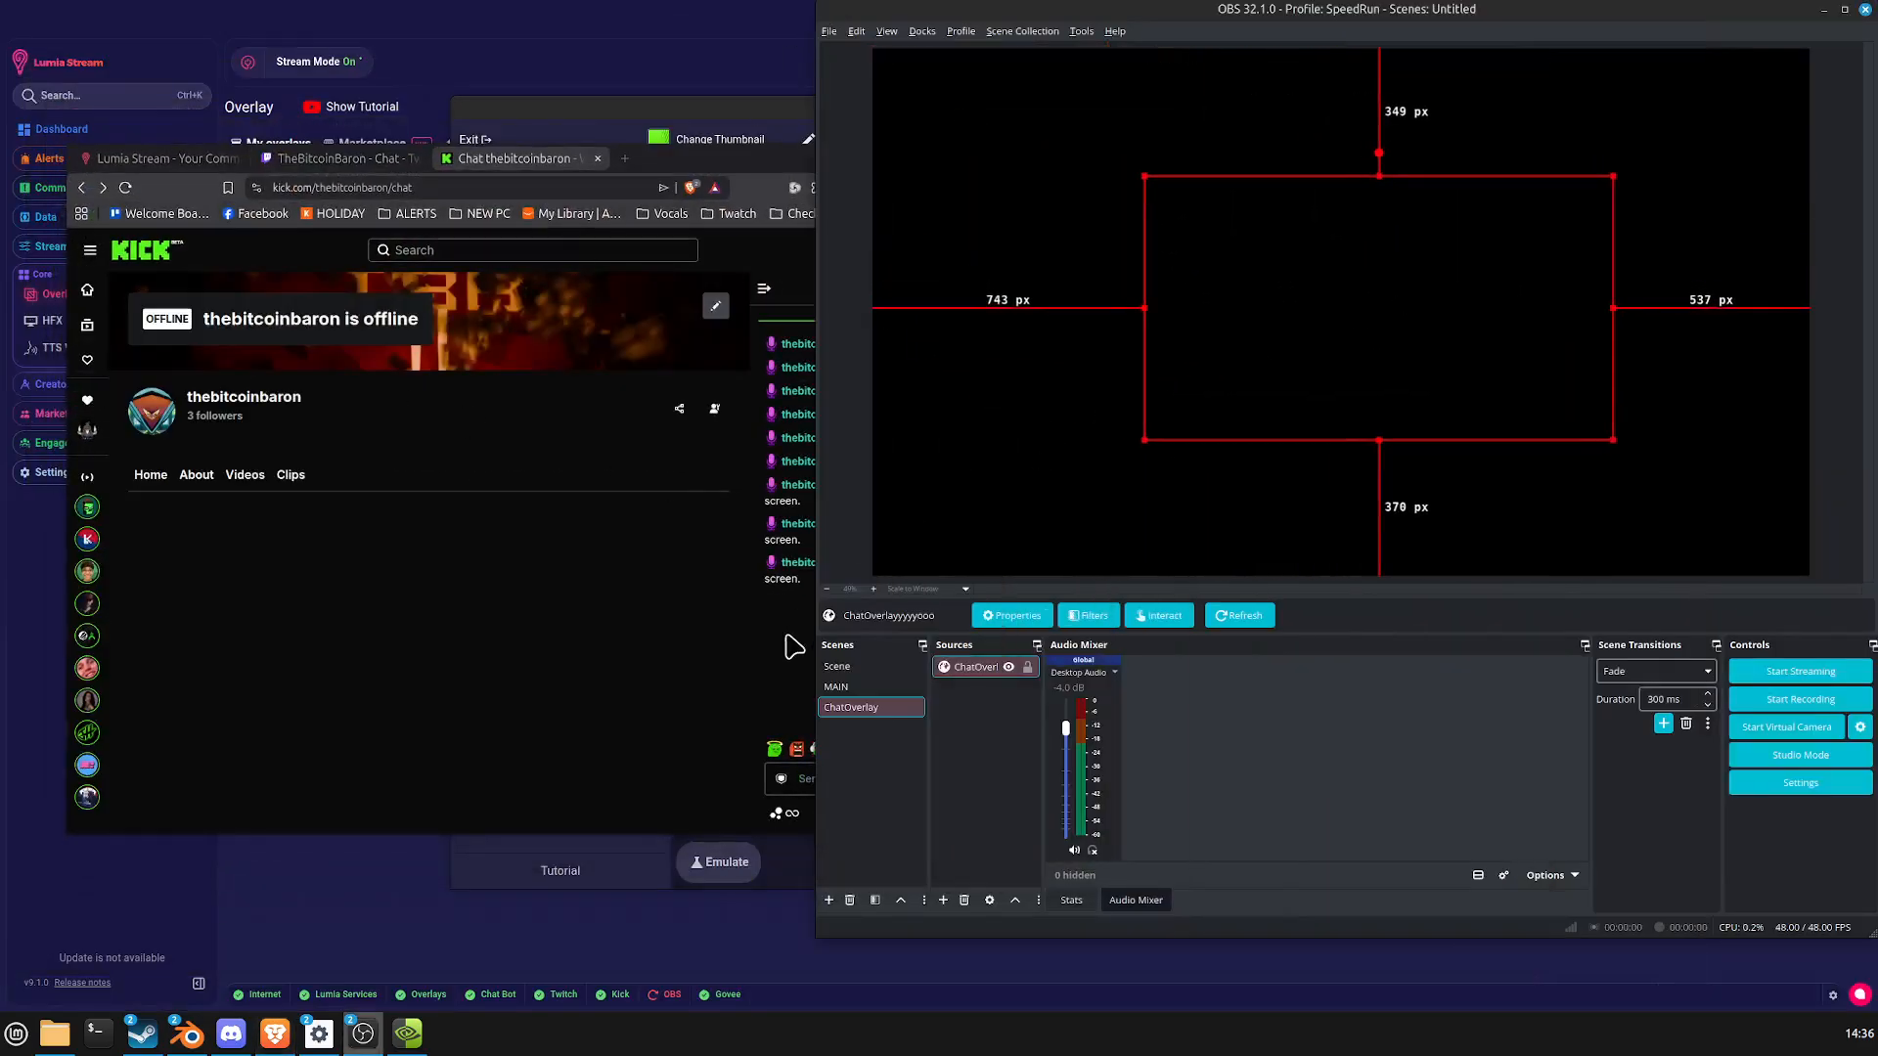
click(690, 696)
click(882, 777)
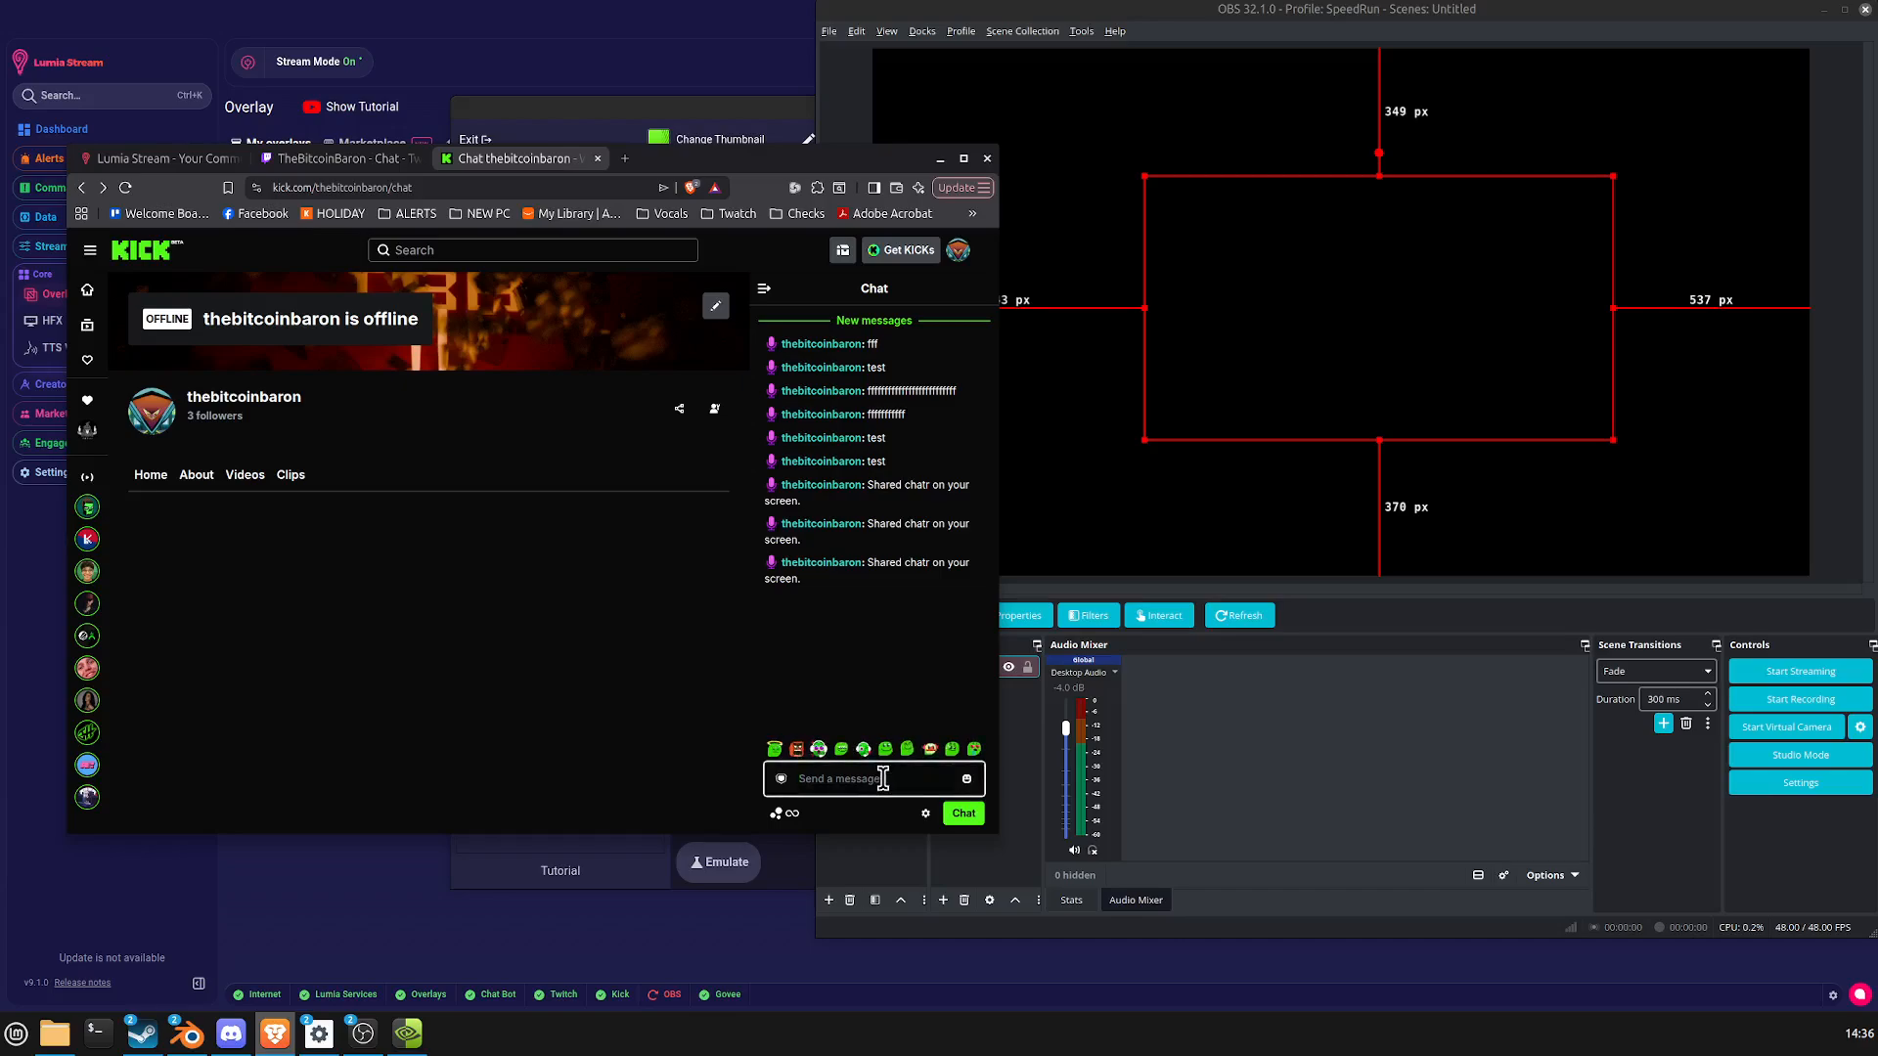
text(https://overlays.lumiastream.com/overlay/4ffa7752-0cd1-4d7d-bcfd-9c527cb010fc)
key(Return)
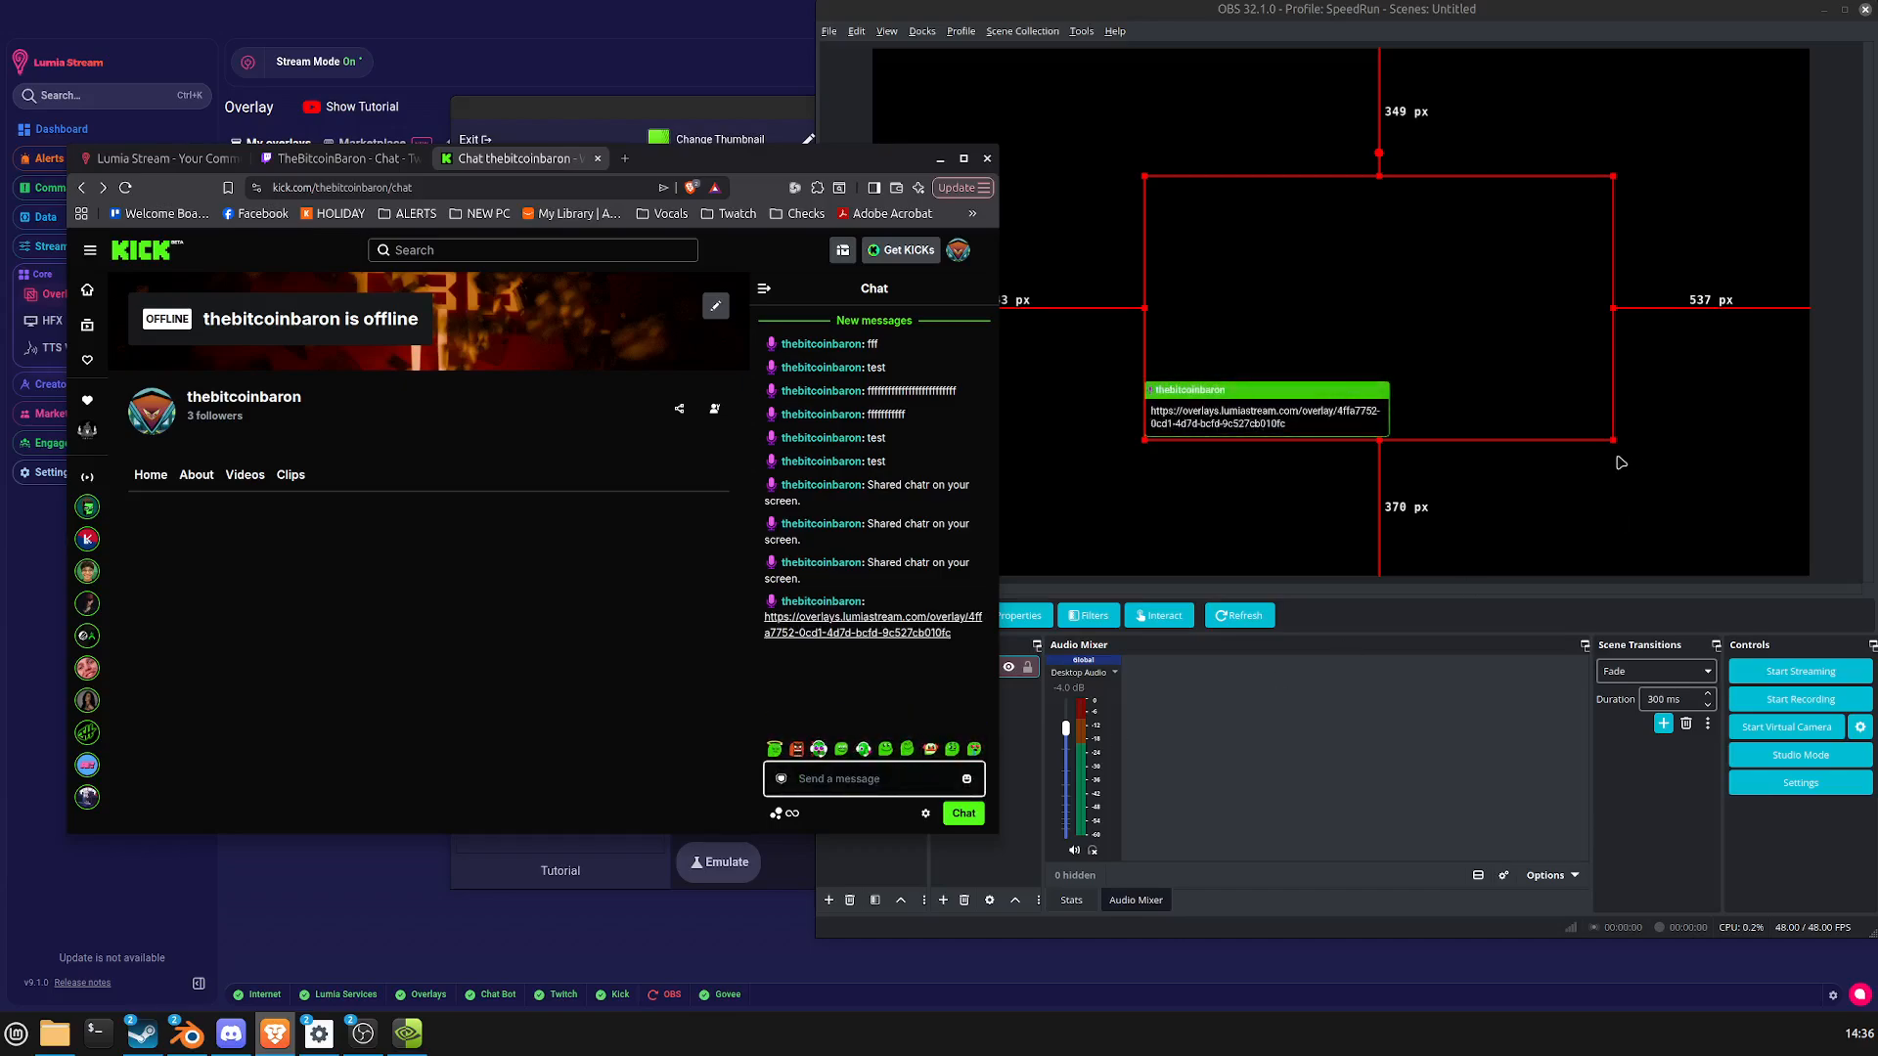
drag(1614, 441, 1689, 525)
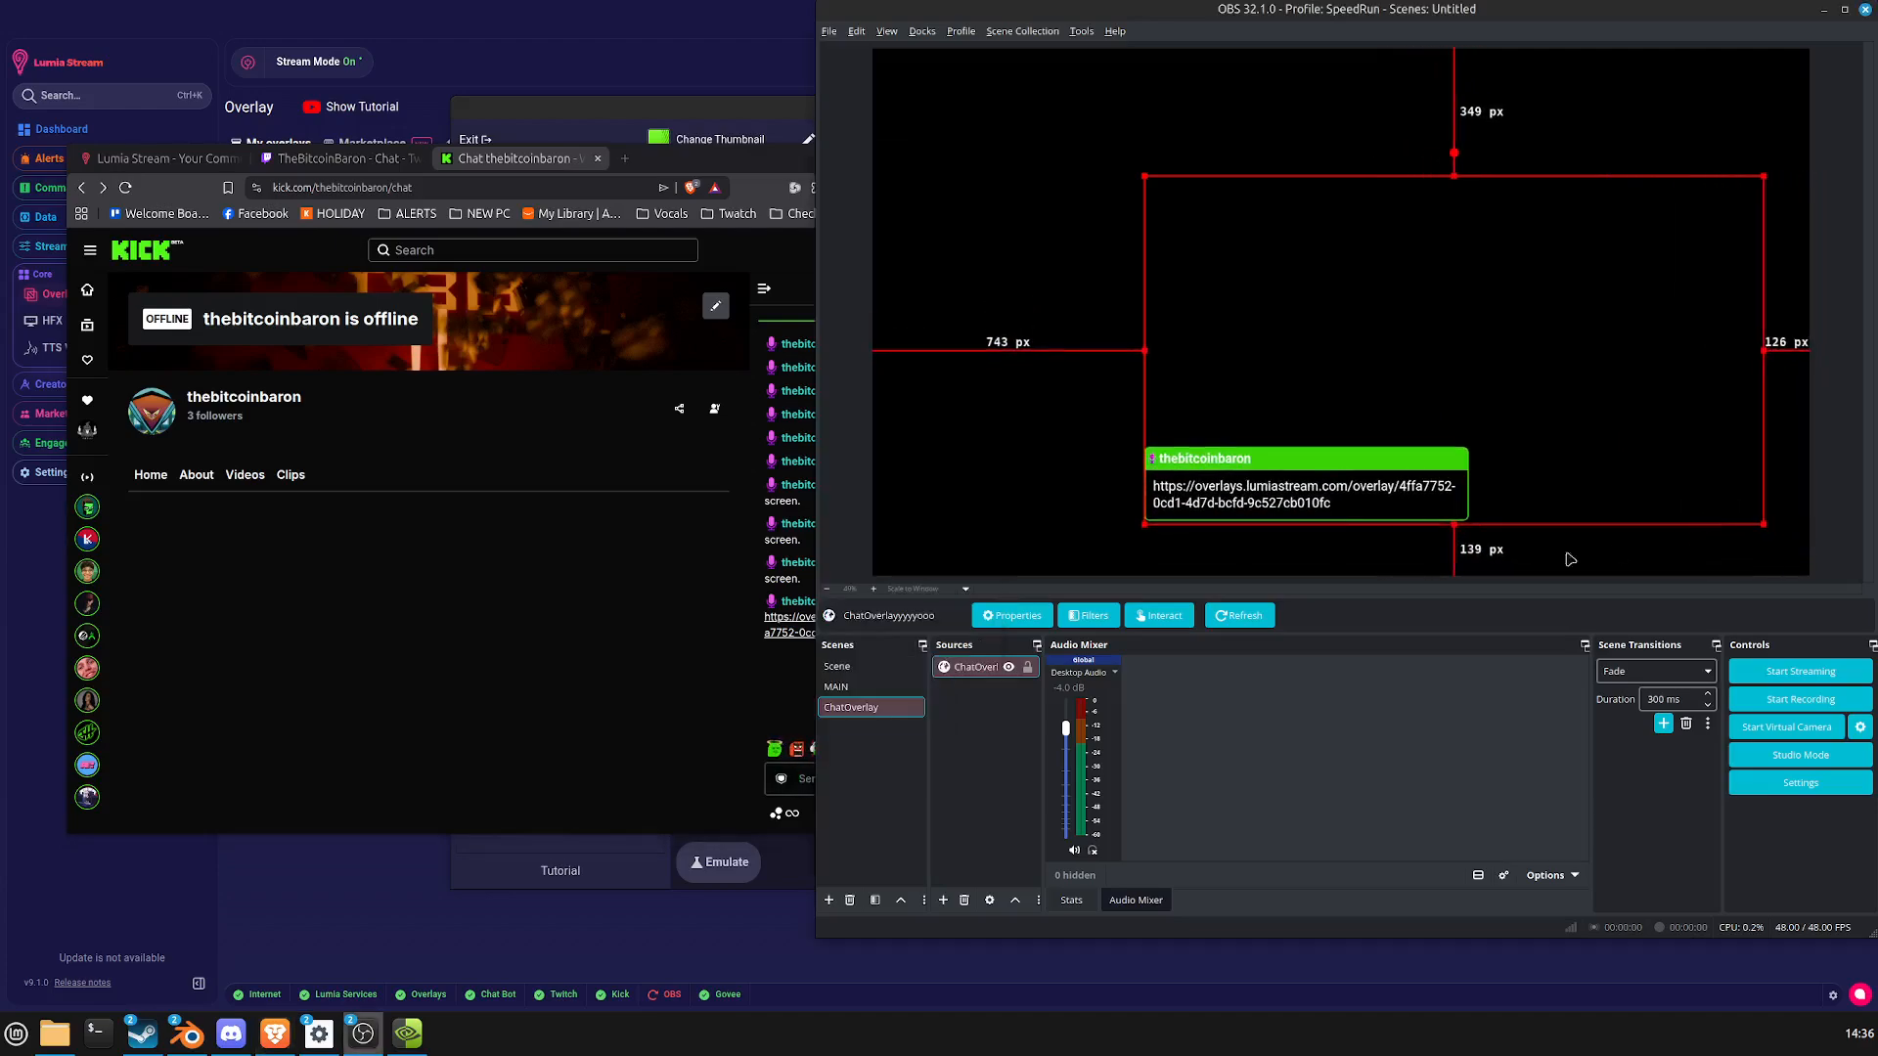
Post the overlay link in Twitch popout chat, then move the overlay up-left and scale it down slightly.
click(318, 158)
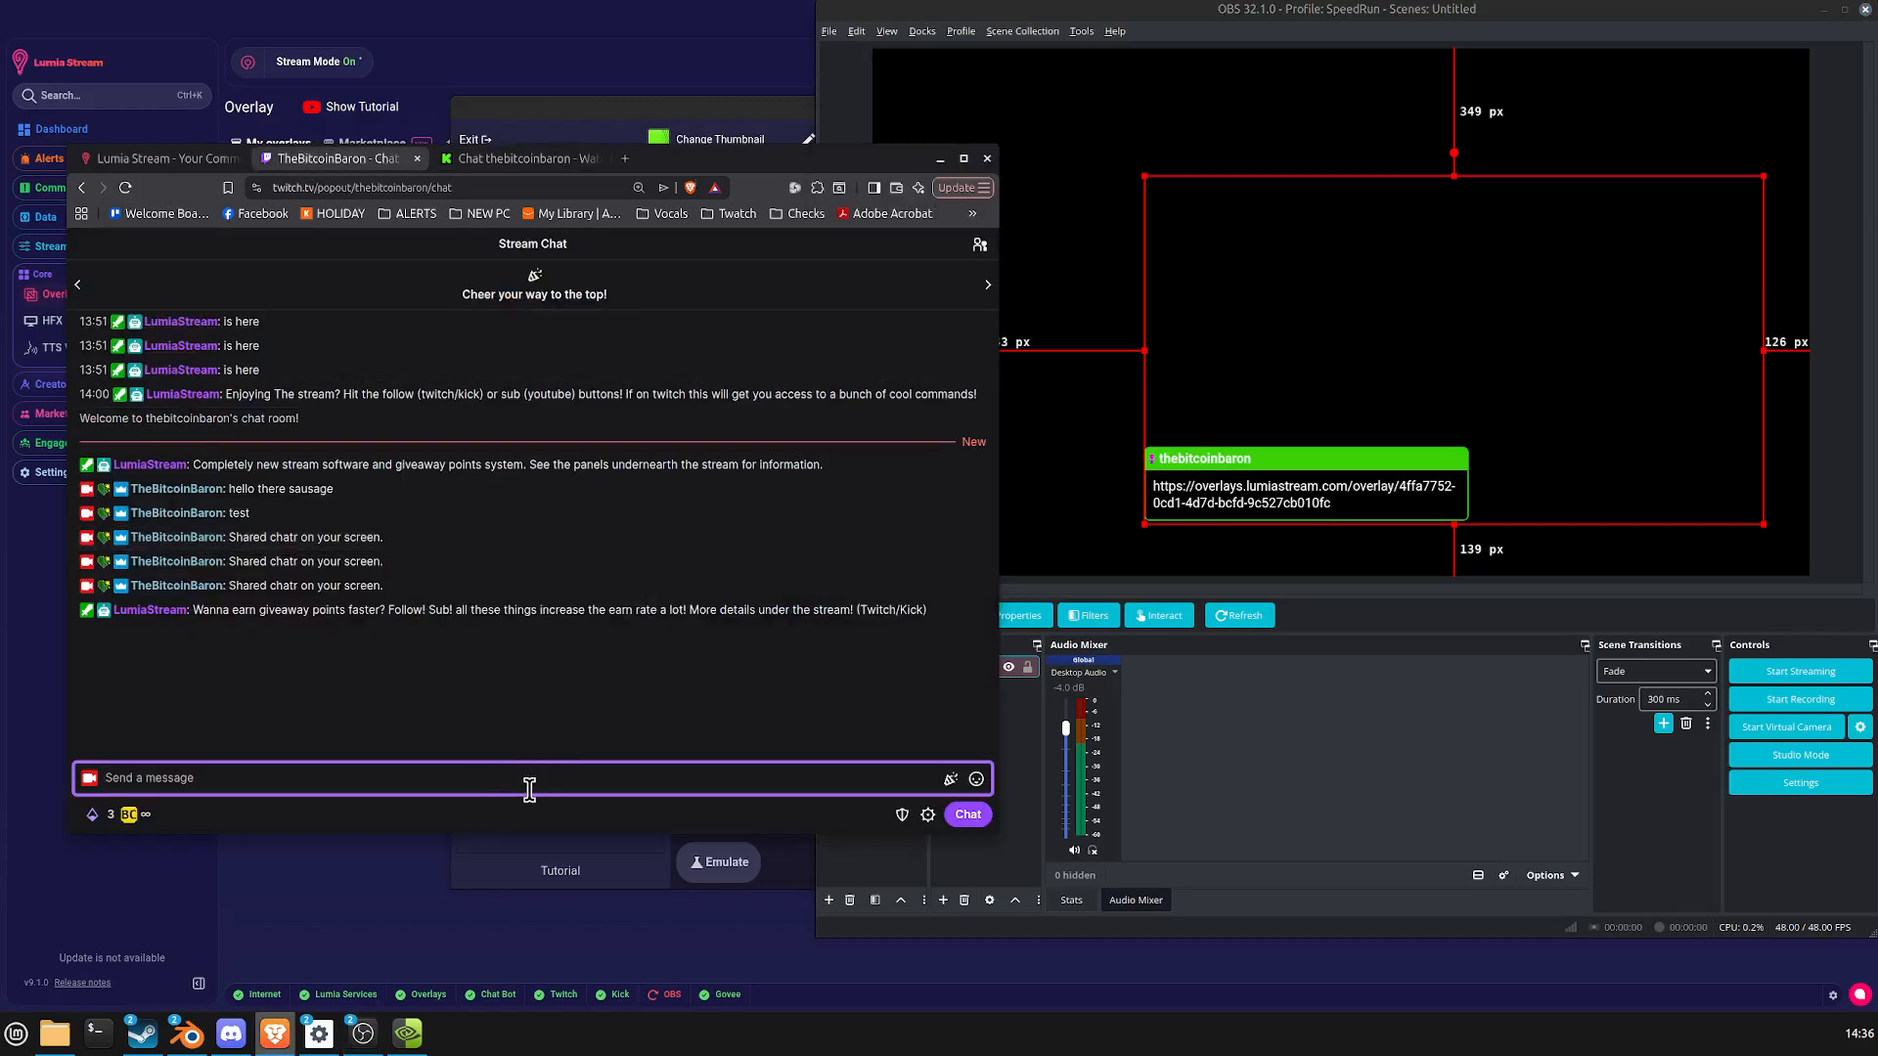
text(https://overlays.lumiastream.com/overlay/4ffa7752-0cd1-4d7d-bcfd-9c527cb010fc)
key(Return)
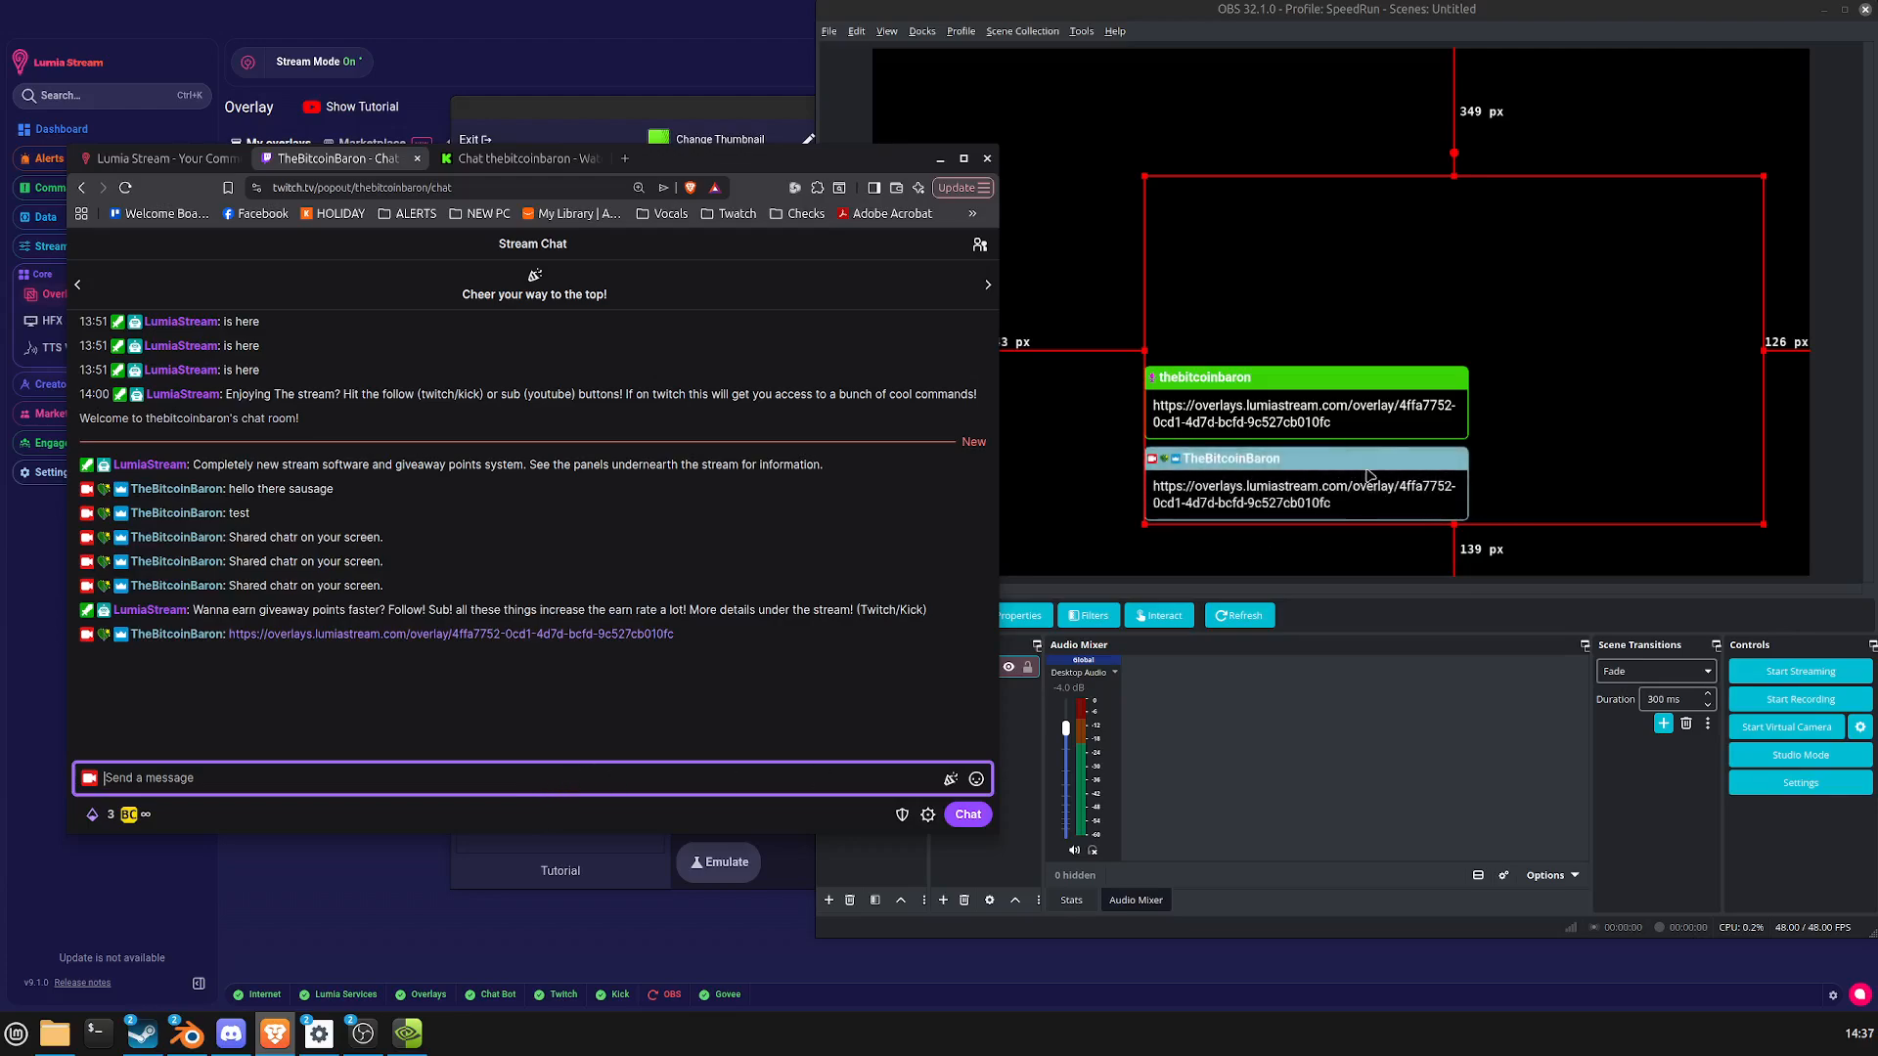
drag(1596, 411, 1316, 459)
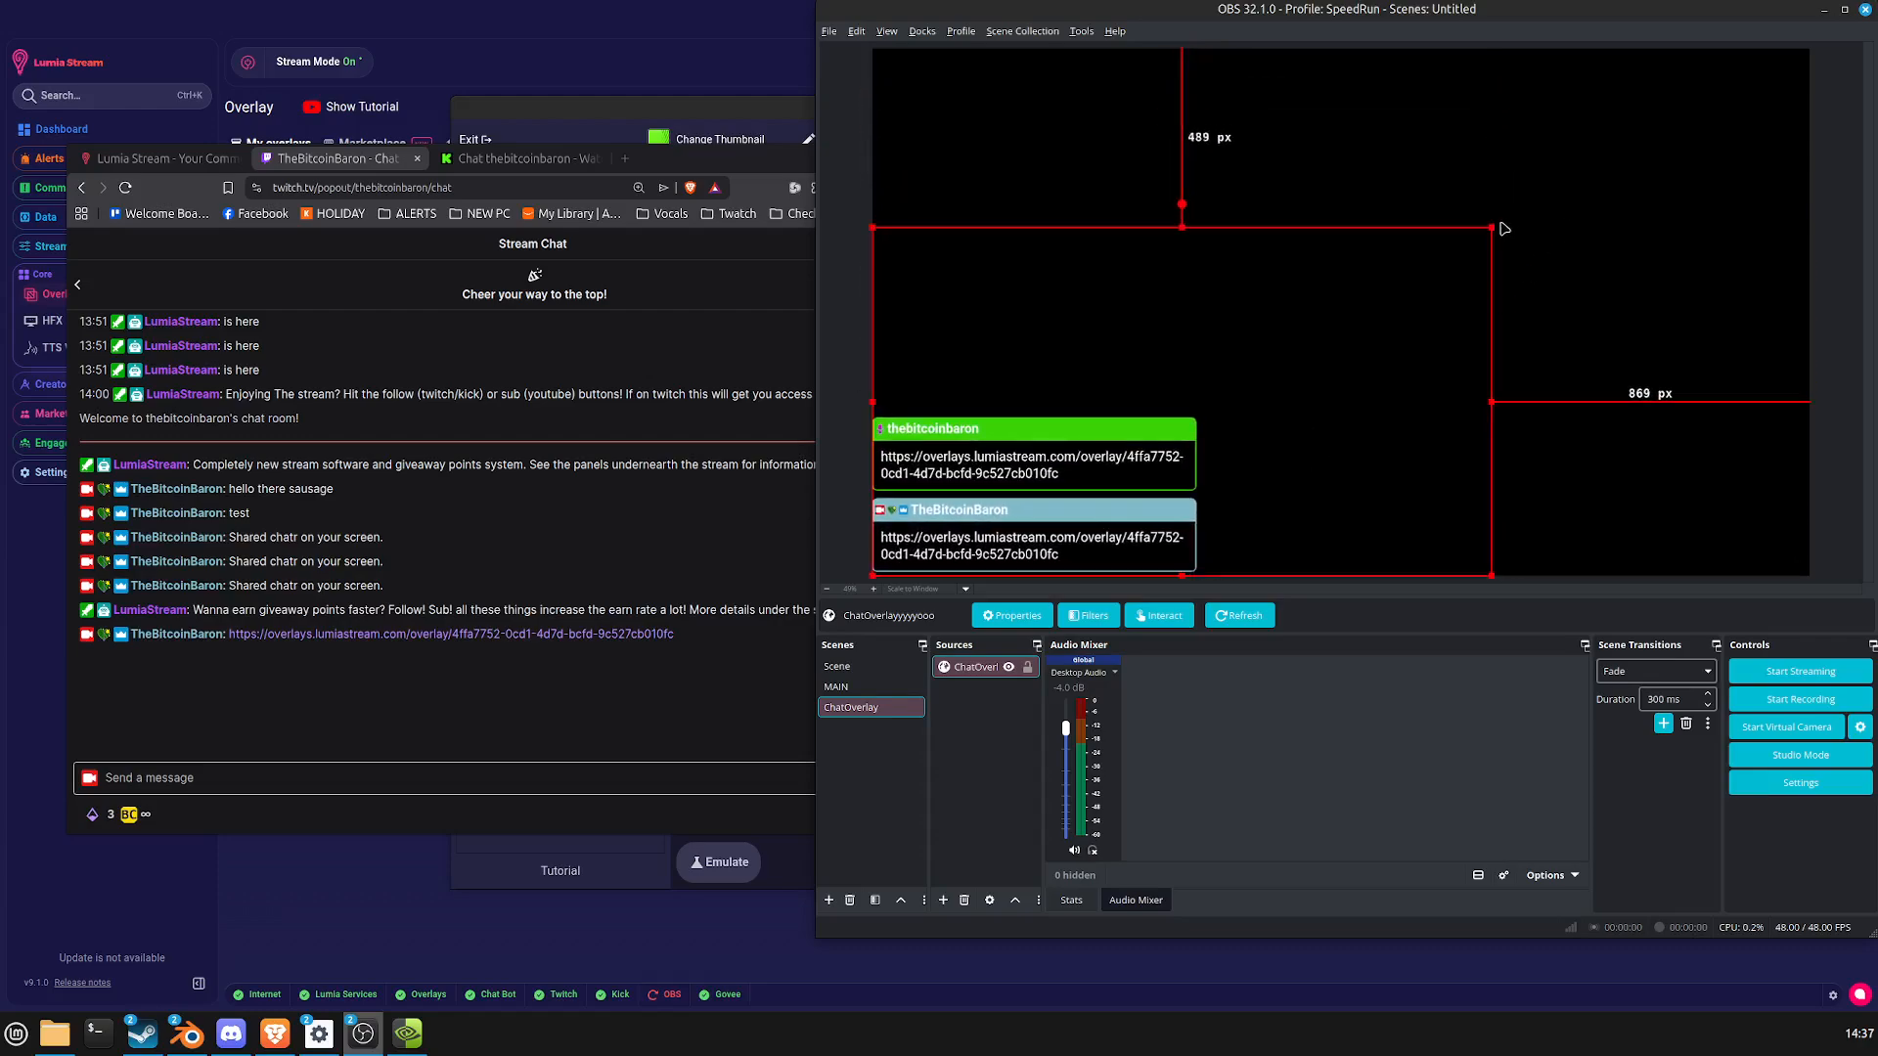
drag(1489, 228, 1342, 311)
Add the existing ChatOverlay scene as a source in the MAIN scene, then return to Lumia's overlay editor.
click(849, 686)
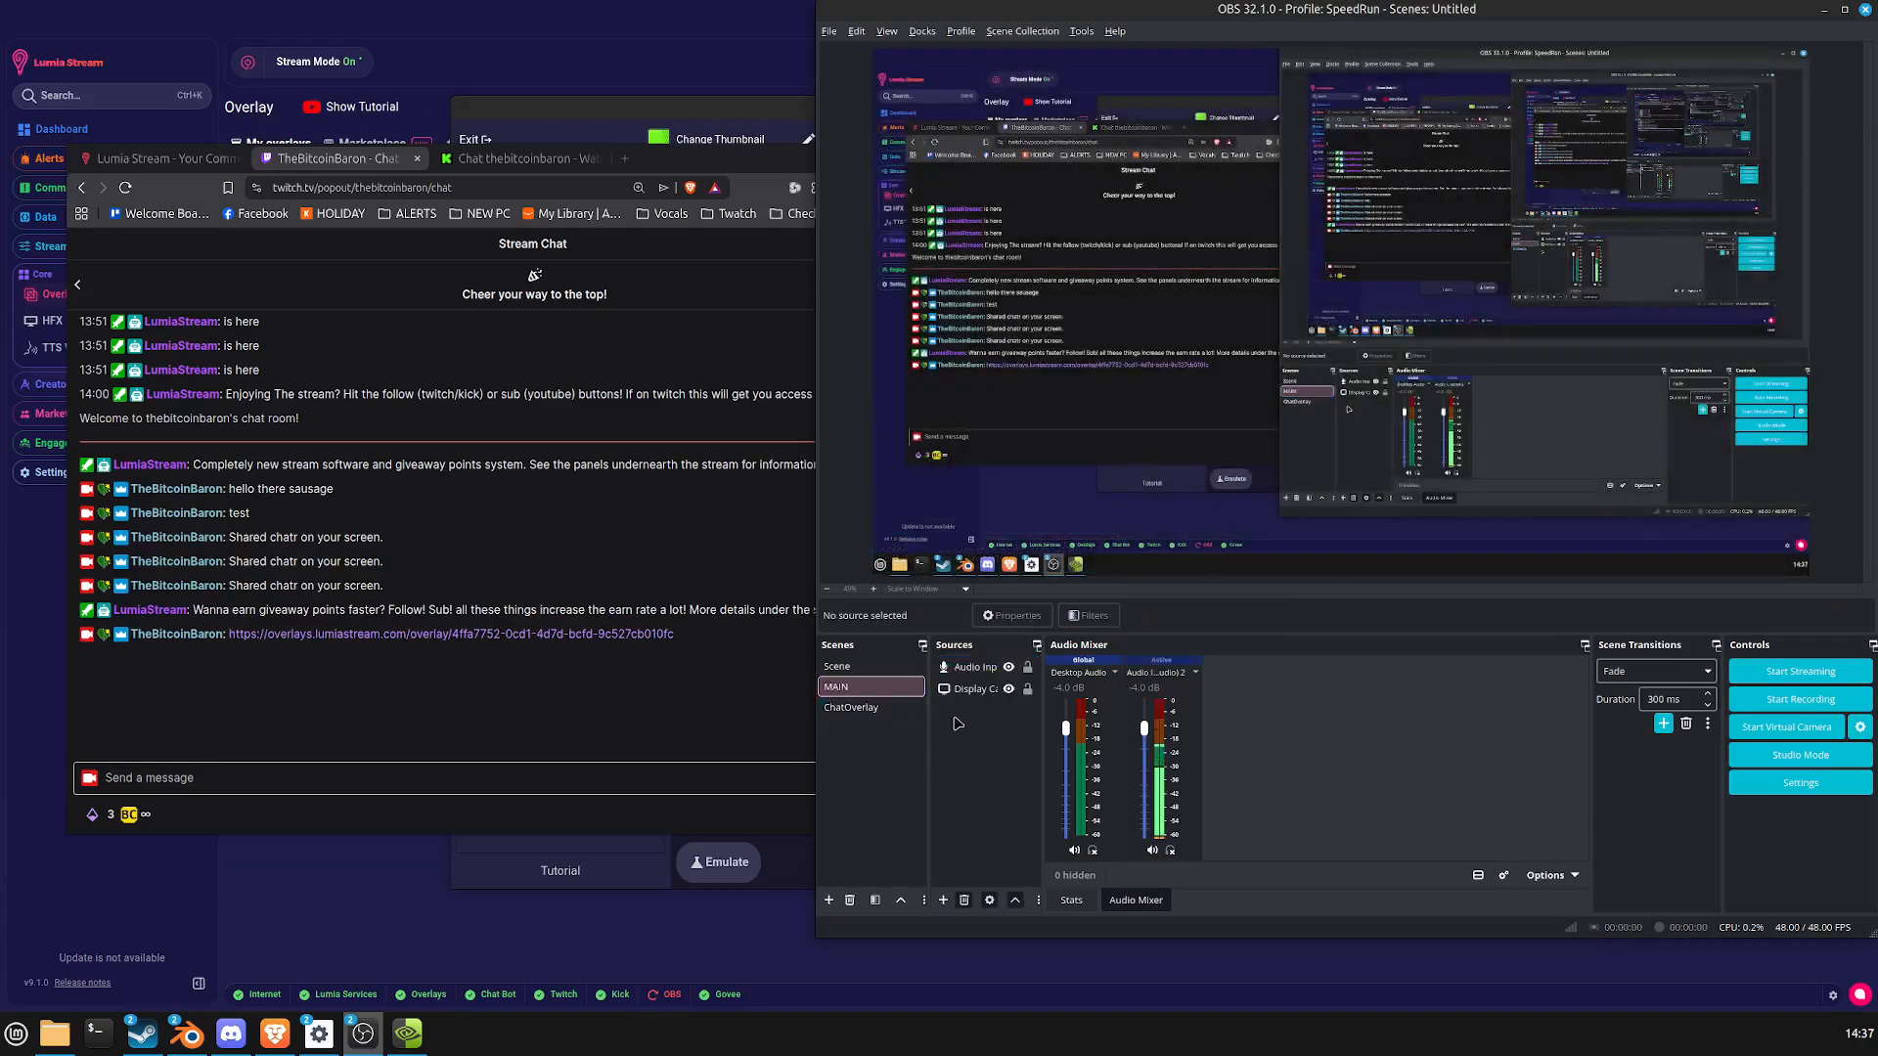
click(942, 899)
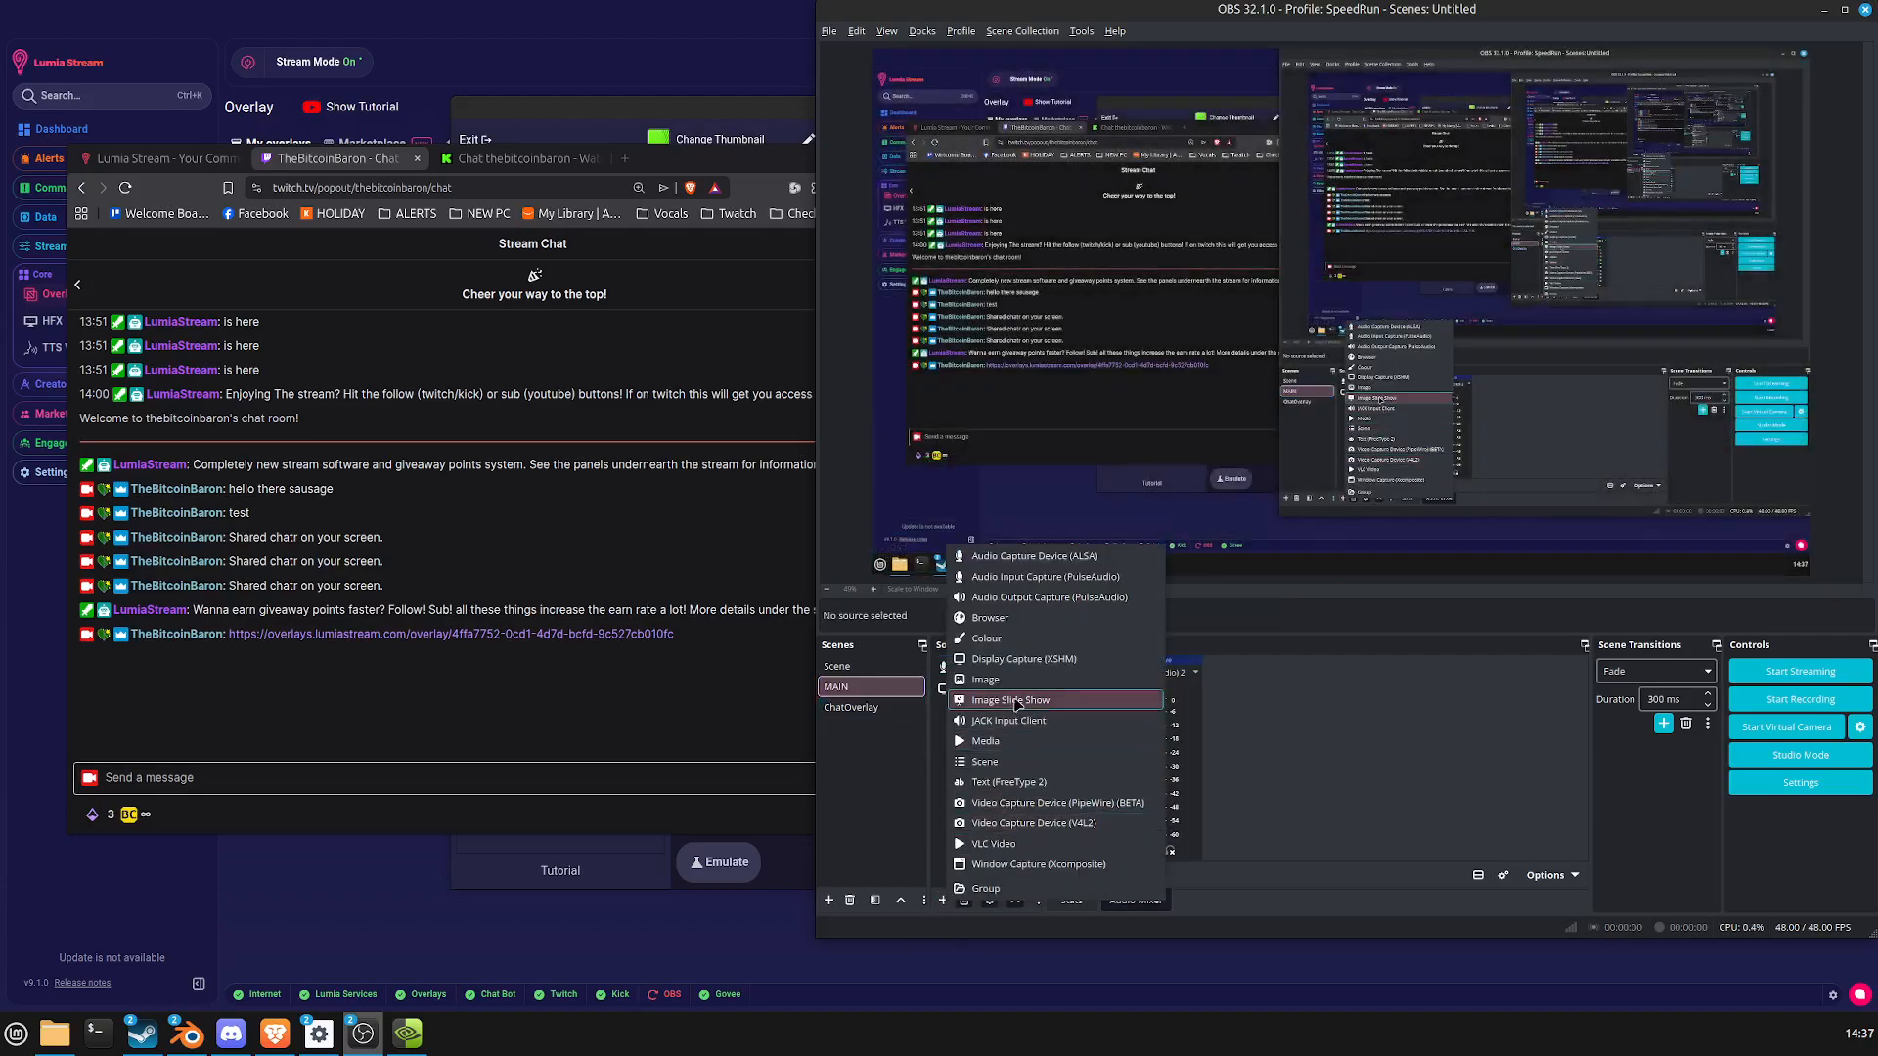
click(978, 749)
click(1253, 421)
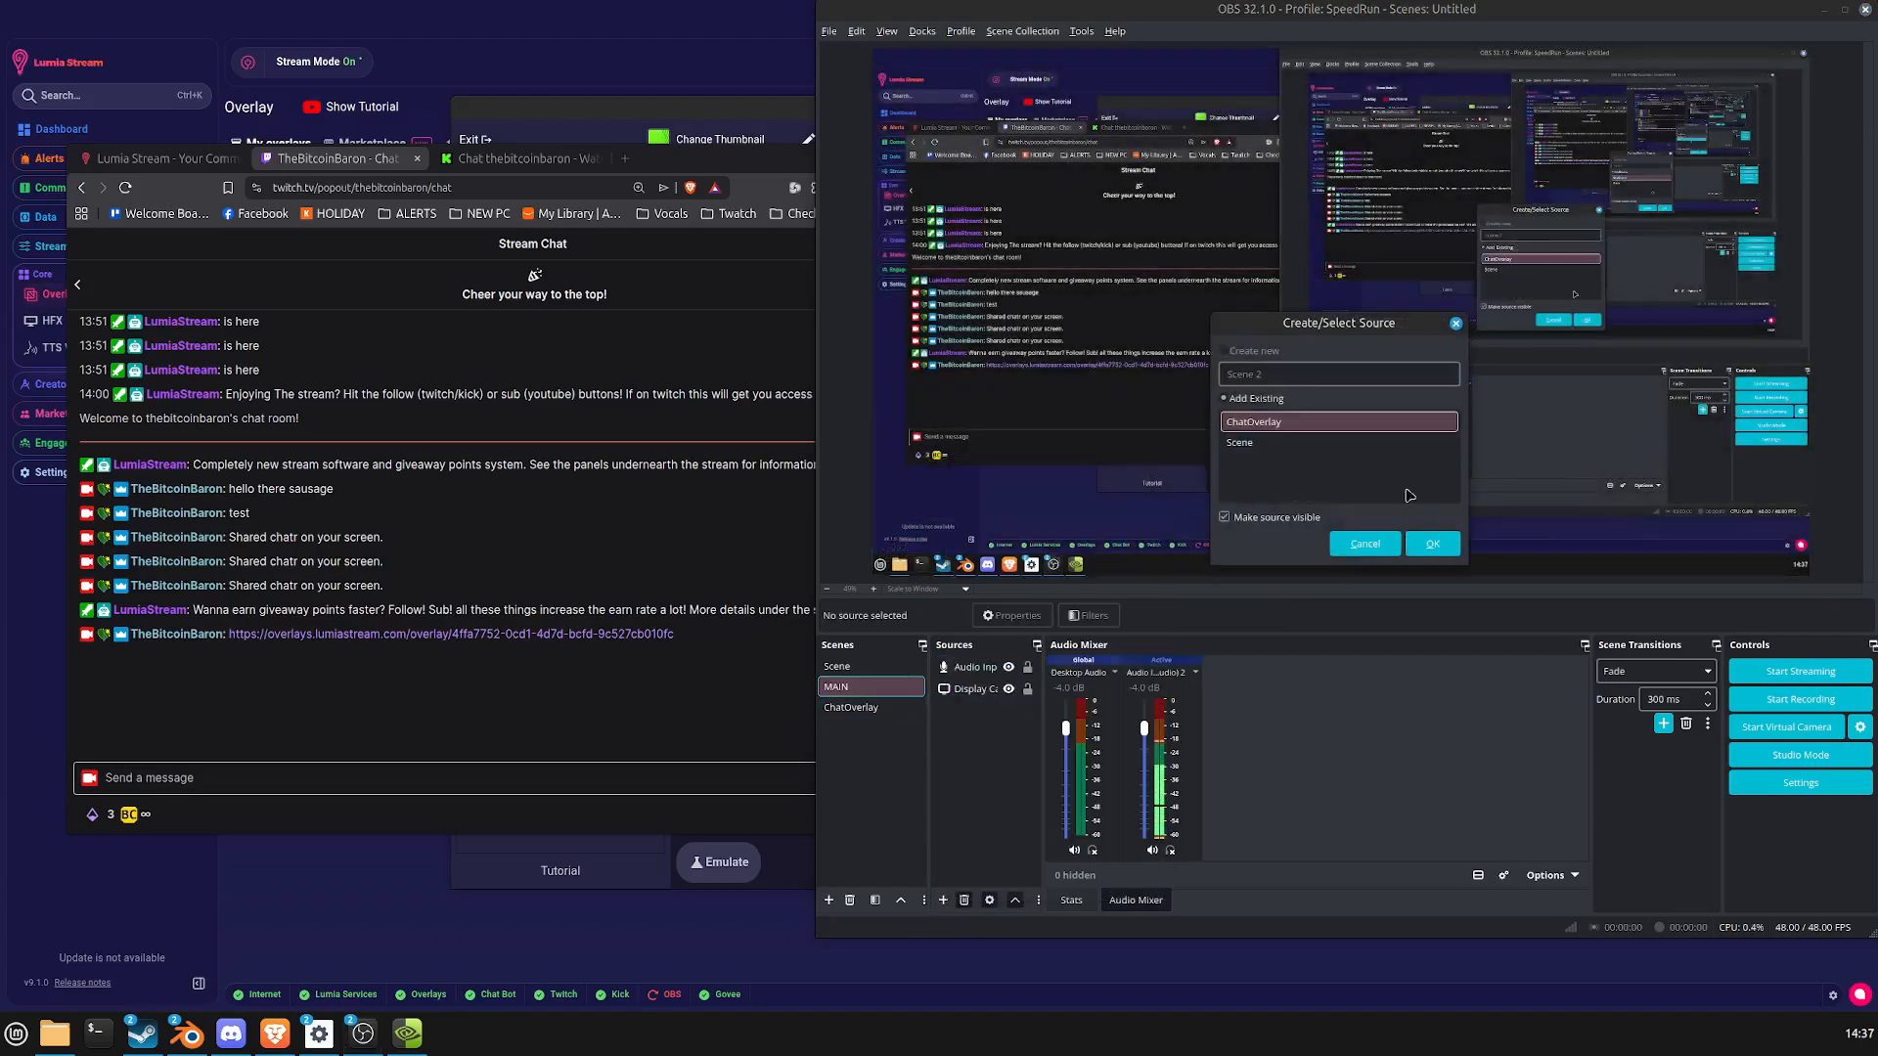
click(1431, 543)
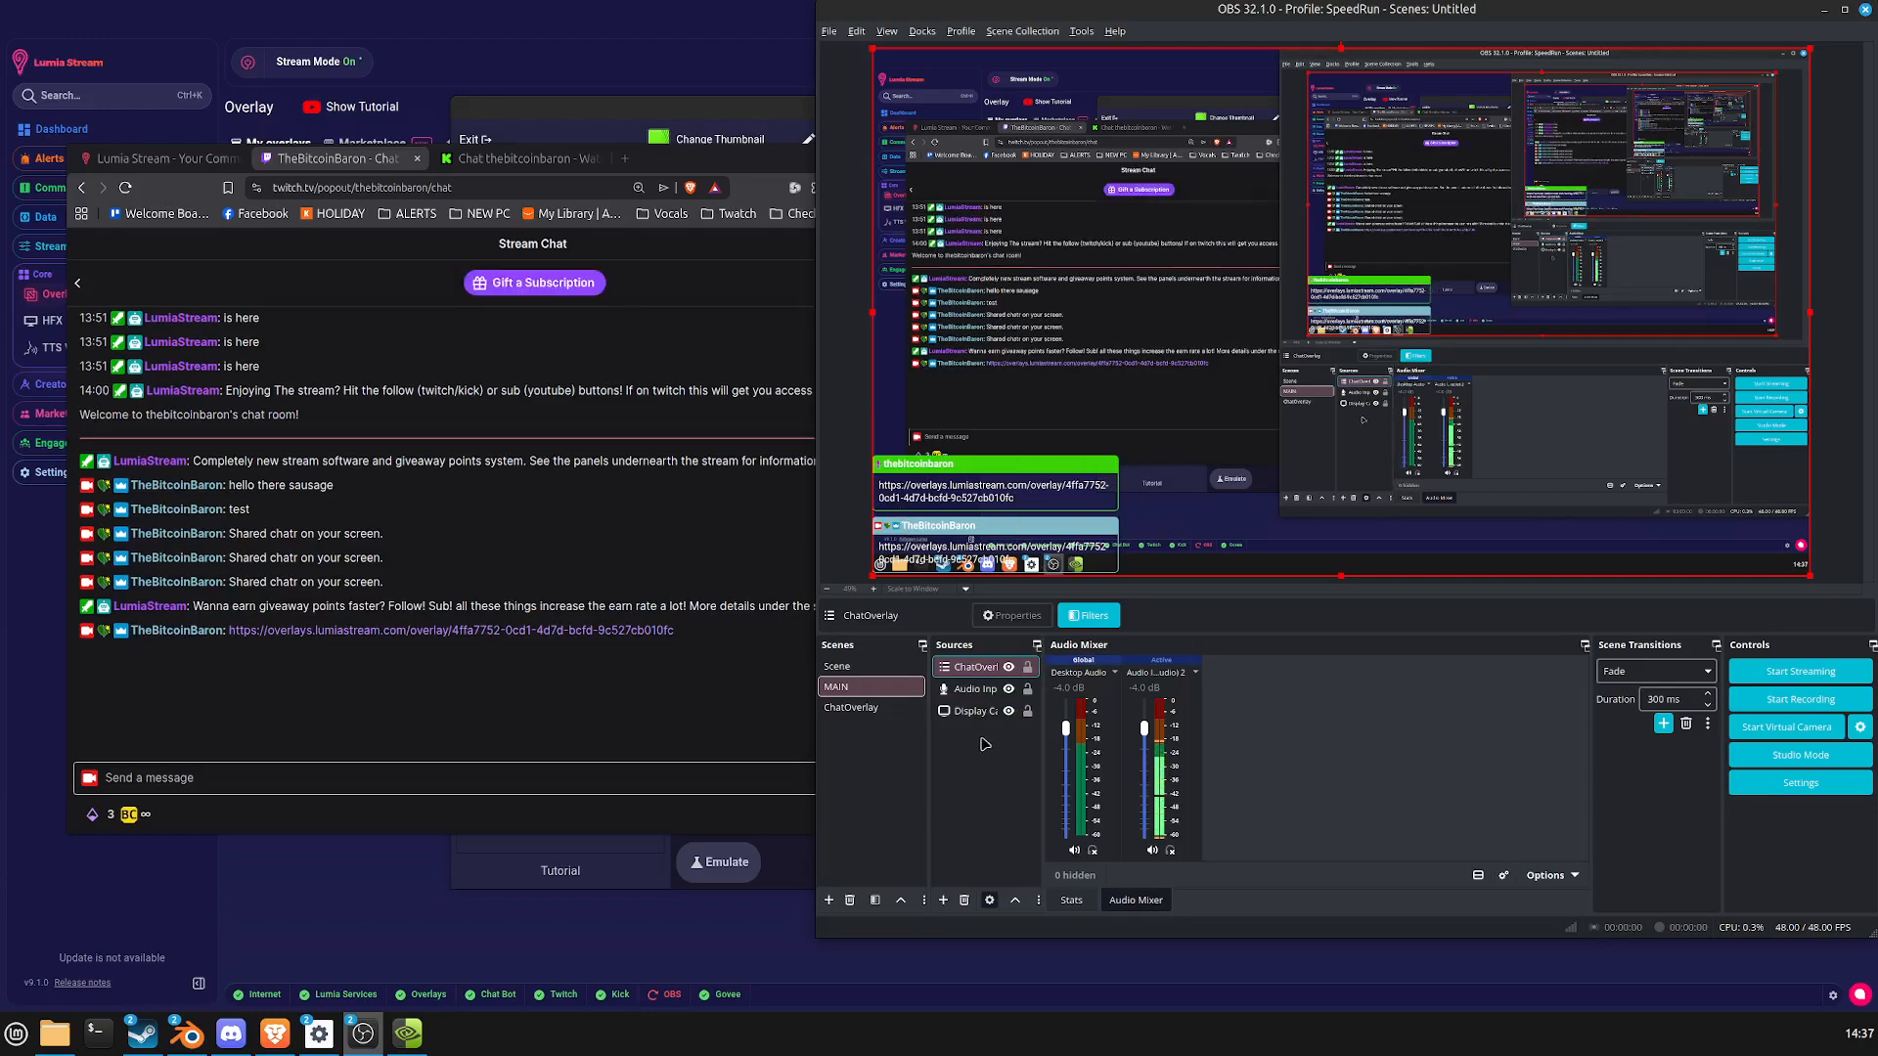
mouse_move(362, 1040)
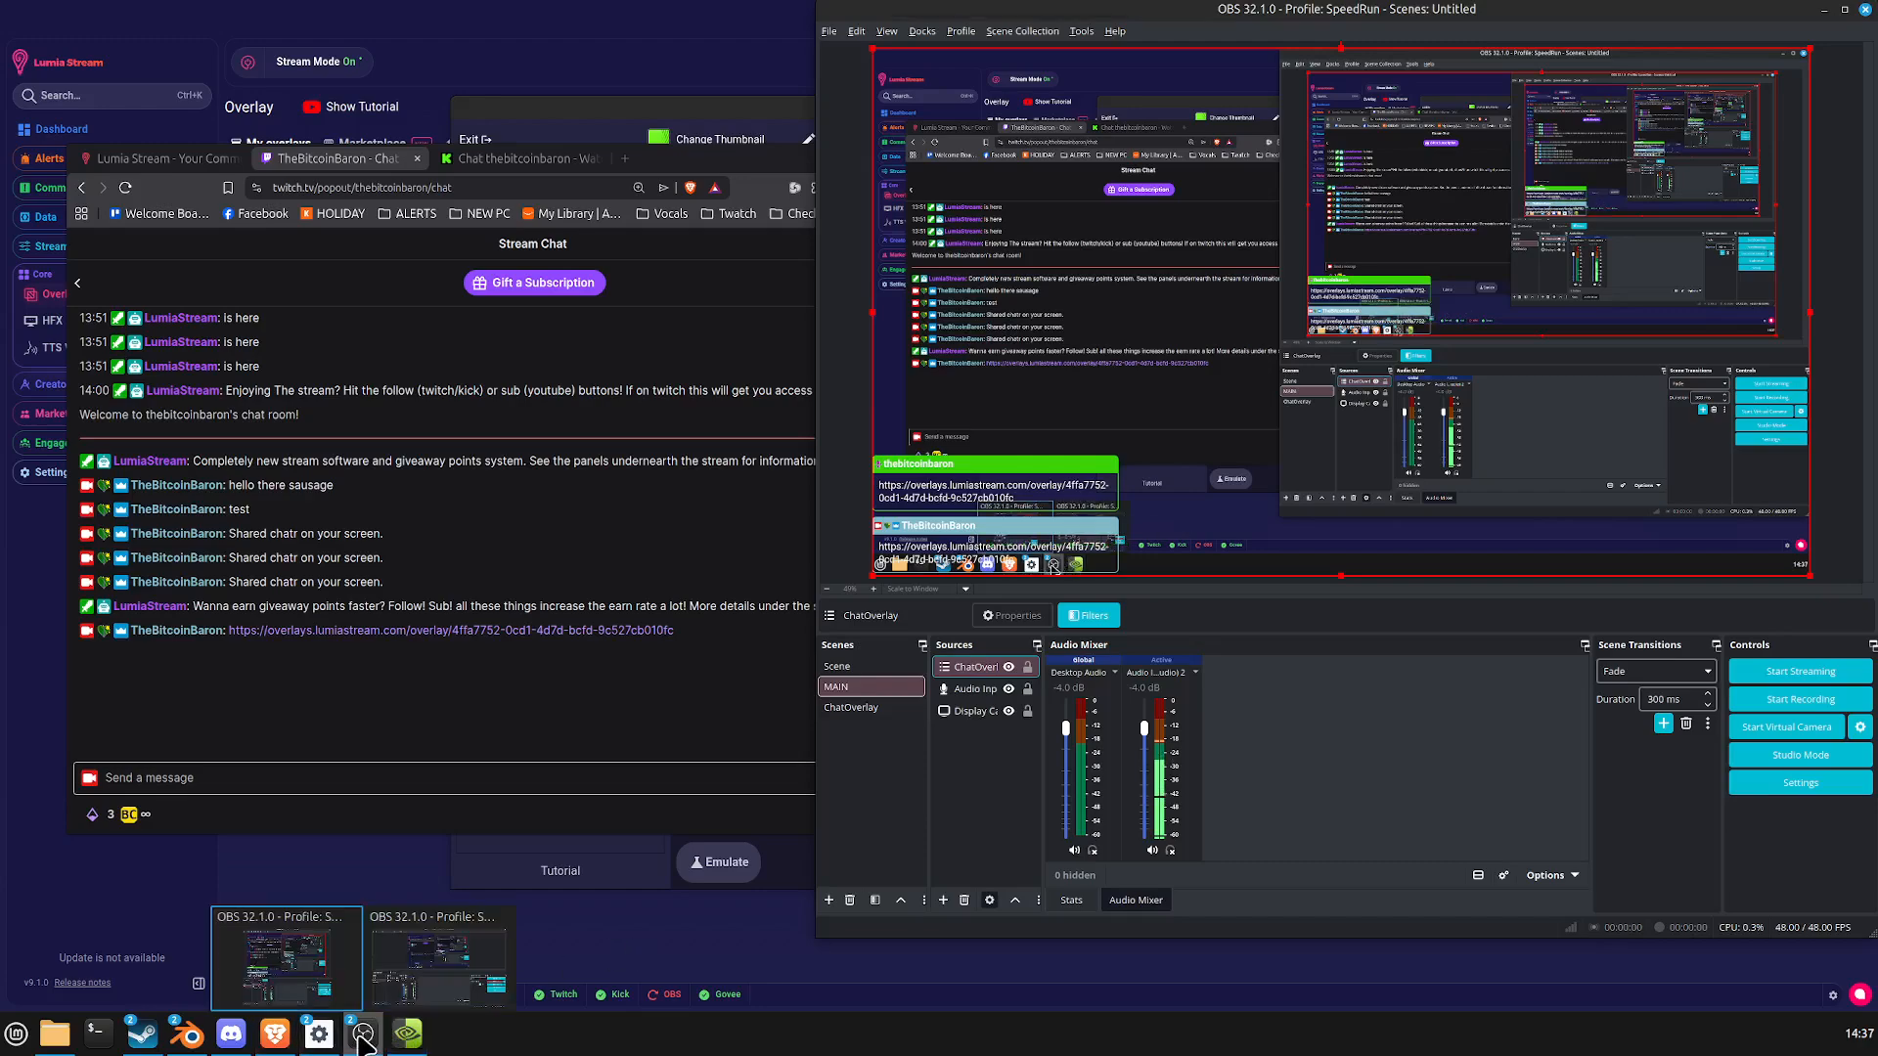
click(322, 1041)
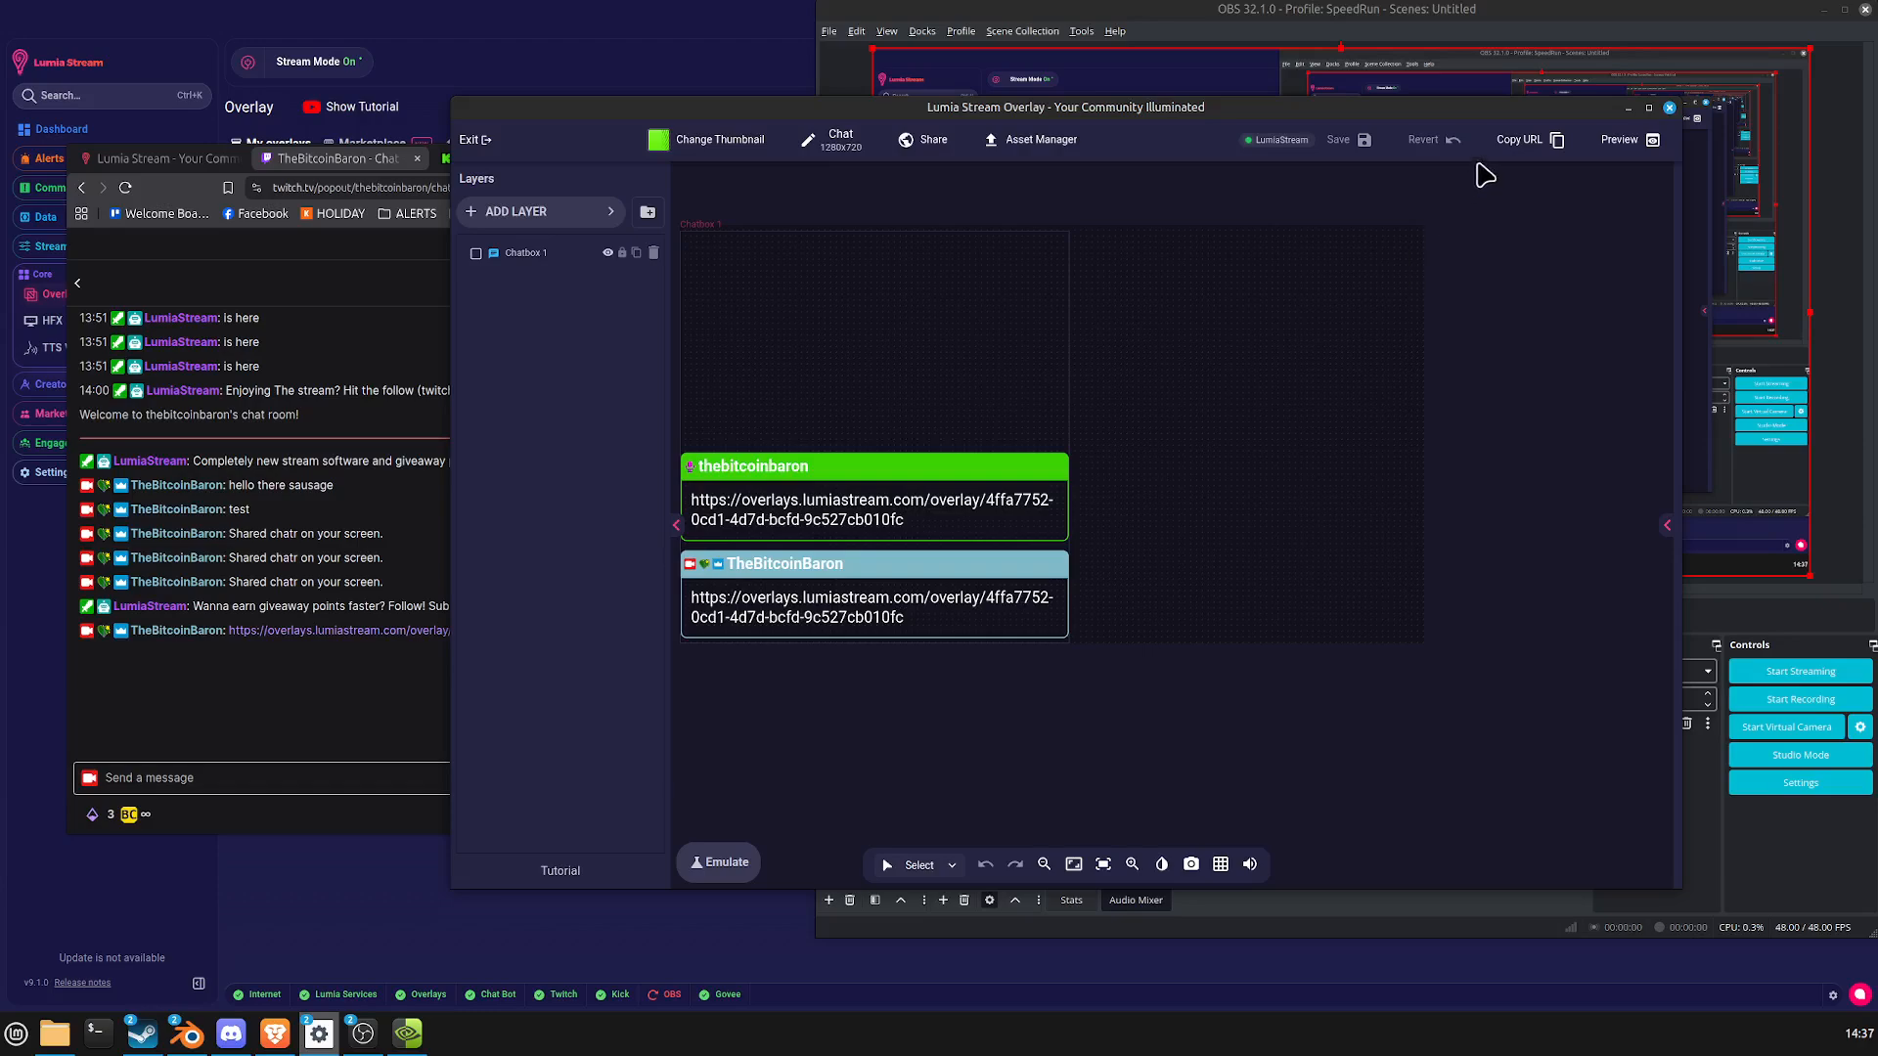
Select the Chatbox 1 layer and review its text styling options.
click(1004, 323)
click(1571, 352)
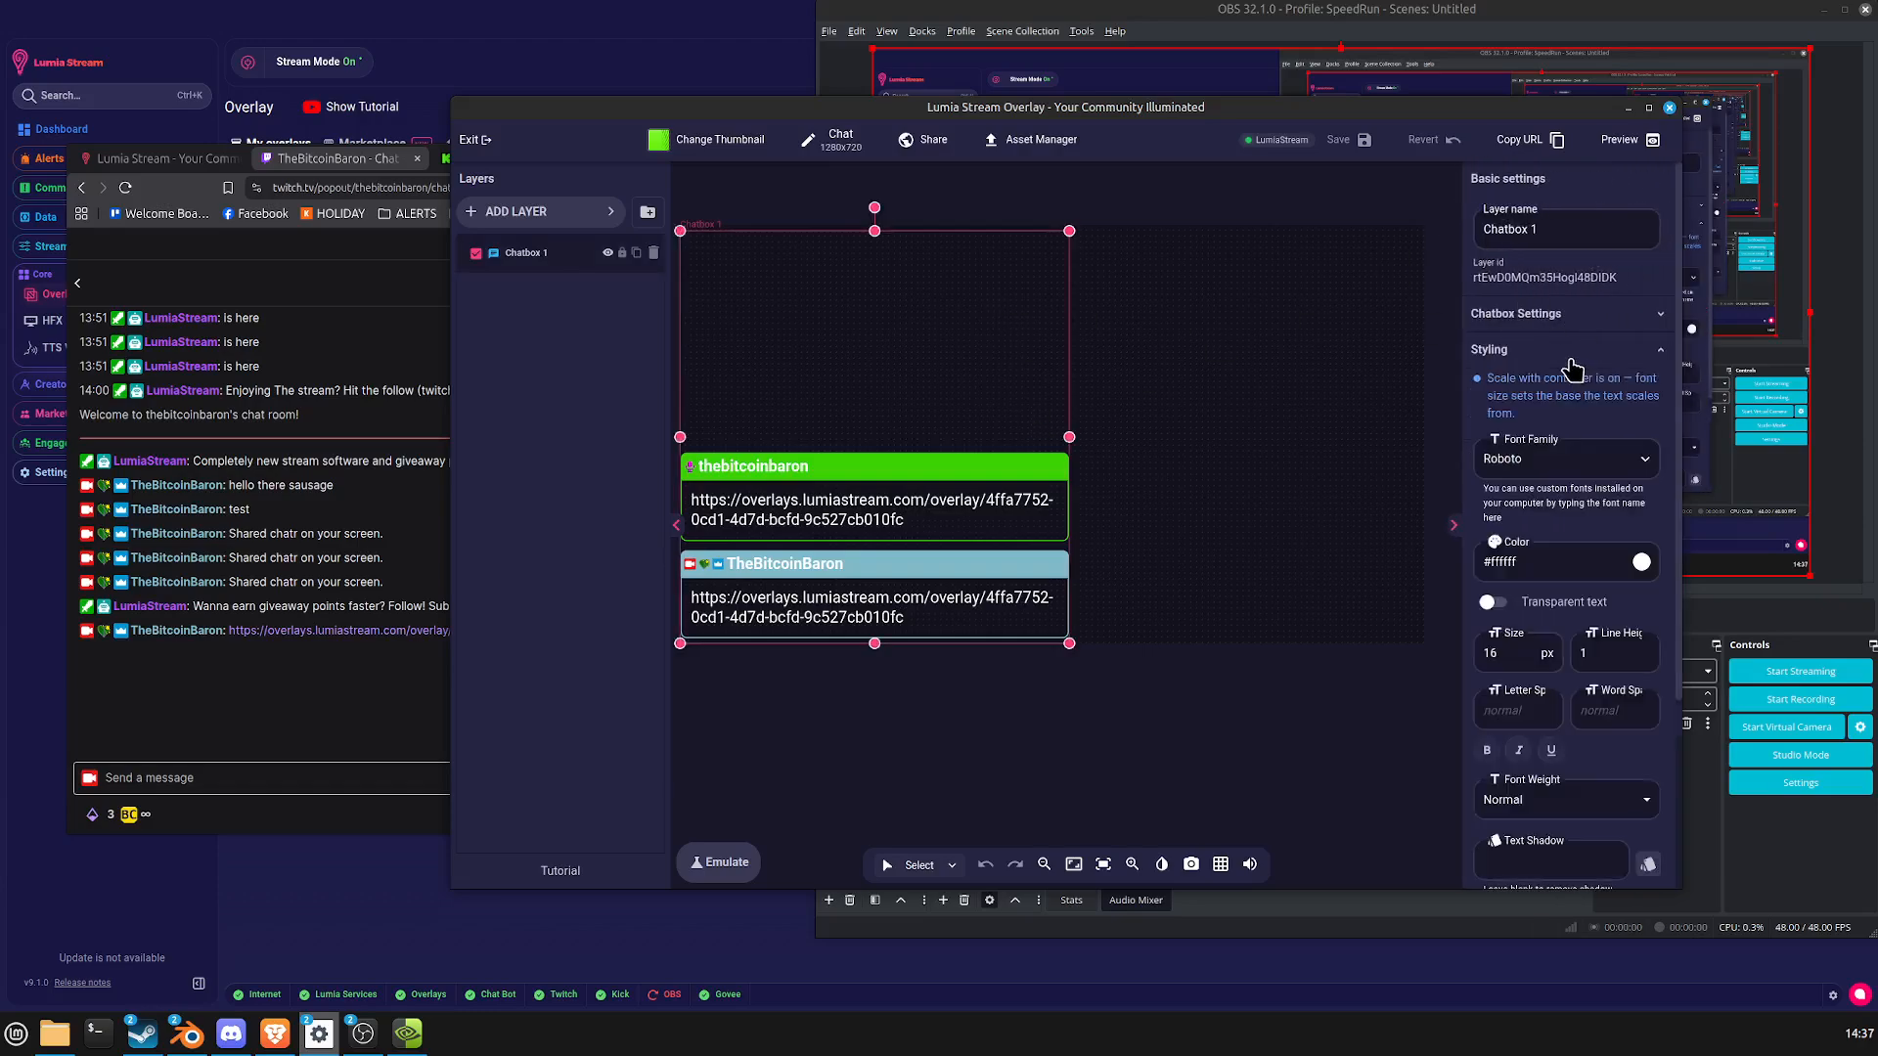
scroll(1576, 368, down, 3)
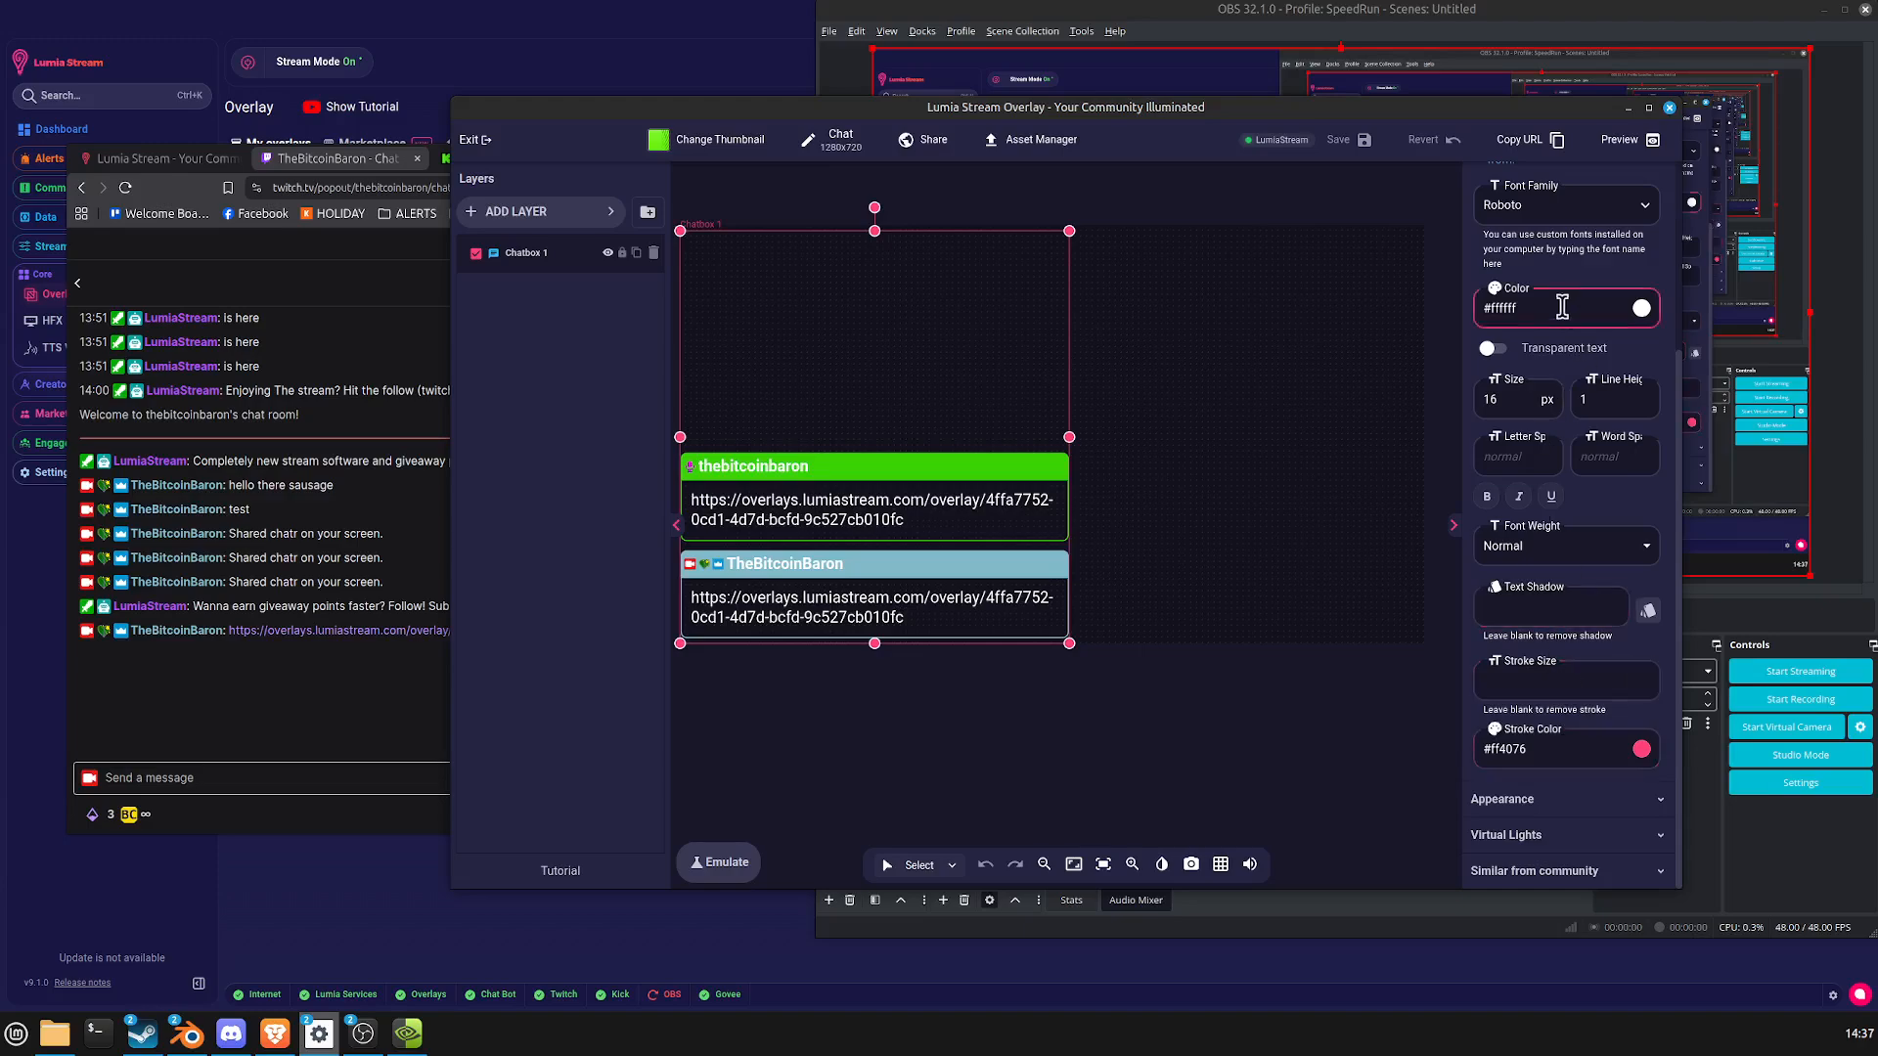
scroll(1530, 294, up, 3)
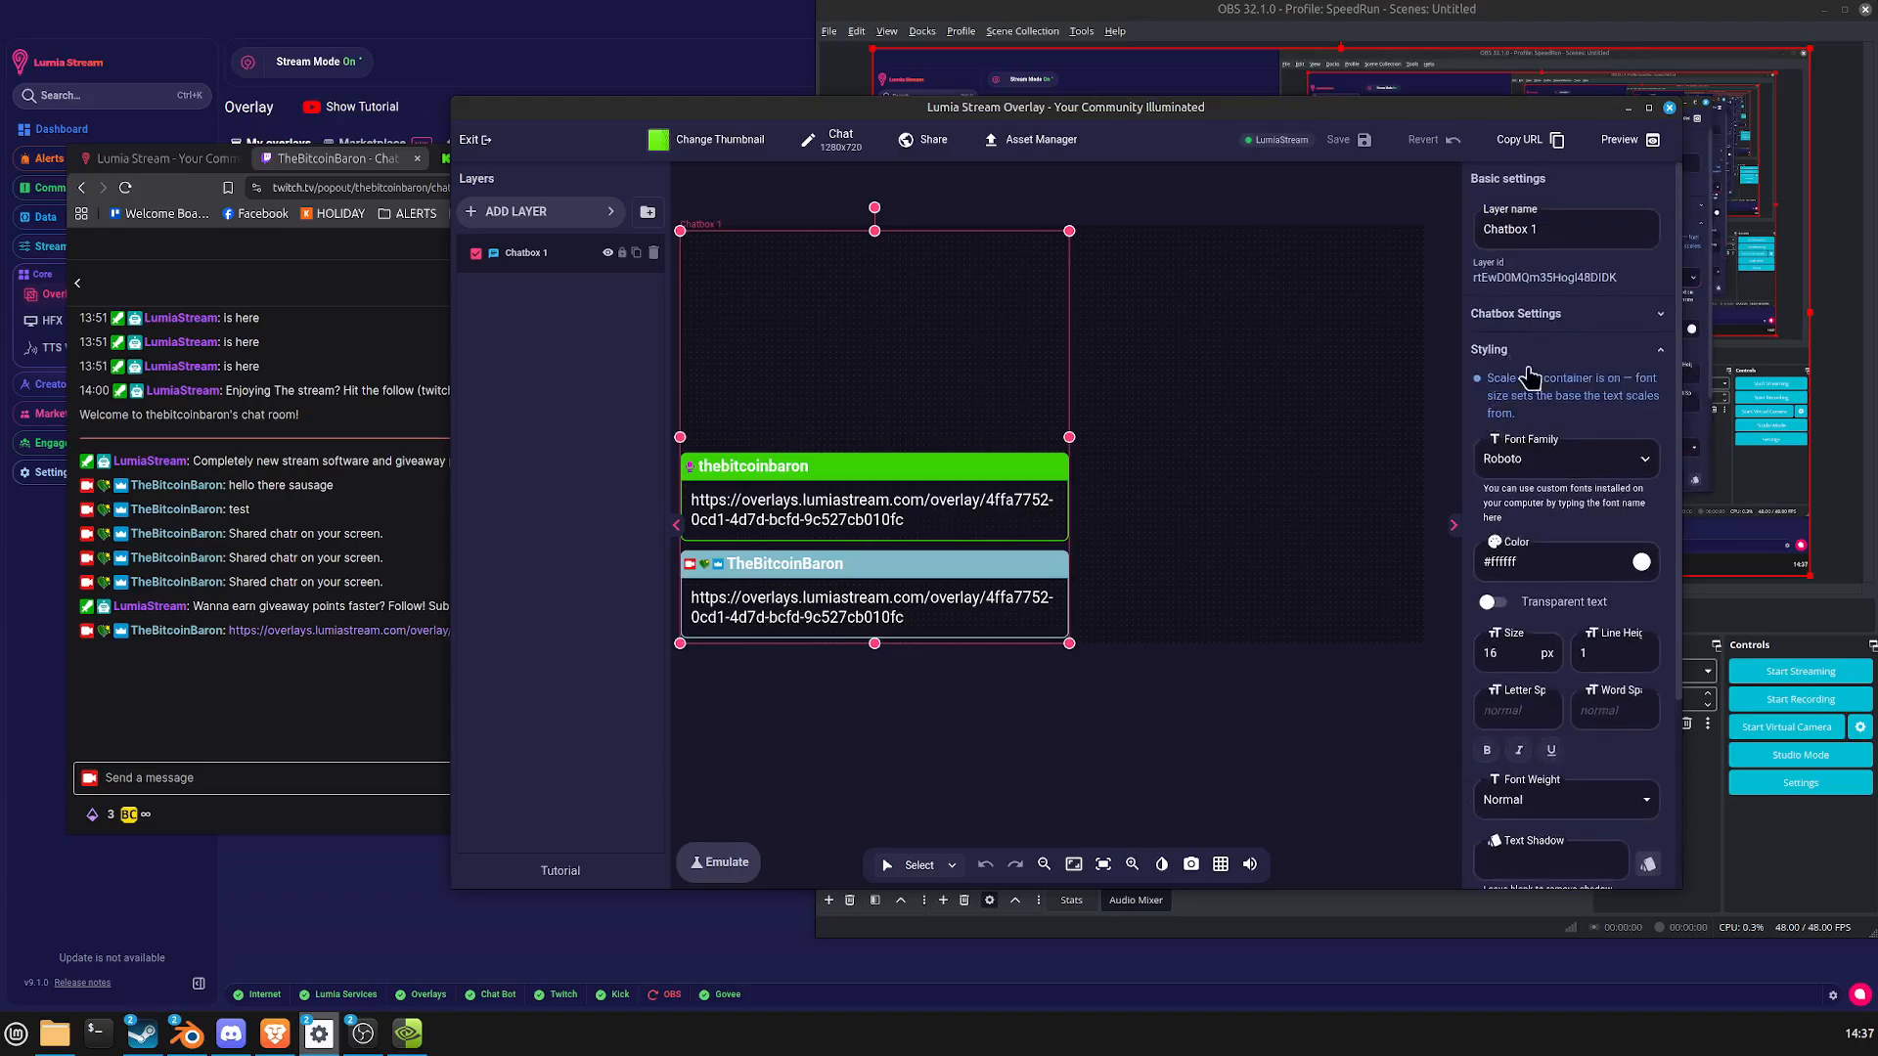
scroll(1662, 410, down, 3)
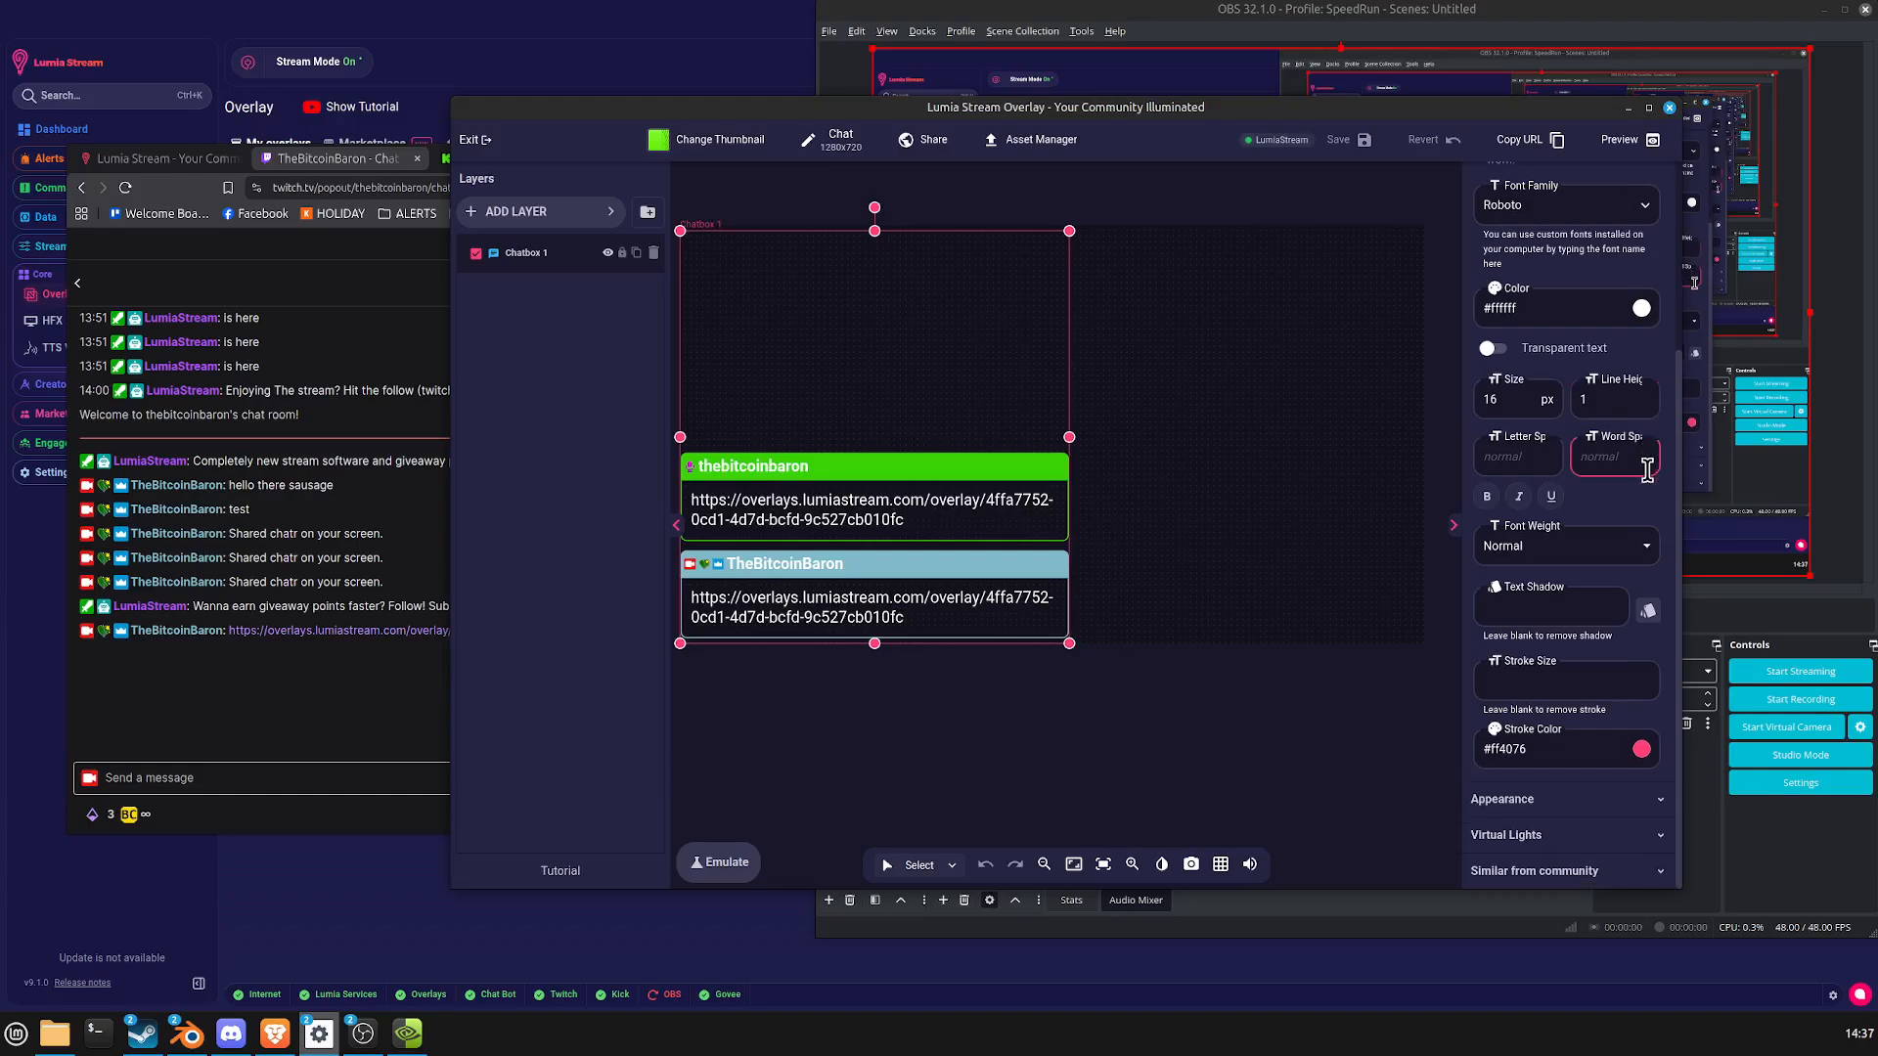
Review Chatbox 1's size and position settings, then open its Manage Chatbox settings.
click(1623, 799)
scroll(1630, 777, down, 6)
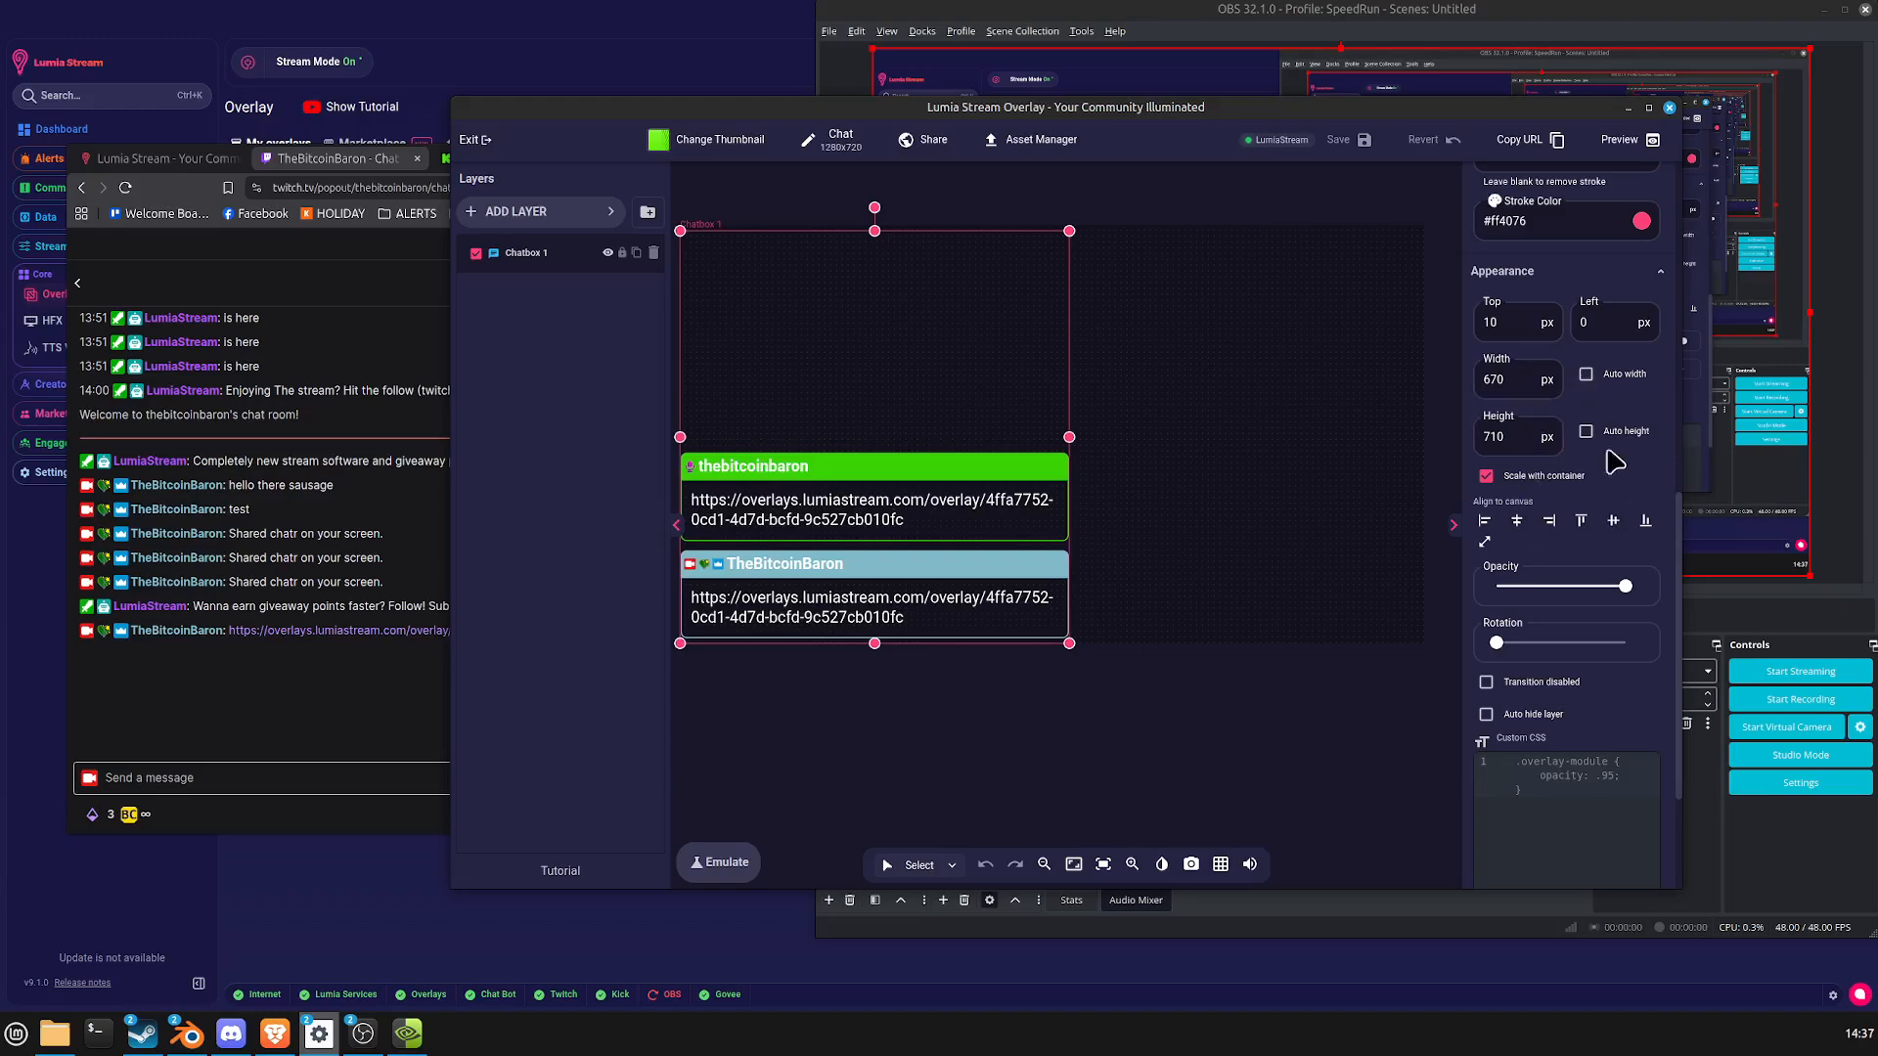
scroll(1584, 586, down, 3)
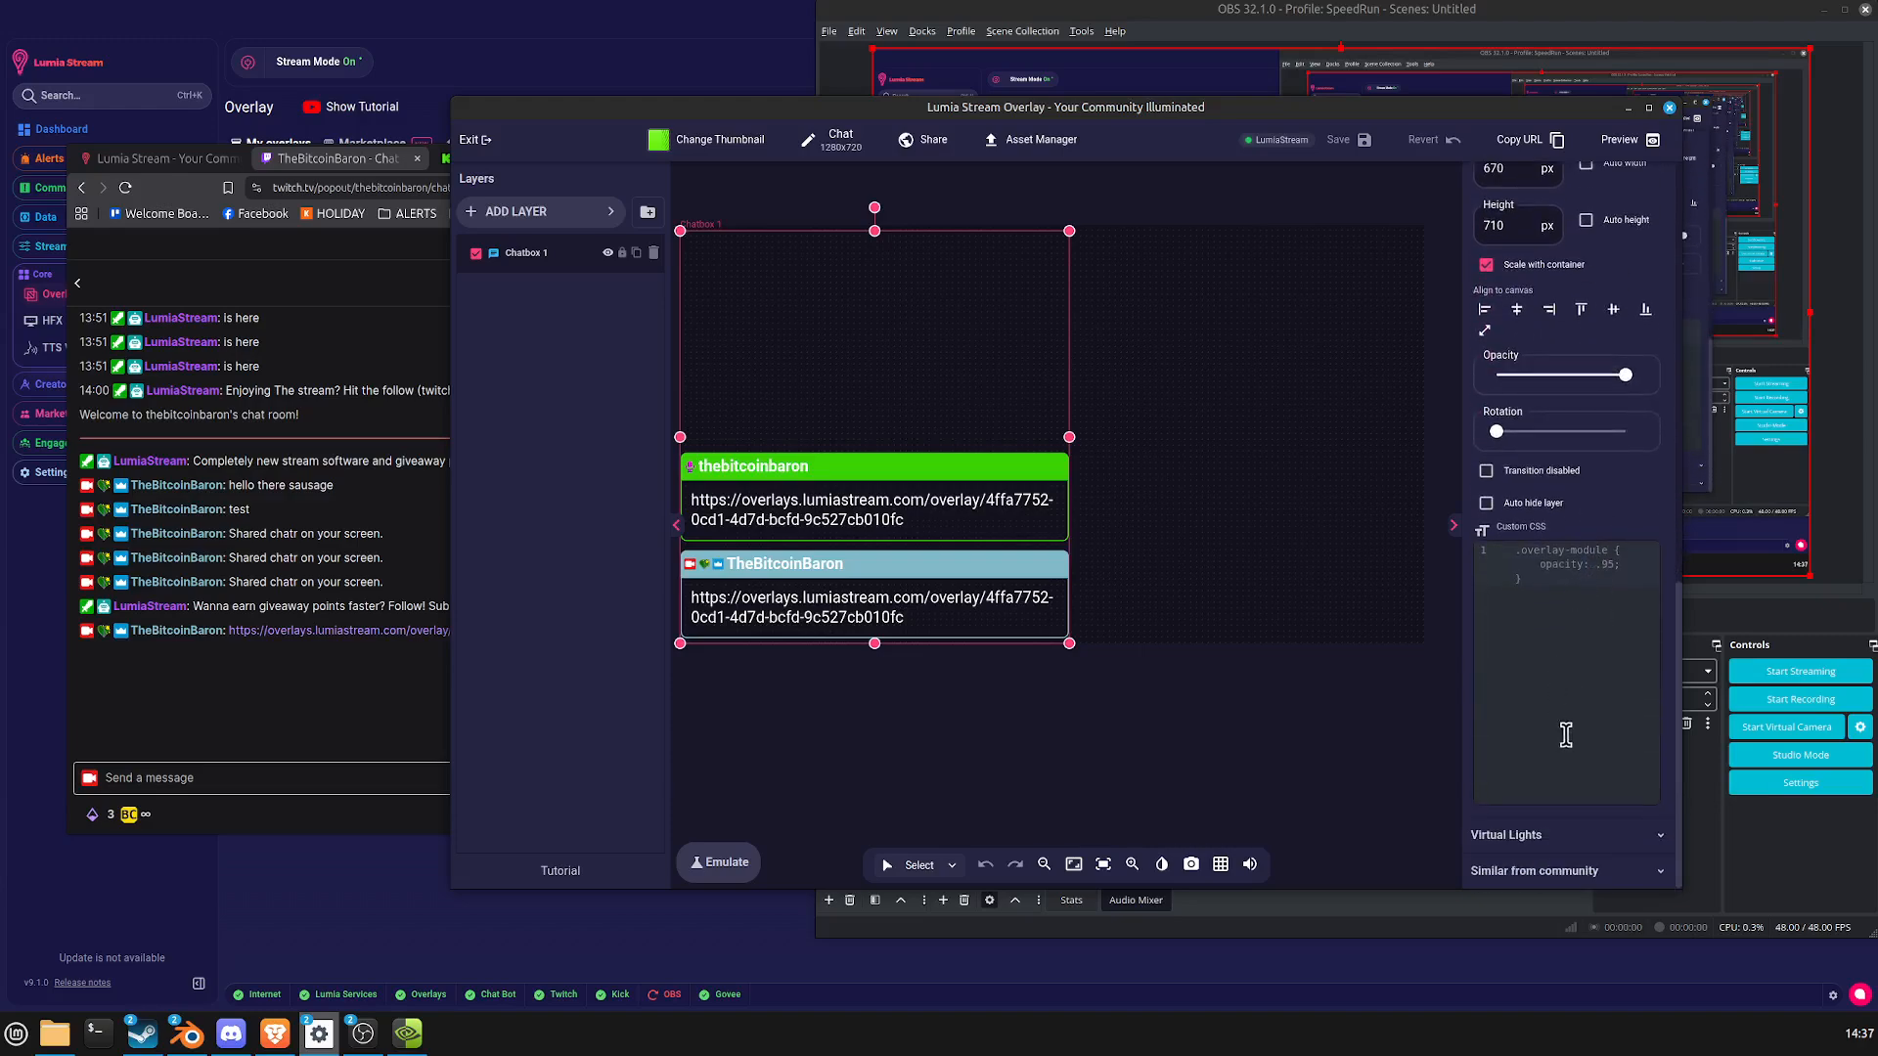
scroll(1631, 675, up, 10)
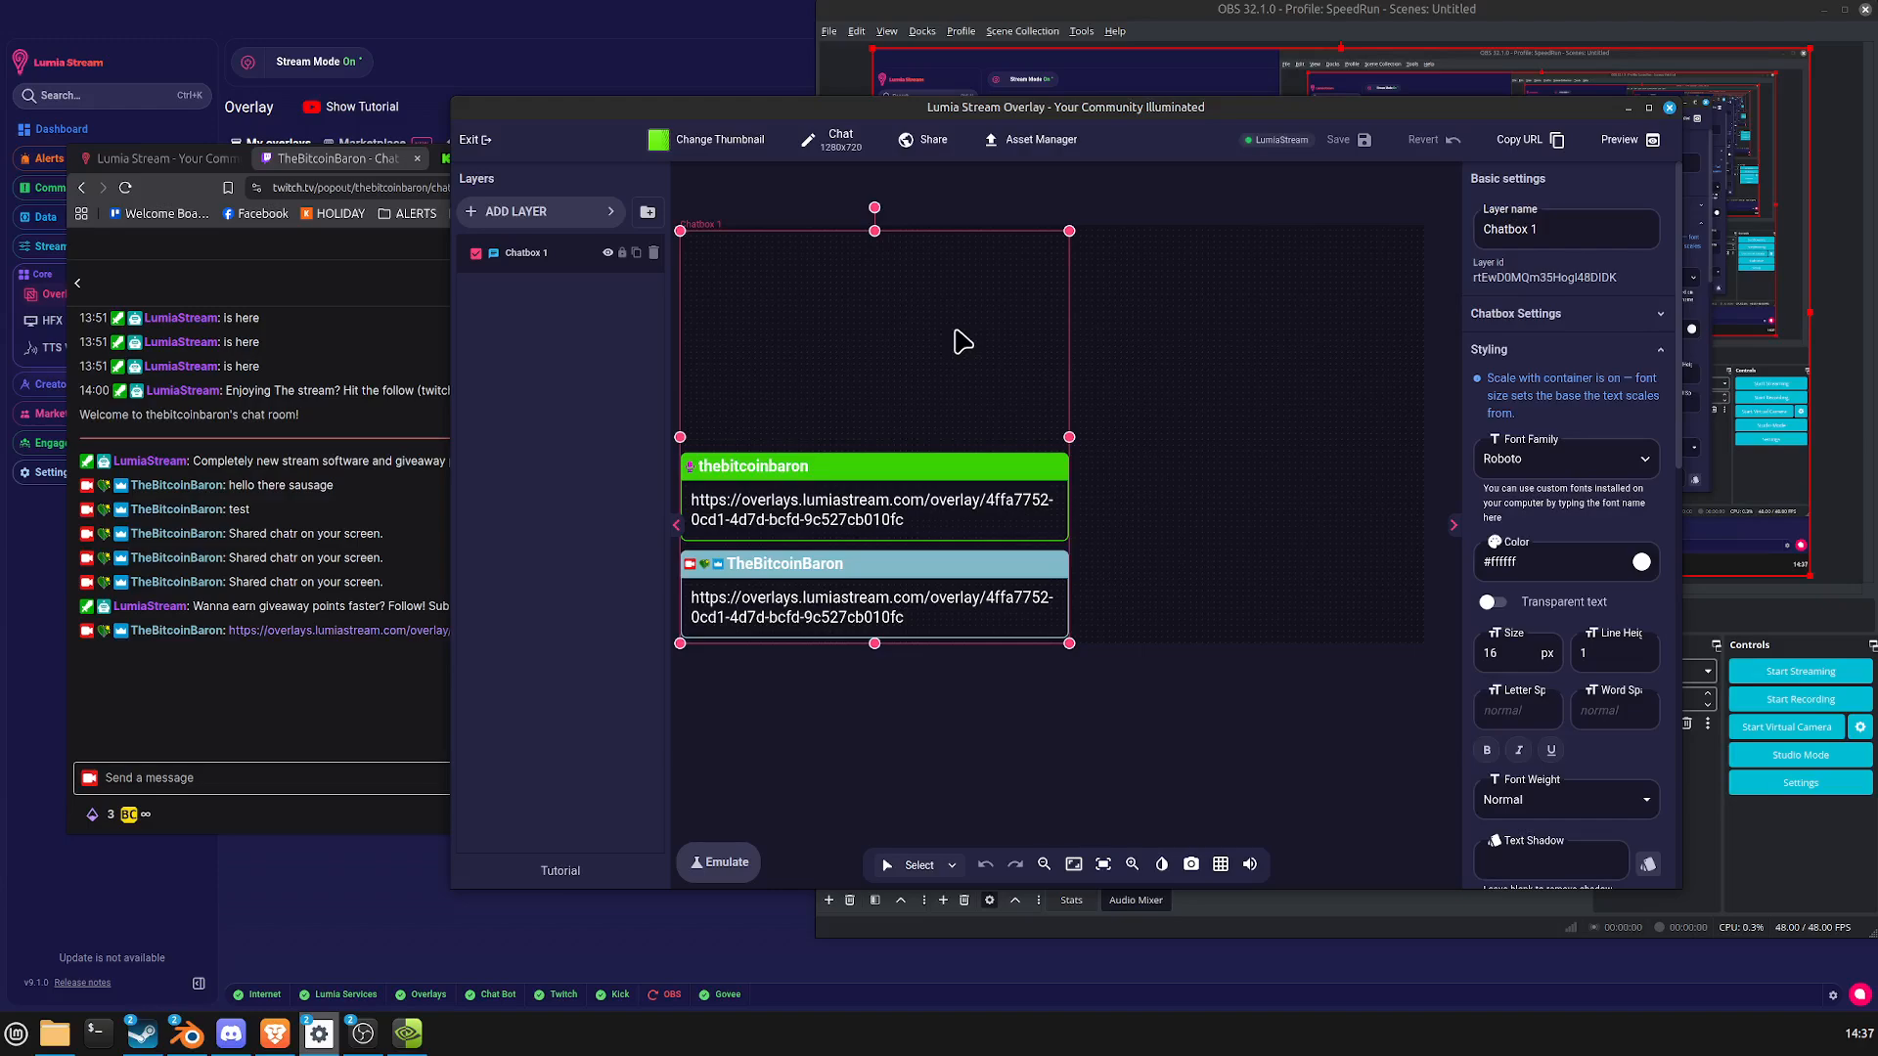
click(1608, 323)
click(1653, 433)
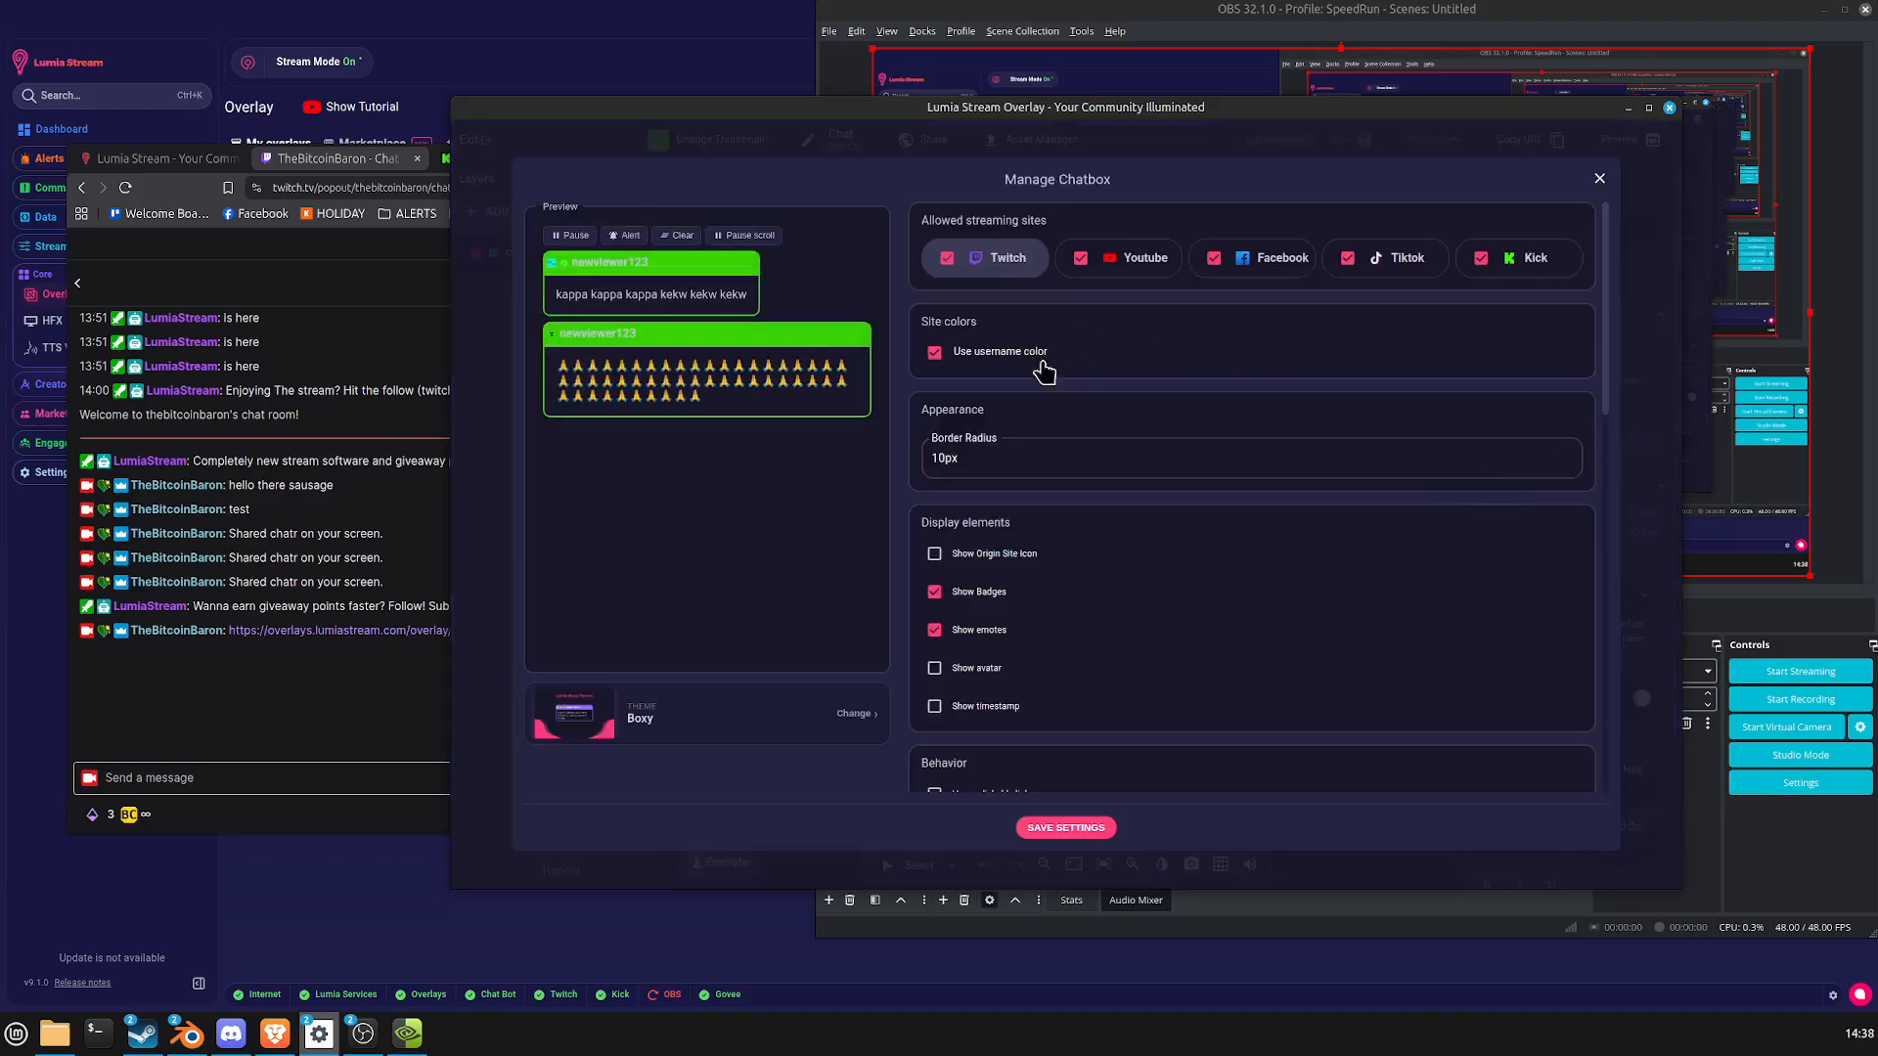
Try the Animal Crossing theme, settle on Subnautica PDA, save the settings and copy the overlay URL.
click(731, 729)
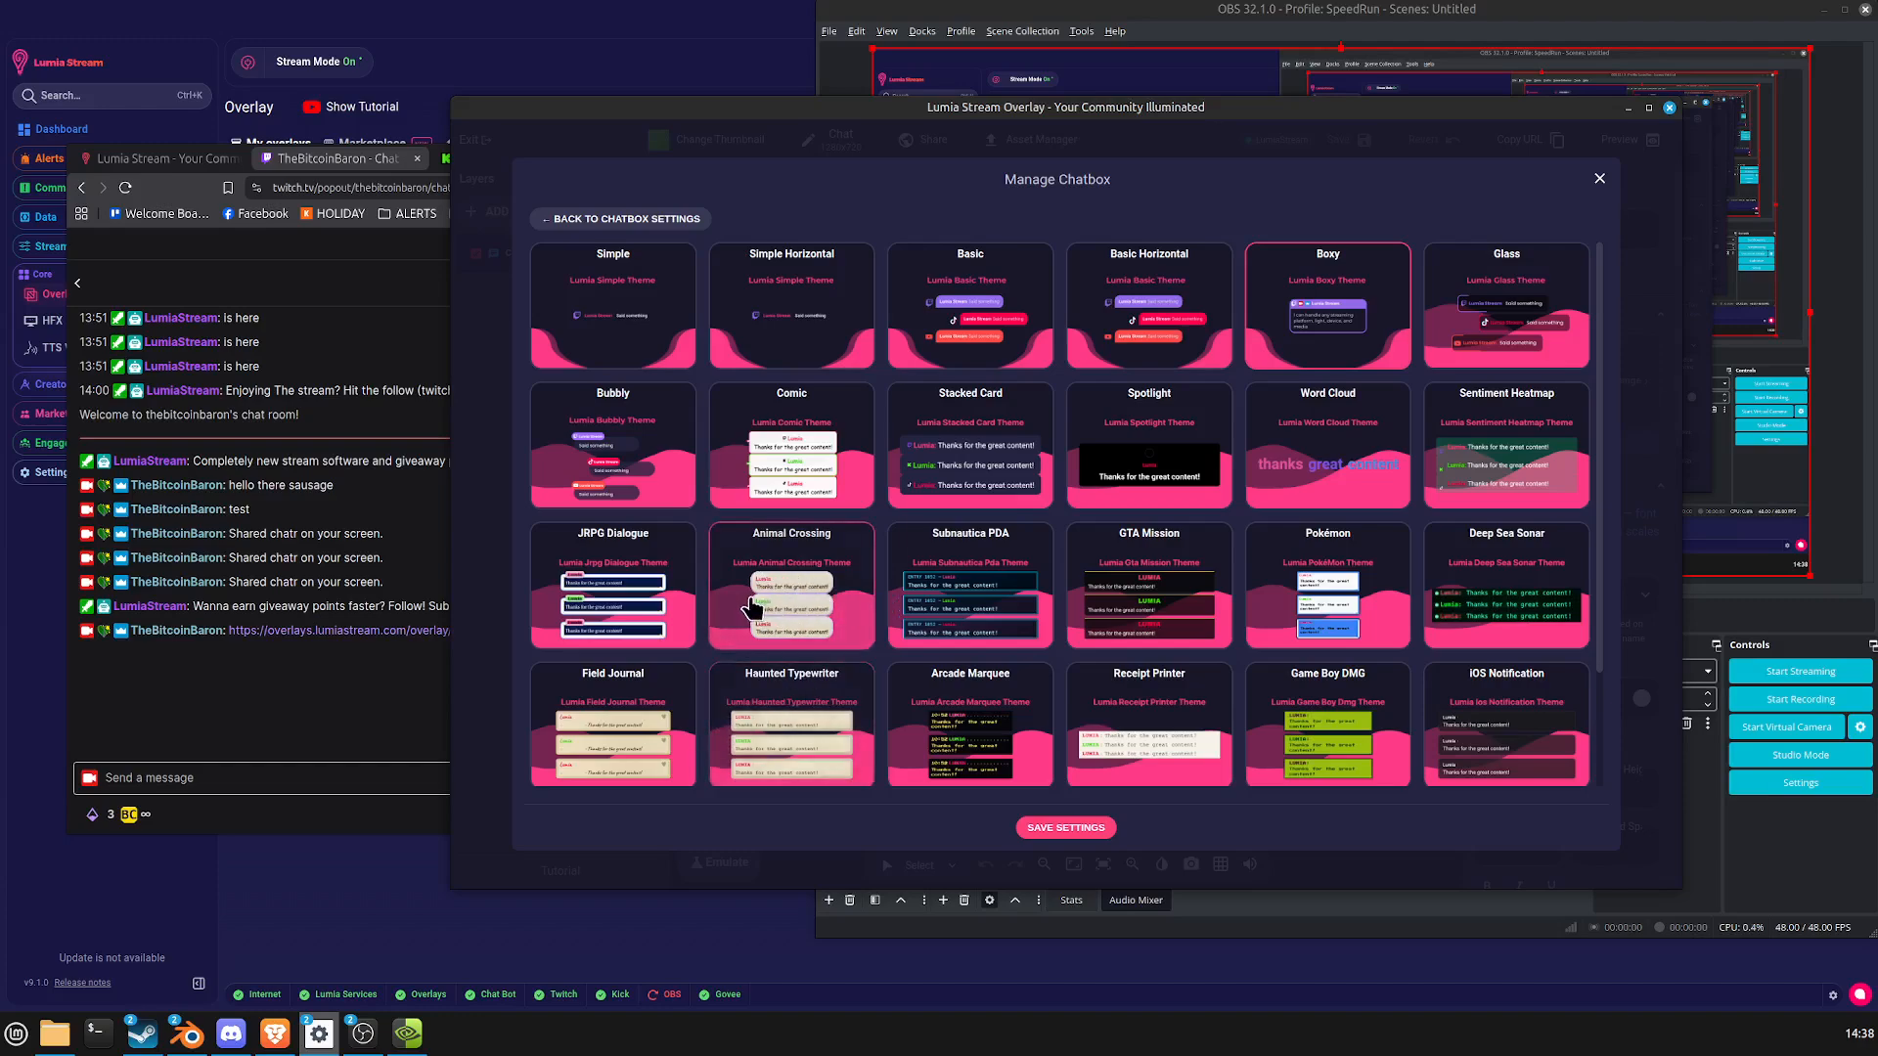
click(811, 611)
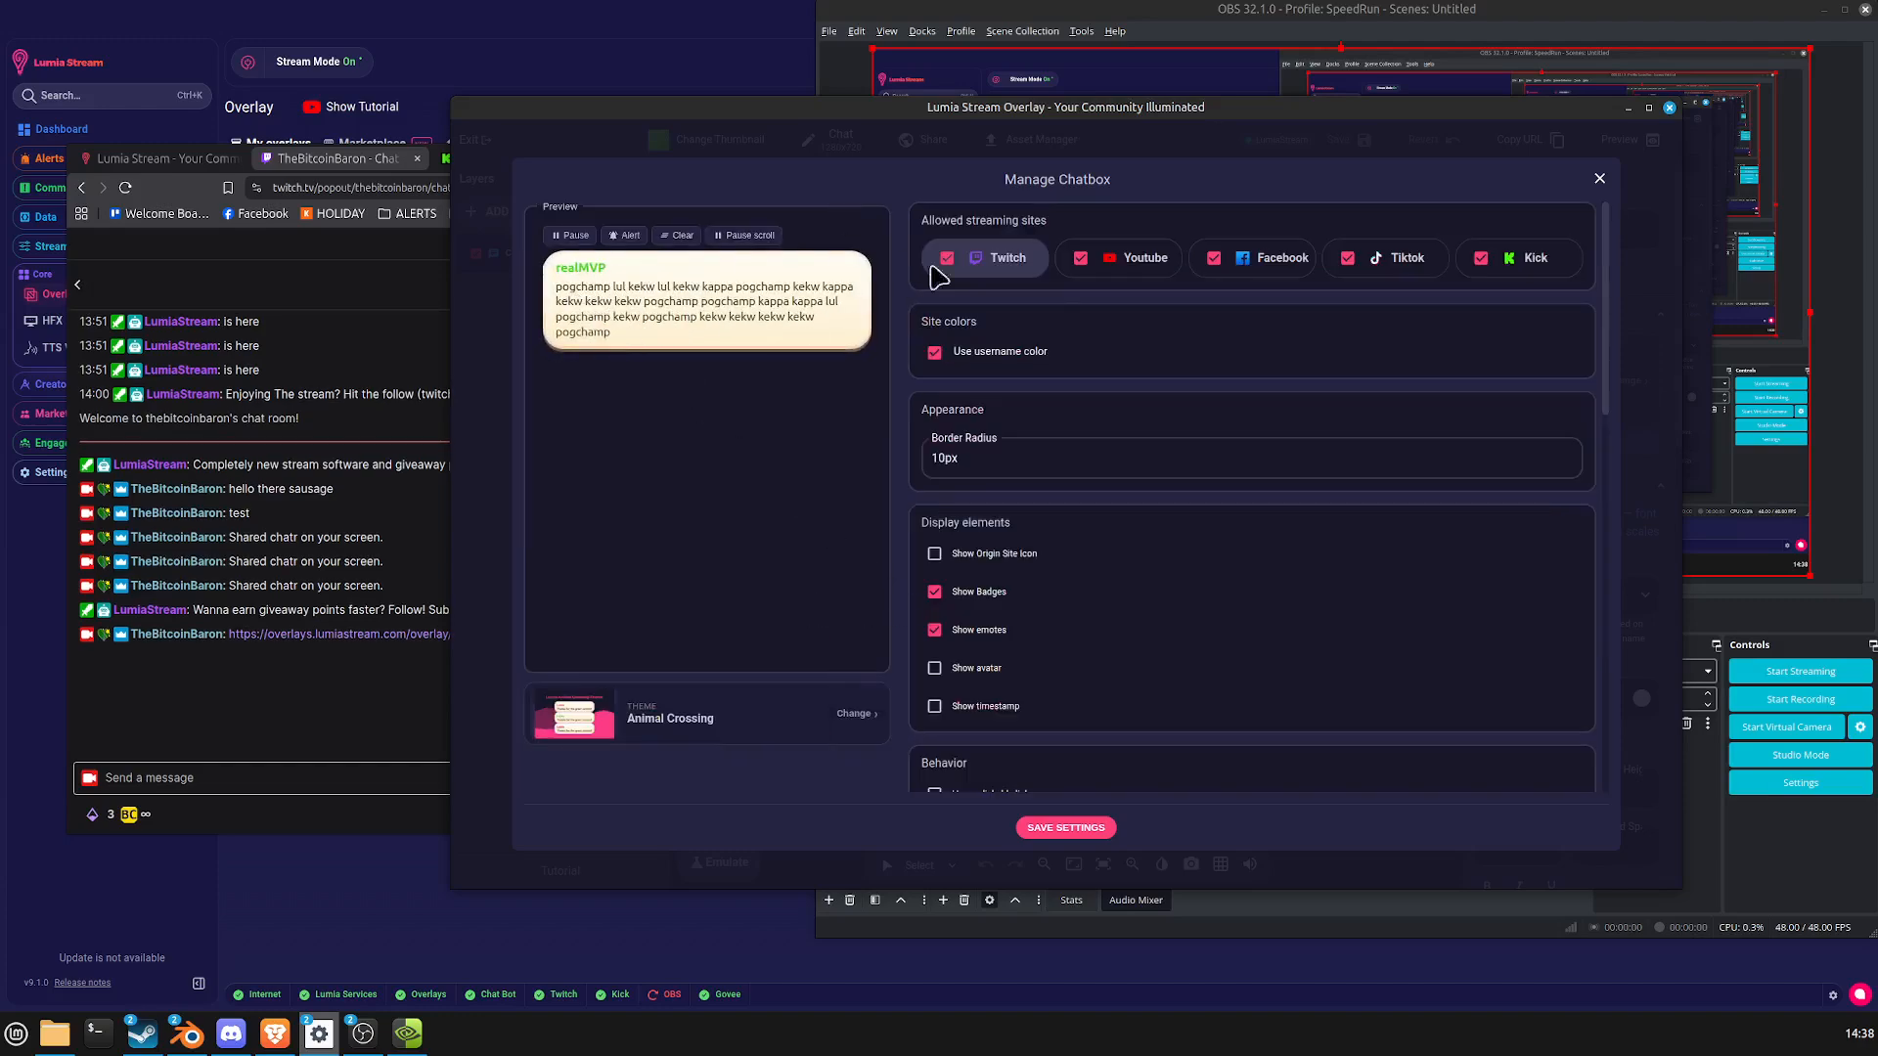
click(729, 729)
click(1005, 611)
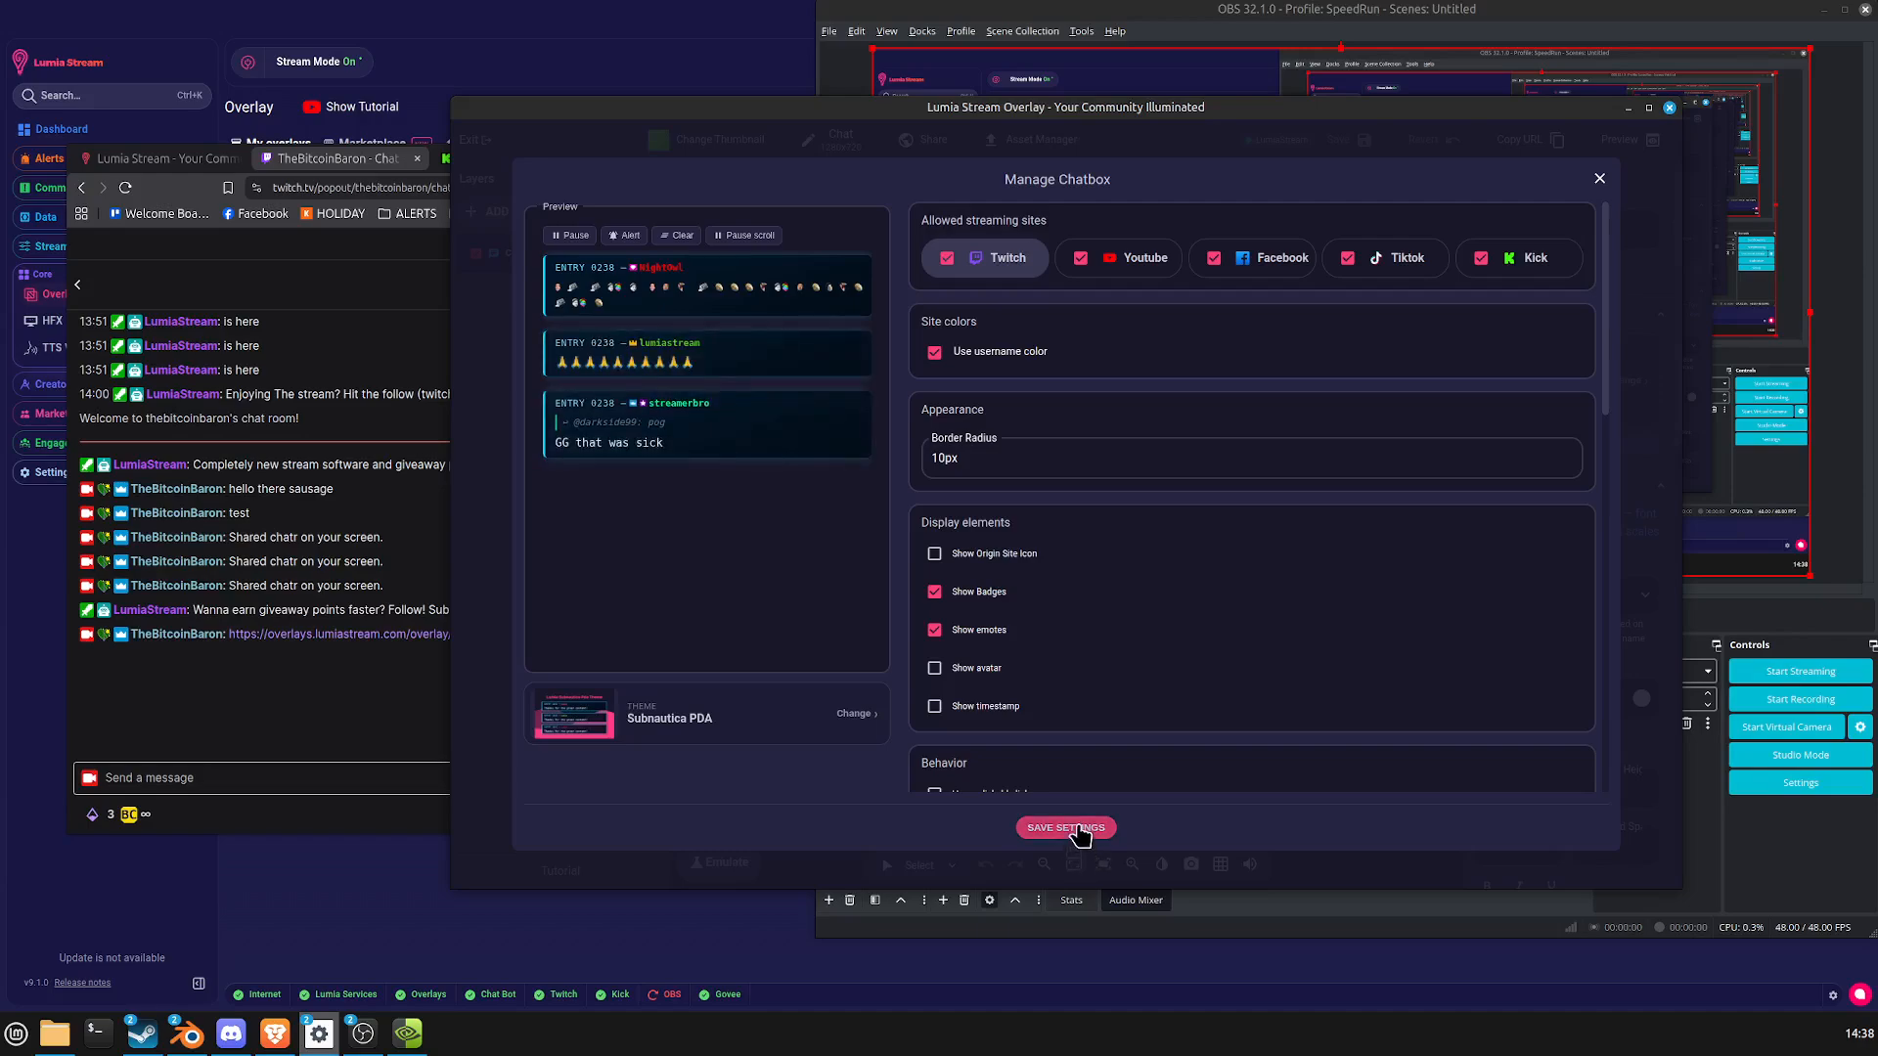
click(1078, 834)
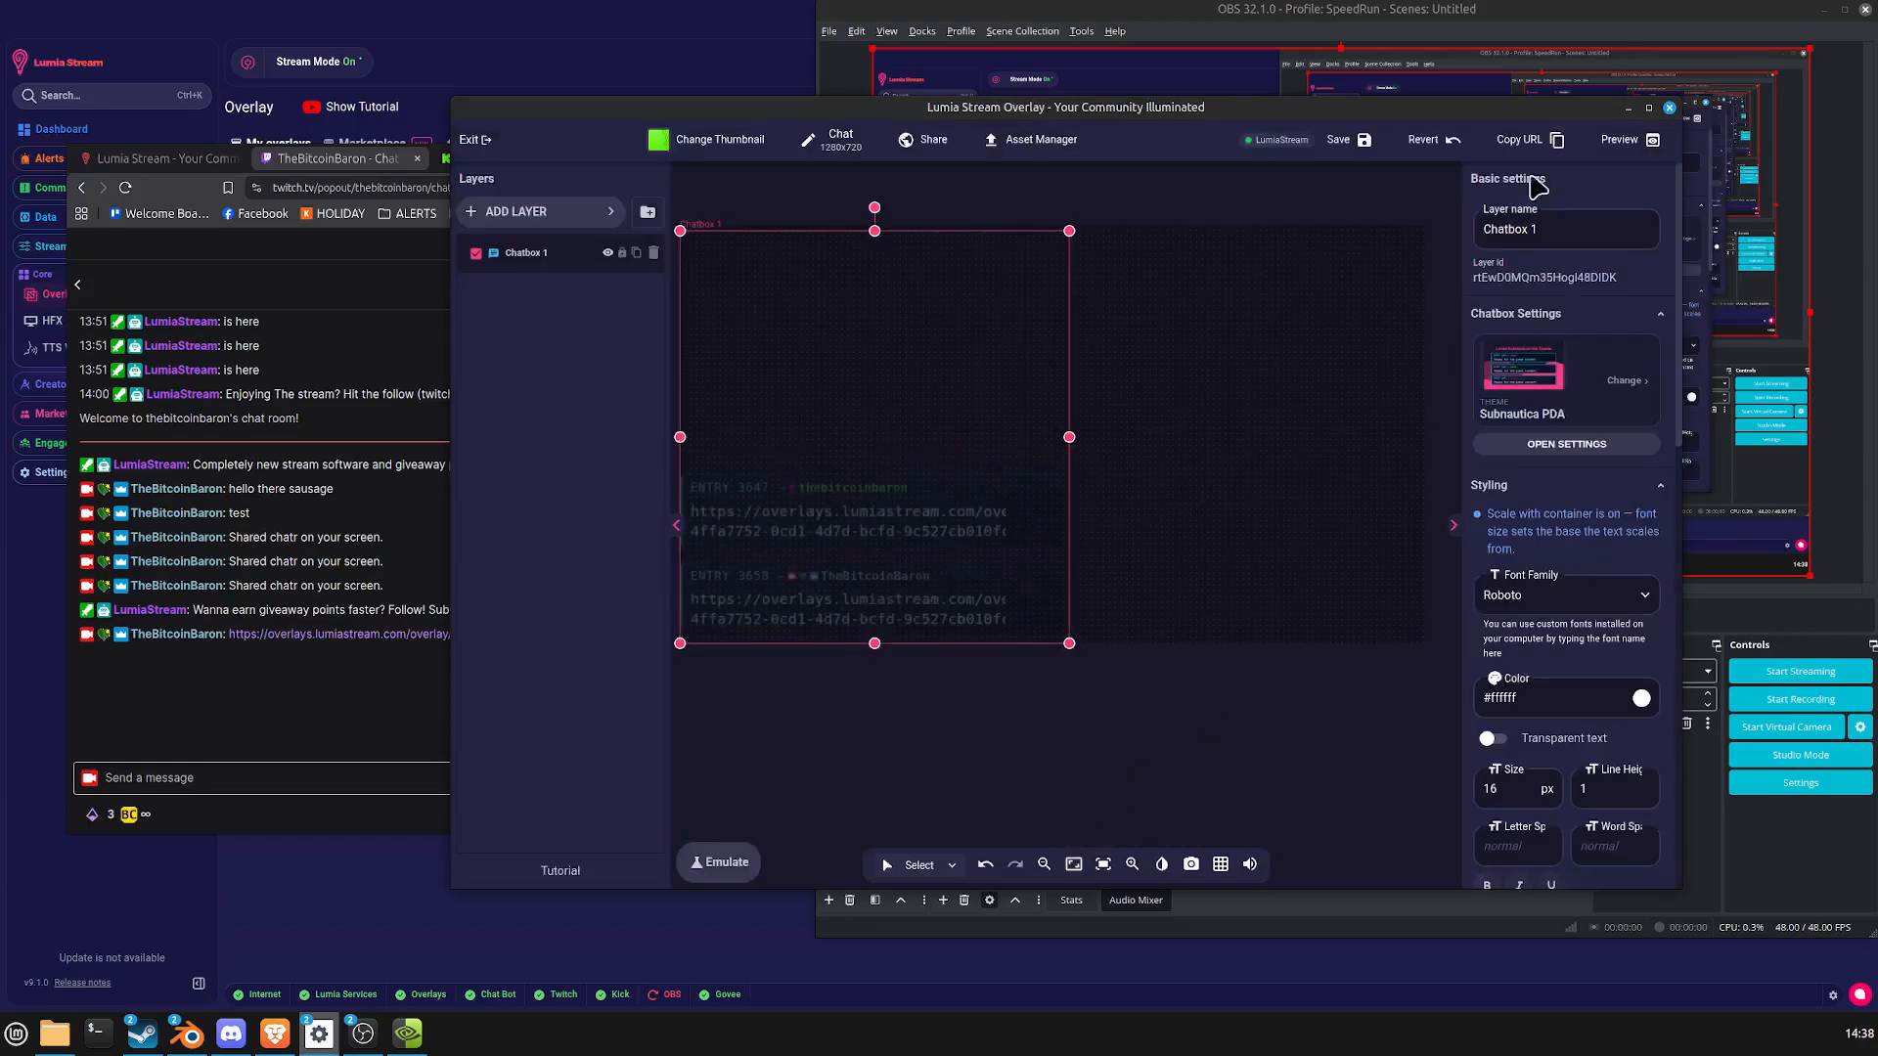
click(1521, 140)
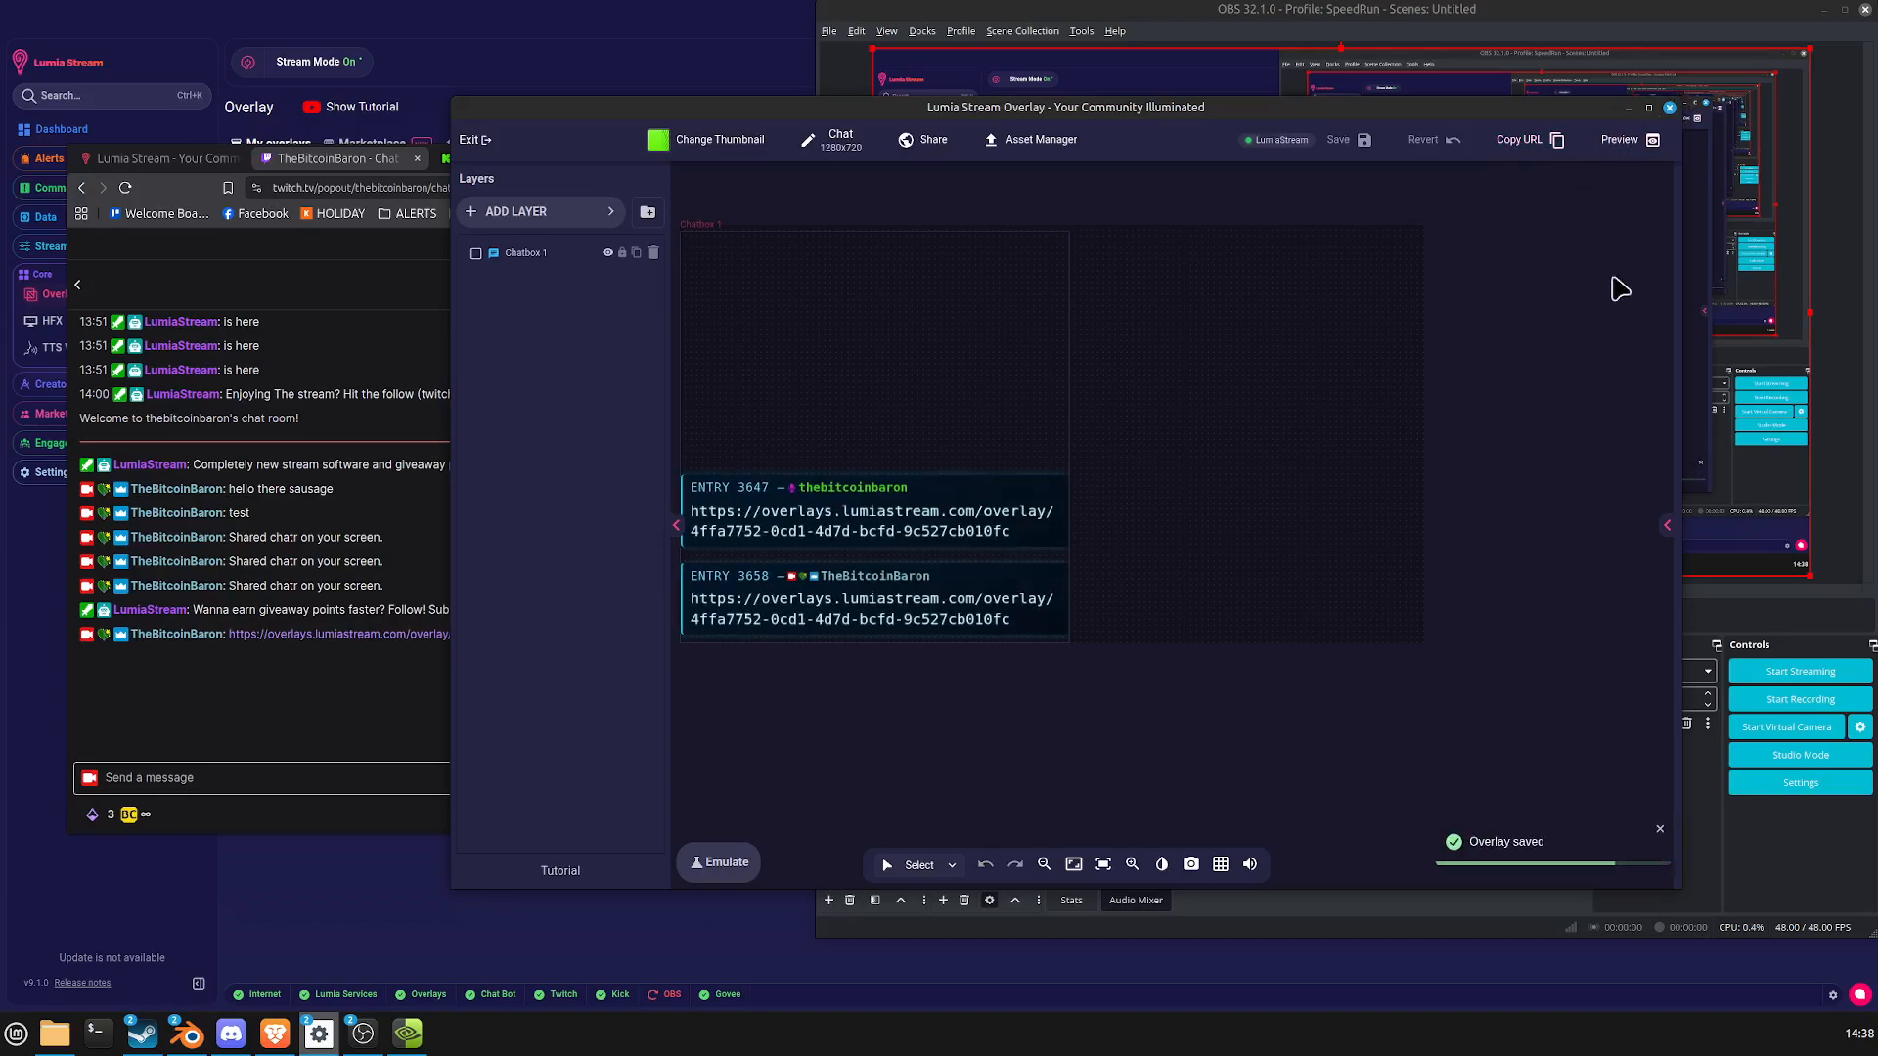
Close the Lumia editor and send the overlay link as a new Twitch chat message.
click(1628, 108)
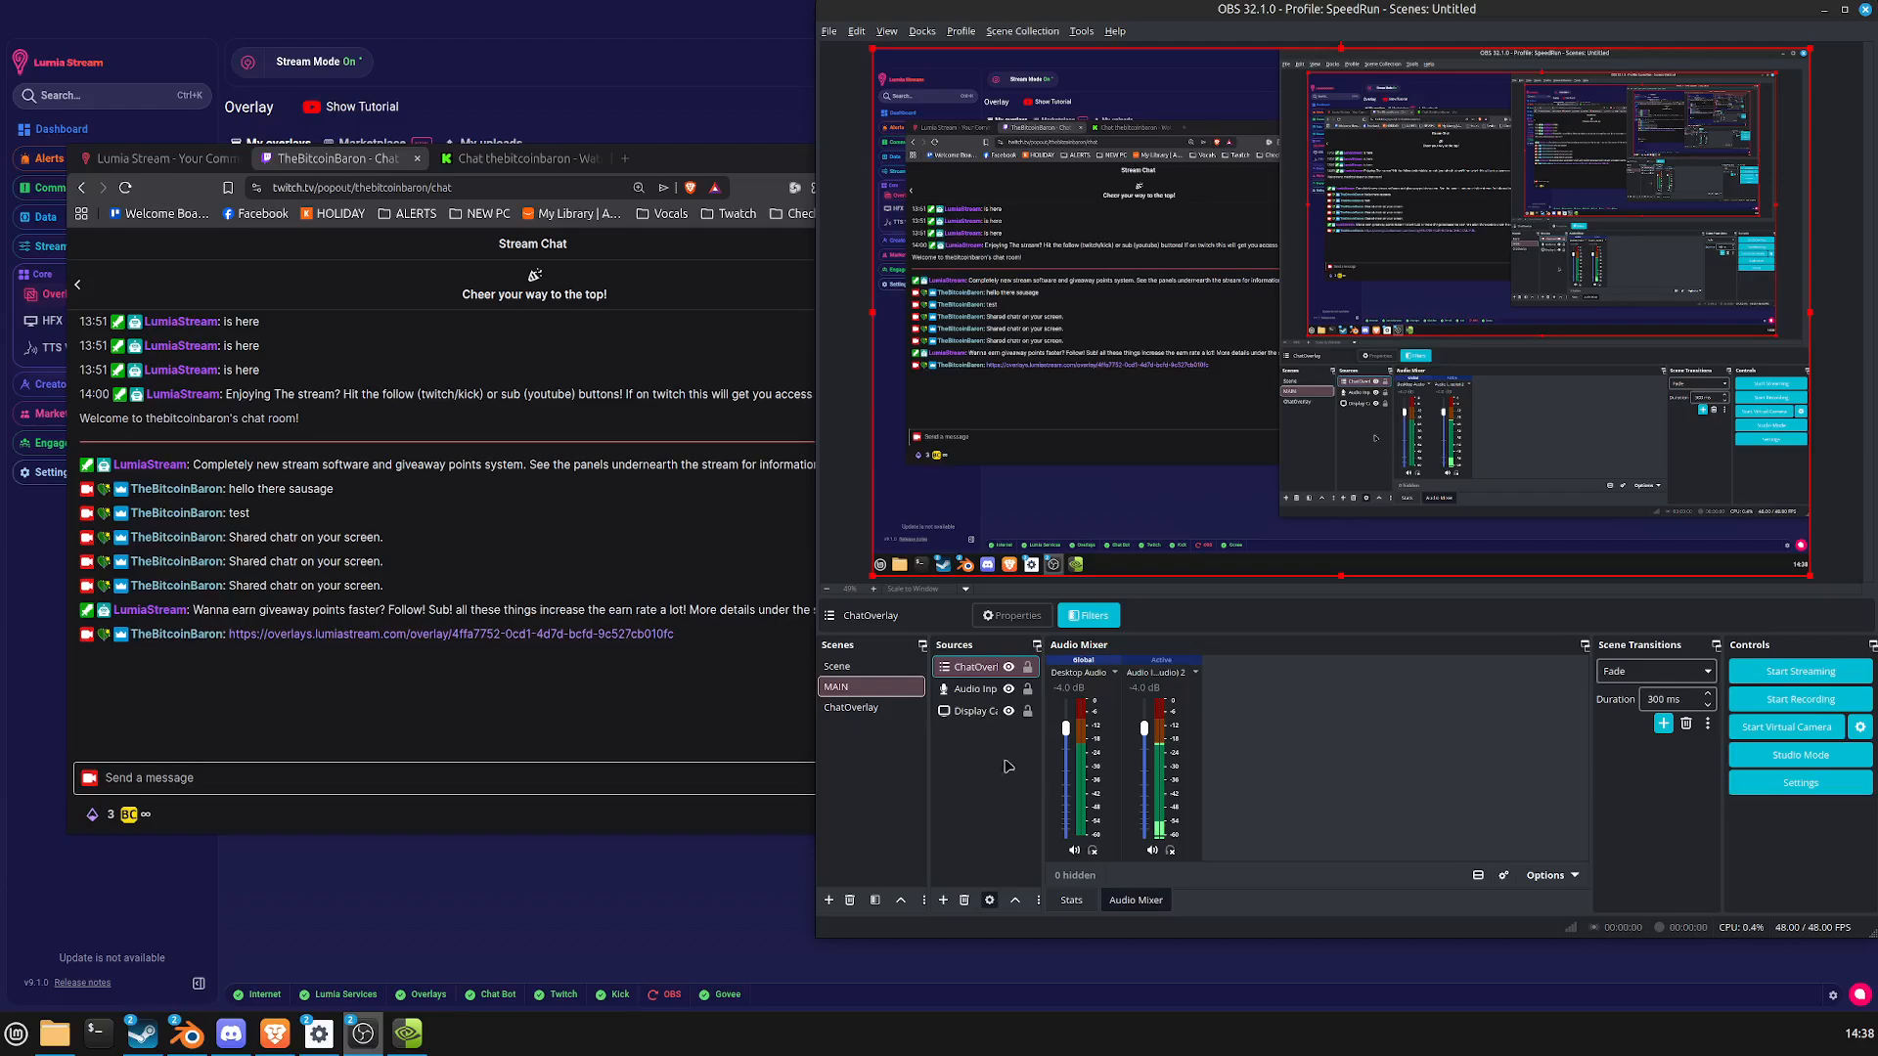
click(367, 768)
key(ctrl+v)
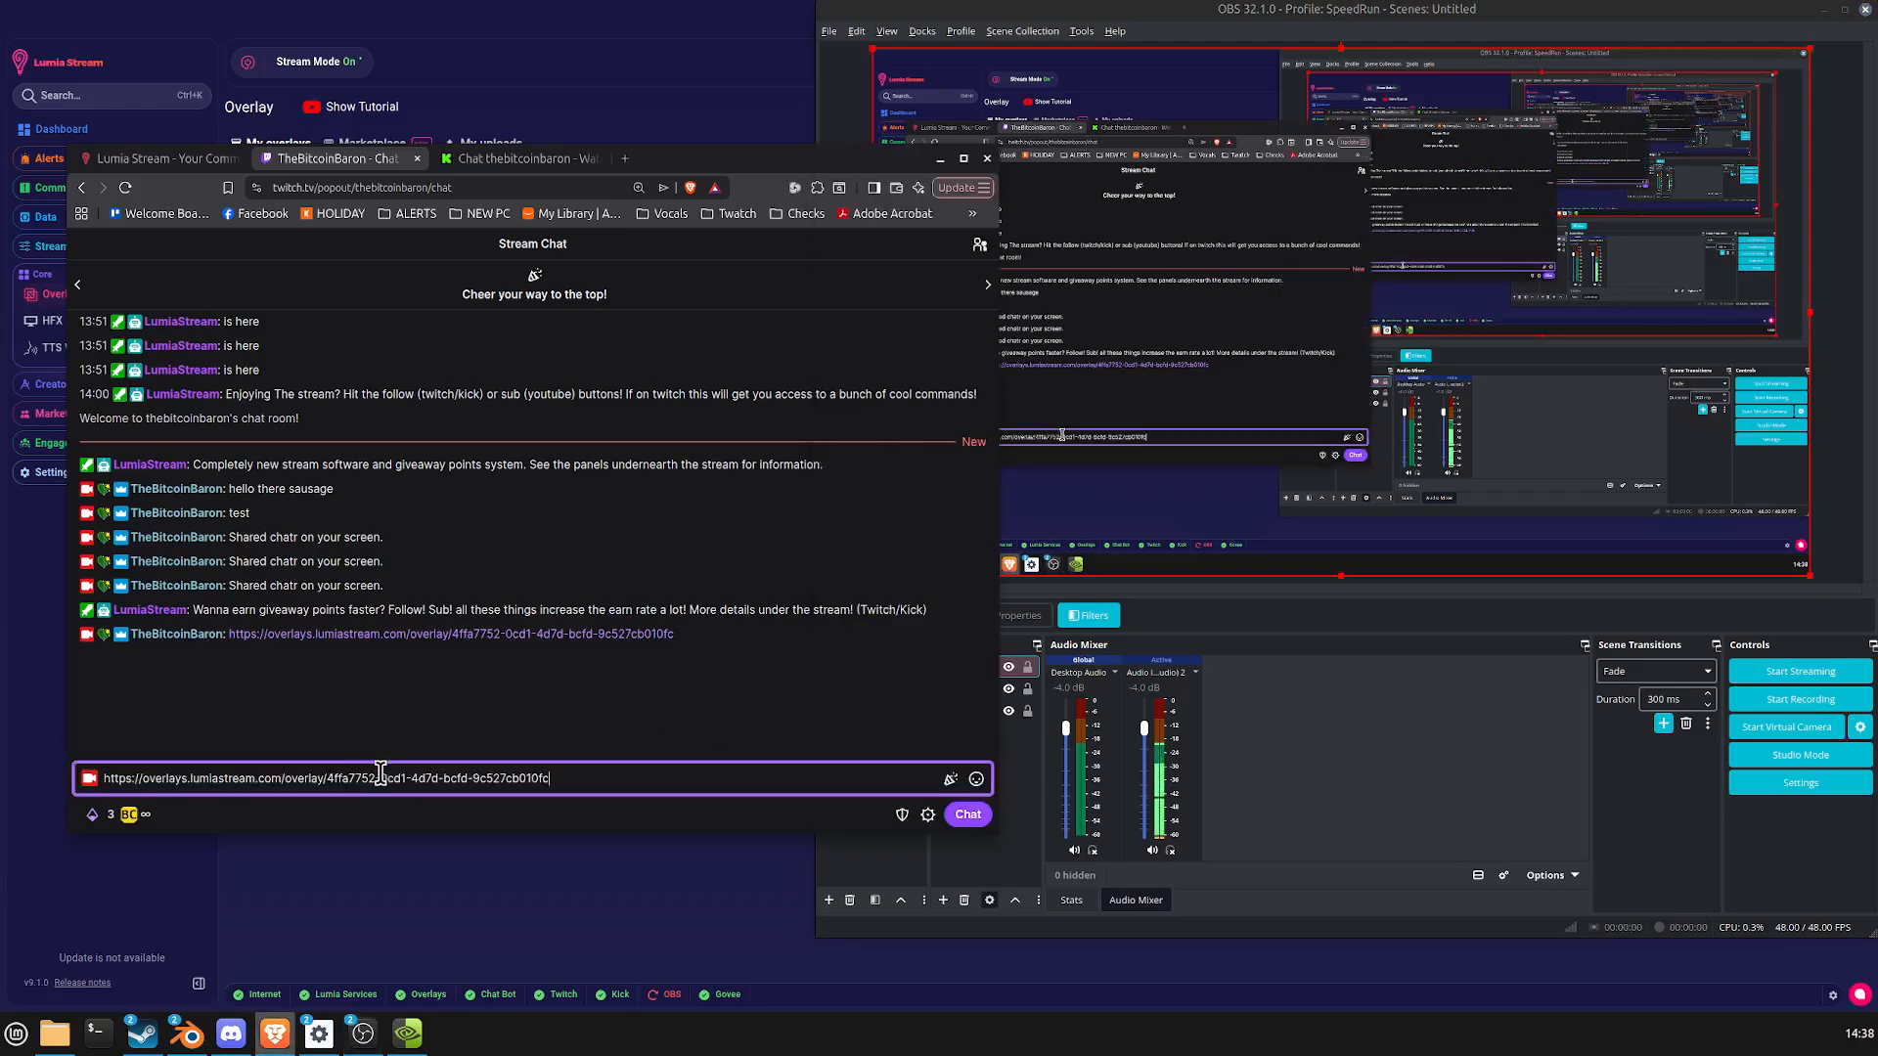
key(Return)
In OBS, select the ChatOverlay source and drag it slightly upward in the preview.
click(1485, 828)
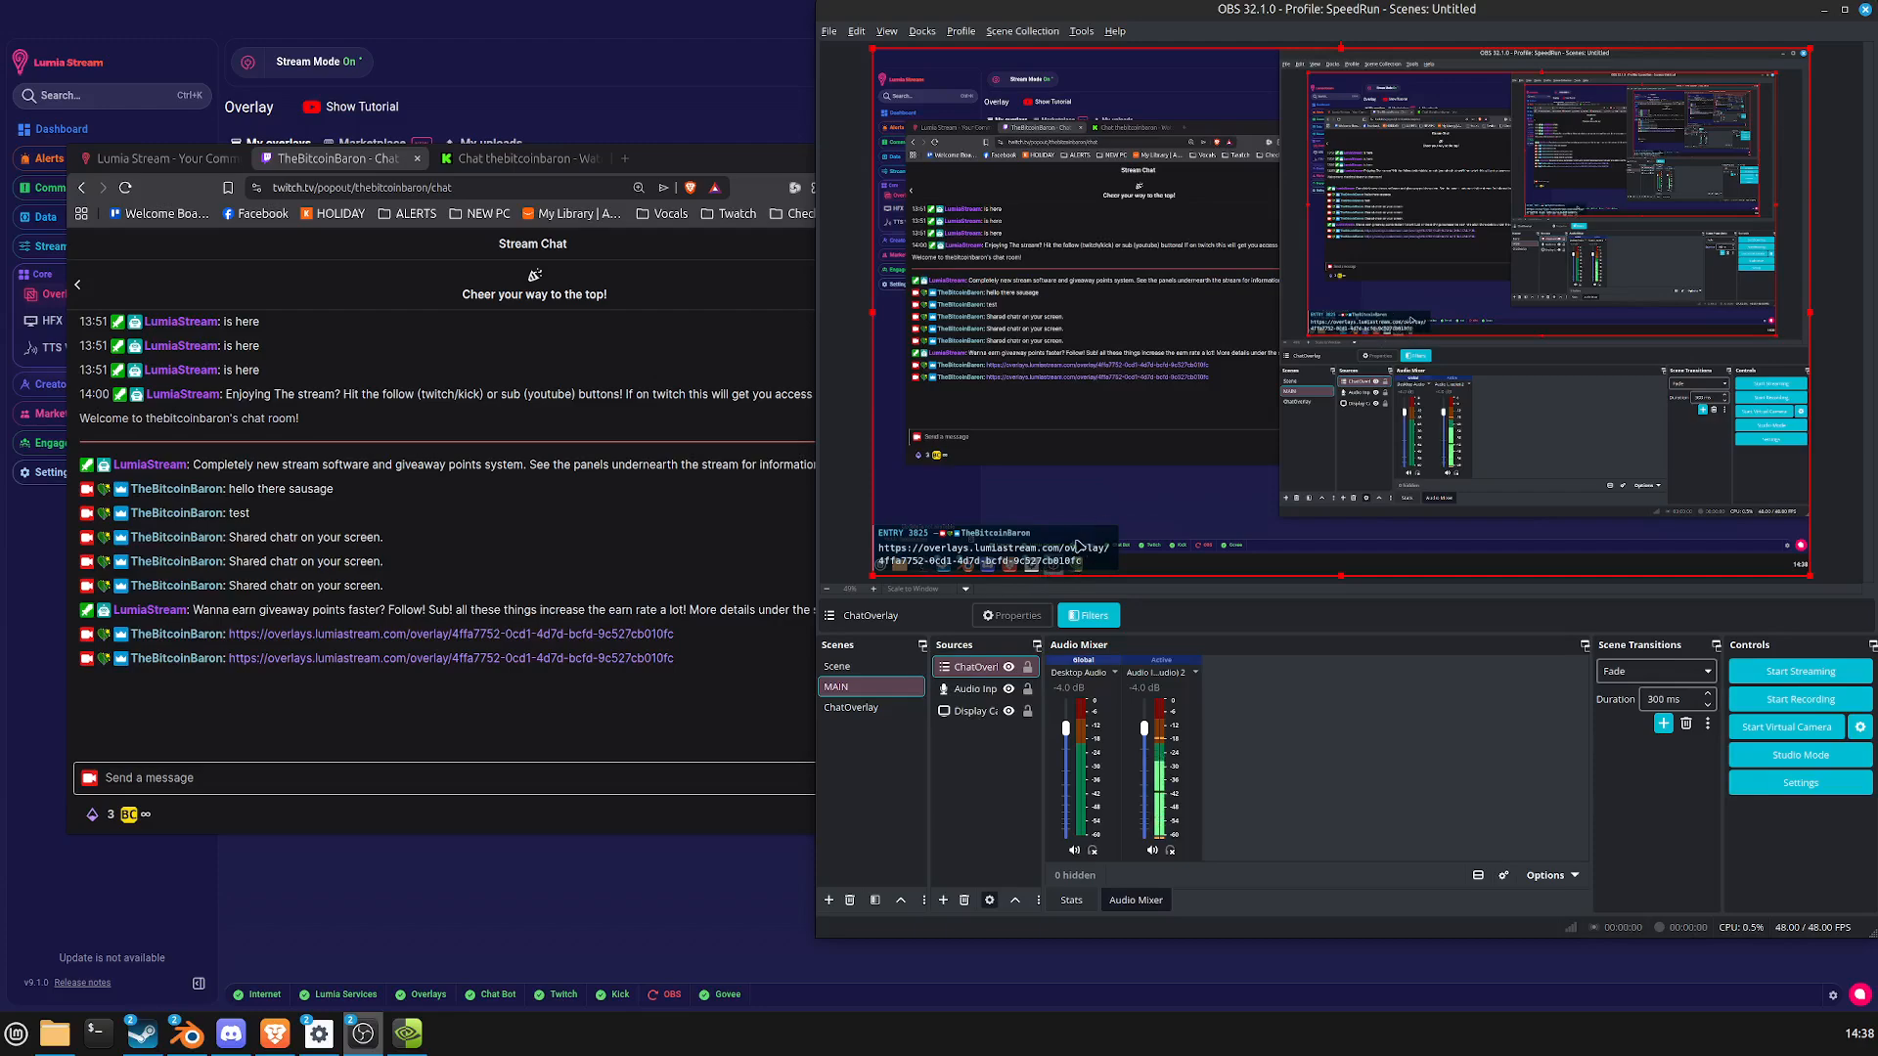
click(1073, 550)
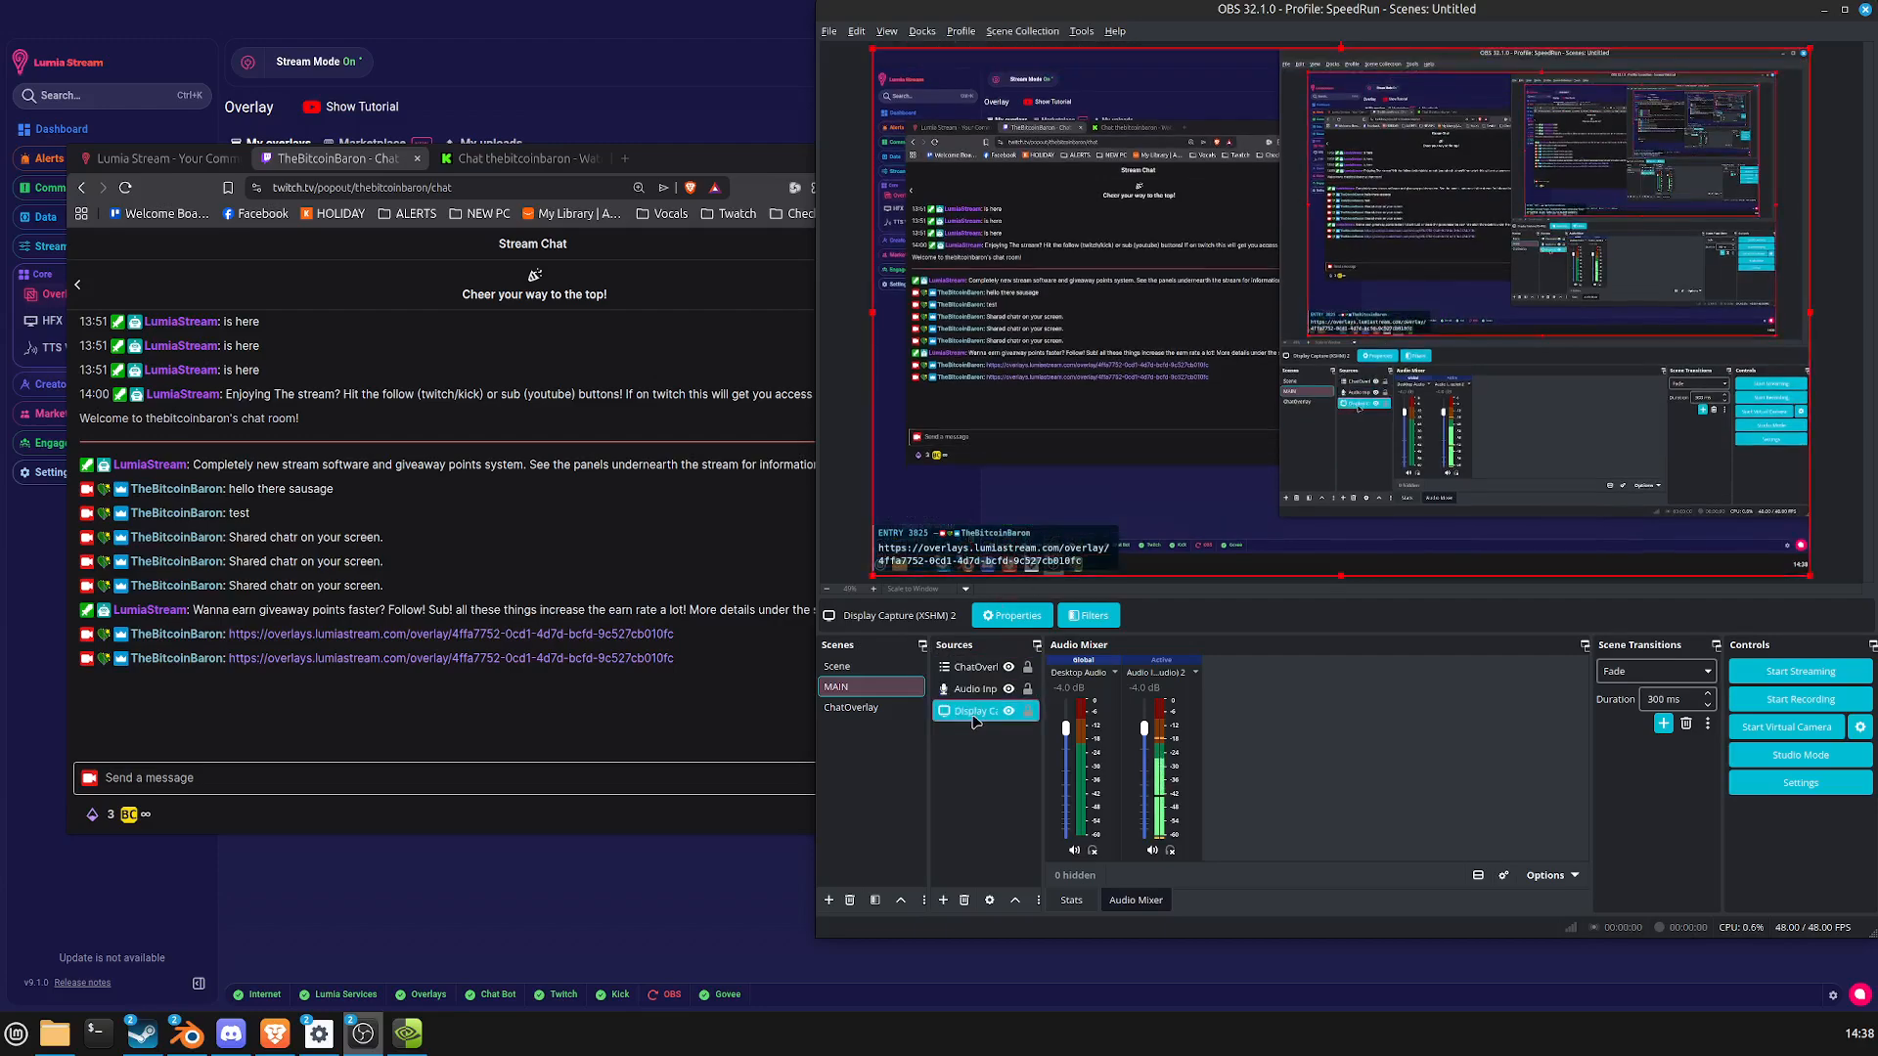
click(974, 667)
drag(1191, 554, 1188, 497)
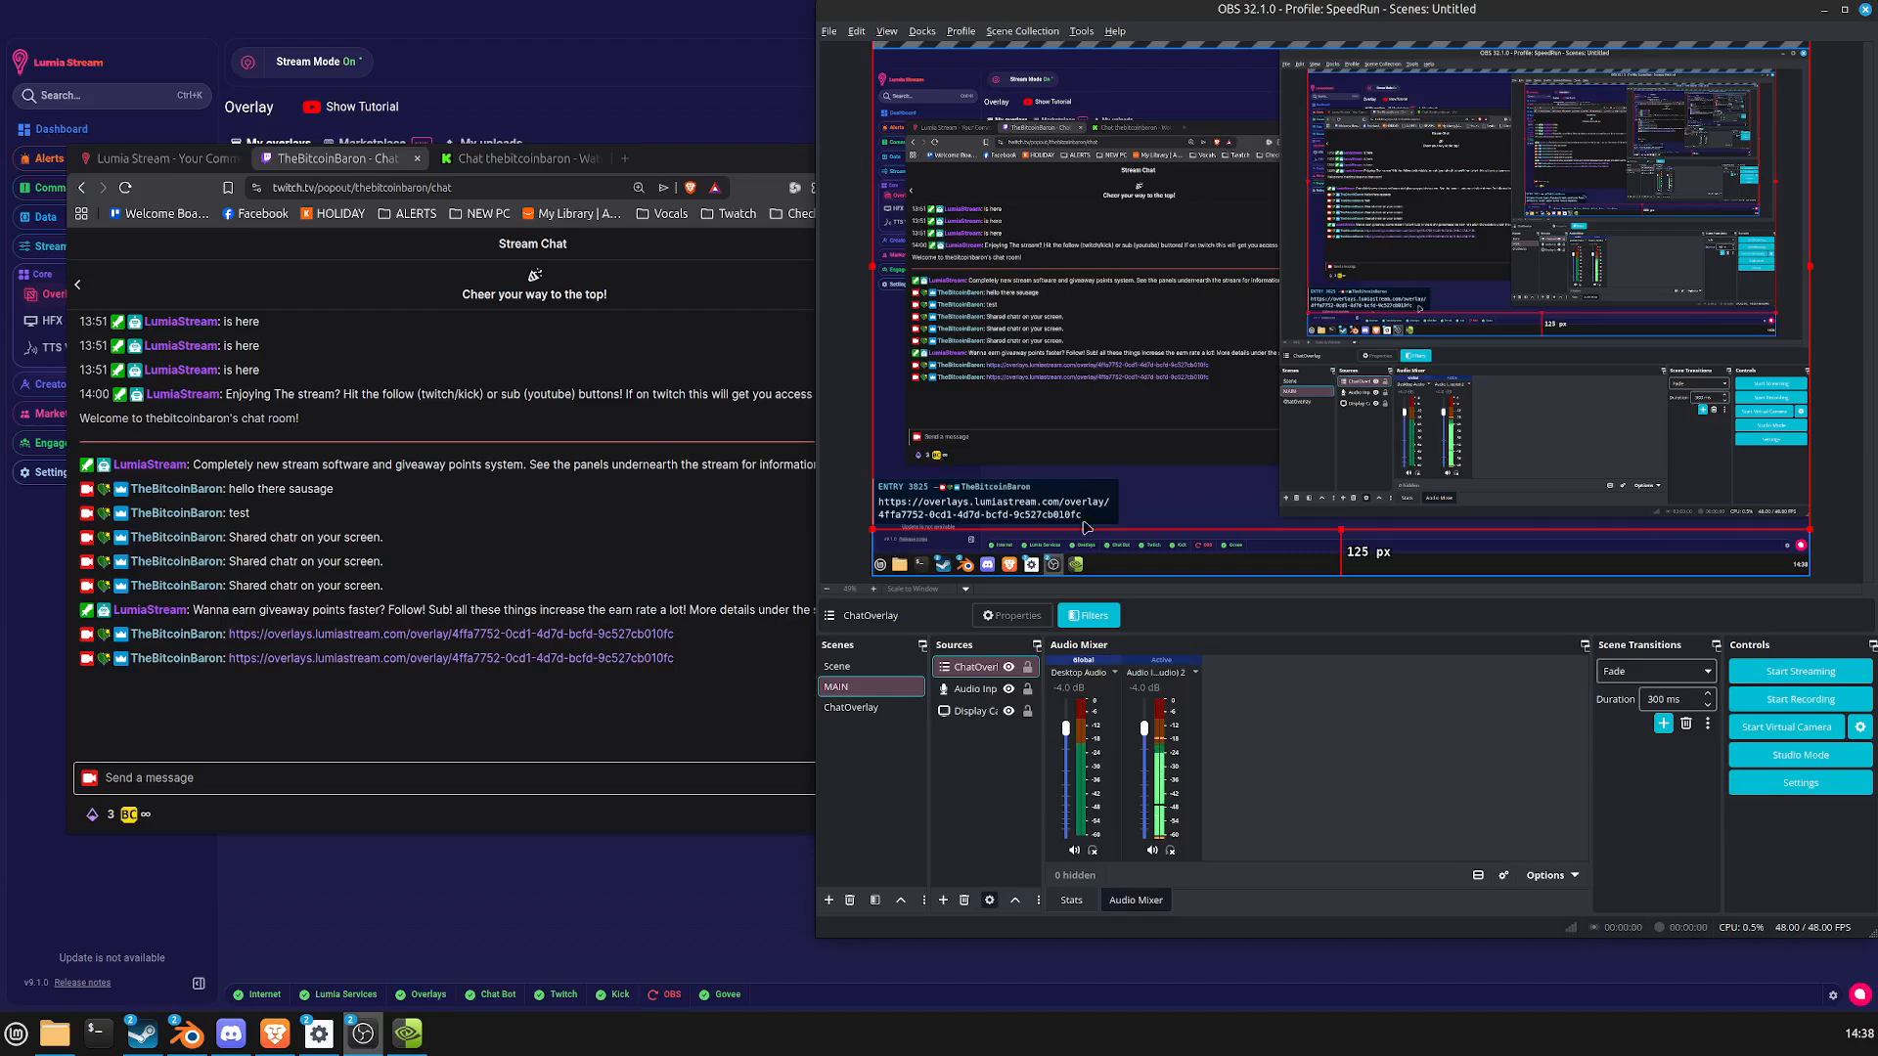